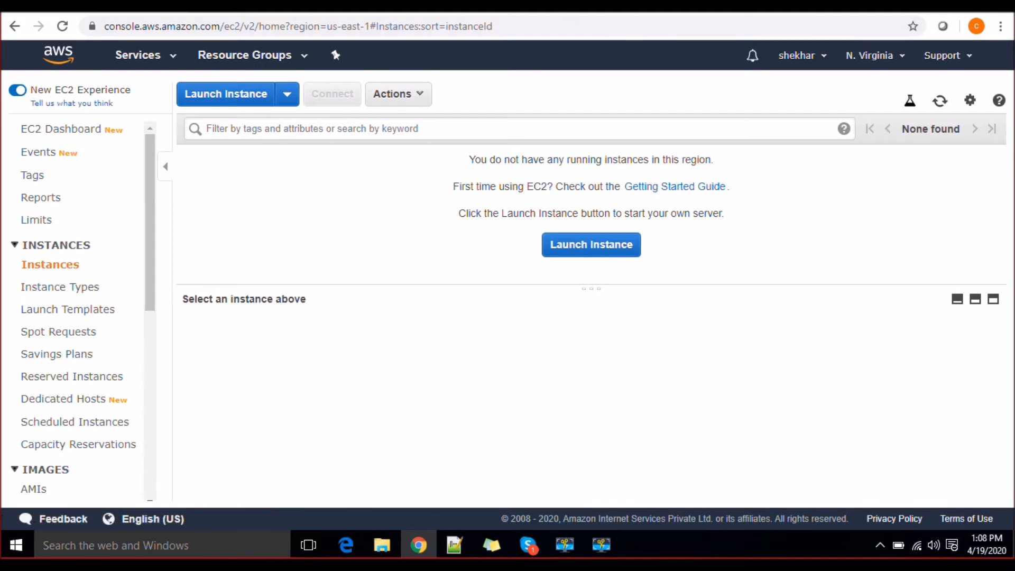
Step: Switch to the security group rule limit article and examine the default row of its example configurations table
key("ctrl+Tab")
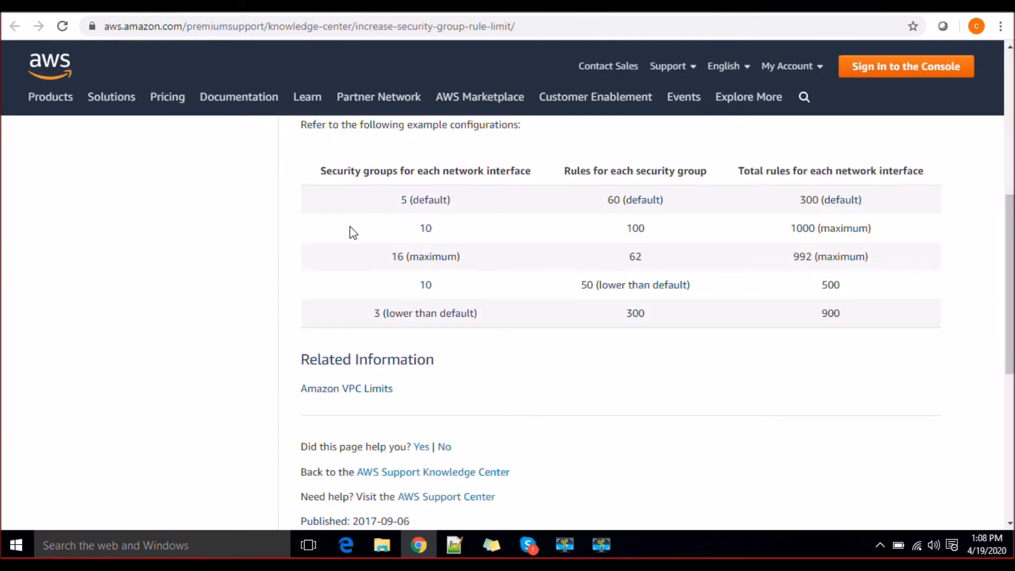
scroll(352, 232, "up", 1)
scroll(352, 232, "up", 1)
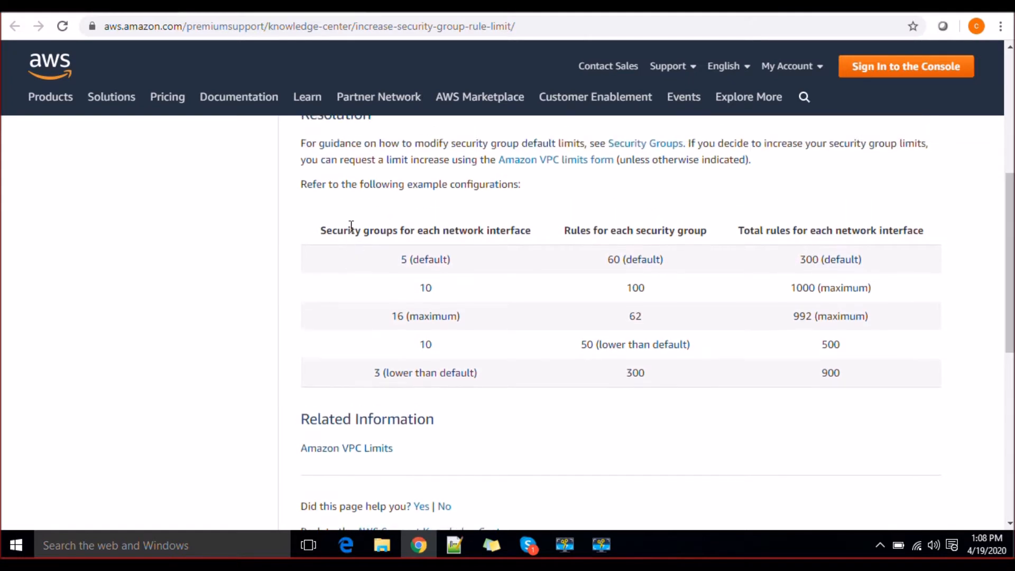
scroll(352, 233, "down", 2)
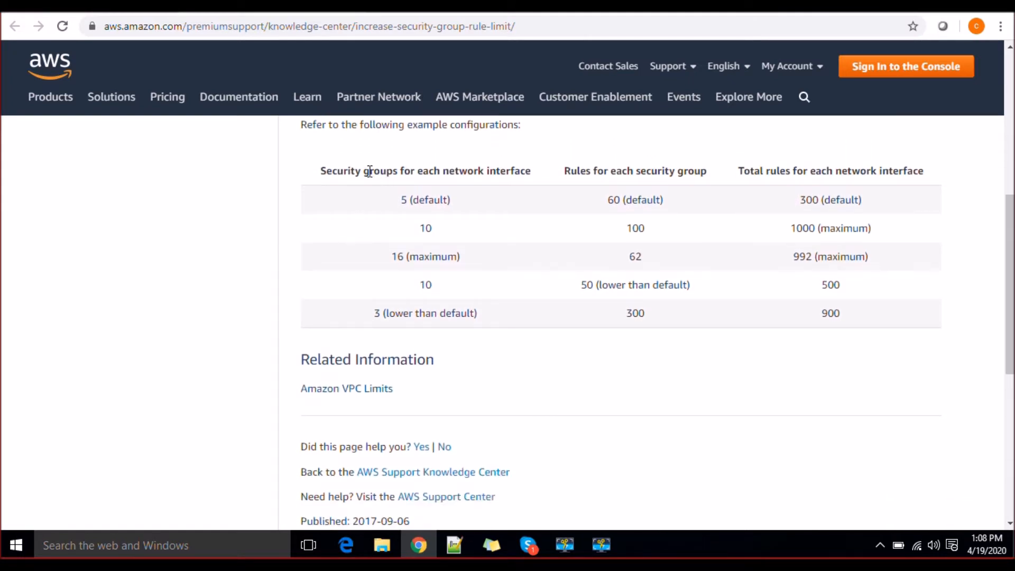
left_click_drag(356, 172, 546, 189)
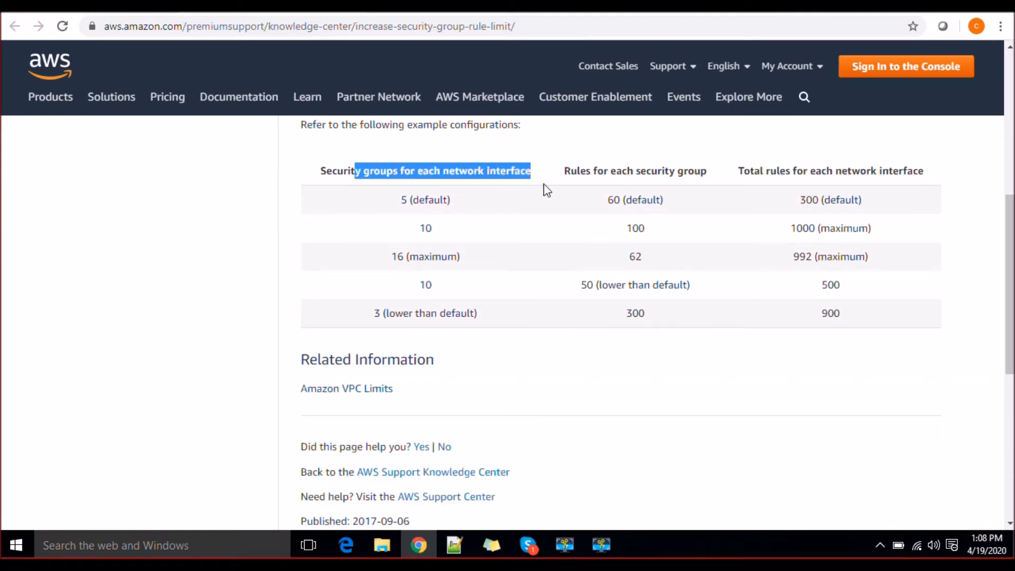
left_click_drag(400, 199, 450, 212)
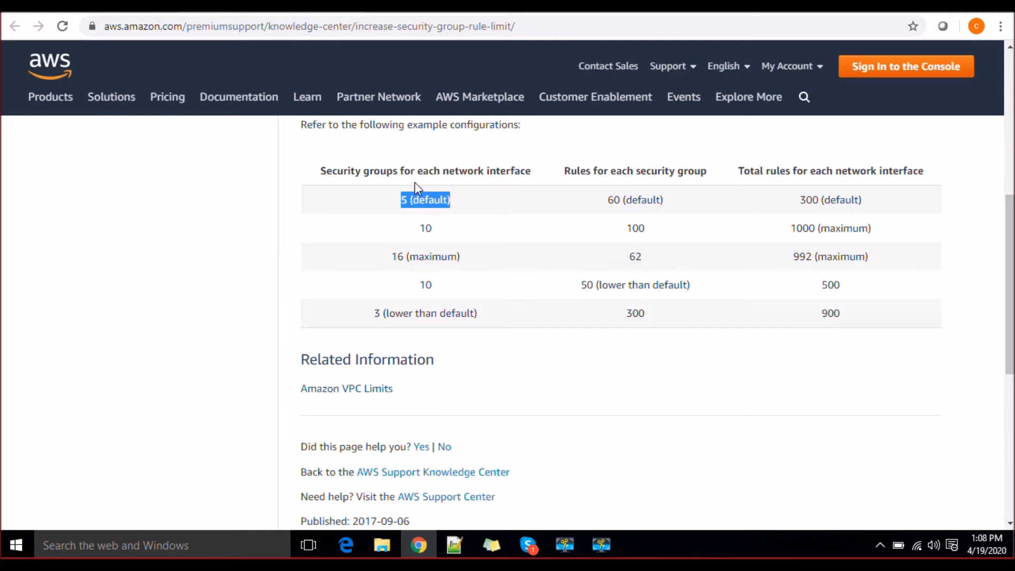
left_click(439, 173)
left_click_drag(581, 173, 679, 181)
left_click_drag(607, 201, 703, 210)
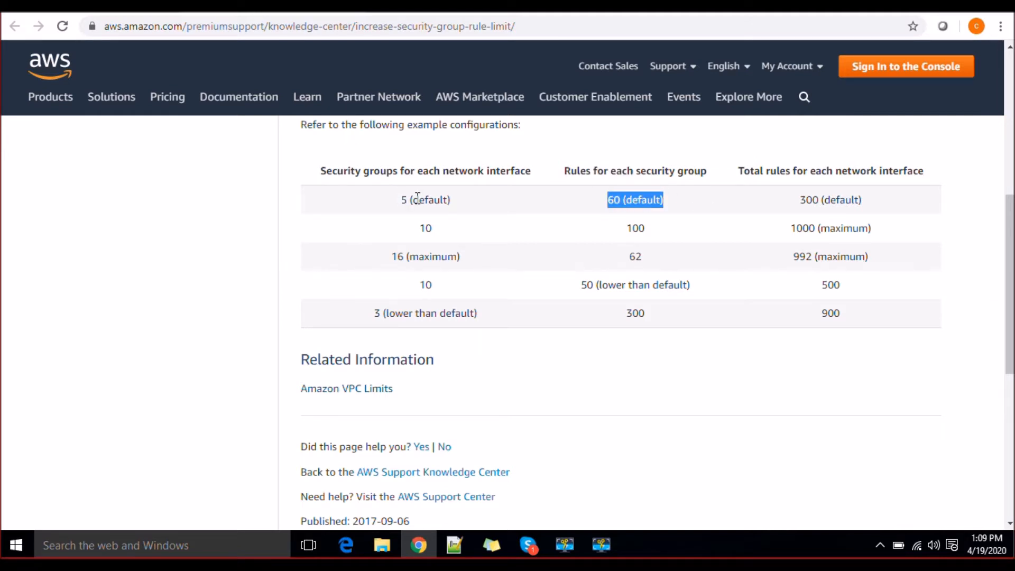
left_click(608, 207)
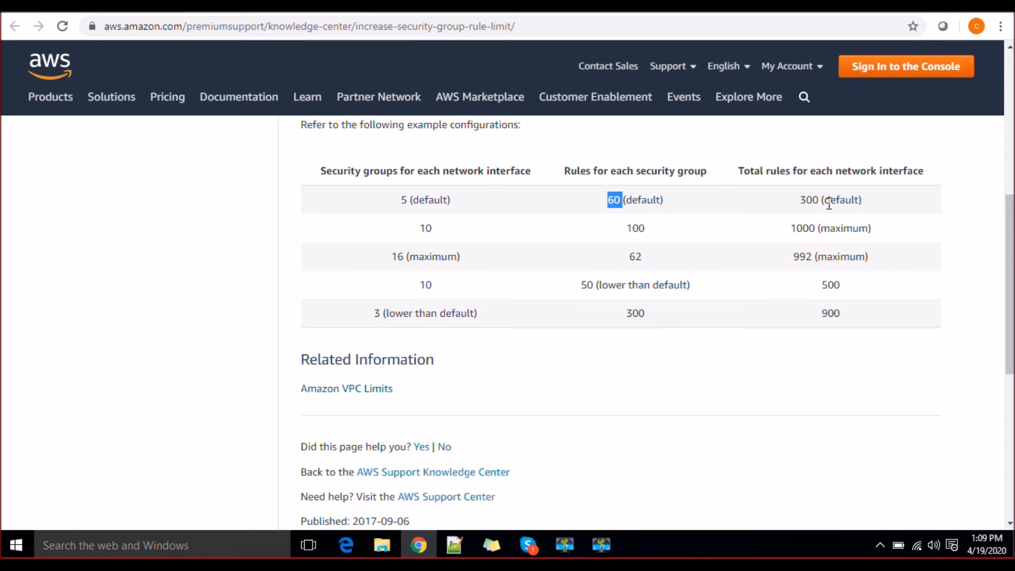
left_click(435, 202)
double_click(426, 201)
Step: Examine the table's second configuration row, covering security groups per interface, rules per group and total rules
left_click(423, 227)
right_click(431, 228)
left_click(430, 227)
double_click(424, 227)
left_click(645, 231)
right_click(645, 230)
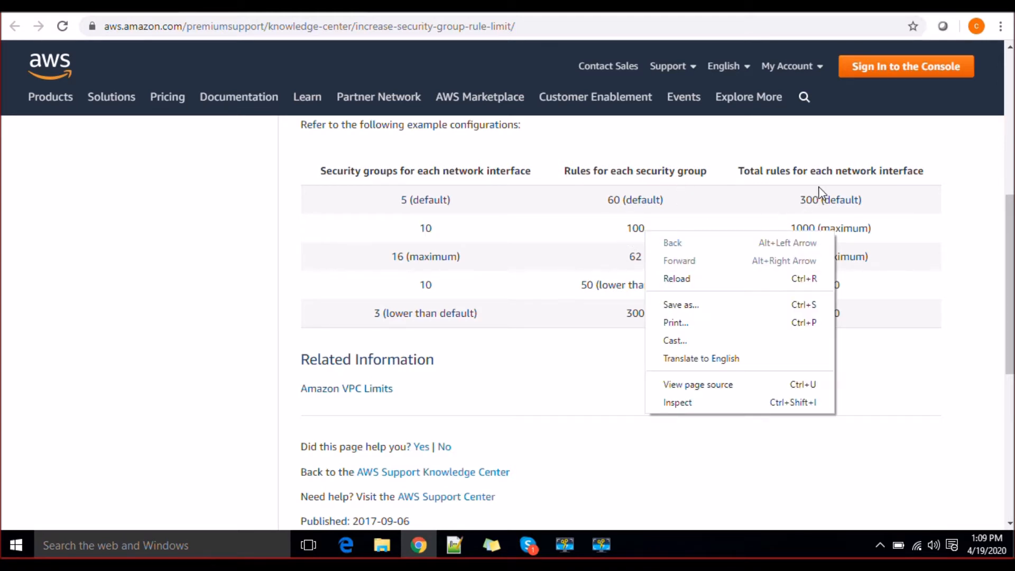
left_click(895, 188)
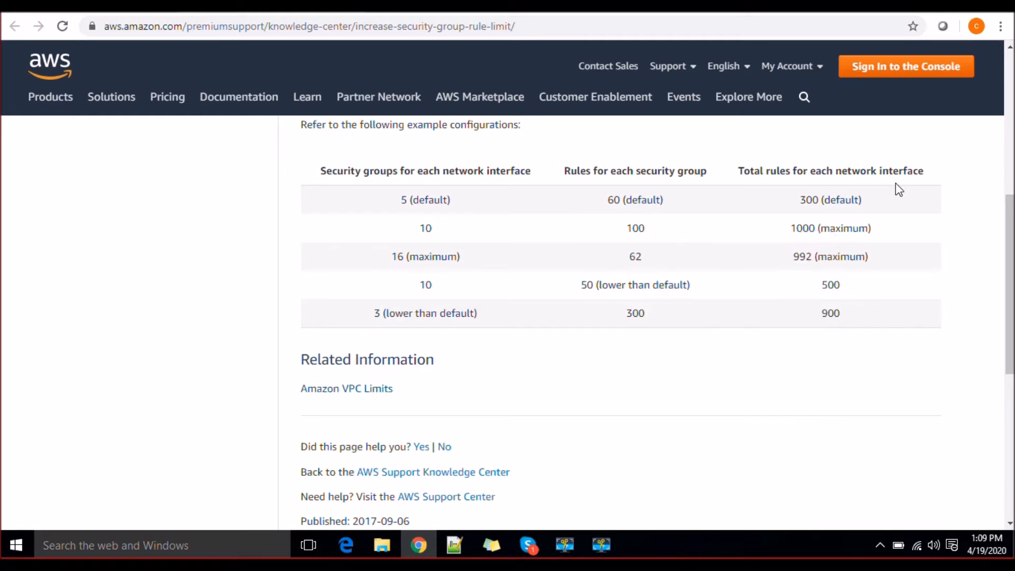
double_click(810, 228)
Step: Examine the third and fourth configuration rows, comparing security groups per network interface with rules per group
left_click_drag(392, 257, 410, 259)
double_click(410, 259)
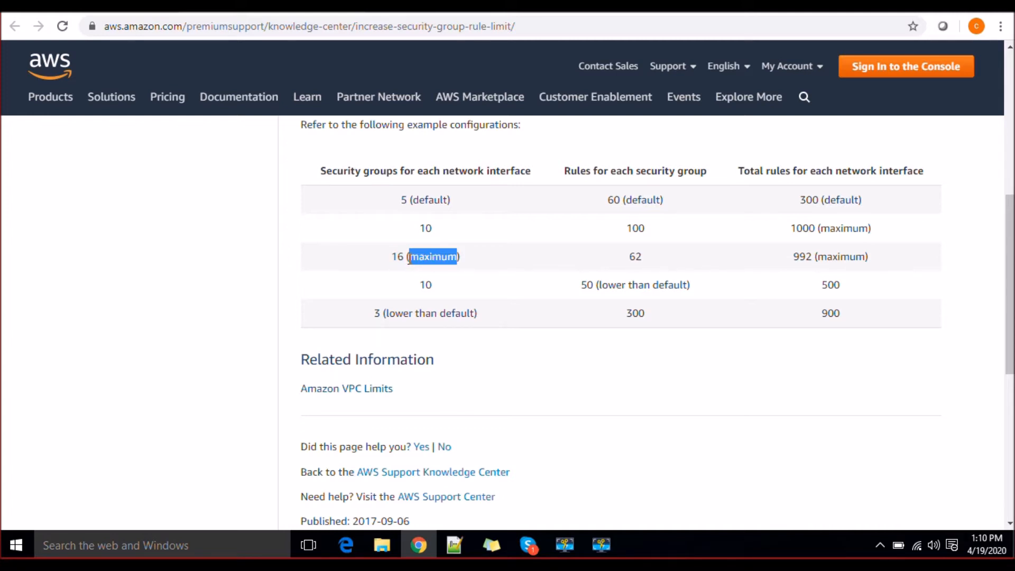
left_click(642, 259)
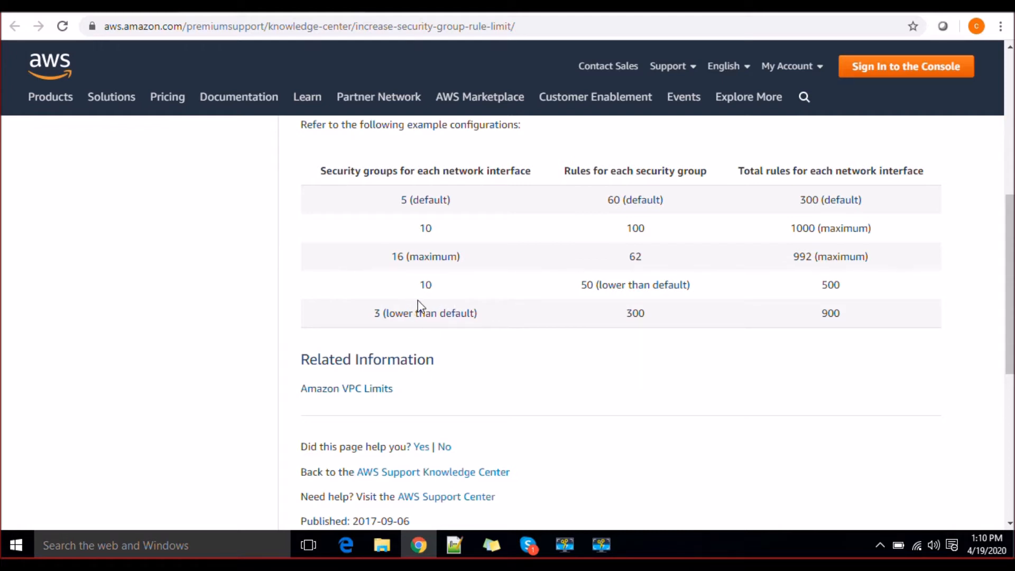
double_click(425, 284)
left_click_drag(598, 285, 678, 303)
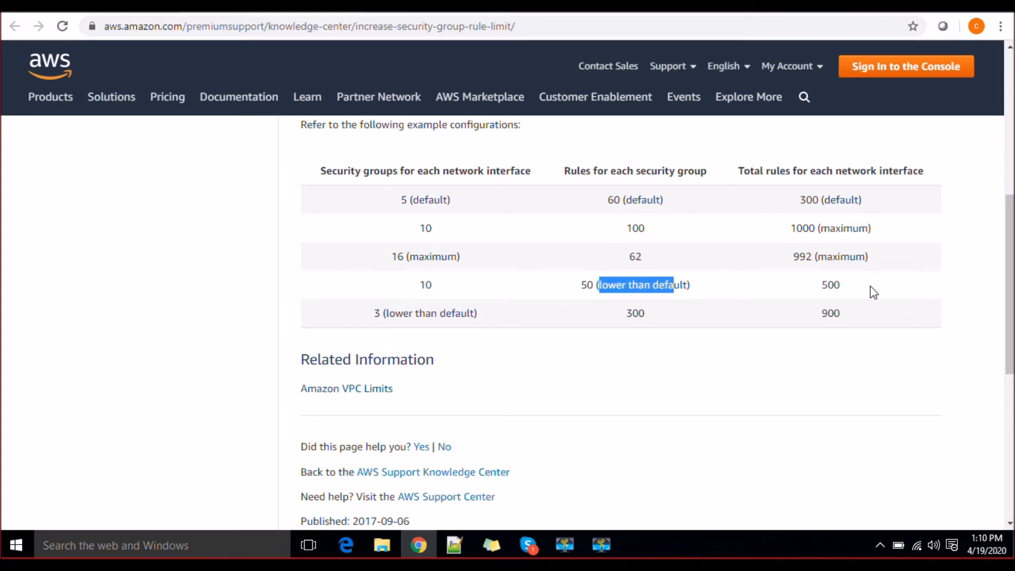
Step: Compare the default and maximum numbers of security groups allowed for each network interface
left_click_drag(401, 200, 447, 199)
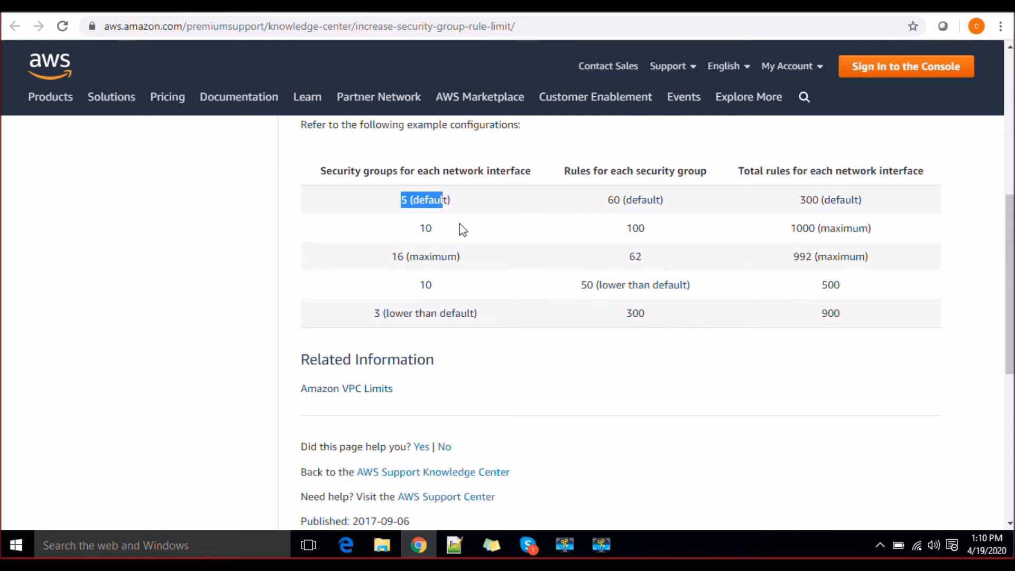
left_click(391, 261)
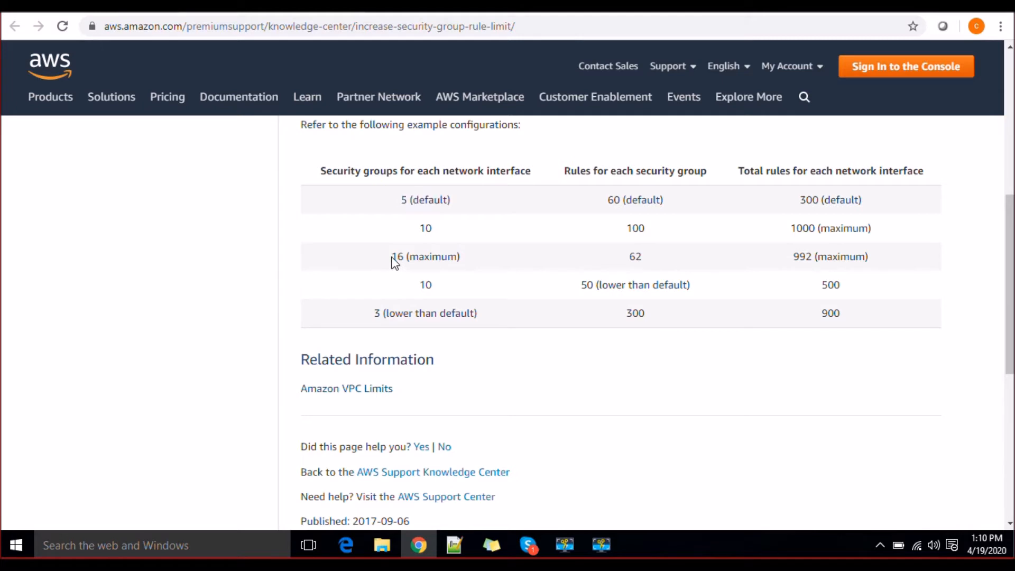
right_click(480, 263)
left_click(453, 264)
double_click(451, 263)
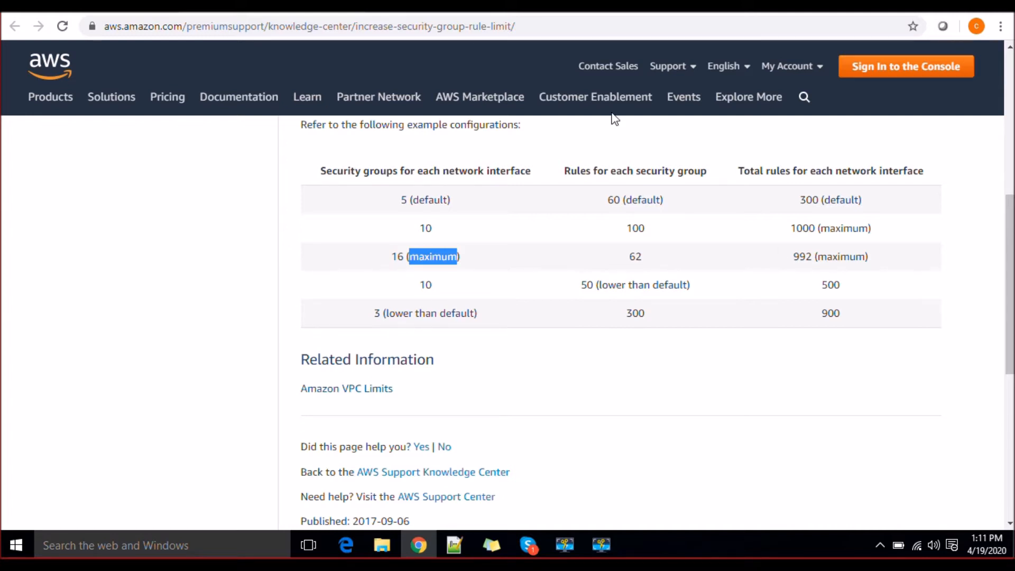
Step: Return to the EC2 Instances page and maximize the browser window
left_click(321, 327)
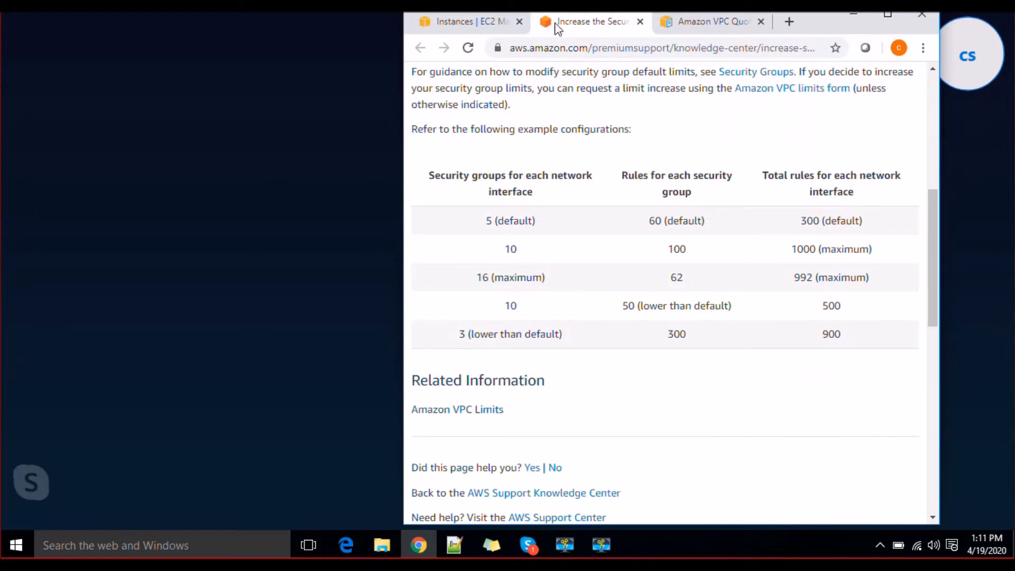
left_click(501, 25)
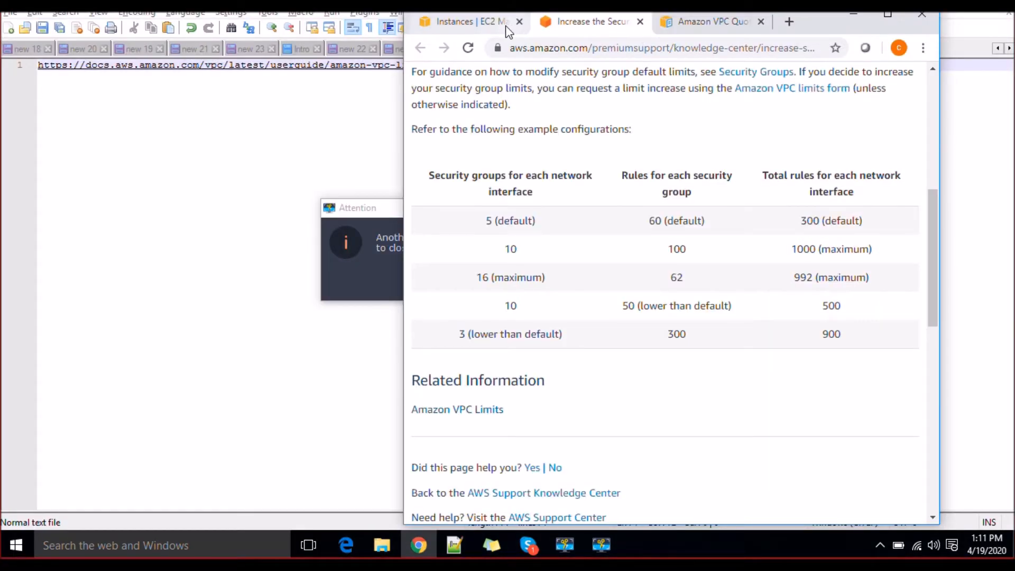
left_click(494, 27)
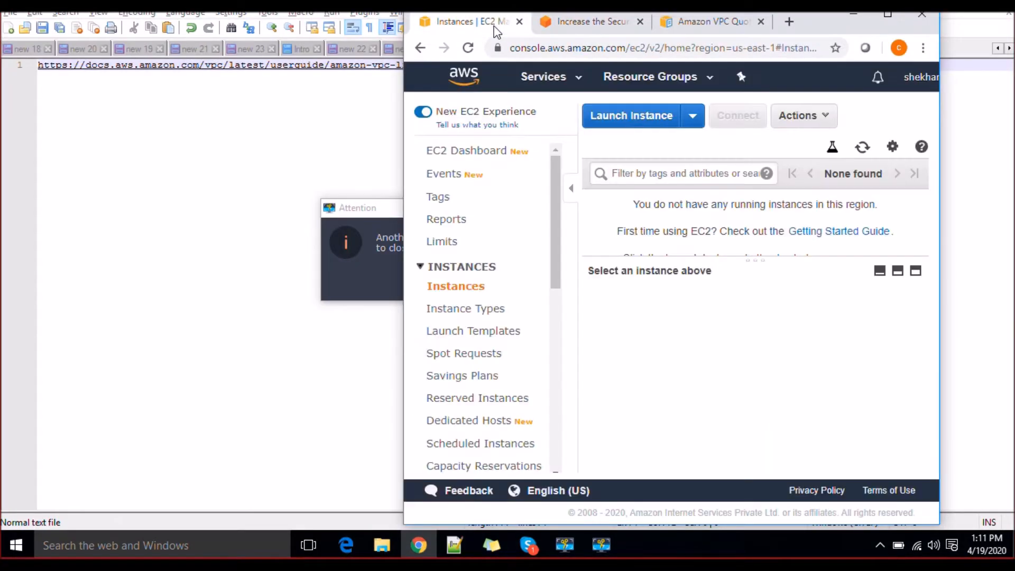
left_click(888, 15)
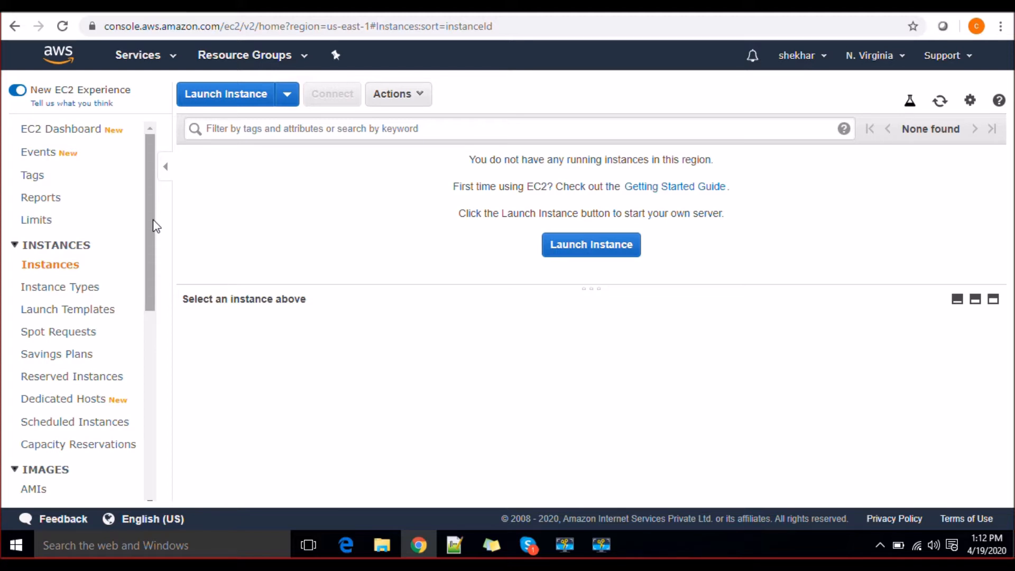
Step: Switch to Notepad++ and, after three blank lines below the VPC limits URL, add the lines "3. Webserver", "2. Database" and "3. Middleware"
left_click(443, 539)
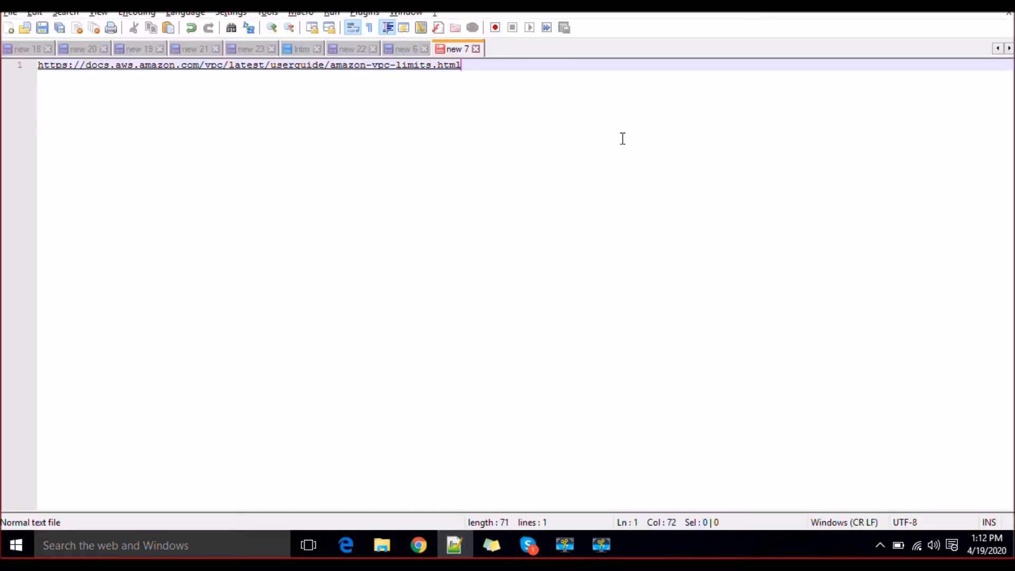
key("Return")
key("Return")
key("Return")
key("Return")
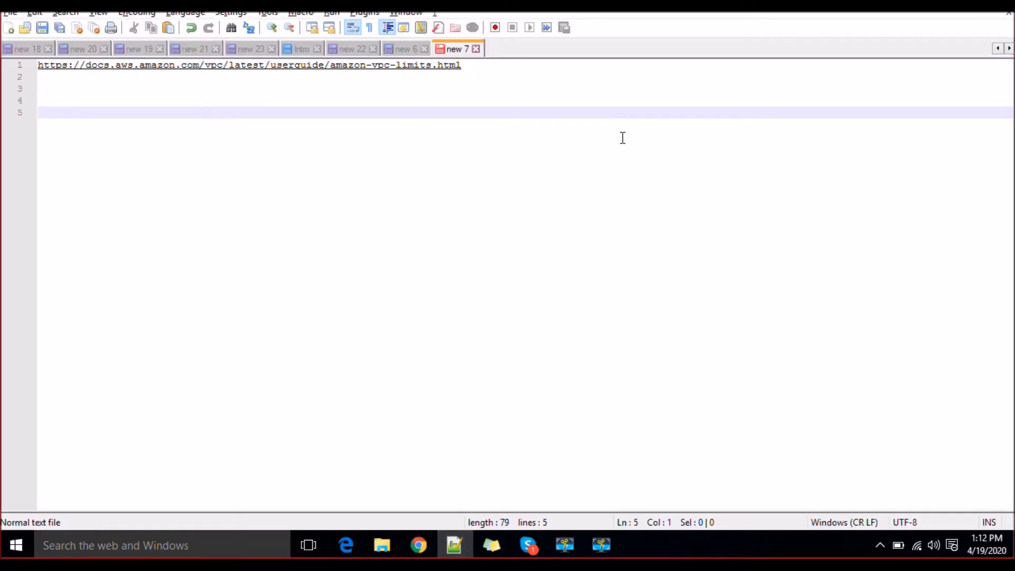
type("3. Webserver")
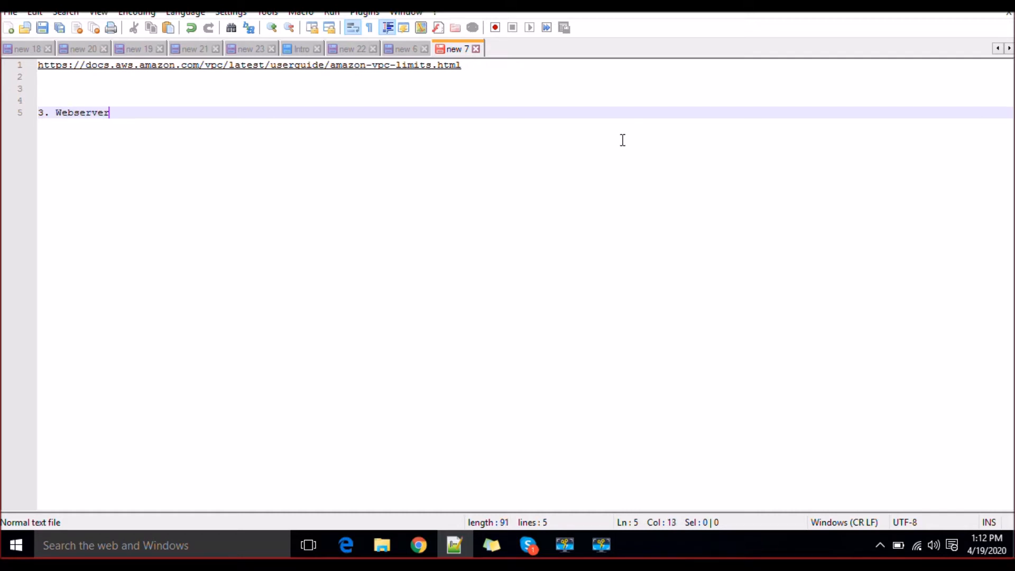
key("Return")
type("2")
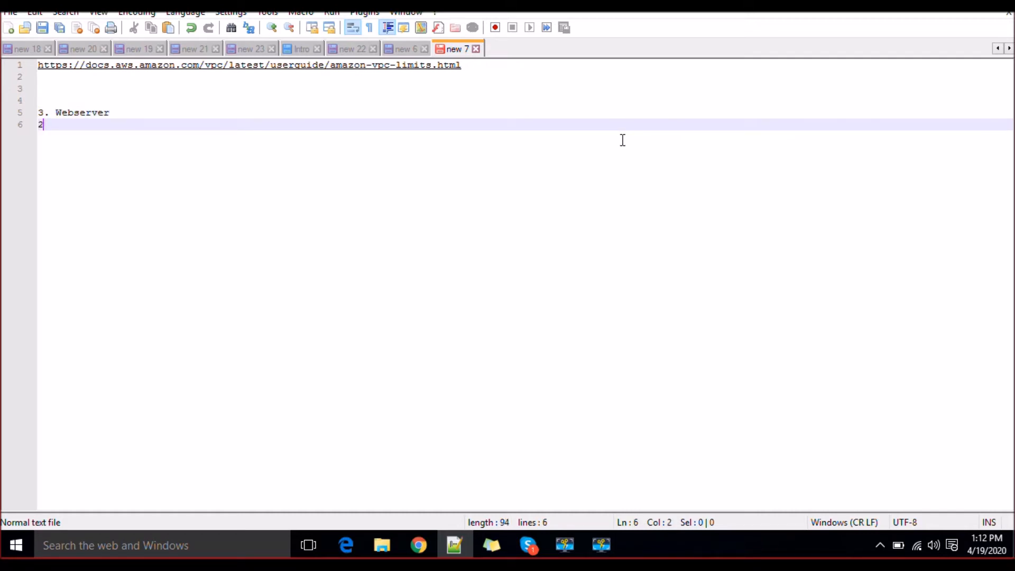
type(". Database")
key("Return")
type("3. Middleware")
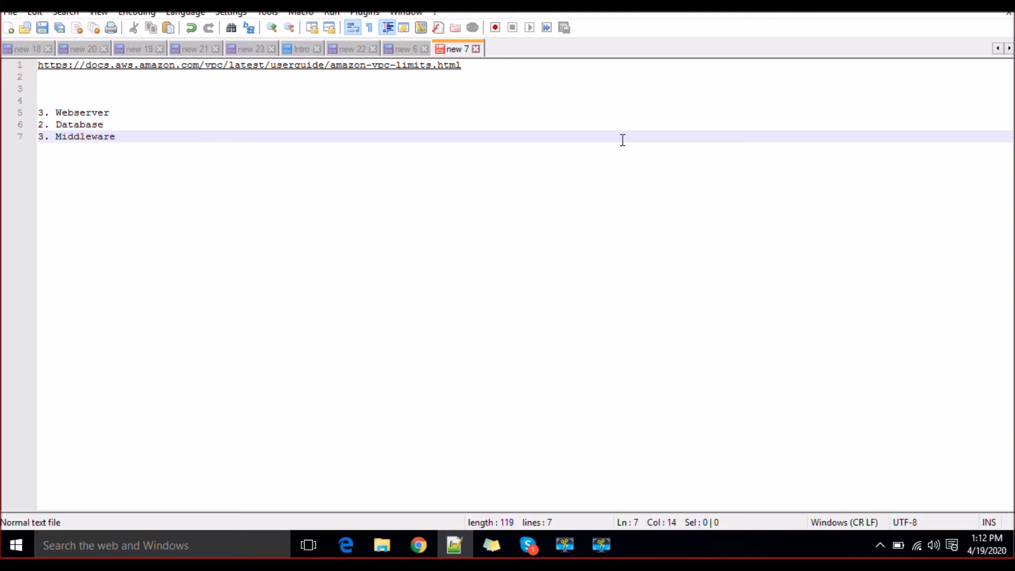
Step: Change the number of the Webserver line to 1
left_click(45, 114)
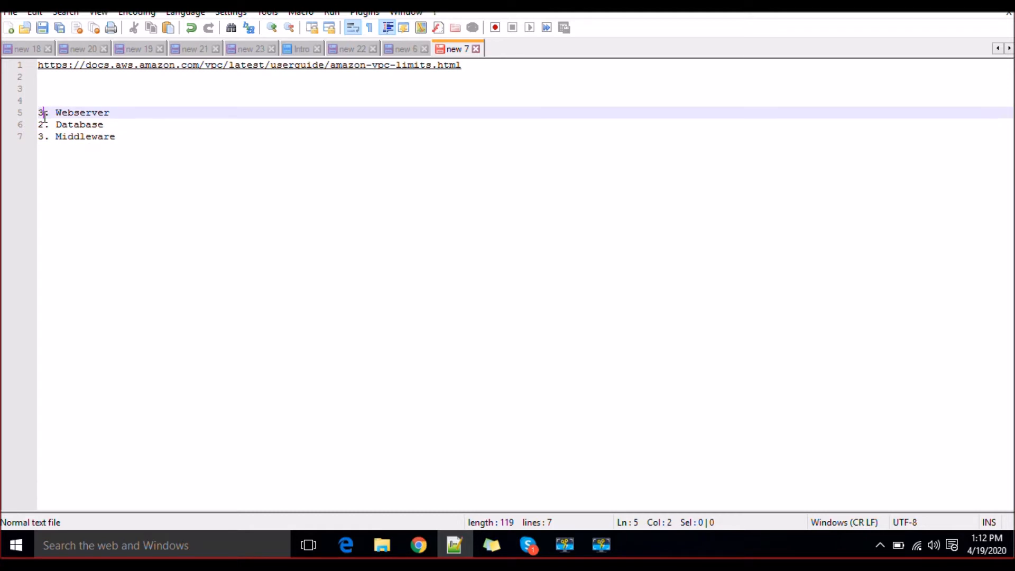
key("BackSpace")
type("1")
Step: Review the server list in the note, highlighting the Webserver entry against the other two entries
left_click(112, 114)
left_click_drag(112, 114, 38, 114)
left_click(104, 114)
left_click_drag(119, 113, 121, 136)
left_click(53, 125)
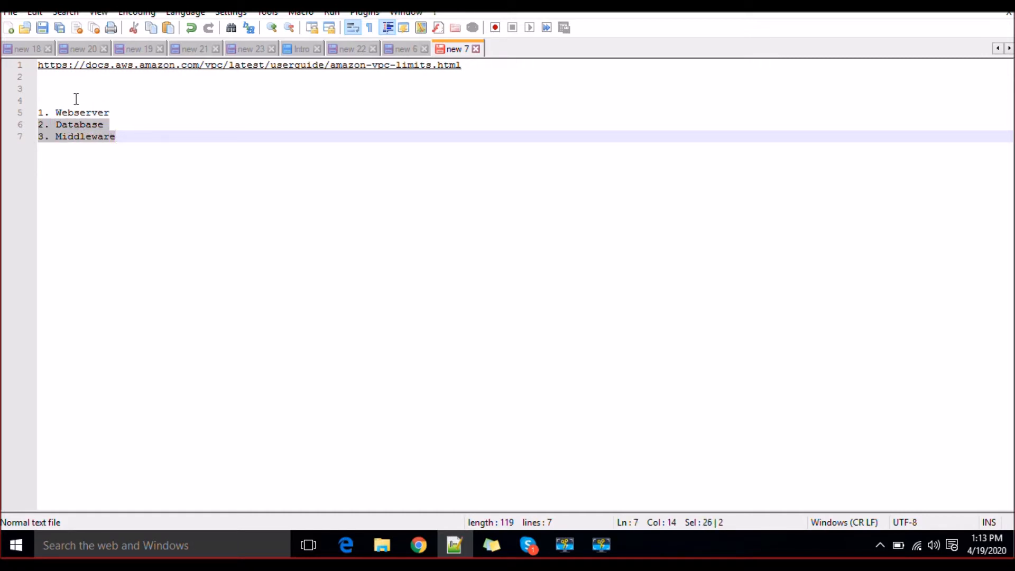
left_click(77, 100)
left_click(125, 113)
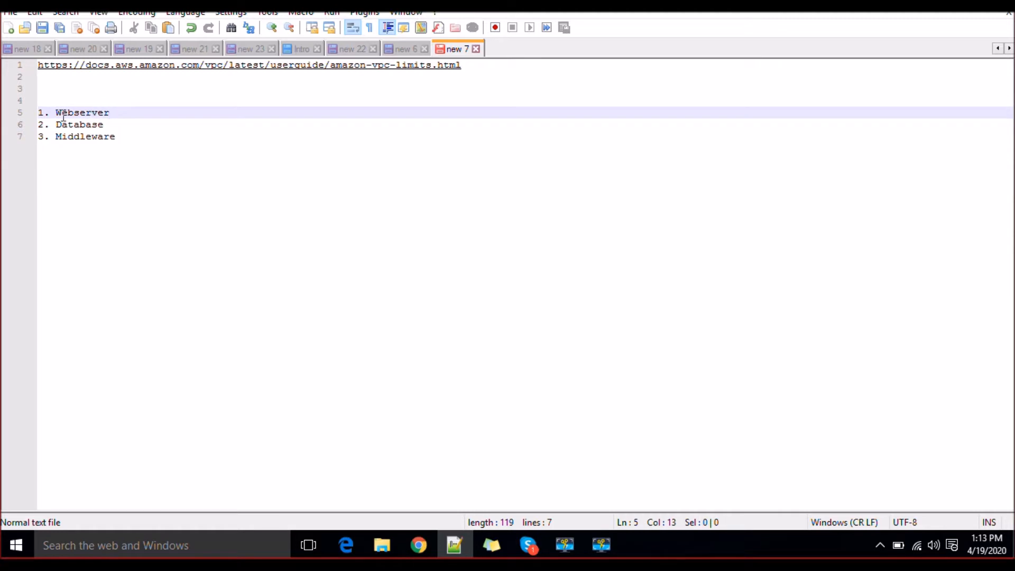
left_click_drag(39, 112, 109, 113)
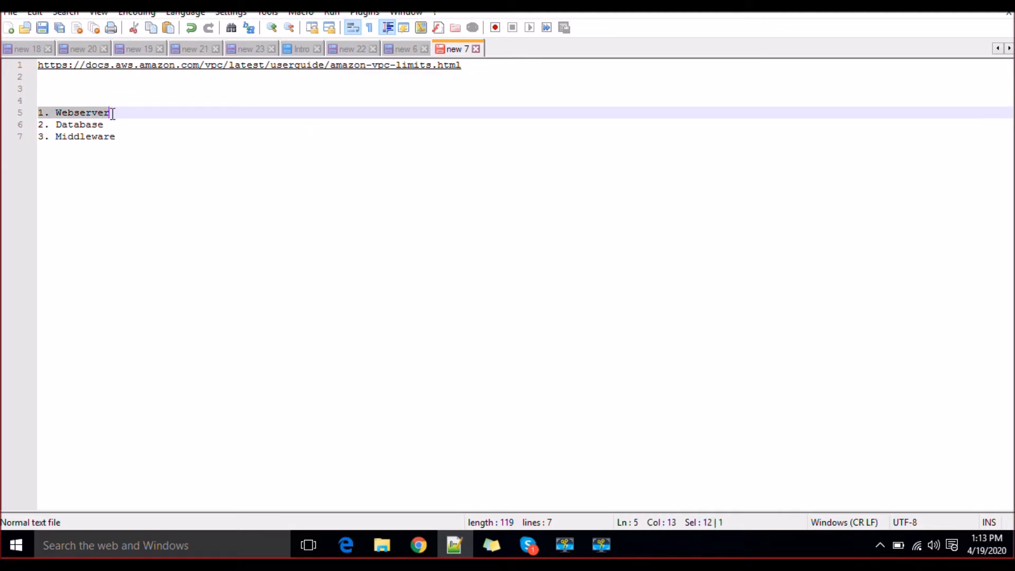
left_click(112, 113)
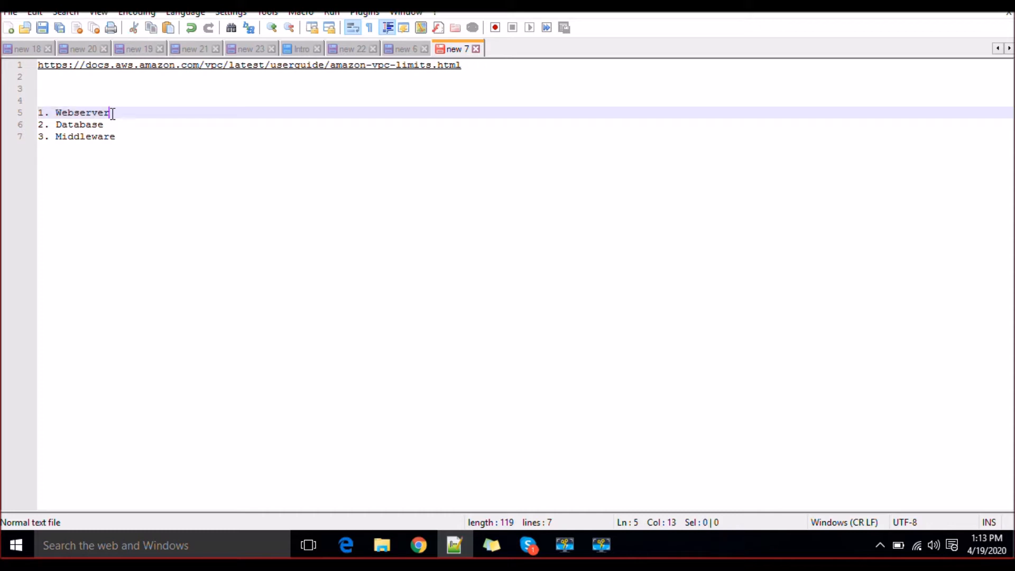
left_click_drag(44, 113, 99, 115)
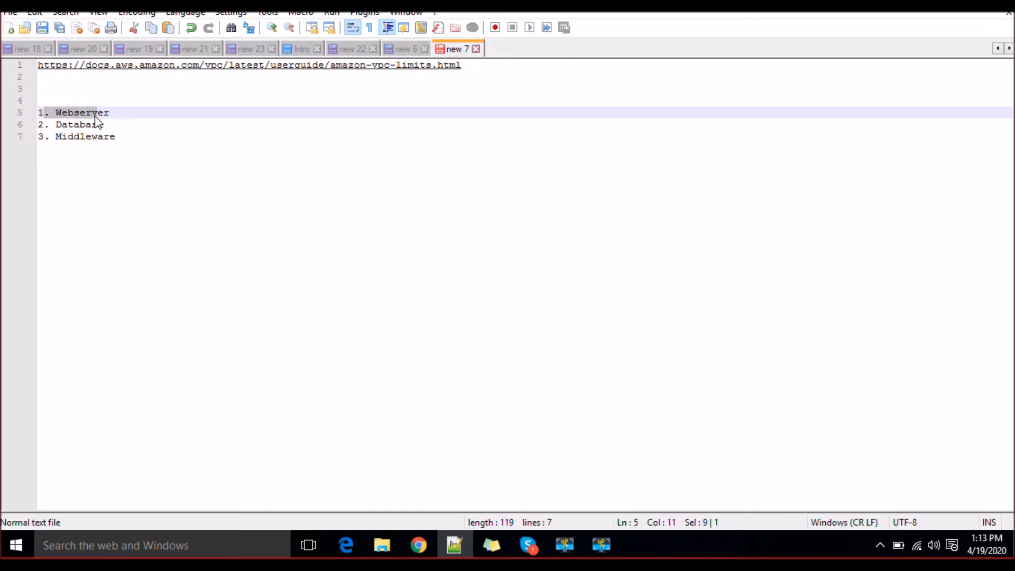
Step: Review the Database and Middleware entries in the note, and switch back to the EC2 Instances page in Chrome
left_click(41, 125)
left_click_drag(40, 126, 103, 130)
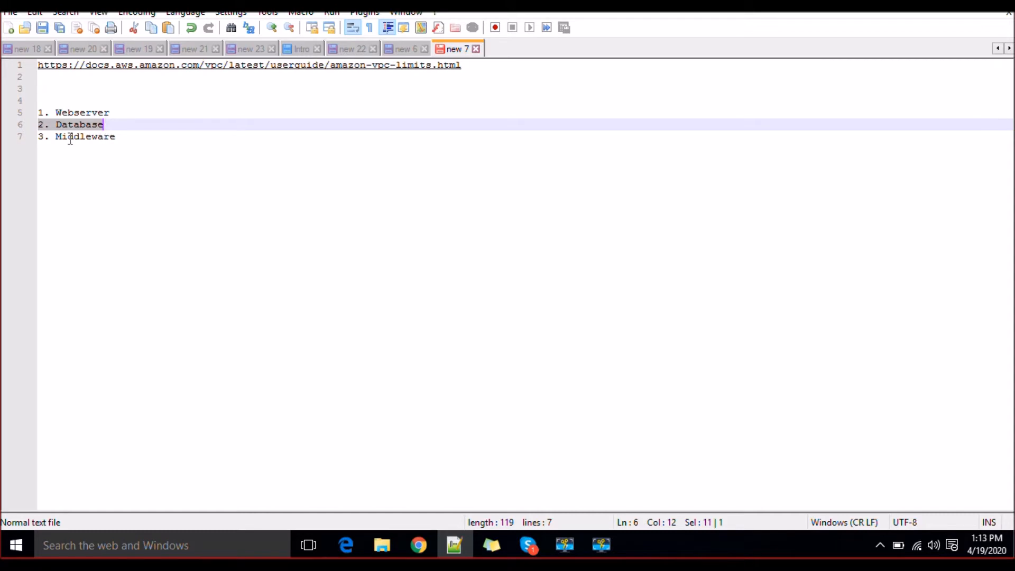
left_click_drag(39, 137, 111, 150)
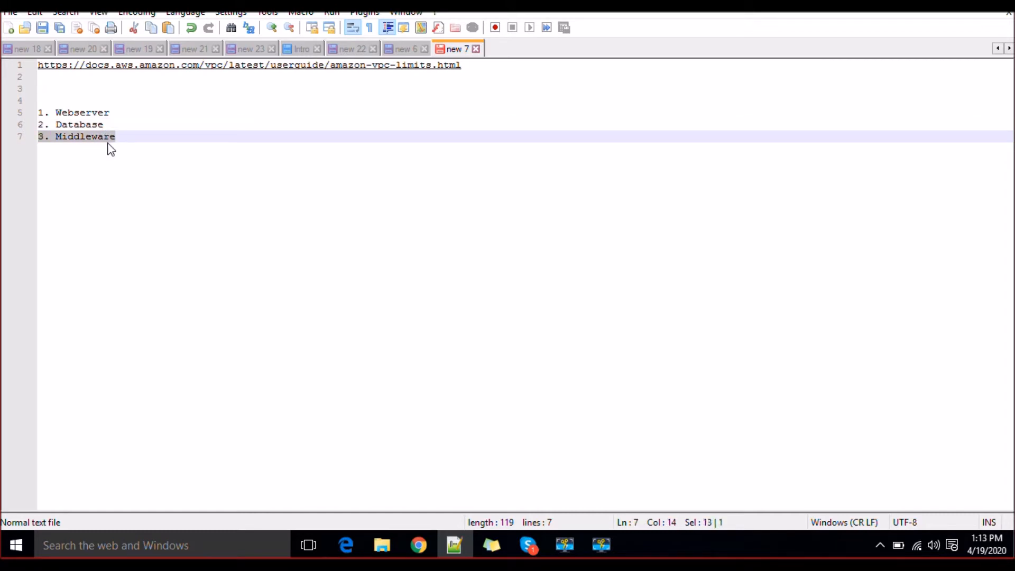
left_click(137, 137)
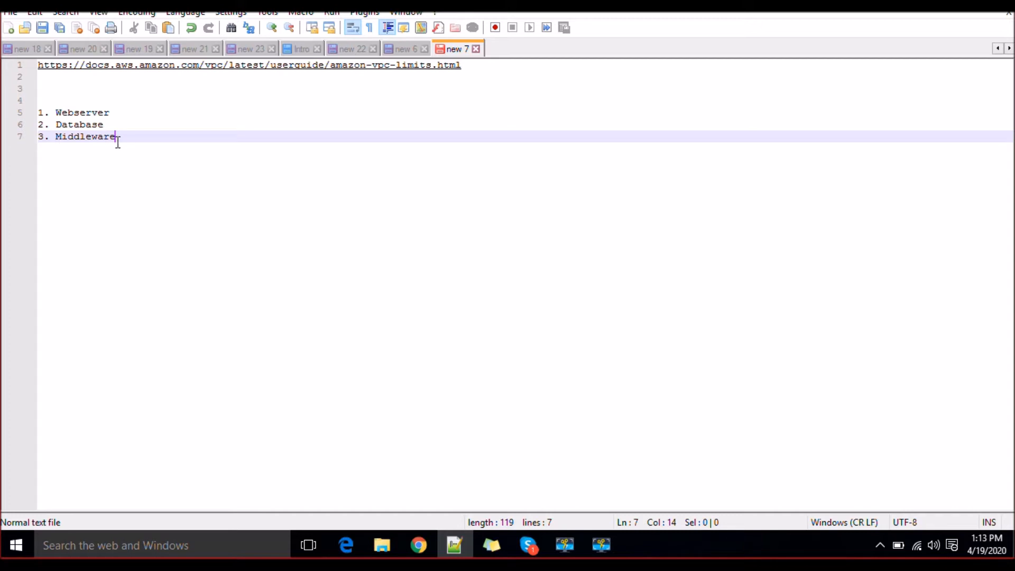
left_click_drag(118, 138, 38, 127)
left_click(122, 139)
double_click(110, 123)
left_click_drag(111, 123, 125, 140)
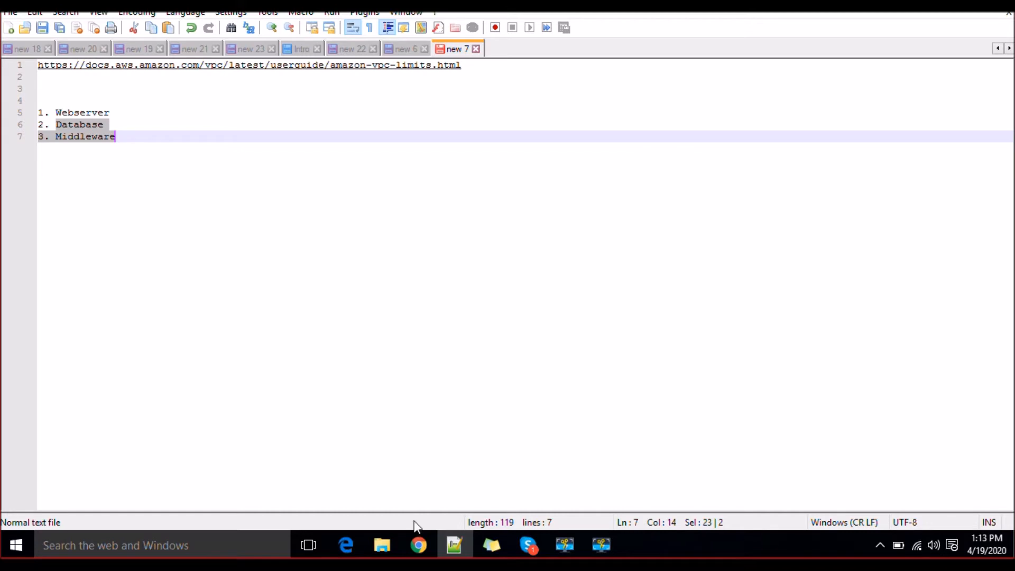
left_click(419, 544)
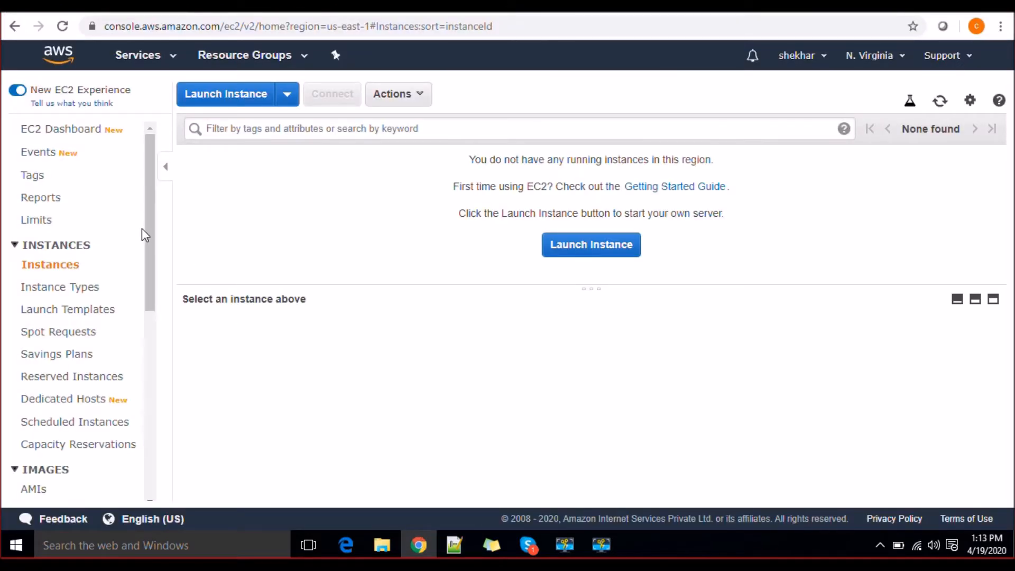
Step: Open the list of security groups under Network & Security
left_click_drag(151, 228, 160, 391)
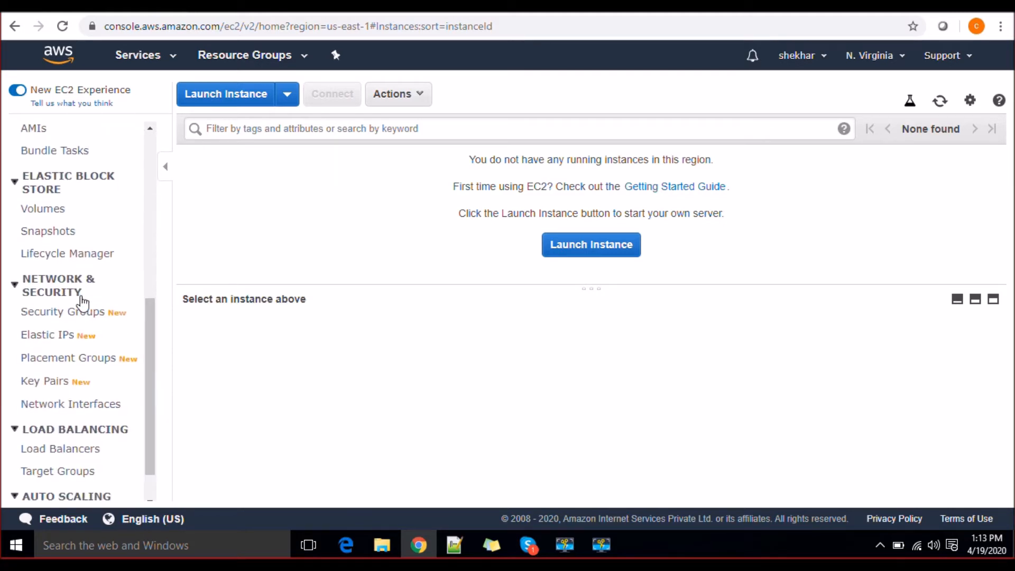
left_click(73, 316)
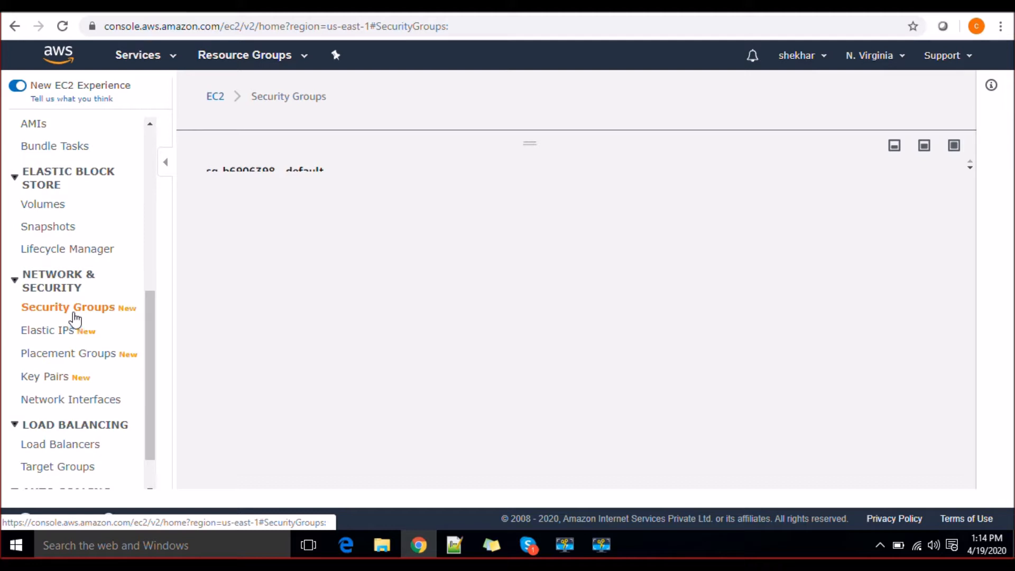
left_click(75, 313)
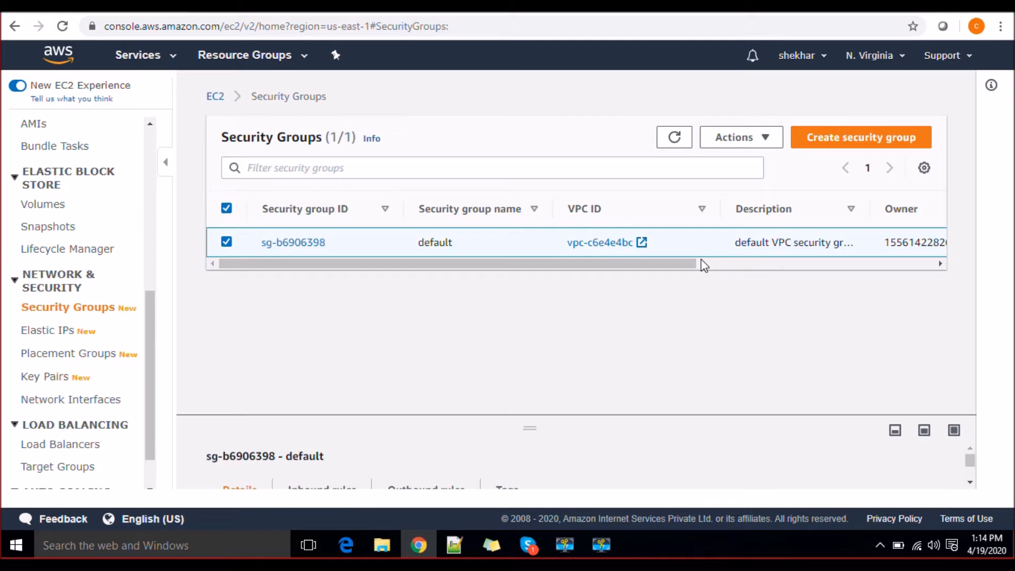
Step: Review the default security group's columns, clear its selection, and highlight the group count in the list heading
scroll(749, 278, "right", 1)
scroll(746, 317, "right", 5)
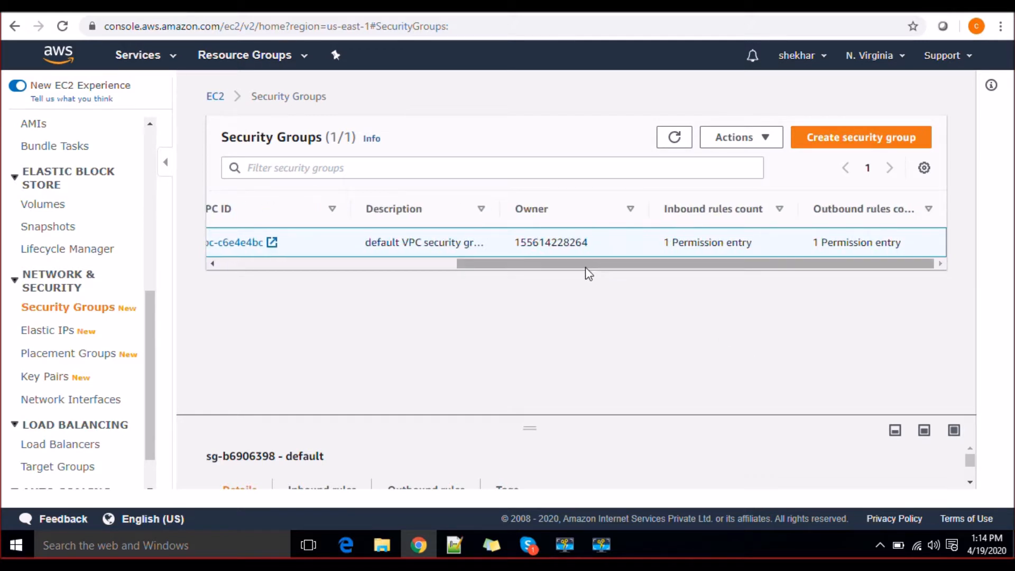
left_click_drag(585, 264, 315, 278)
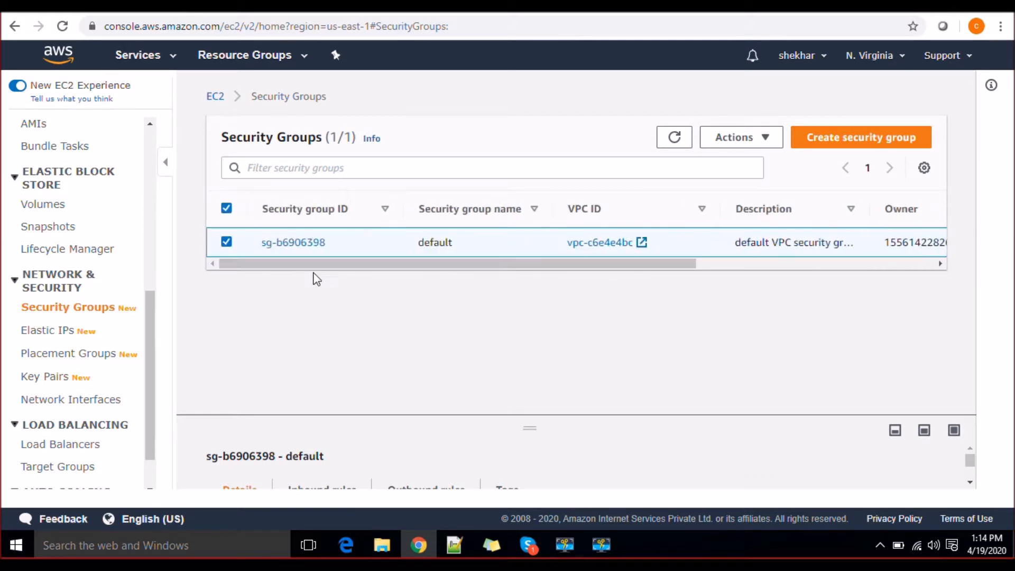
left_click(227, 208)
double_click(335, 136)
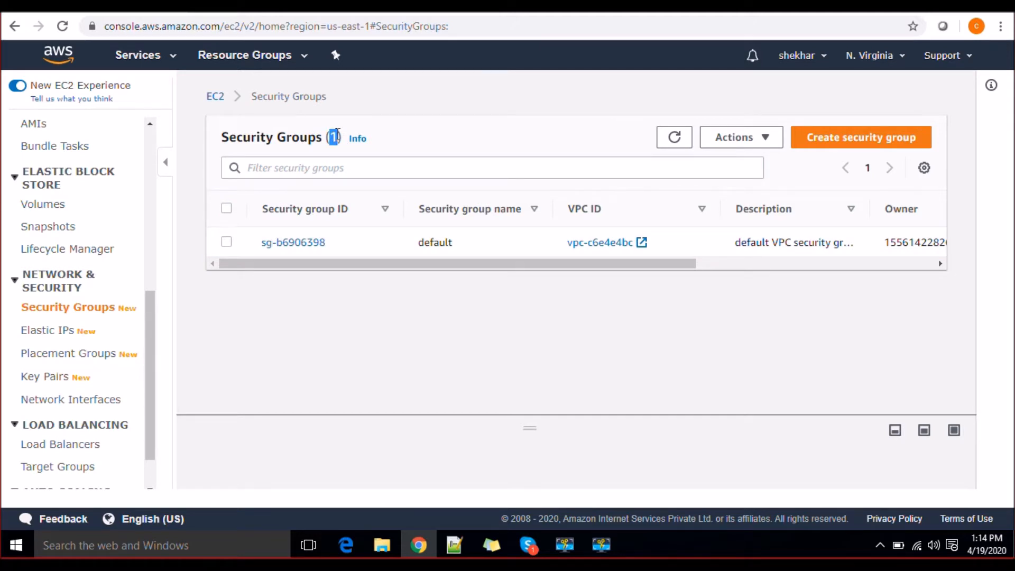
left_click(232, 137)
Step: Start creating a new security group and enter databasesg as its name
left_click(845, 142)
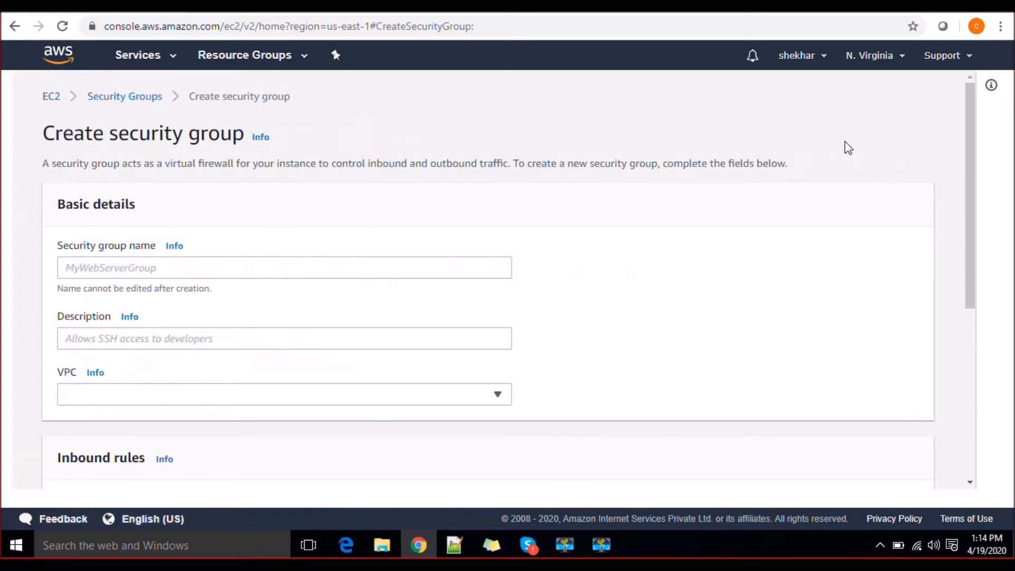
left_click(400, 266)
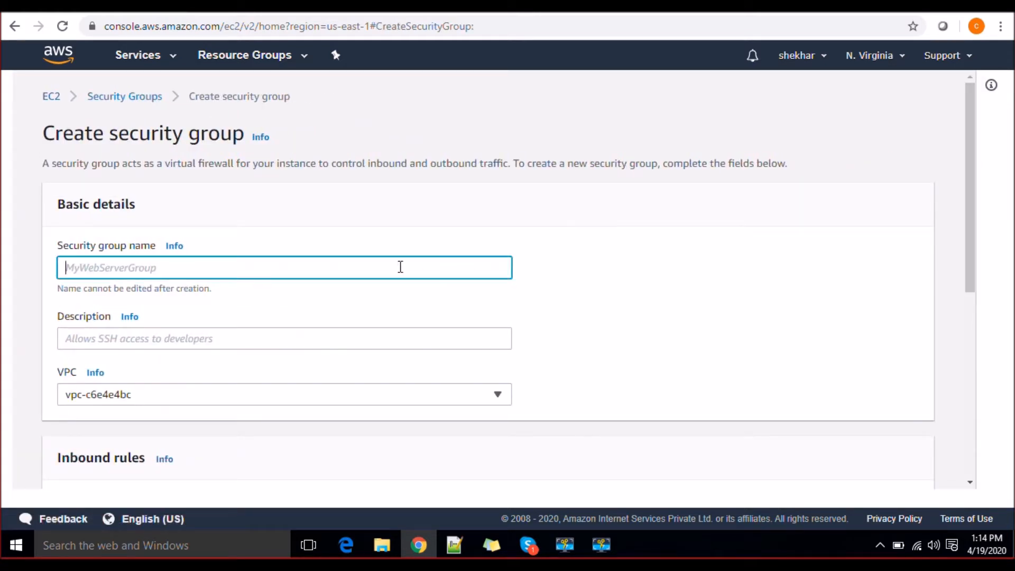
type("dab")
key("BackSpace")
type("tase")
key("BackSpace")
key("BackSpace")
key("BackSpace")
key("BackSpace")
key("BackSpace")
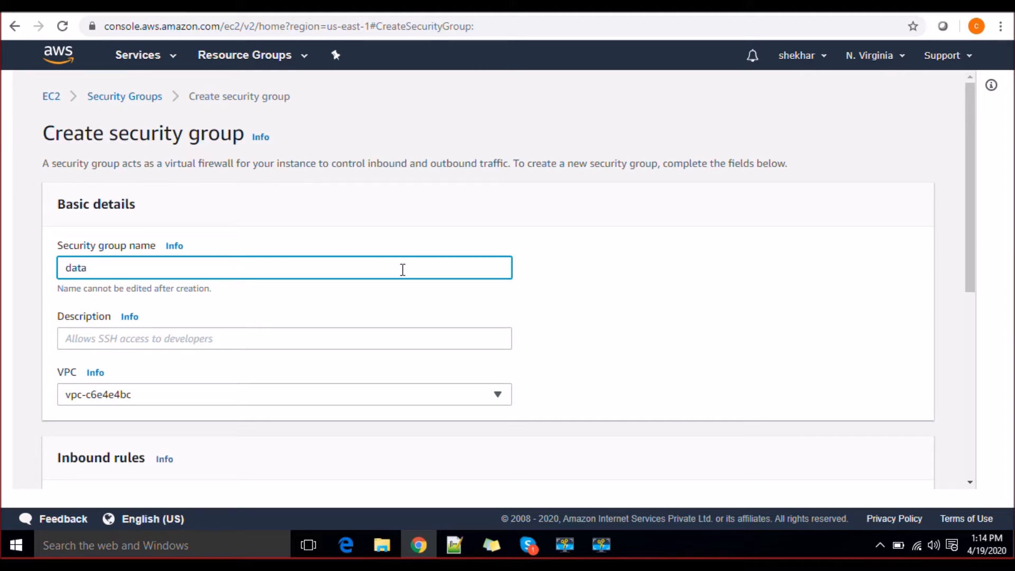
key("BackSpace")
type("databasesg")
left_click(426, 254)
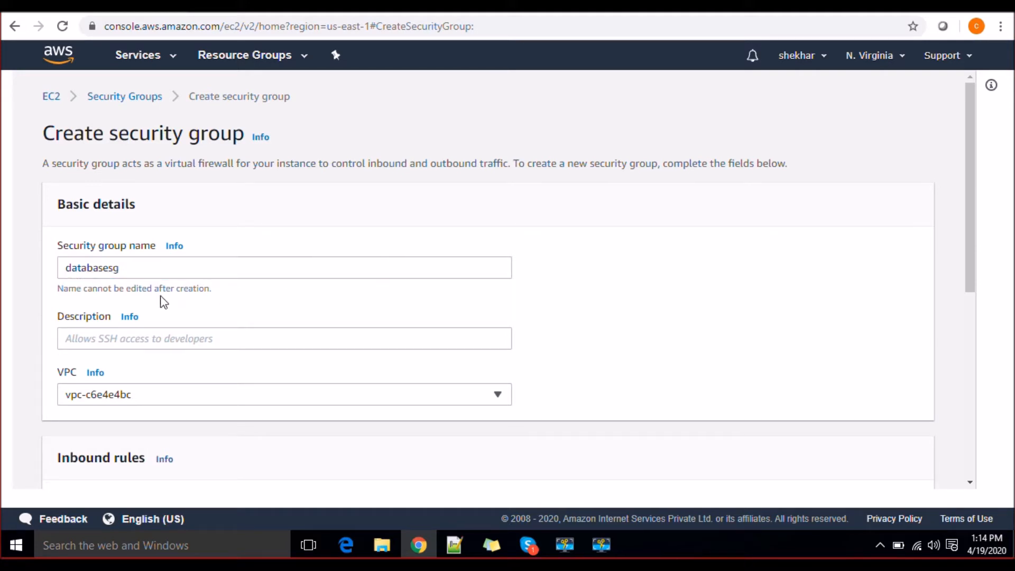
Step: Insert an underscore in the security group name to make it database_sg, and highlight the name
left_click(109, 268)
type("_")
left_click(278, 229)
left_click_drag(65, 268, 127, 268)
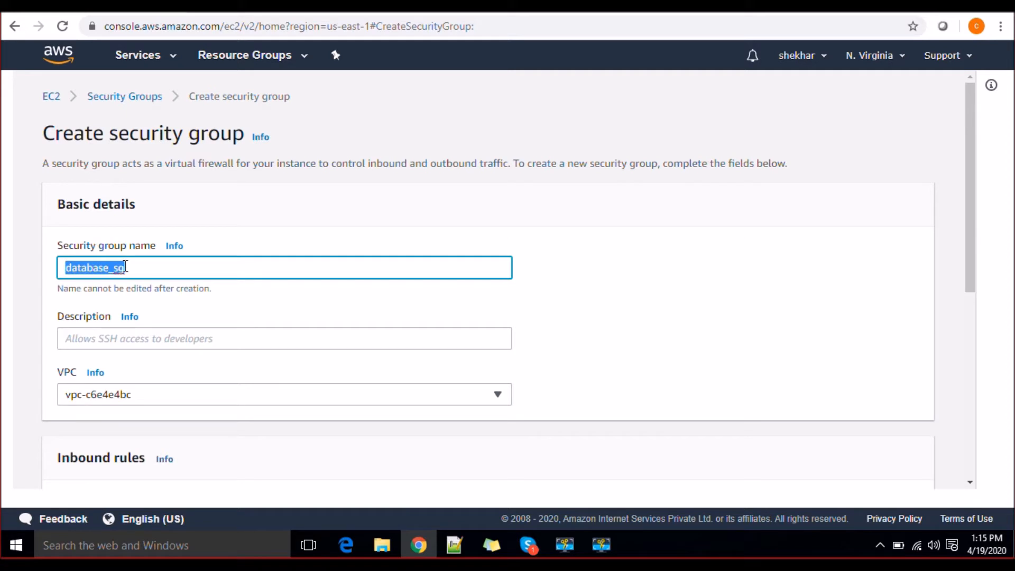
Step: Prefix the security group name with devops_ to make it devops_database_sg, and highlight the parts of the name
left_click(127, 268)
left_click(64, 268)
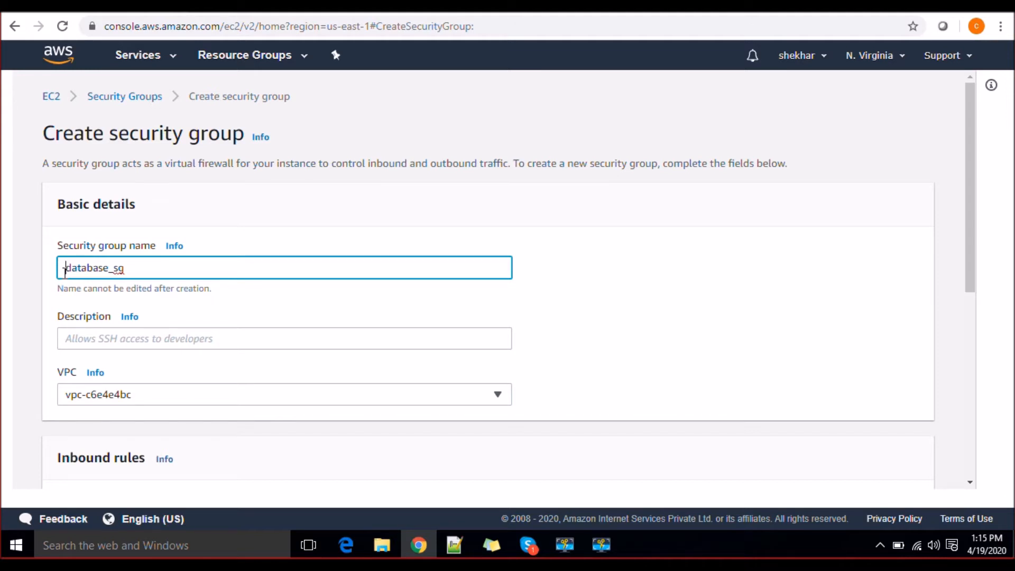
type("devops_")
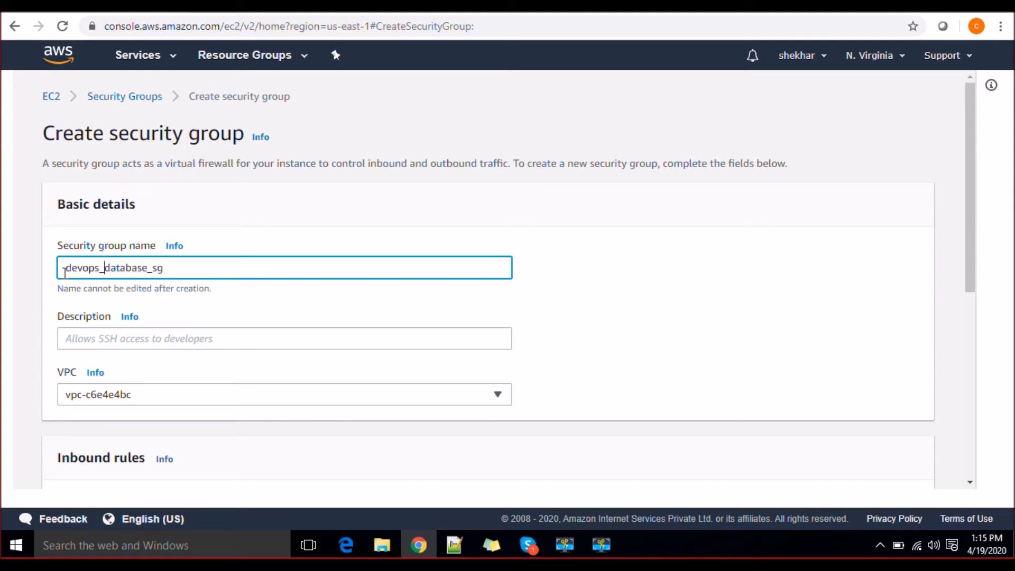
left_click(195, 259)
left_click_drag(95, 267, 47, 275)
left_click(104, 268)
left_click_drag(104, 267, 133, 267)
left_click(166, 267)
Step: Enter the security group description "This is for database"
left_click(157, 336)
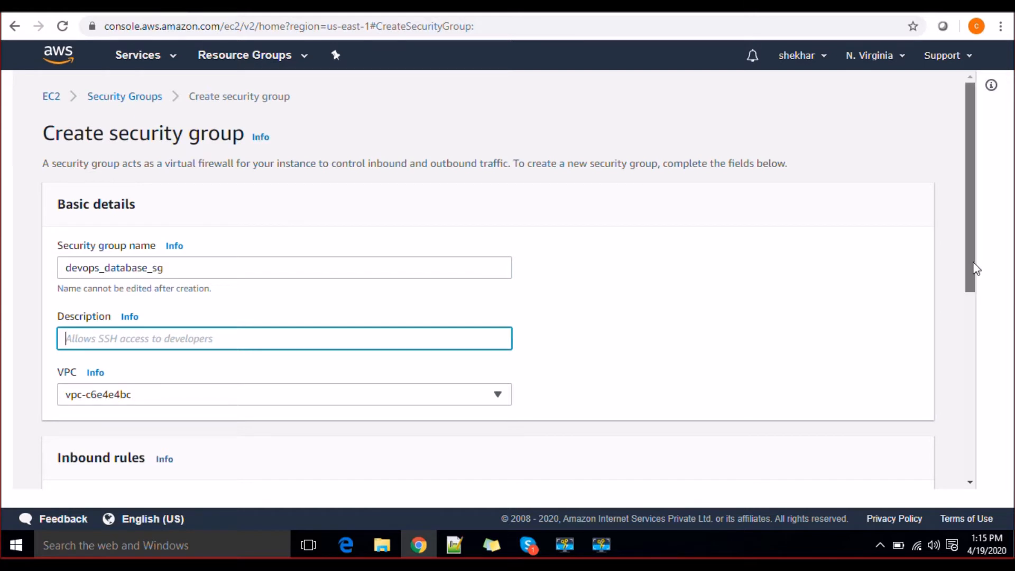
left_click_drag(974, 269, 974, 295)
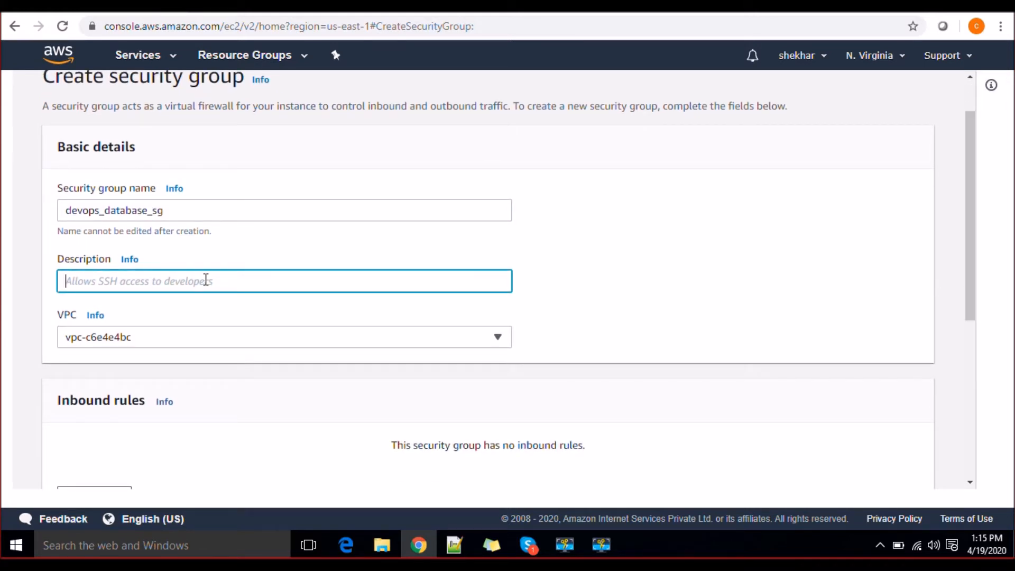
type("This is o")
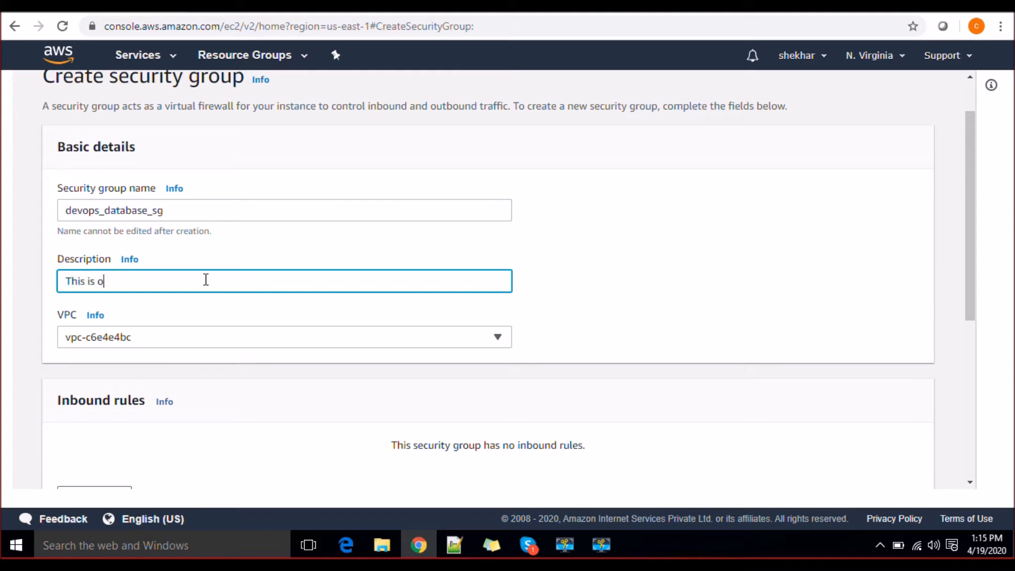
key("BackSpace")
type("for database")
left_click(664, 237)
left_click_drag(973, 246, 971, 269)
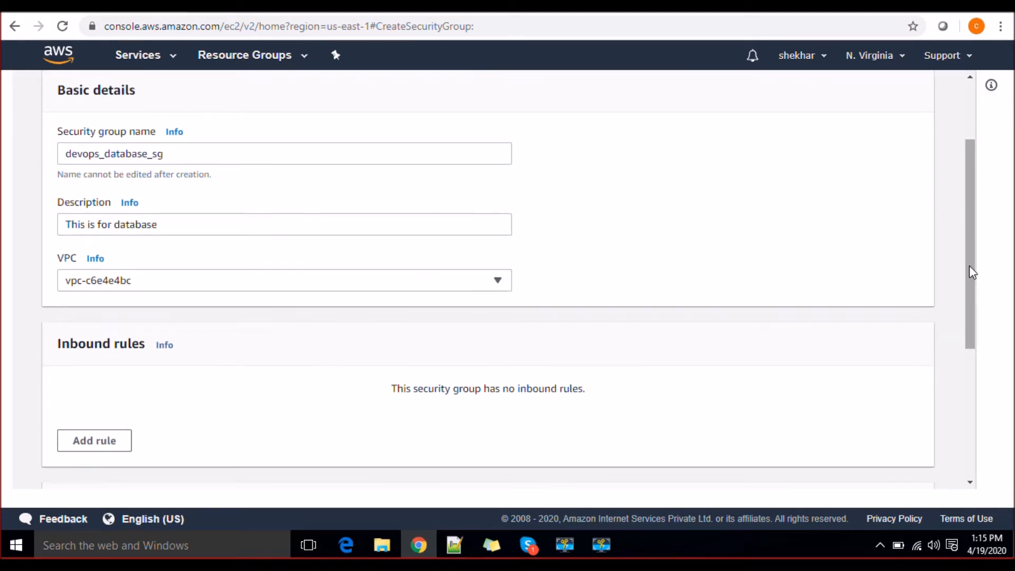
Step: Select the default VPC vpc-c6e4e4bc for the security group and add an inbound rule
left_click(221, 284)
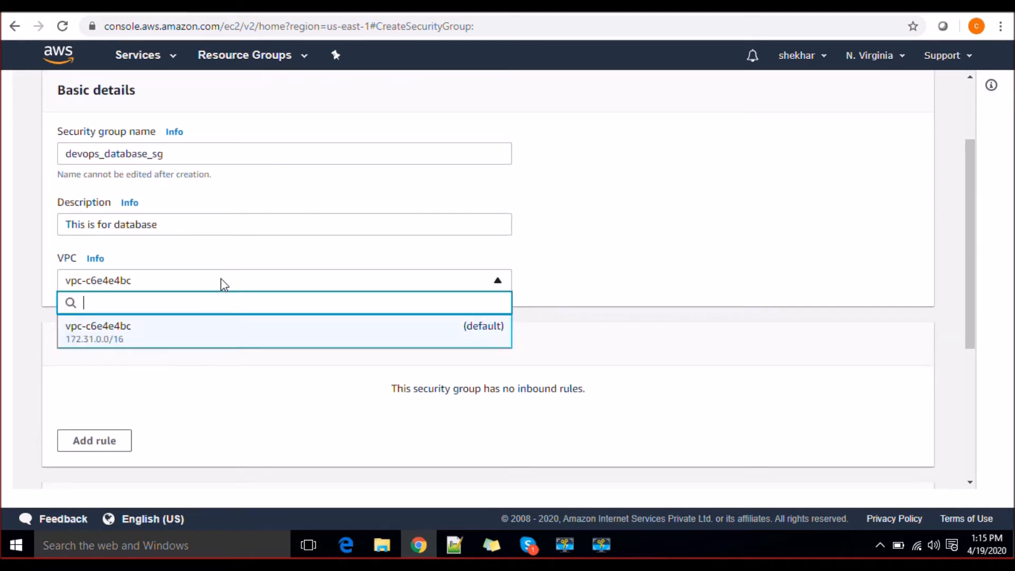
left_click(99, 337)
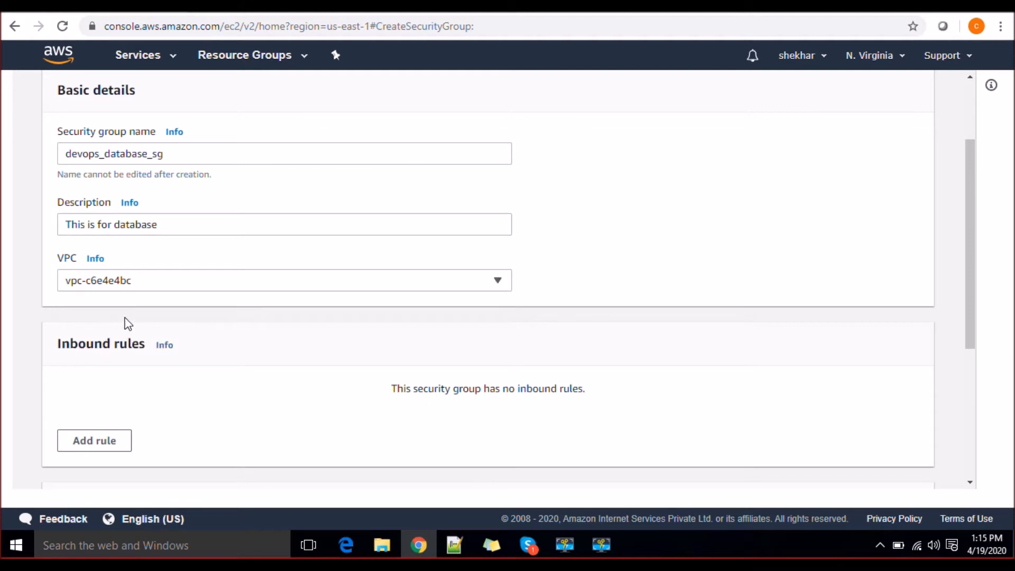
left_click(110, 447)
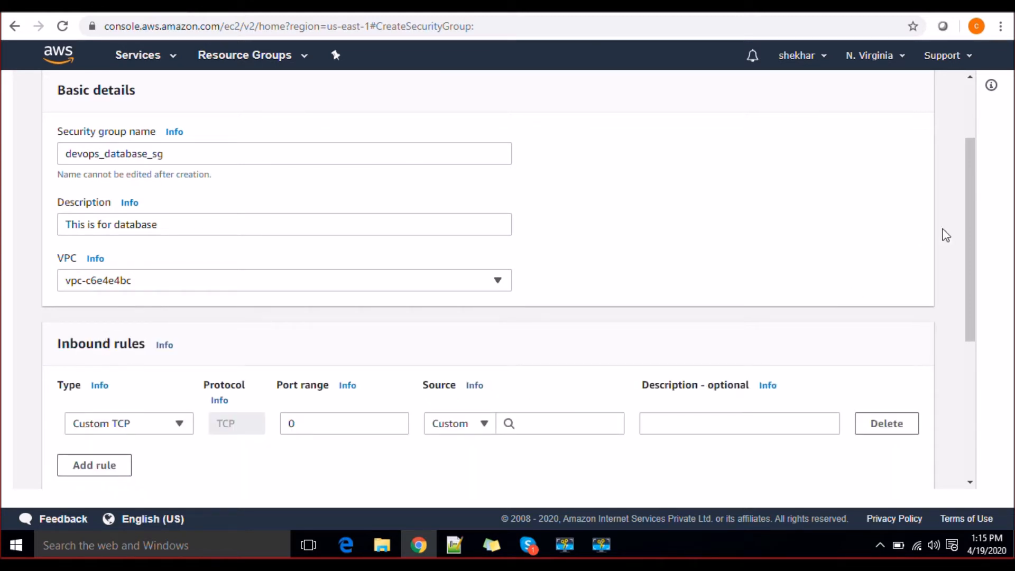
left_click_drag(975, 214, 982, 293)
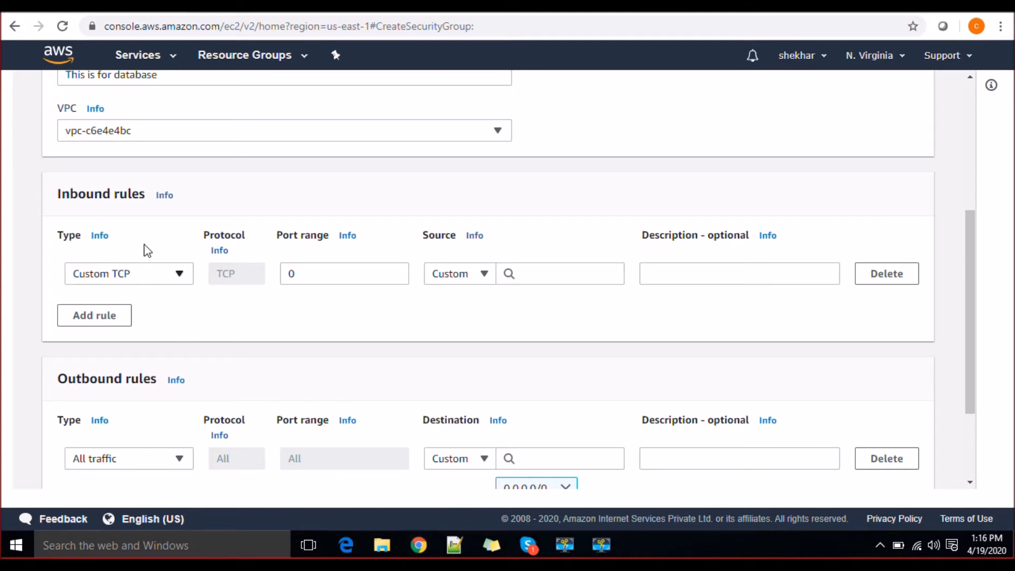
Step: Examine the traffic types available for the inbound rule, keeping Custom TCP
left_click(179, 276)
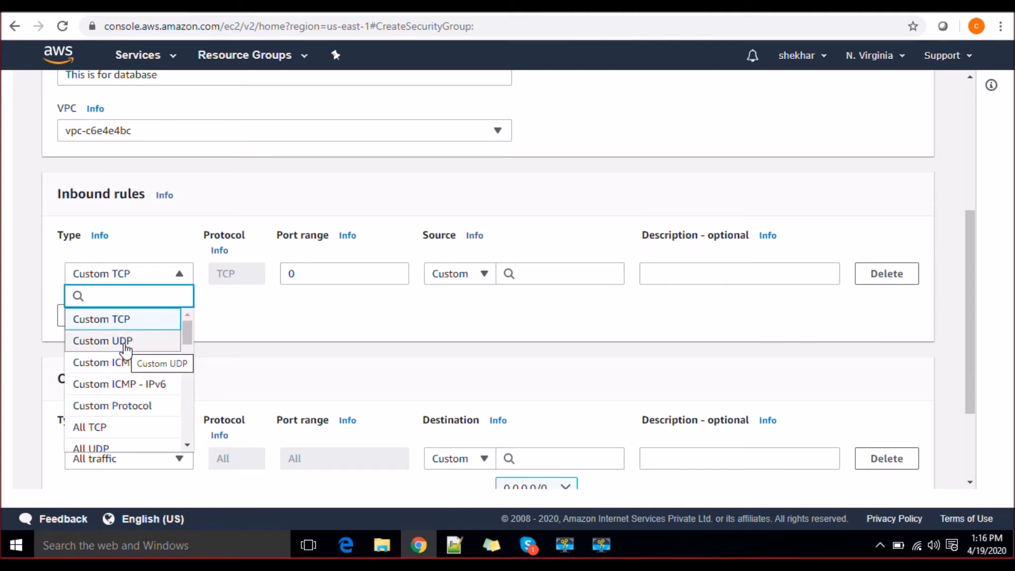
left_click(211, 11)
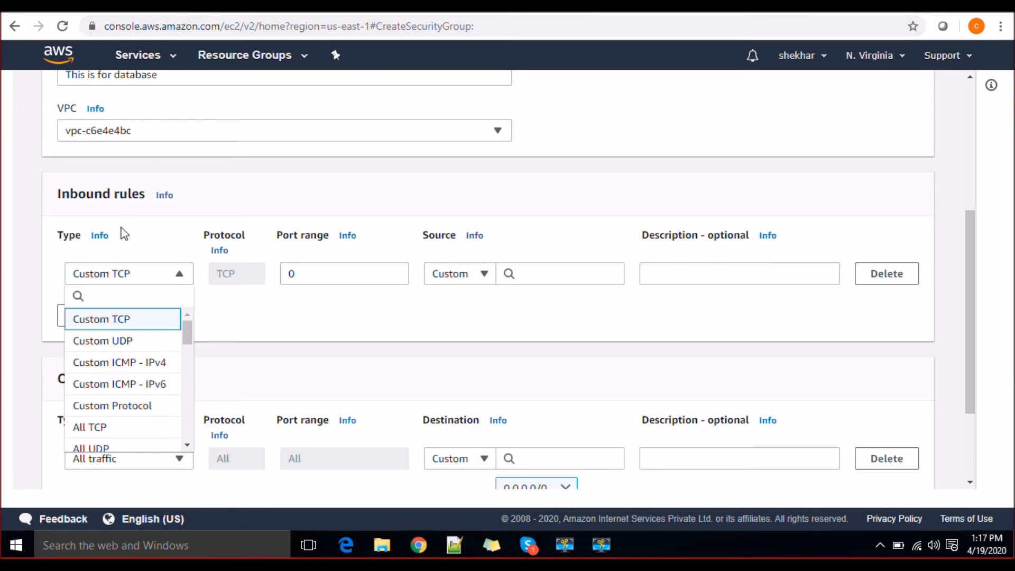
left_click(157, 280)
left_click(154, 280)
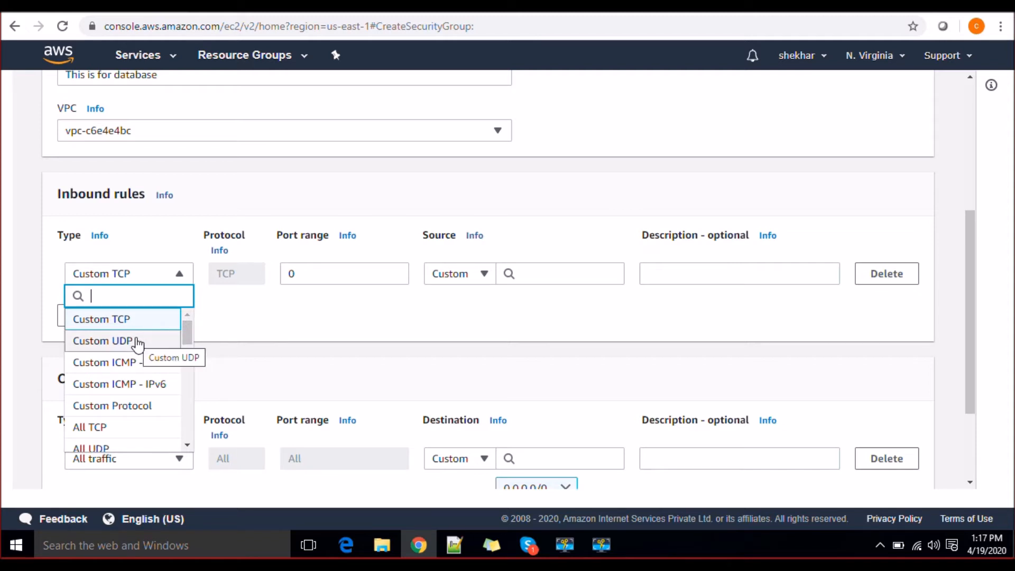
mouse_move(189, 339)
left_mouse_down()
mouse_move(190, 422)
mouse_move(186, 330)
left_mouse_up()
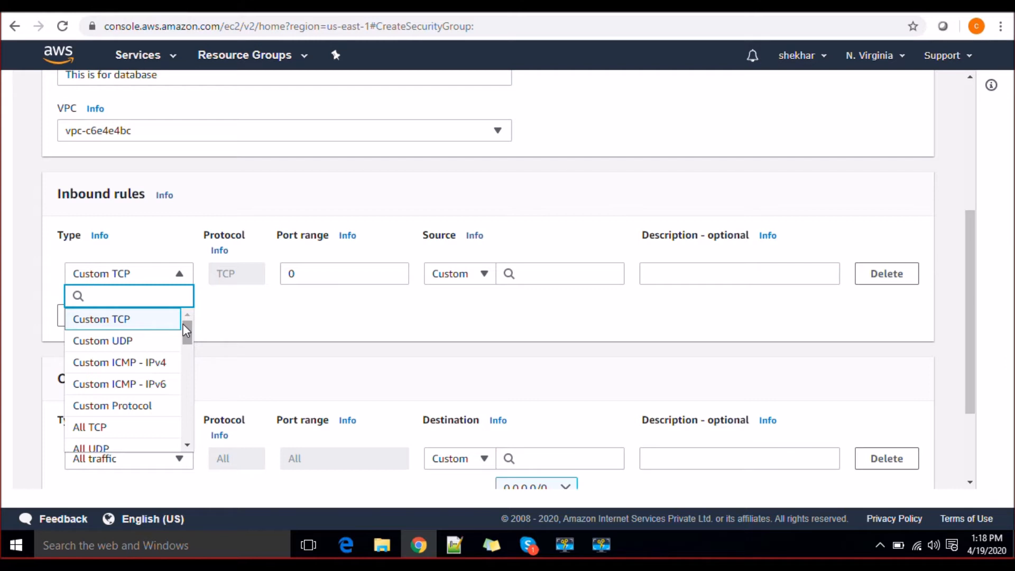
left_click(287, 326)
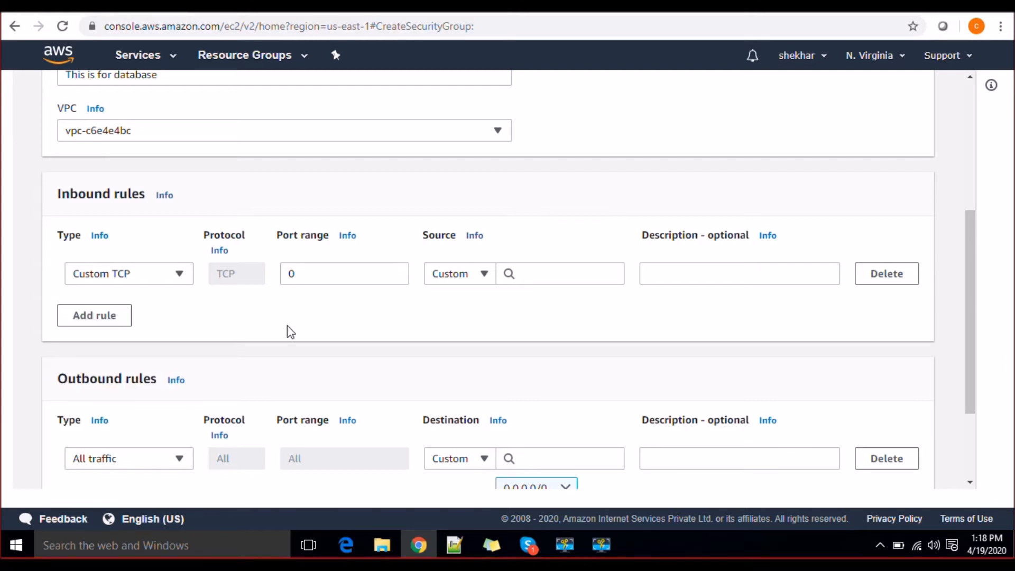
Step: Set the inbound rule's type to SSH
left_click(180, 275)
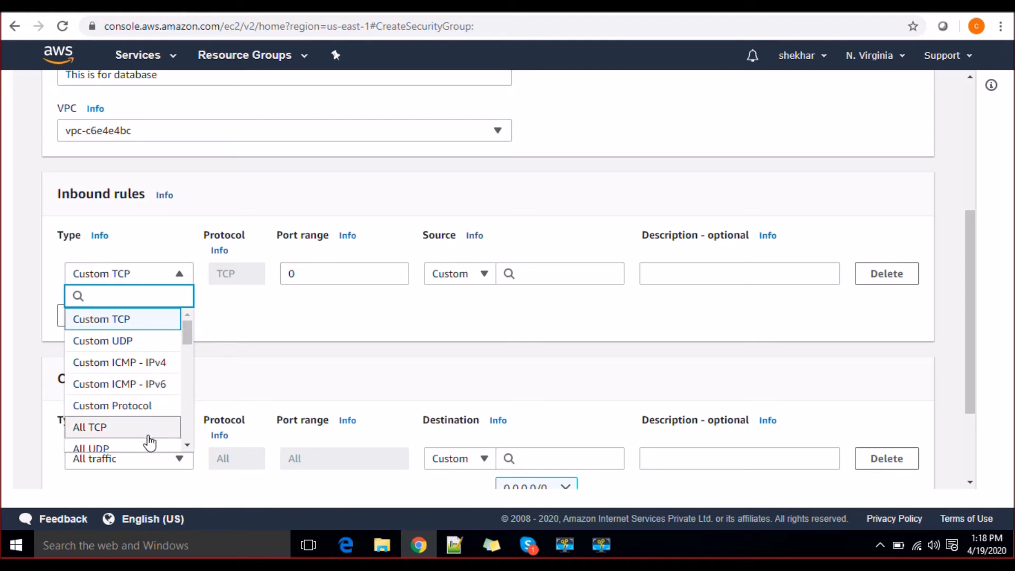
left_click_drag(188, 332, 189, 365)
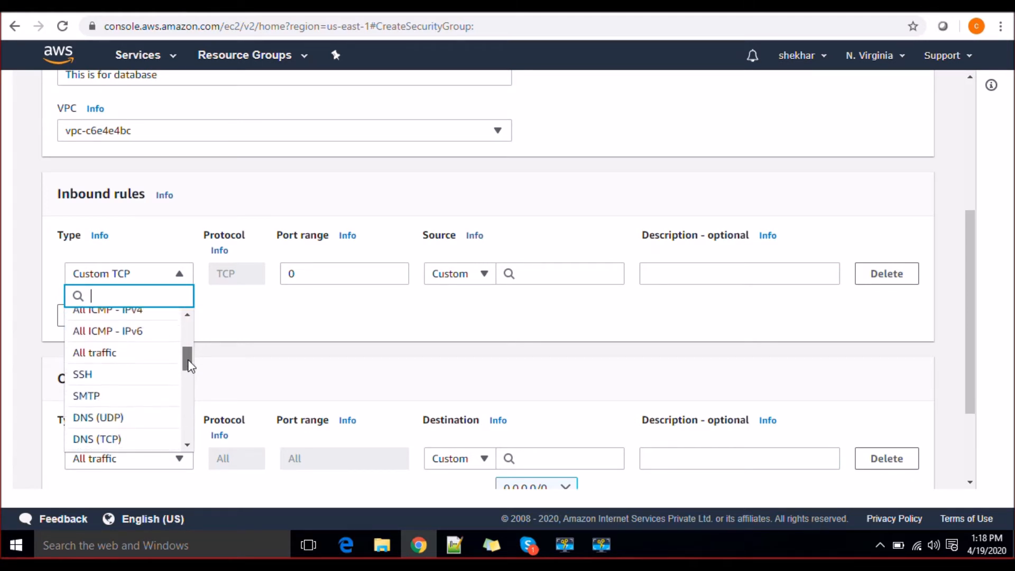
left_click(130, 380)
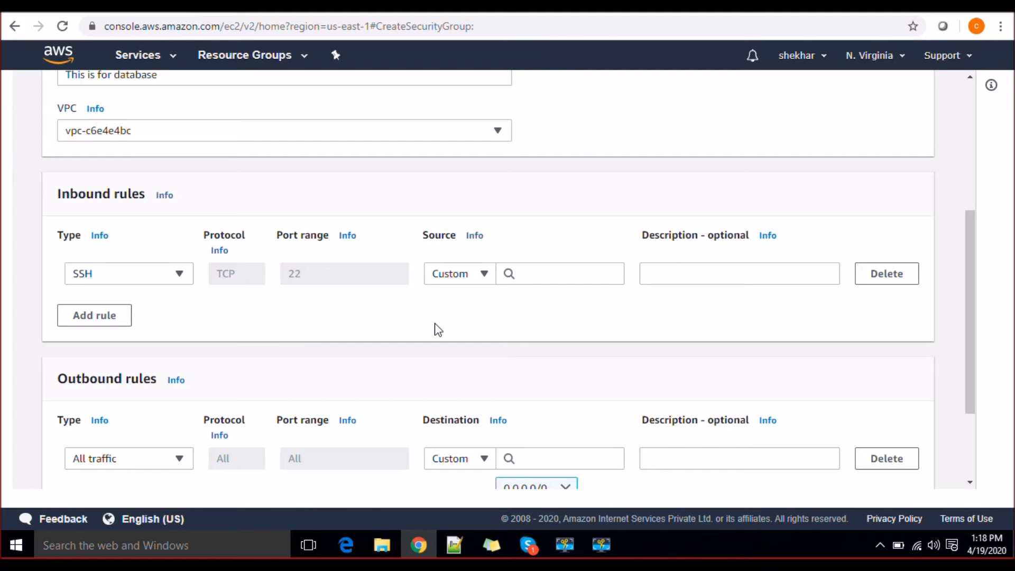
Step: Set the SSH inbound rule's source to Anywhere
right_click(485, 274)
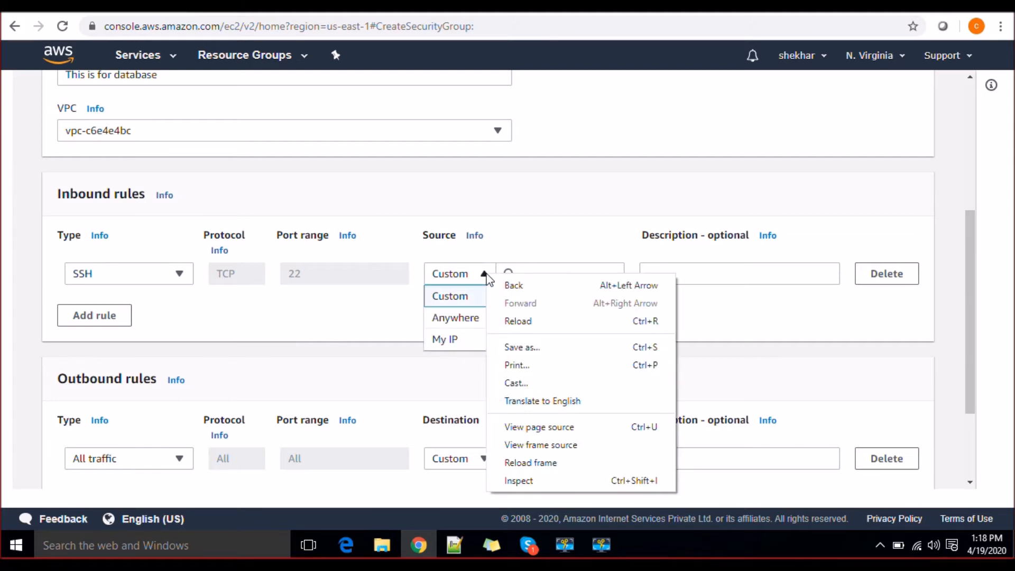
left_click(548, 206)
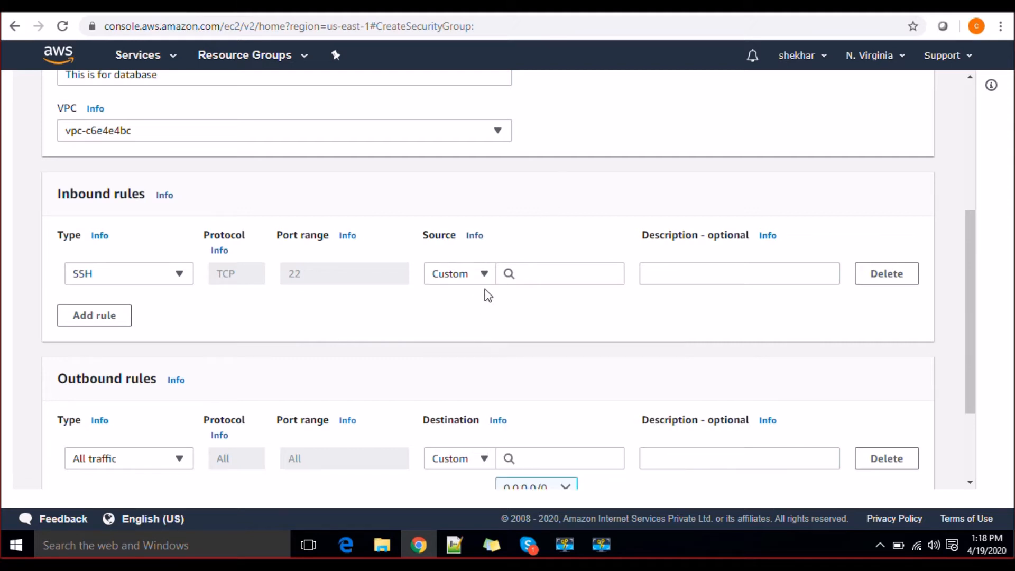
left_click(506, 273)
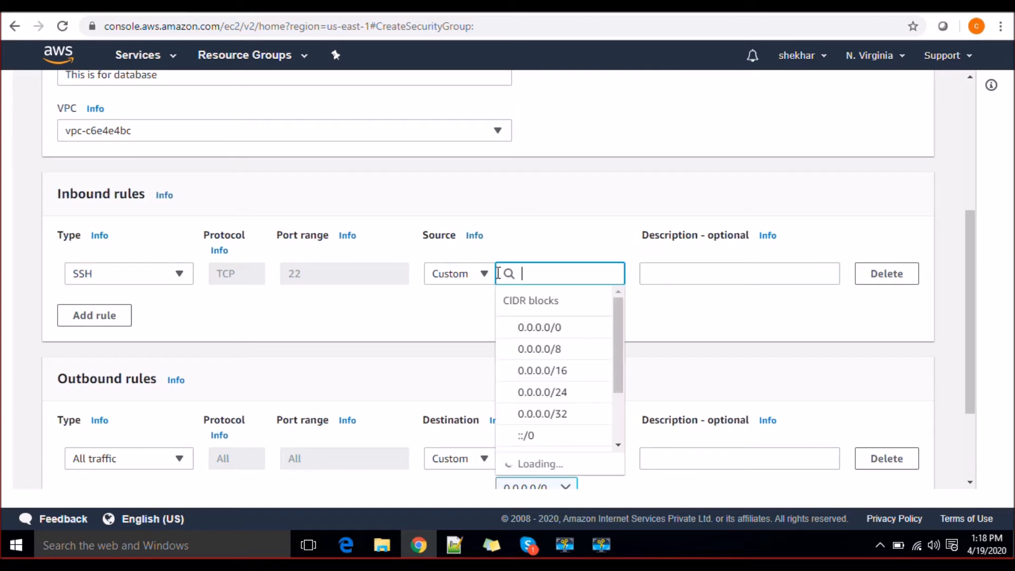
right_click(489, 274)
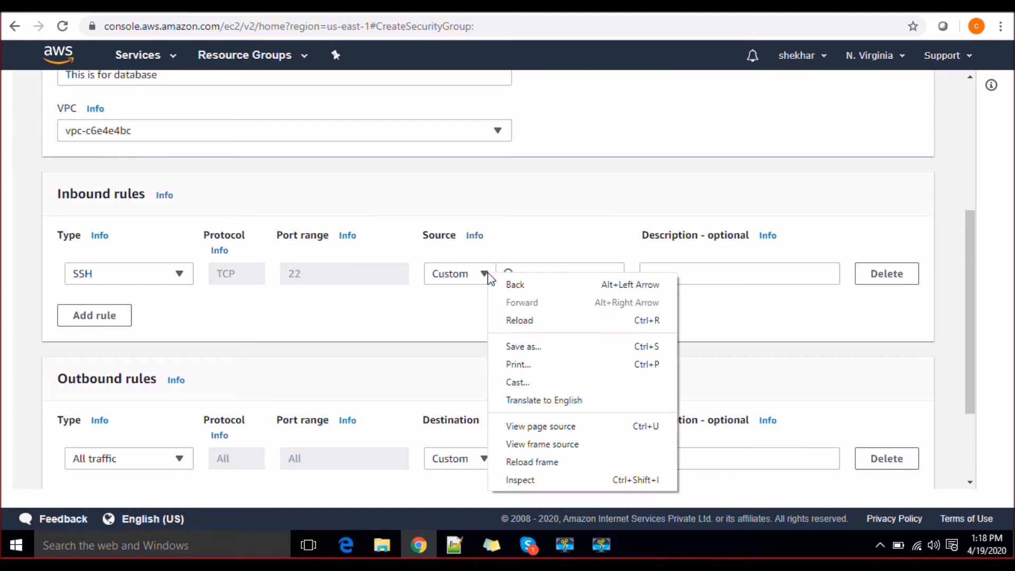
left_click(485, 273)
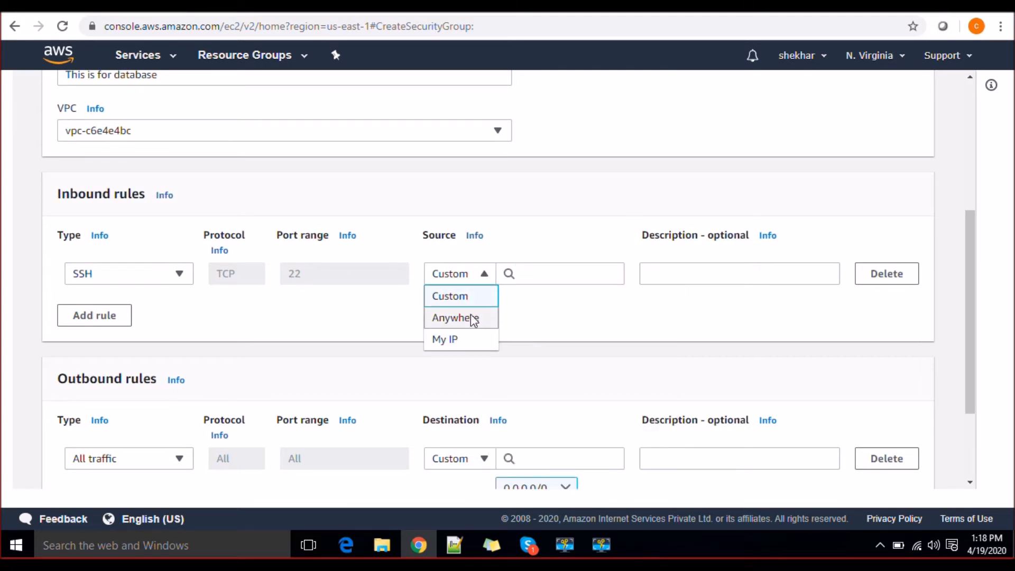
left_click(456, 317)
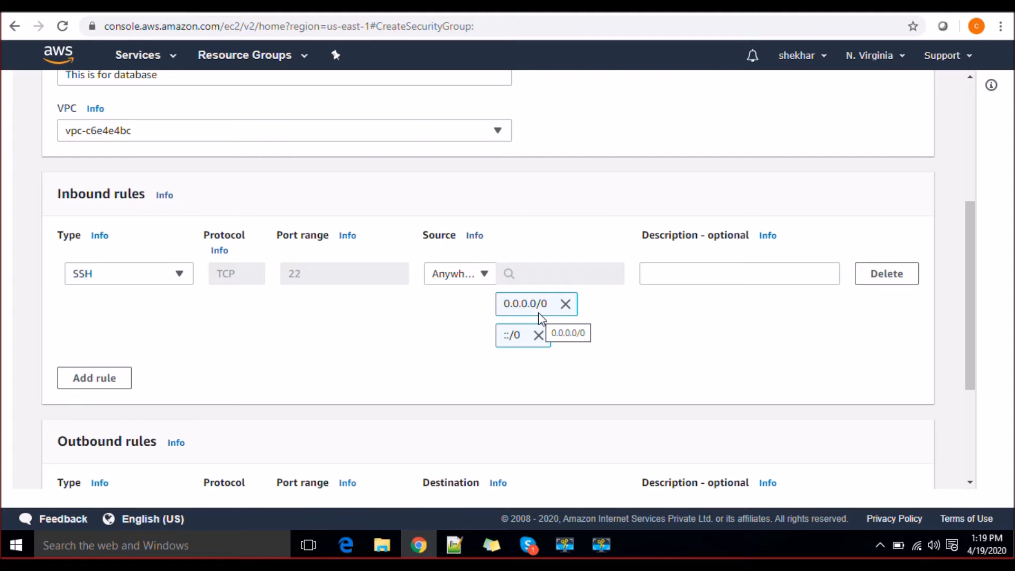
Step: Try My IP and Custom as the SSH inbound rule's source, then return it to Anywhere
left_click(486, 276)
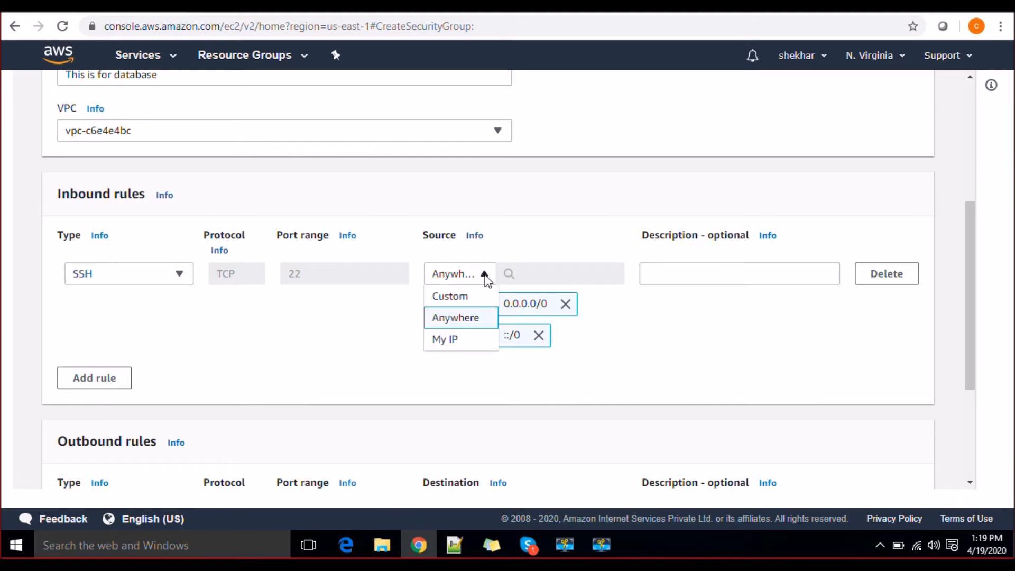
left_click(480, 339)
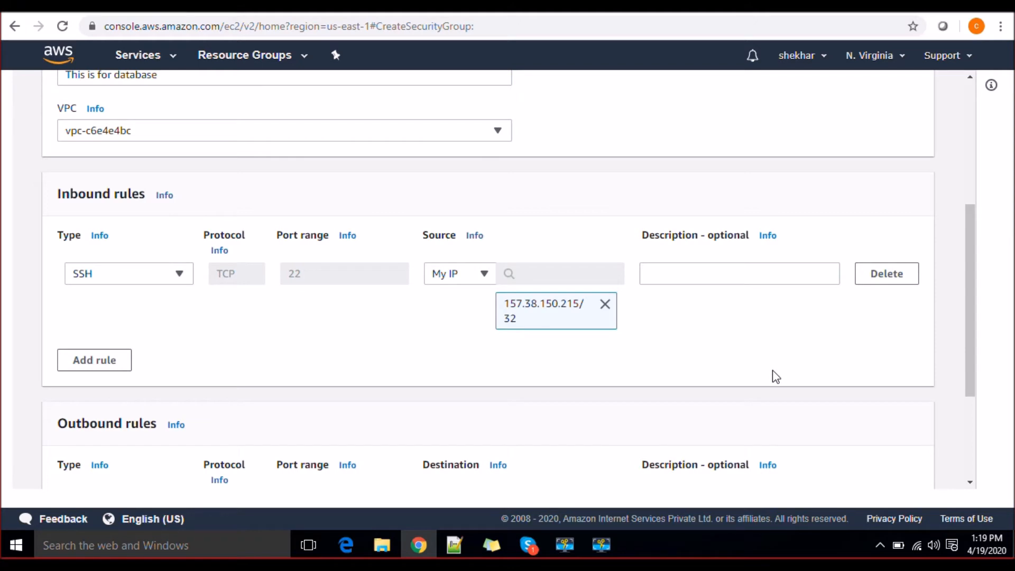
left_click(484, 279)
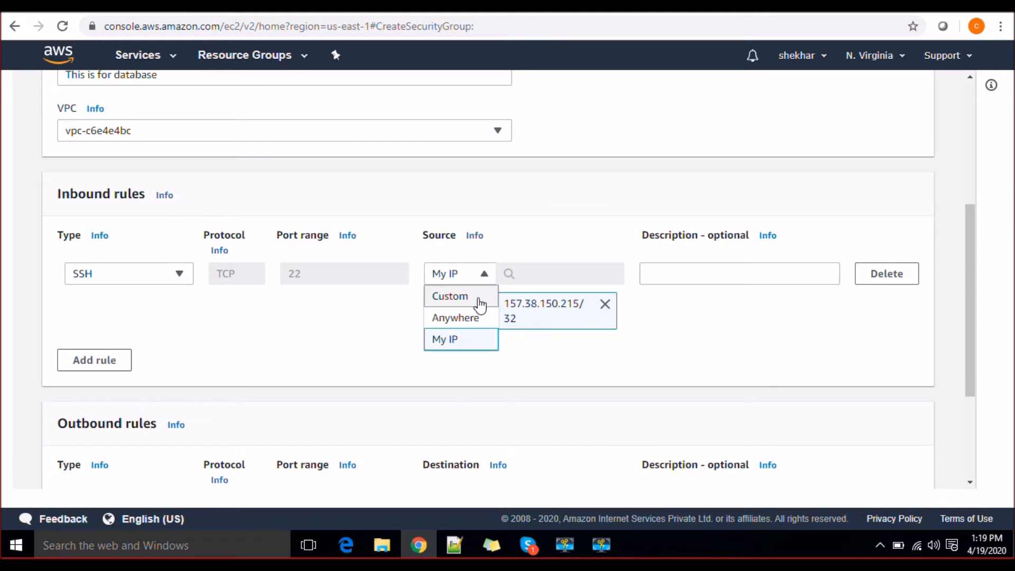
left_click(478, 296)
left_click(523, 273)
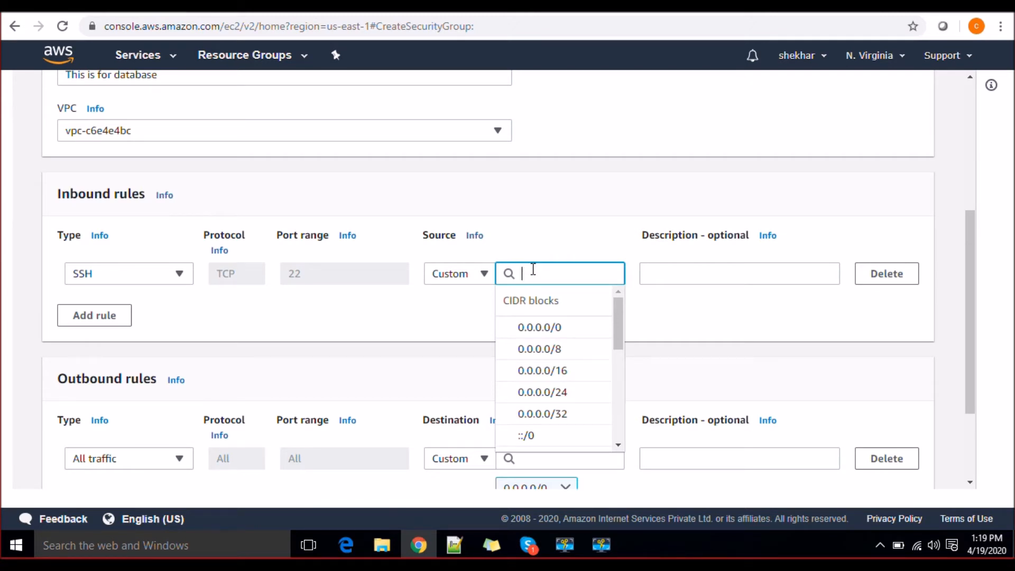
left_click(544, 252)
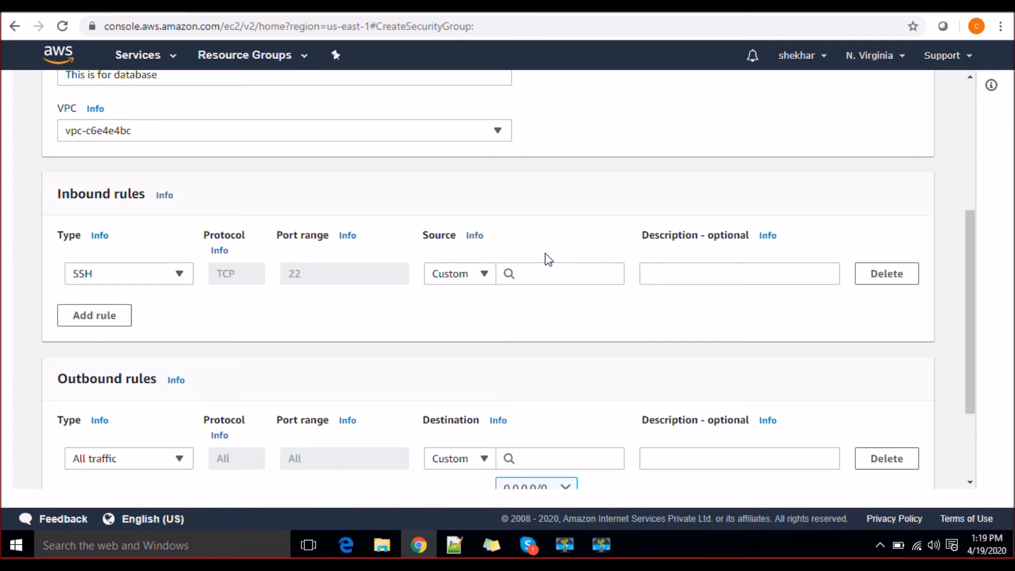
left_click(487, 274)
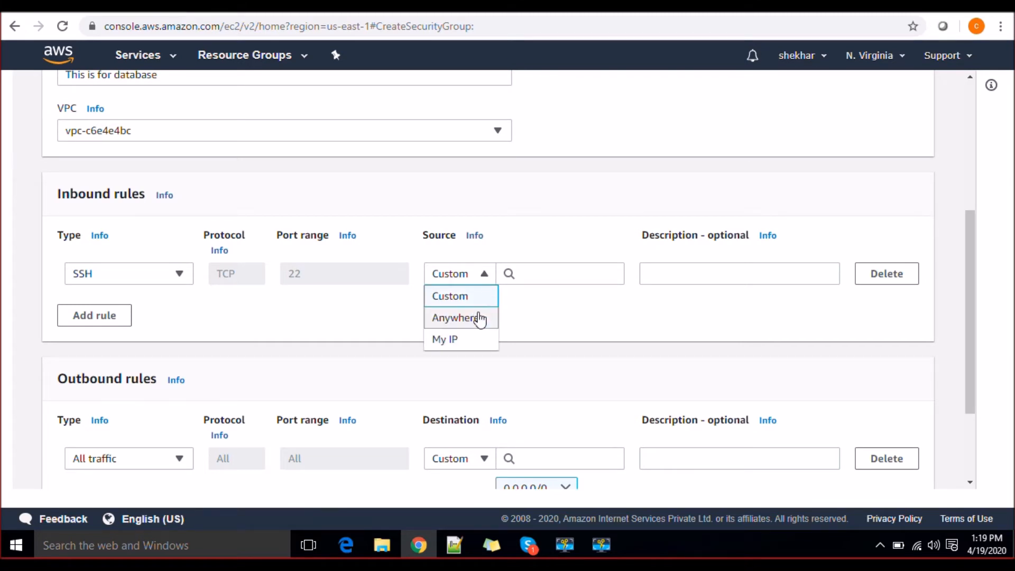
left_click(479, 318)
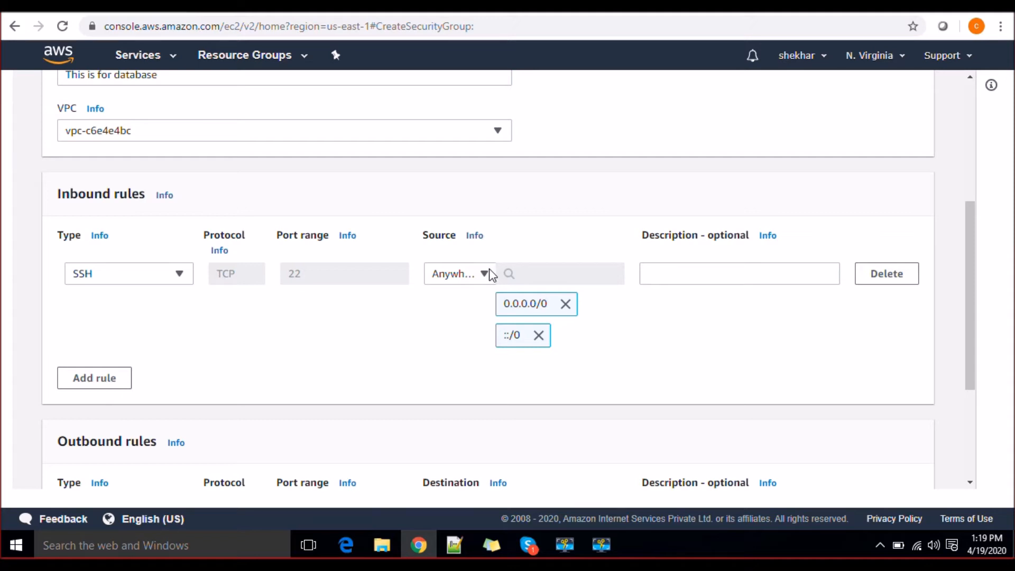
Step: Switch the SSH inbound rule's source to My IP and then to Custom, and browse the available CIDR blocks
left_click(482, 281)
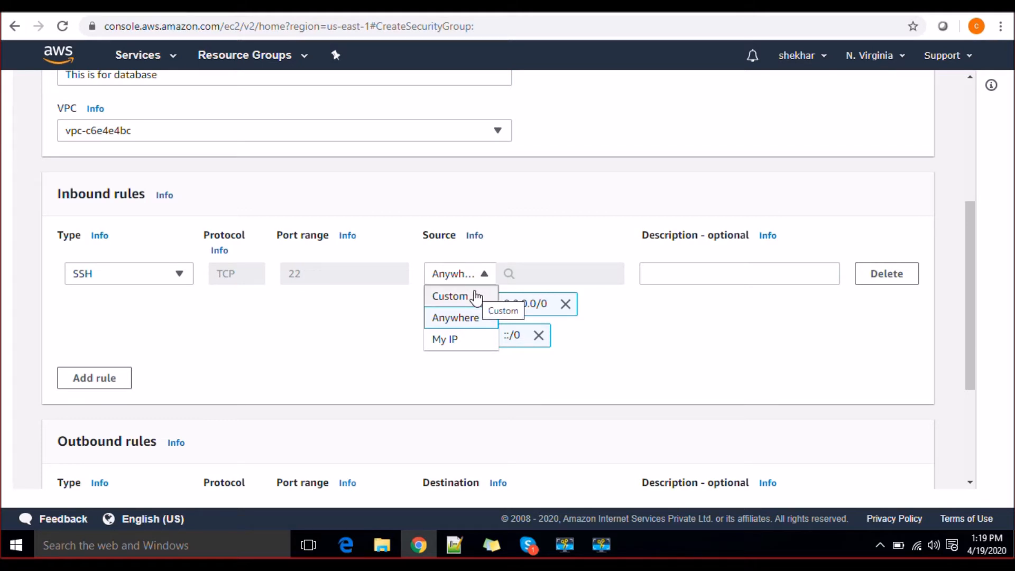
left_click(460, 338)
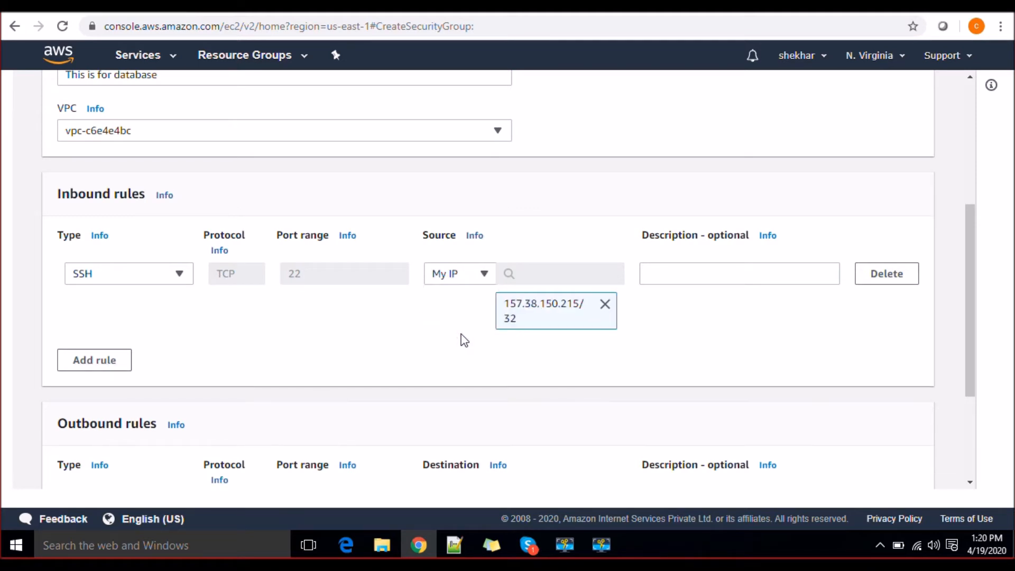
left_click(483, 273)
left_click(480, 292)
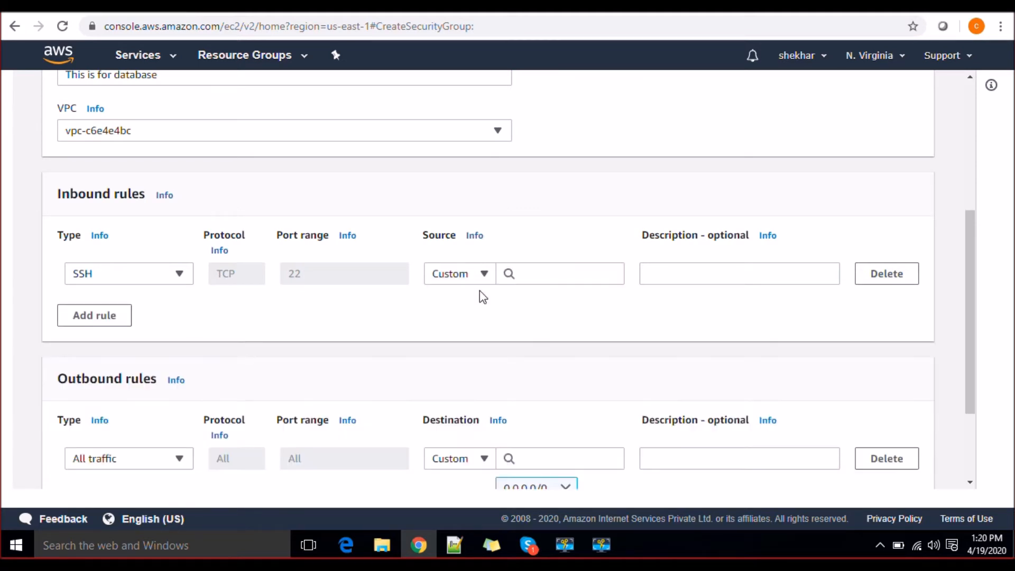
left_click(509, 274)
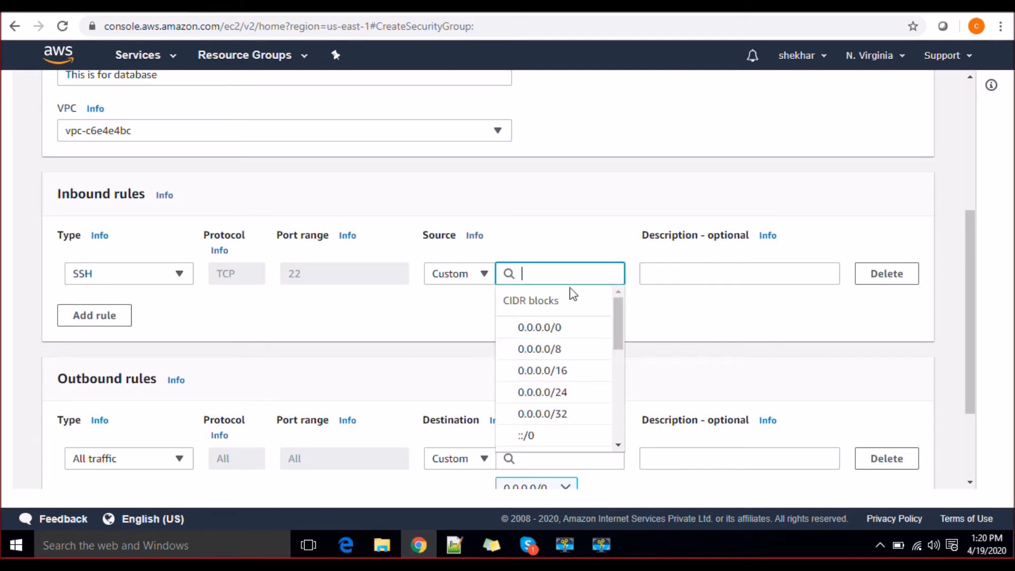
left_click_drag(623, 313, 637, 245)
left_click(511, 202)
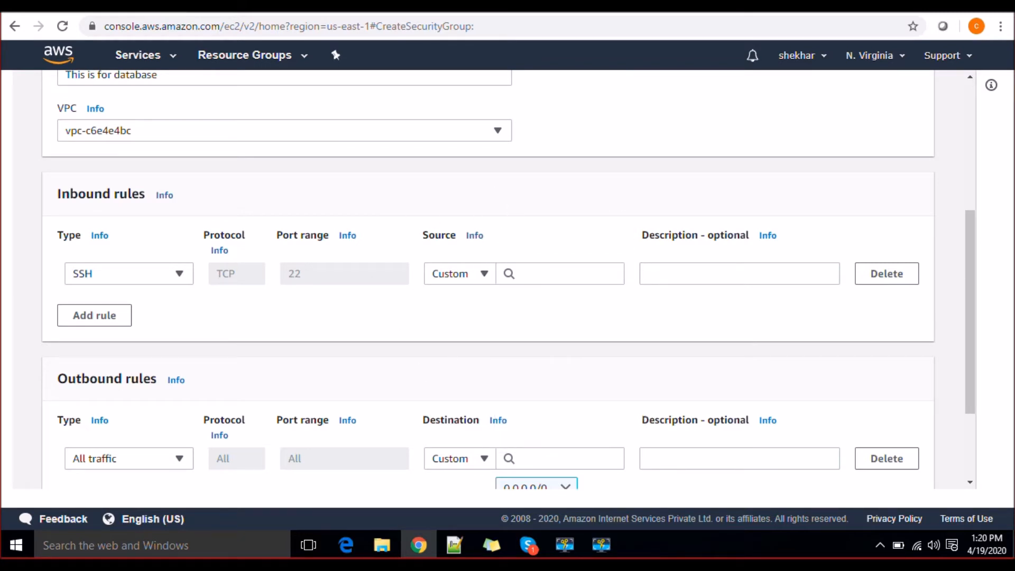
Step: Rename the security group as devops_webserver_sg
left_click_drag(971, 310, 967, 195)
left_click(150, 234)
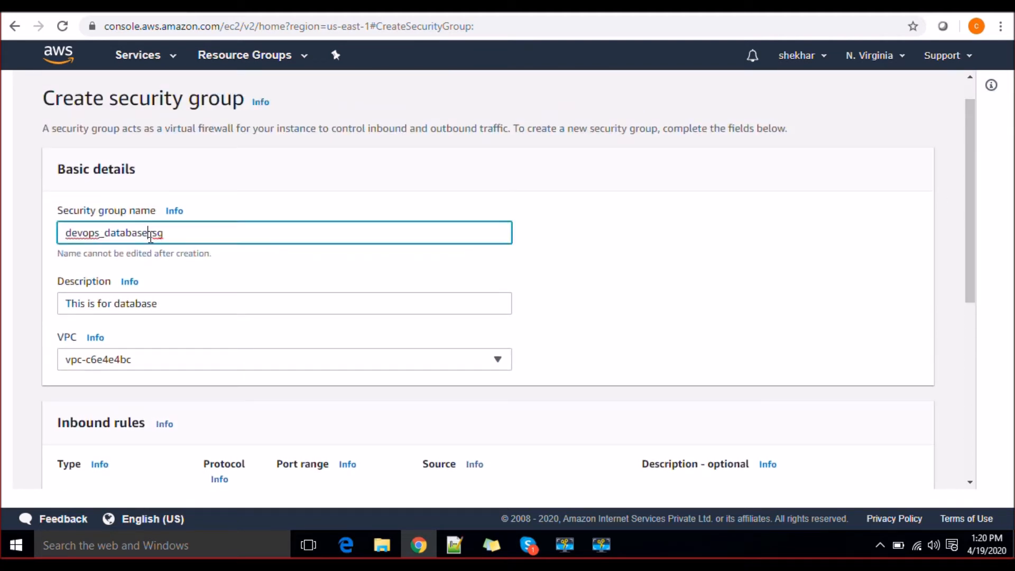
key("BackSpace")
key("BackSpace")
key("BackSpace")
key("BackSpace")
key("BackSpace")
key("BackSpace")
key("BackSpace")
key("BackSpace")
type("23")
key("BackSpace")
key("BackSpace")
type("webserver")
Step: Change the security group's description to "This is for webserver"
left_click(171, 303)
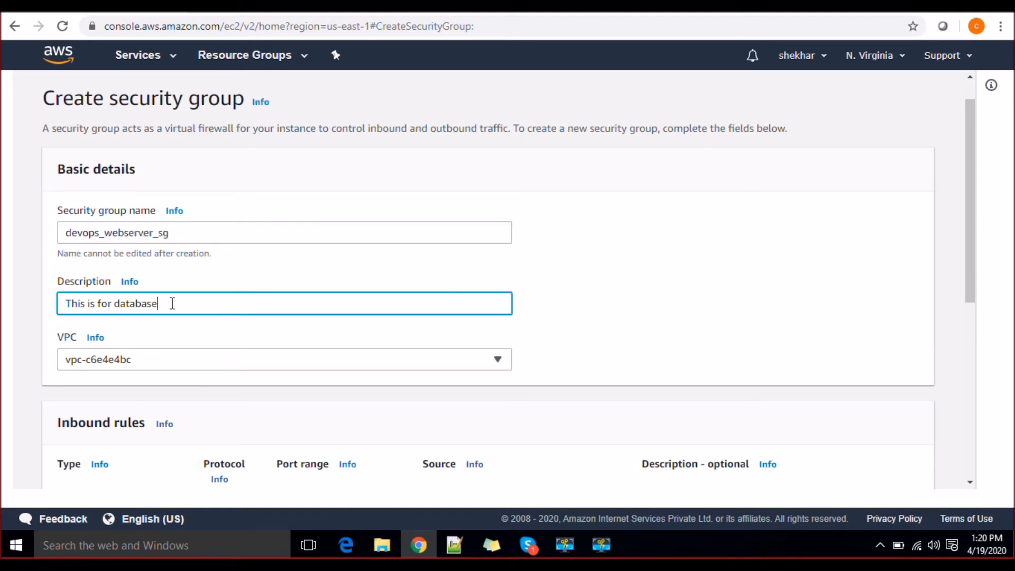
key("BackSpace")
key("BackSpace")
key("BackSpace")
type("webserve")
key("ctrl+a")
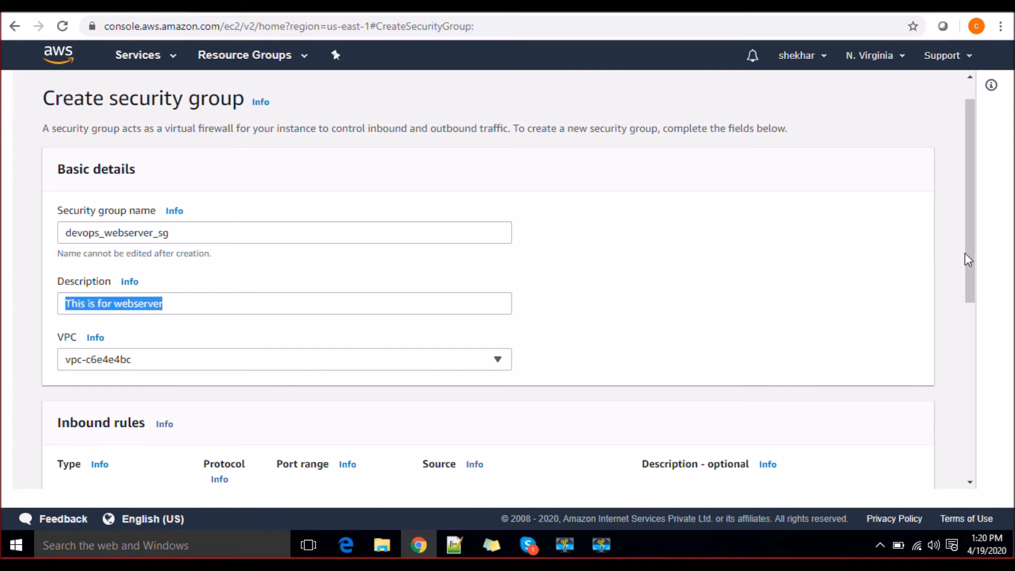
Step: Set the SSH inbound rule's source to Anywhere
left_click_drag(971, 252, 974, 351)
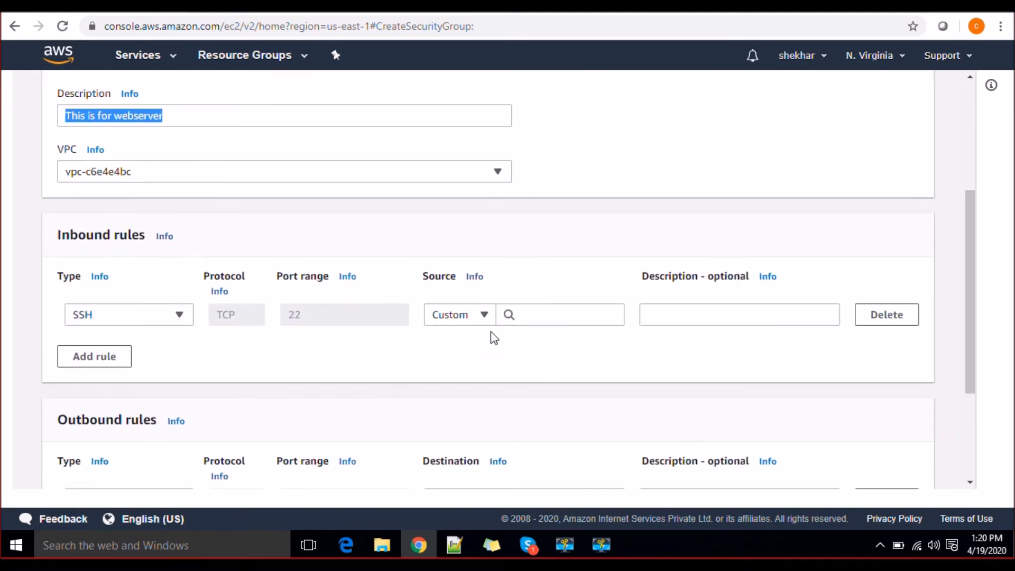
left_click(484, 314)
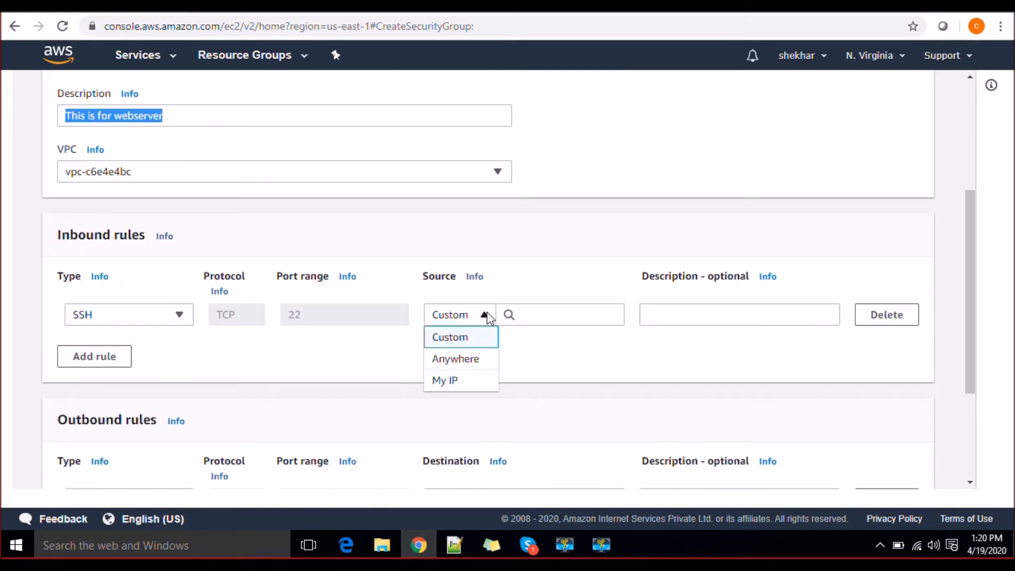
left_click(475, 361)
Step: Enter "this is websg" as the SSH inbound rule's description
left_click_drag(974, 284, 974, 309)
left_click(762, 261)
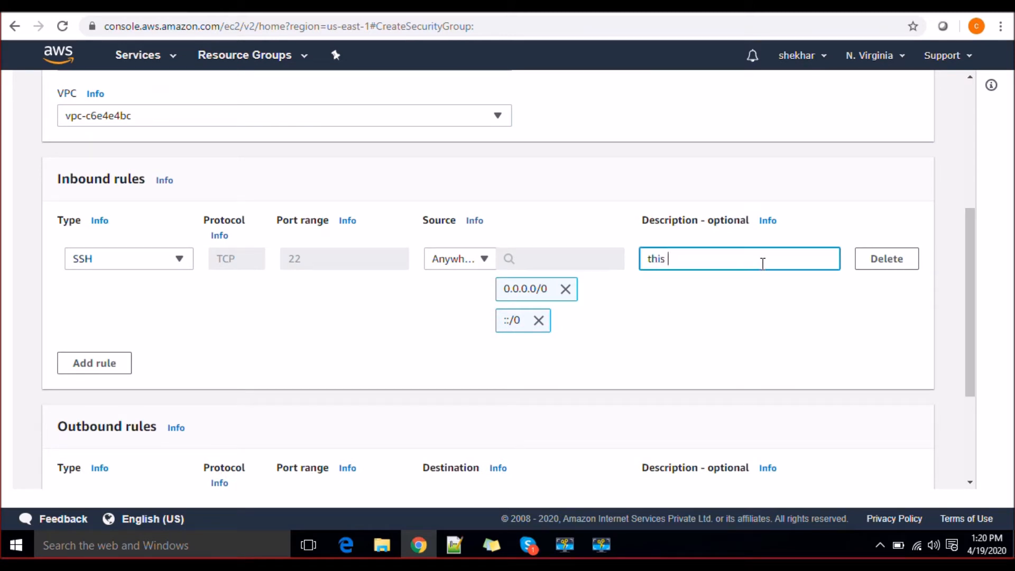
type("this is webs")
key("BackSpace")
left_click(792, 346)
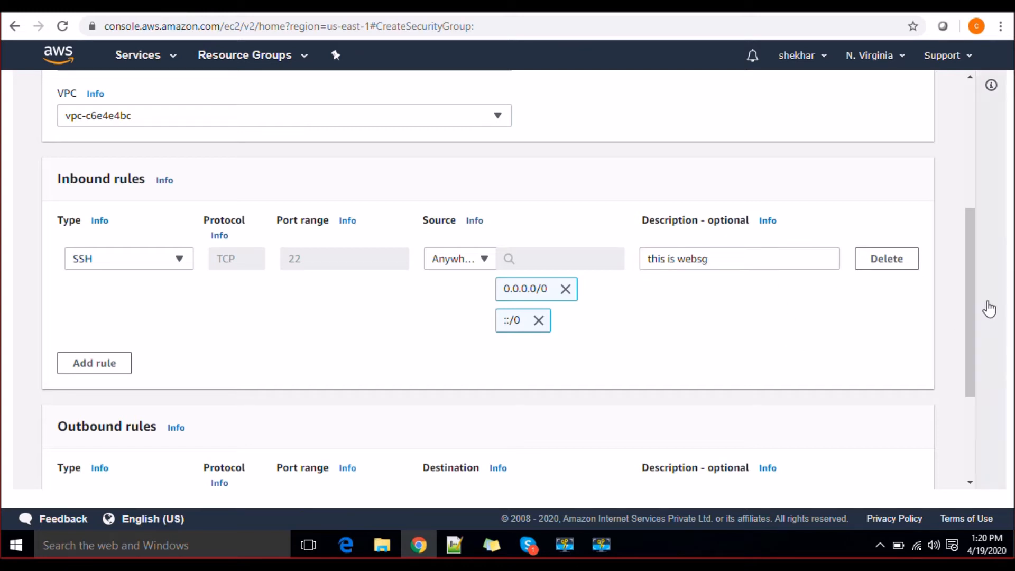
Step: Add a second inbound rule and set its type to HTTP
scroll(977, 300, "down", 1)
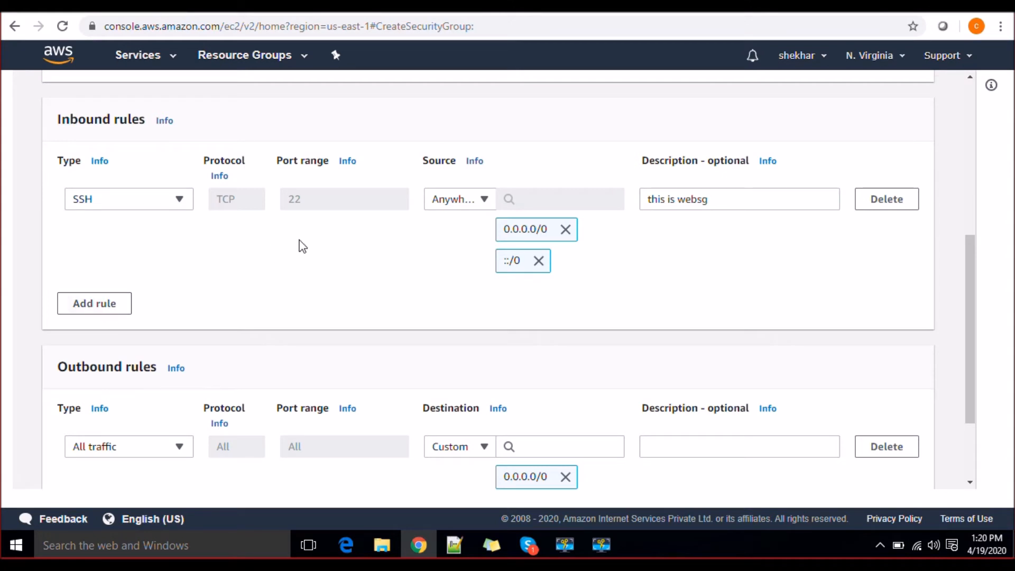
left_click(118, 304)
left_click(182, 292)
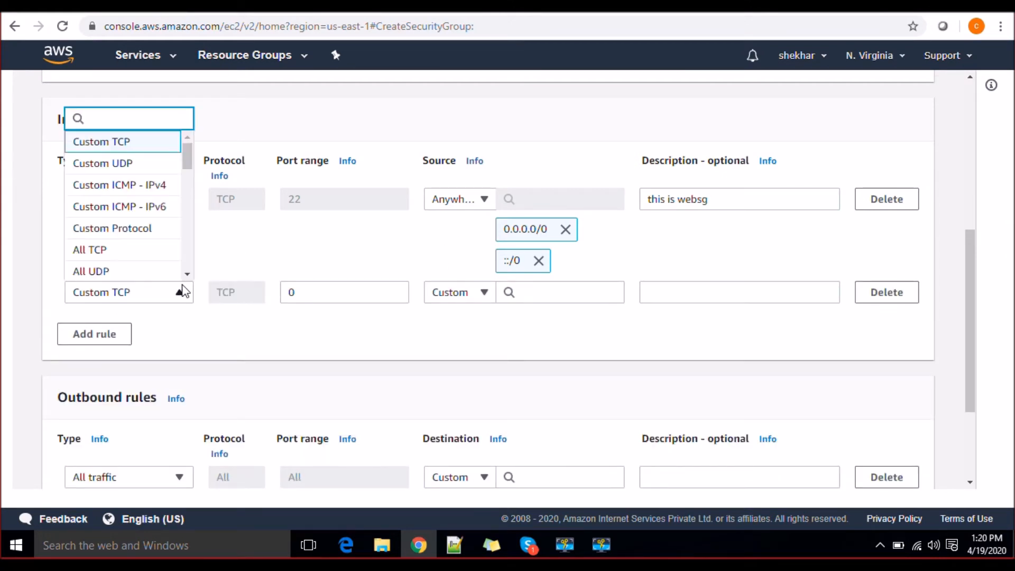
type("htt")
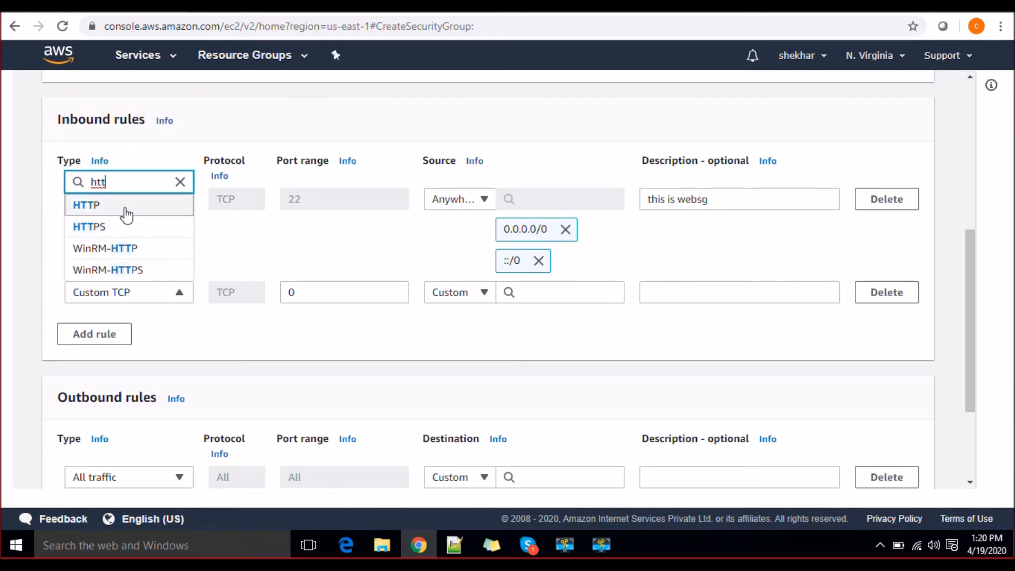
left_click(125, 213)
Step: Add a third inbound rule and set its type to HTTPS
left_click(104, 343)
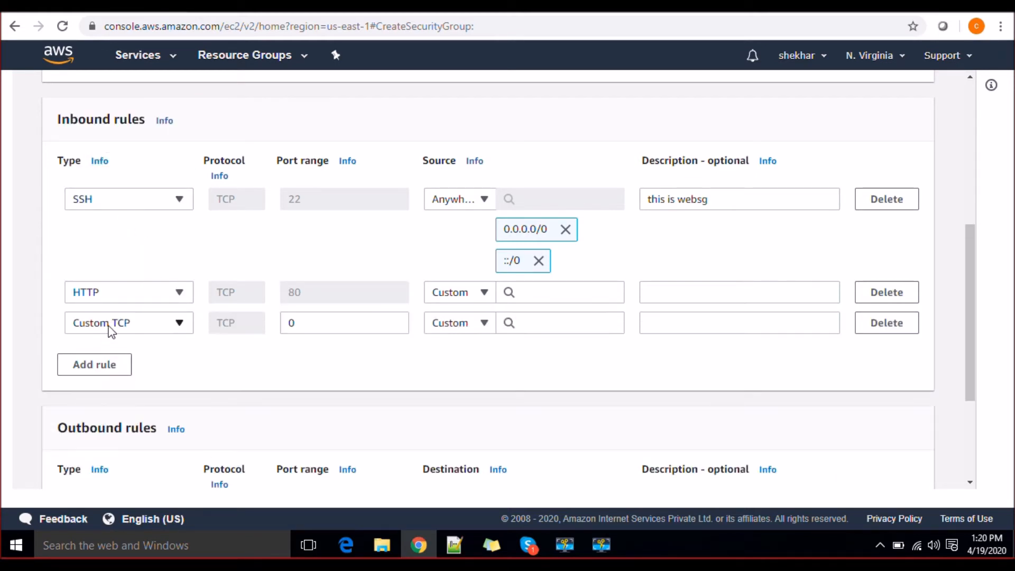
left_click(111, 330)
type("htt")
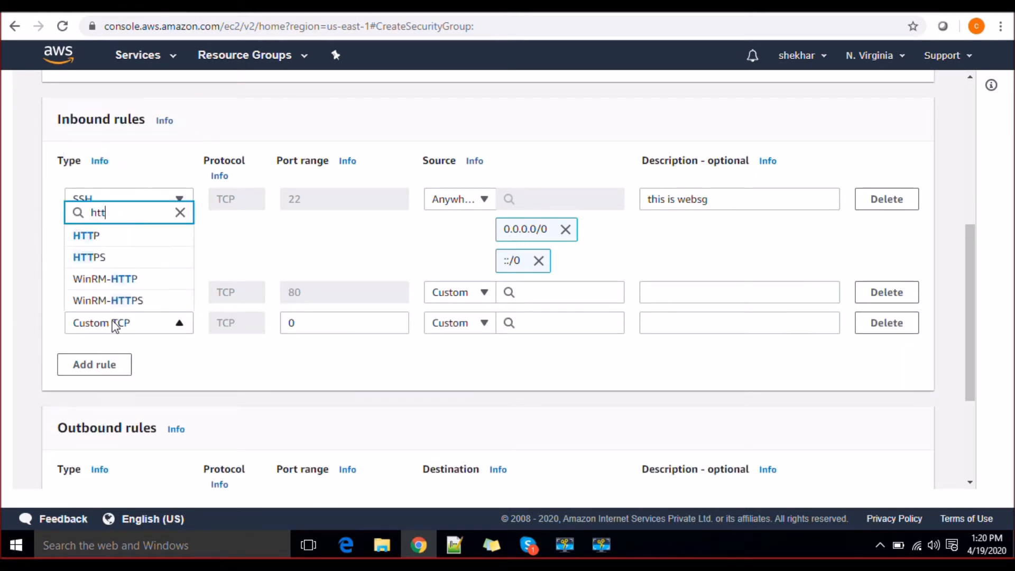
left_click(117, 256)
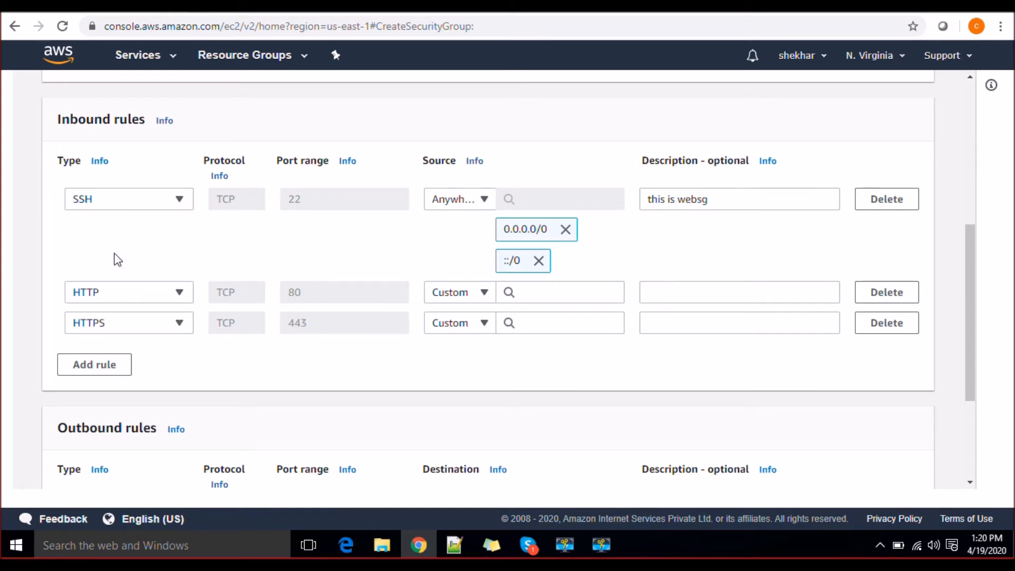
Step: Restrict the SSH inbound rule's source to My IP
left_click(564, 229)
left_click(482, 200)
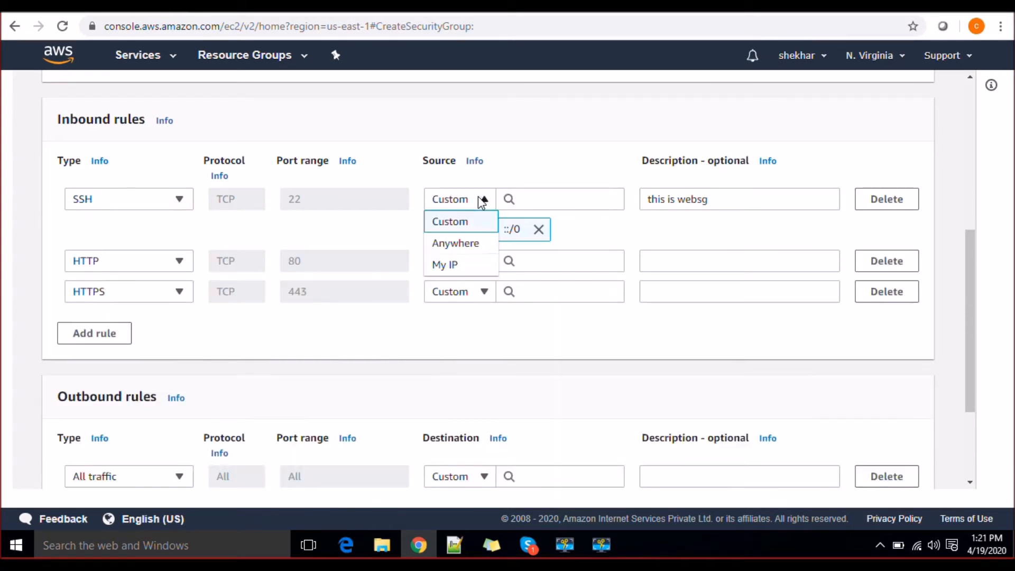
left_click(472, 267)
Step: Set the source of both the HTTP and HTTPS inbound rules to Anywhere
left_click(558, 273)
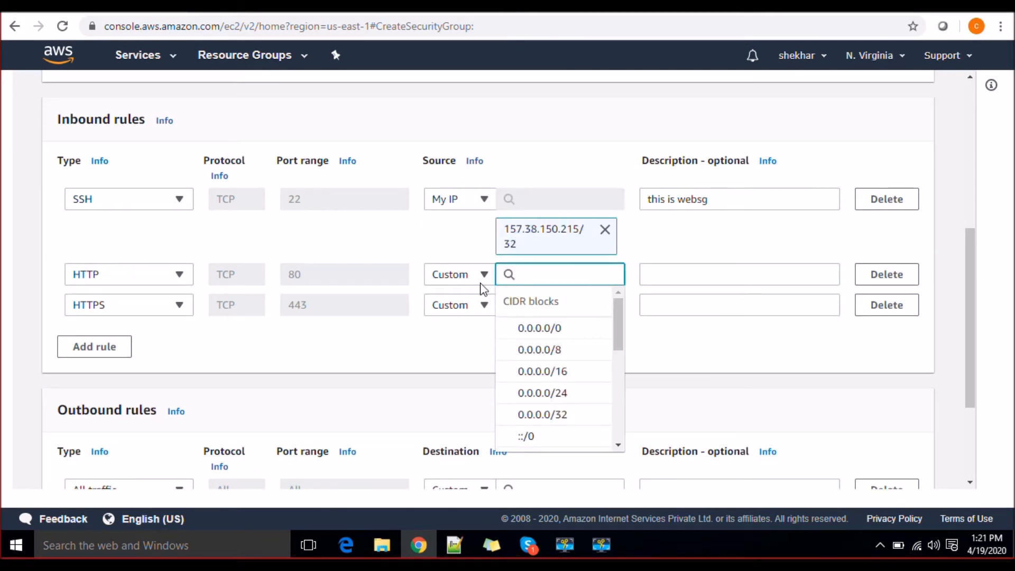
left_click(474, 342)
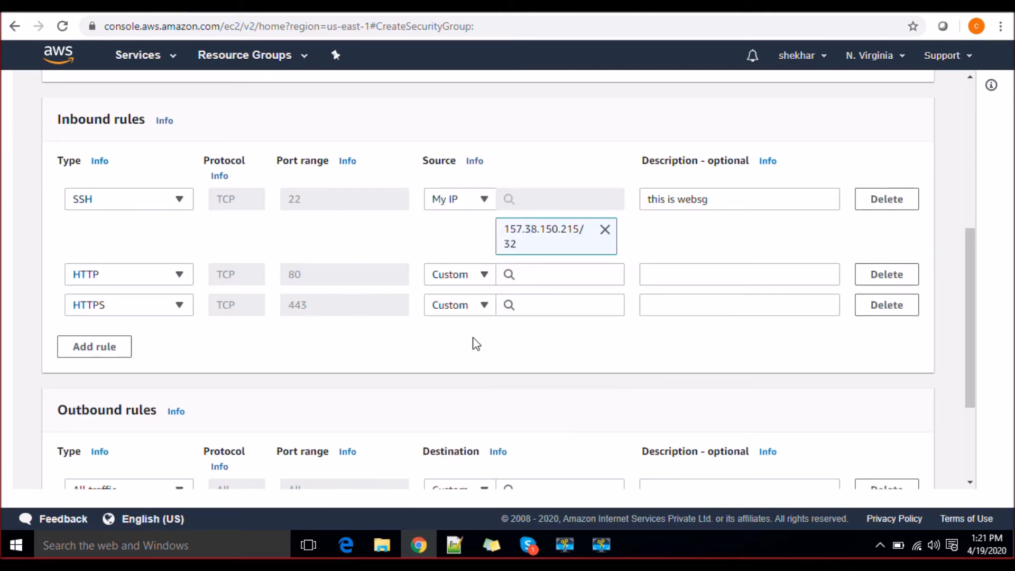
left_click(485, 277)
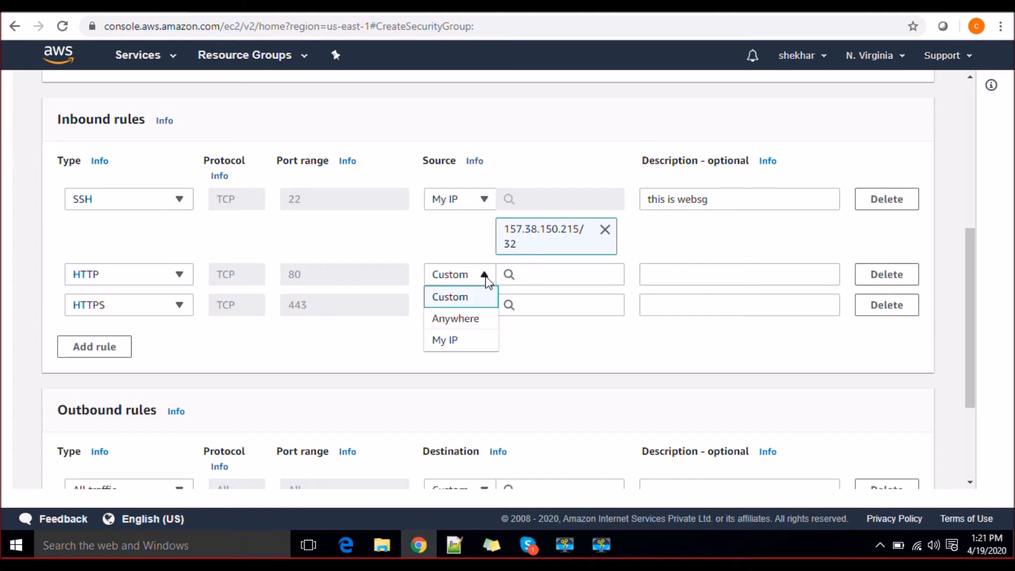
left_click(471, 319)
left_click(485, 369)
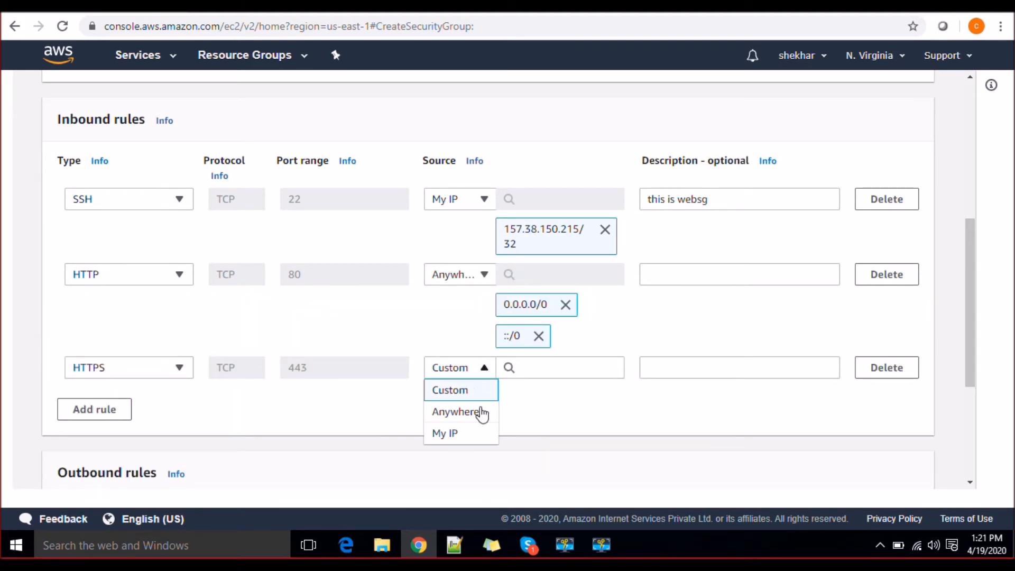
left_click(476, 422)
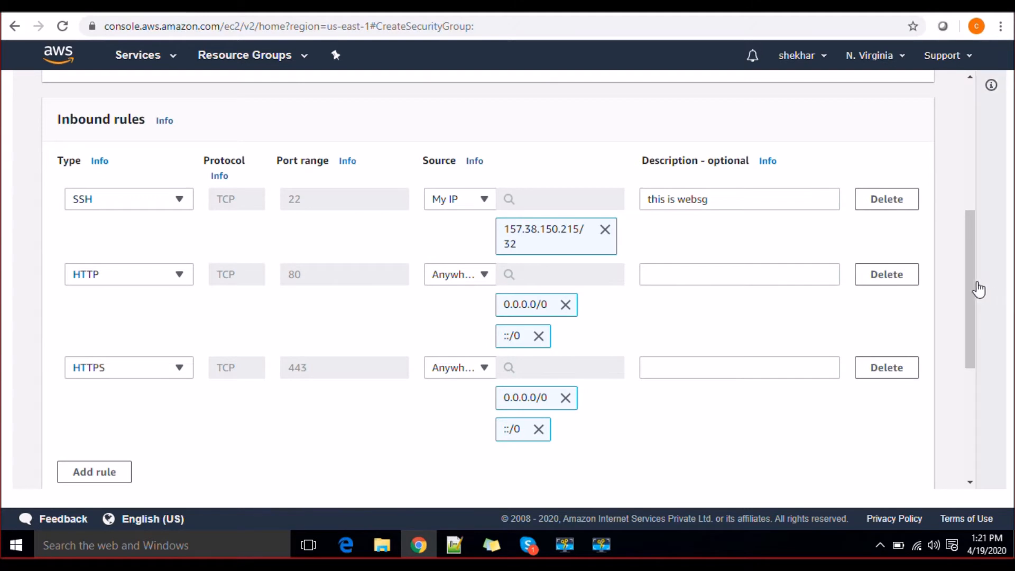
Step: Create the security group and view its inbound and outbound rules
left_click_drag(976, 287, 982, 401)
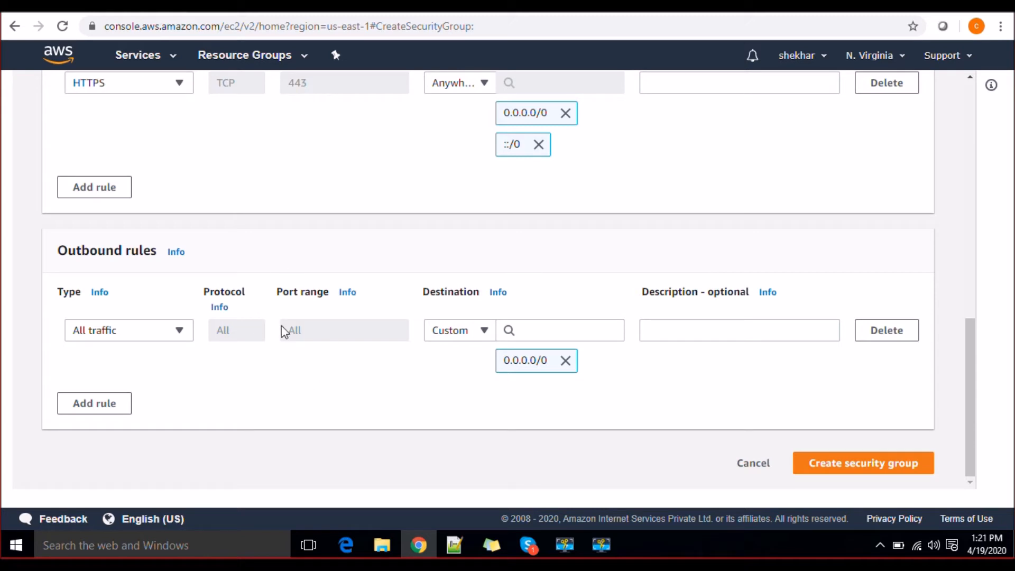
left_click(894, 468)
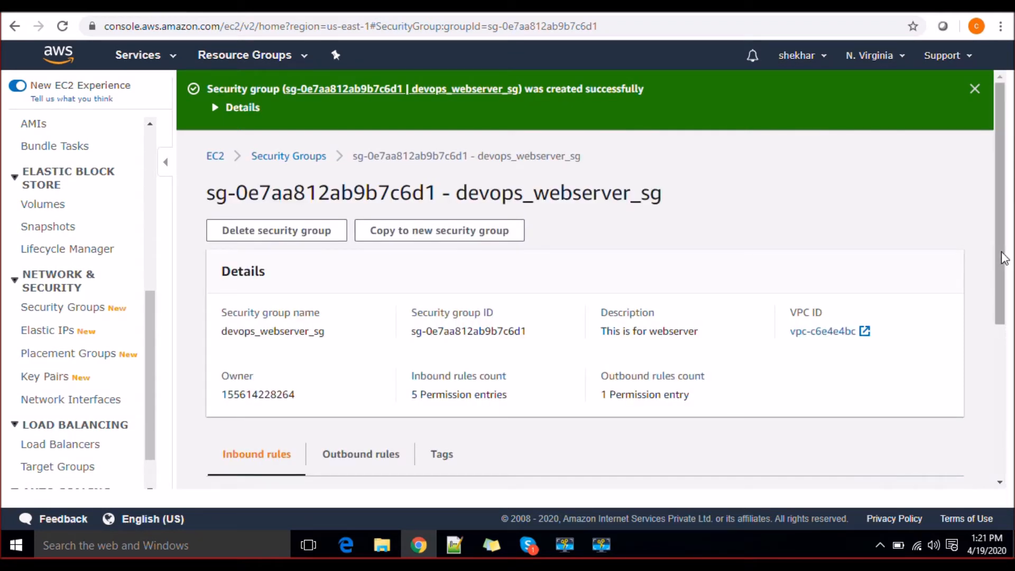
left_click_drag(1003, 258, 1011, 409)
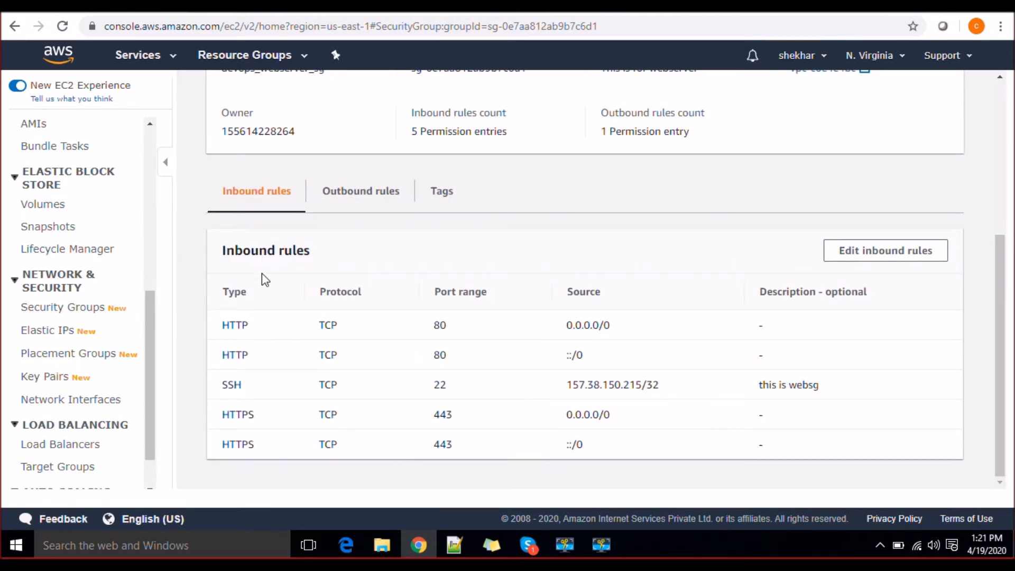
left_click(359, 199)
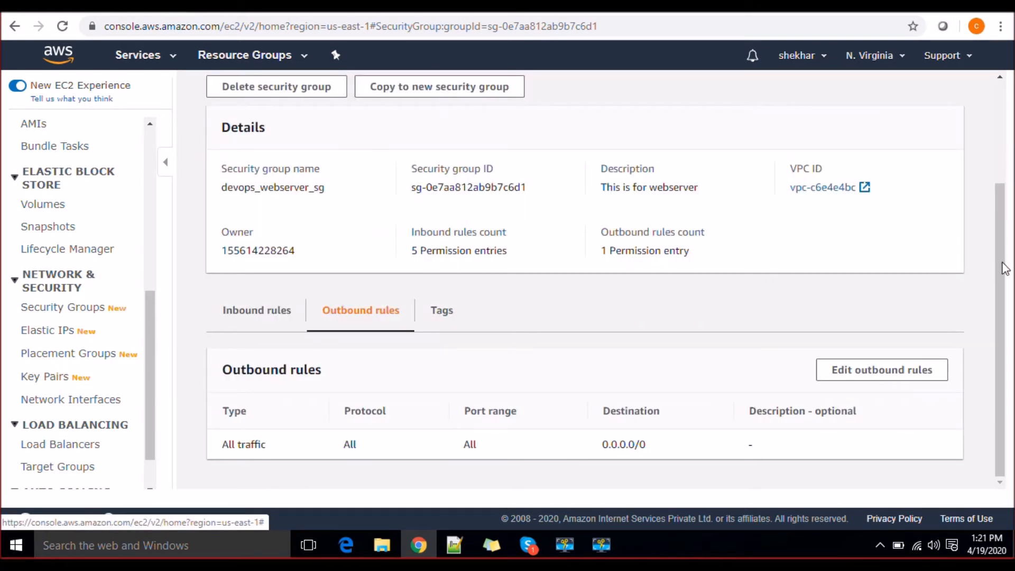
Step: Start a new security group named devops_database_sg with the description "for database"
left_click_drag(1000, 301, 1004, 165)
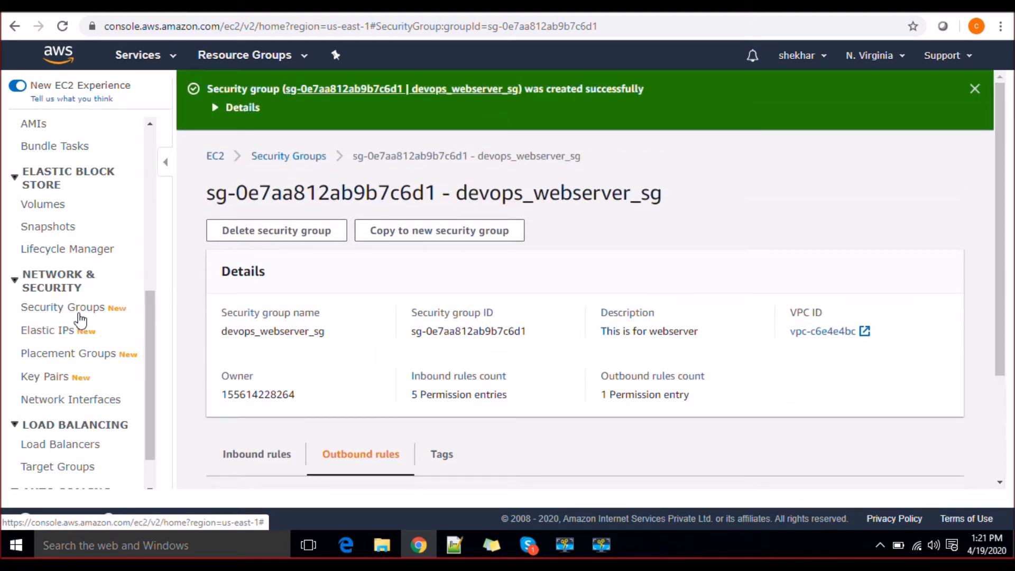
left_click(79, 316)
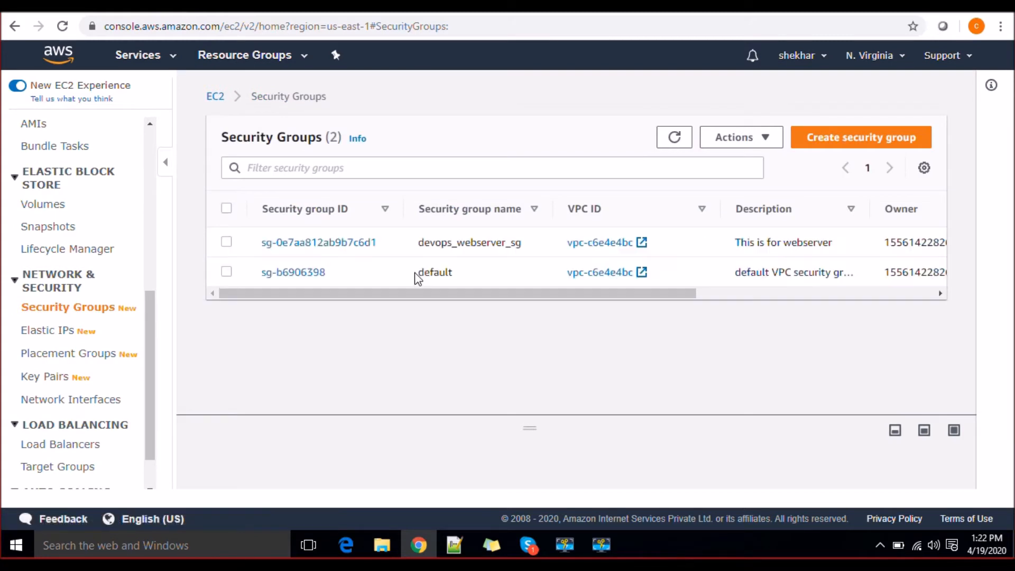
left_click(832, 138)
left_click(383, 270)
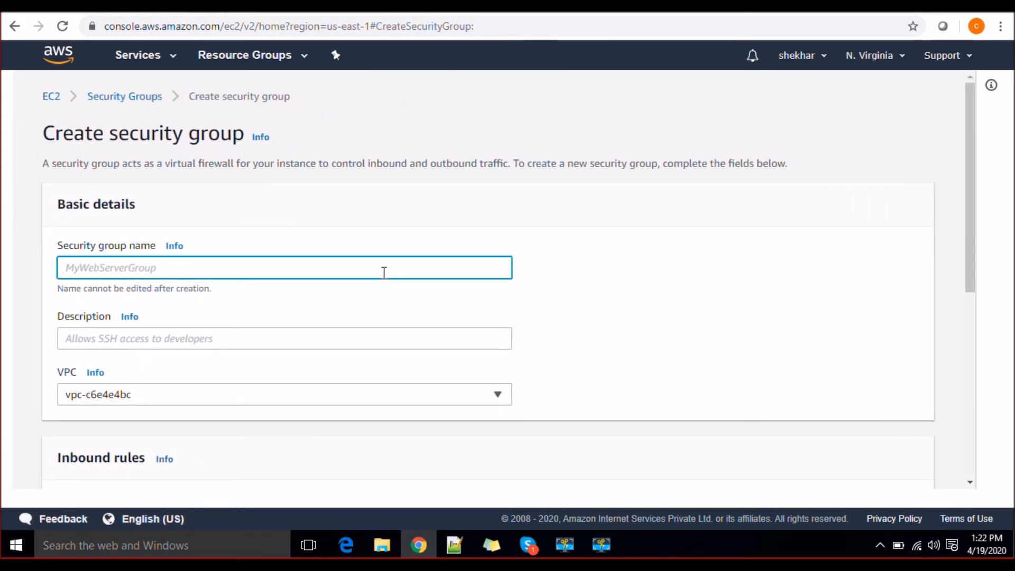
type("devops")
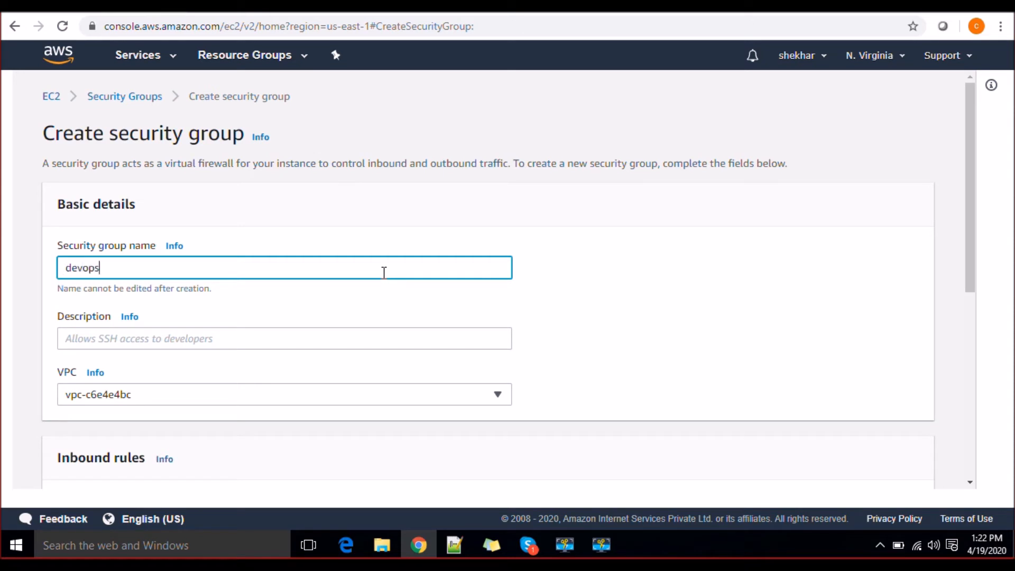
type("_database_sg")
right_click(296, 349)
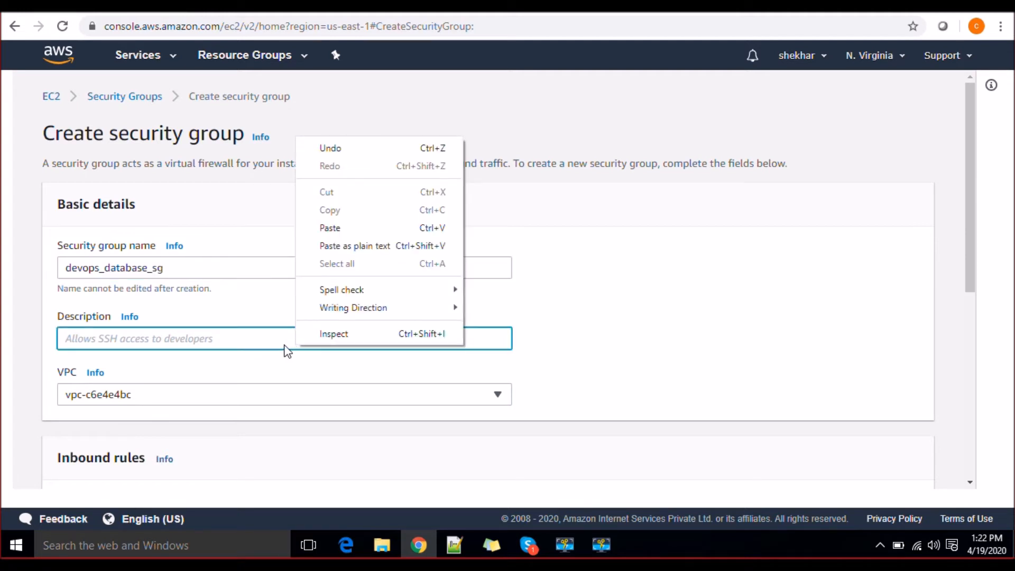
left_click(285, 344)
type("for database")
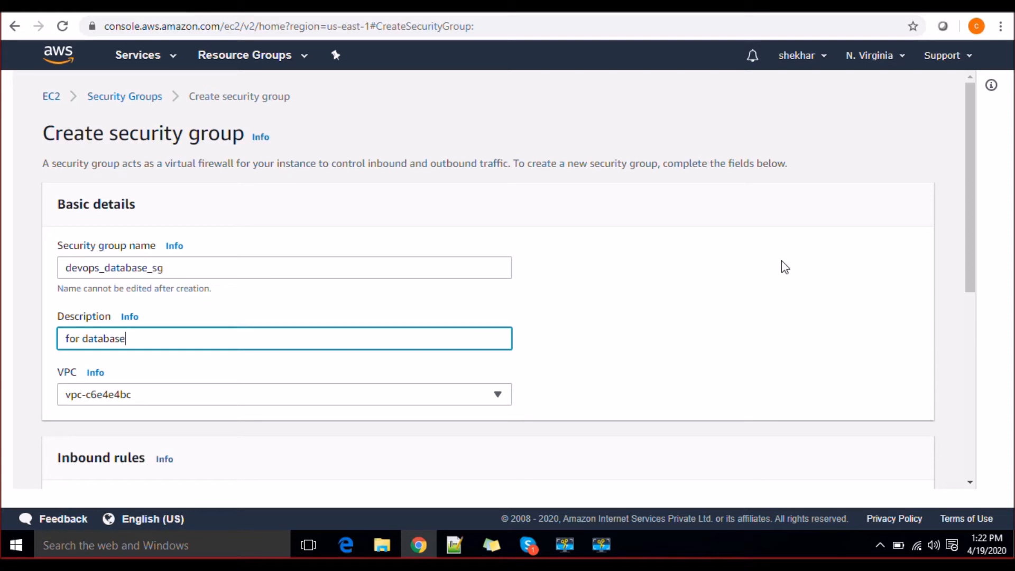
Step: Add an inbound rule to the database security group and set its type to SSH
left_click_drag(975, 239, 978, 338)
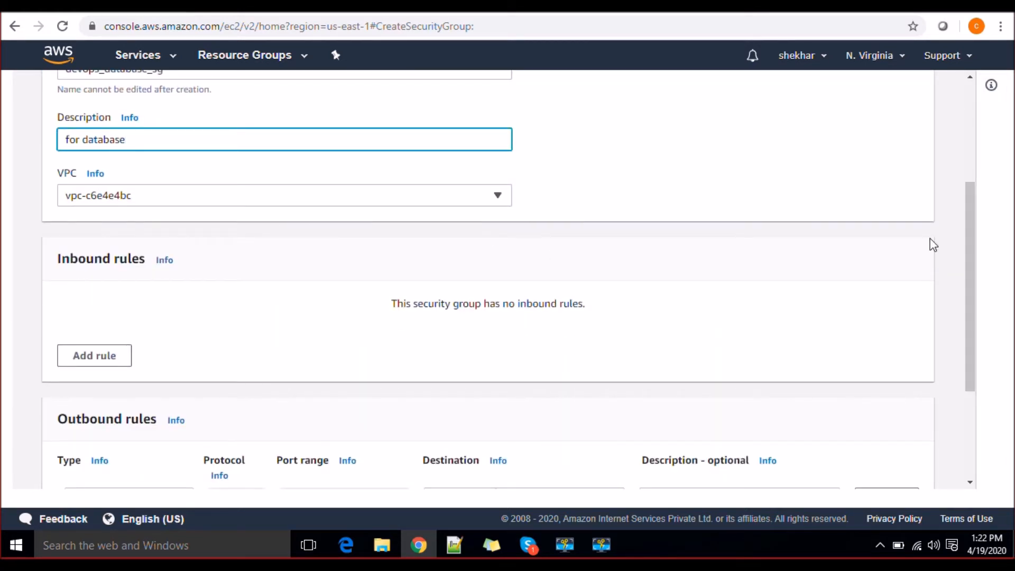
left_click_drag(965, 244, 988, 340)
left_click(113, 191)
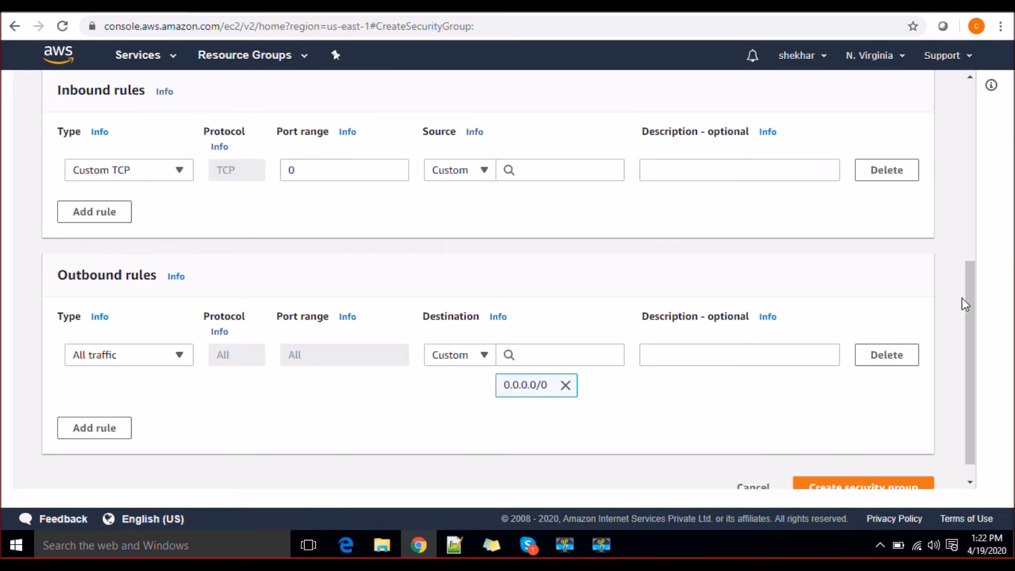
left_click_drag(970, 294, 972, 235)
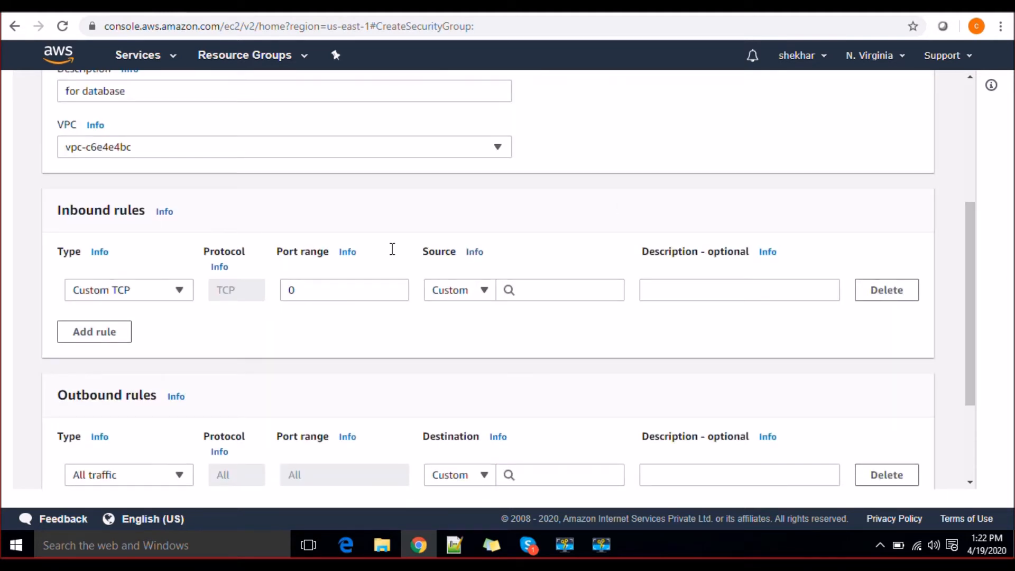
left_click(182, 292)
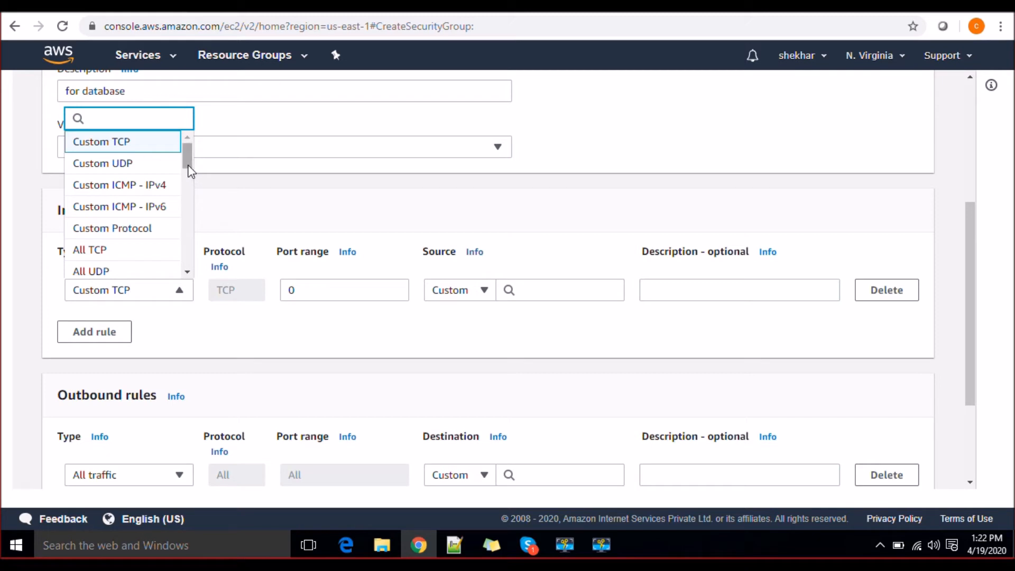
left_click_drag(190, 170, 187, 193)
left_click(146, 200)
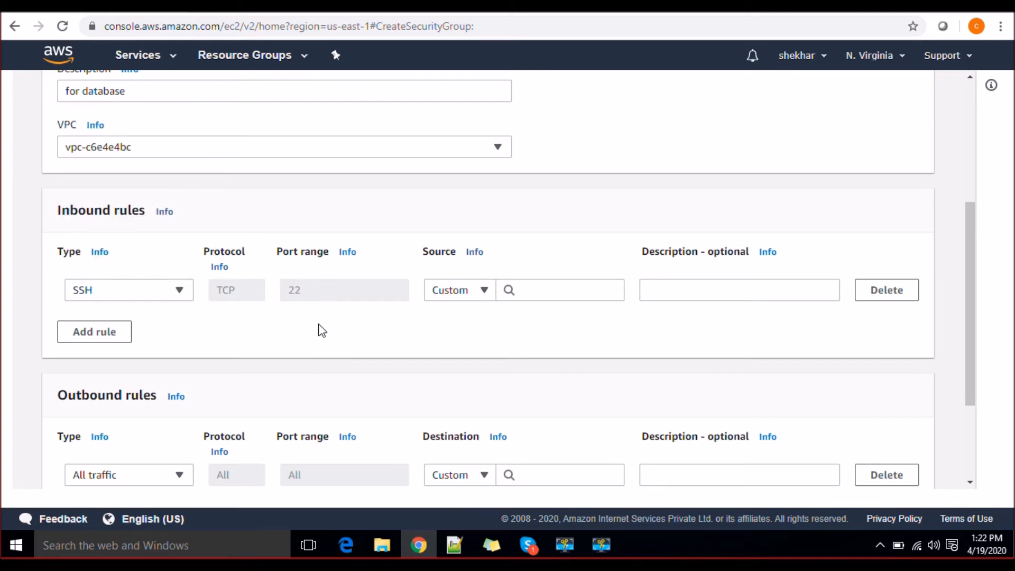
Step: Set the SSH inbound rule's source to Custom with the devops_webserver_sg security group
left_click(484, 292)
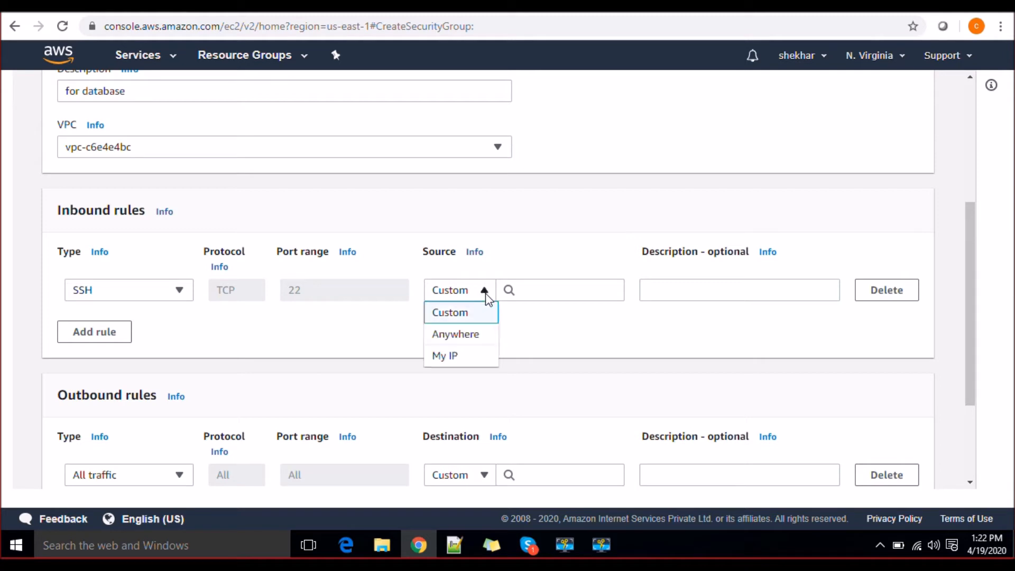
left_click(474, 316)
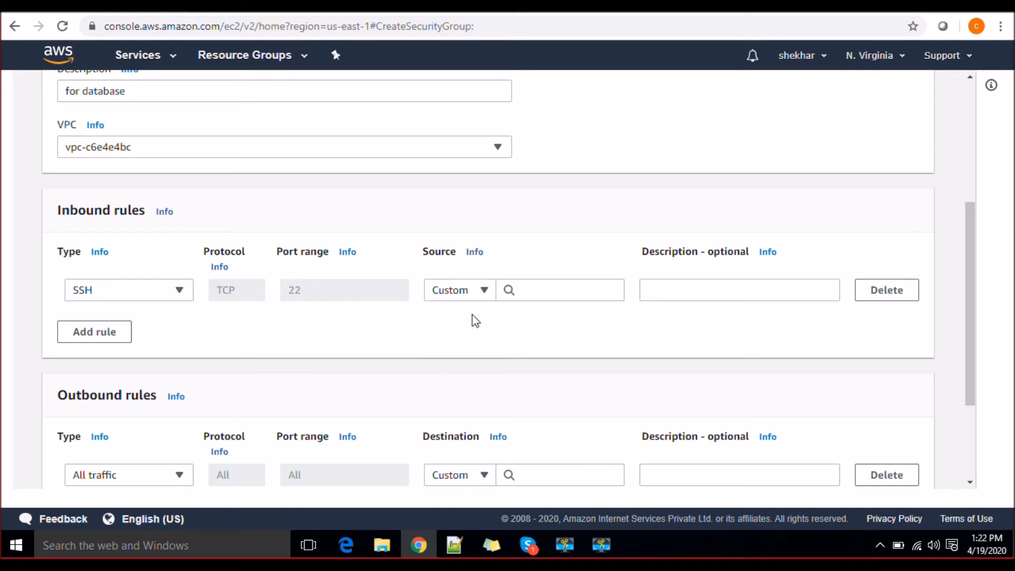
left_click(537, 294)
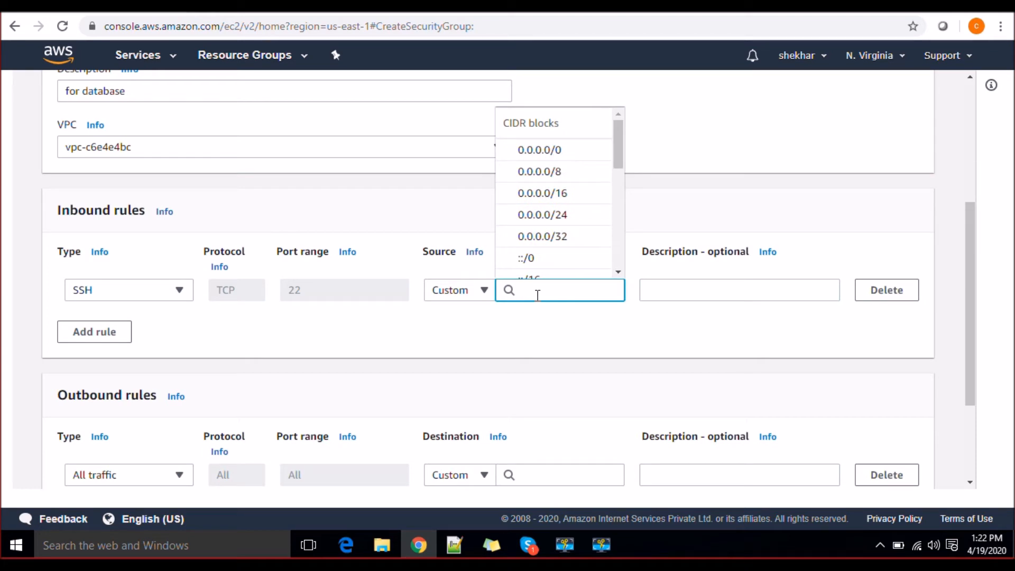
type("web")
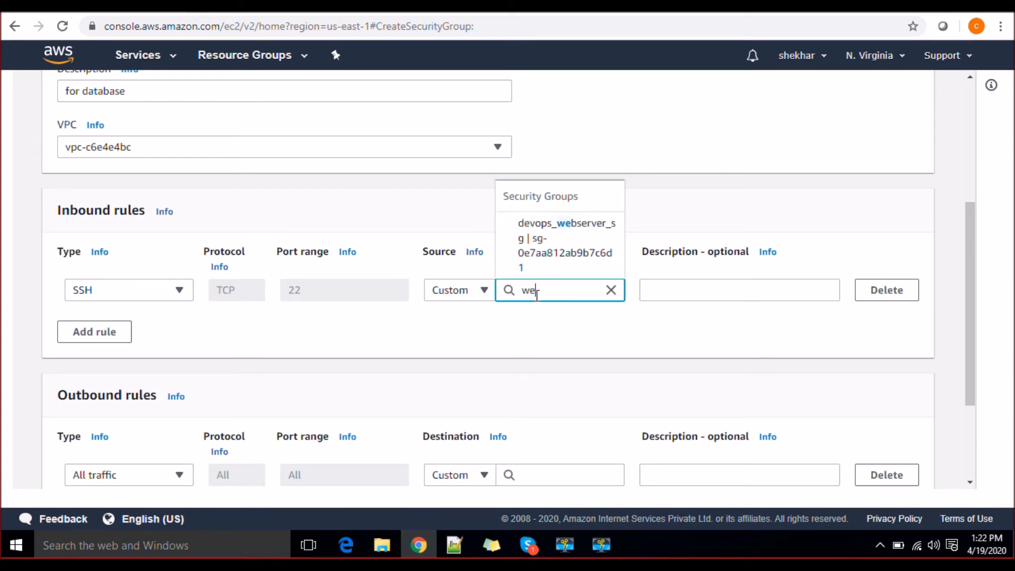
left_click(568, 228)
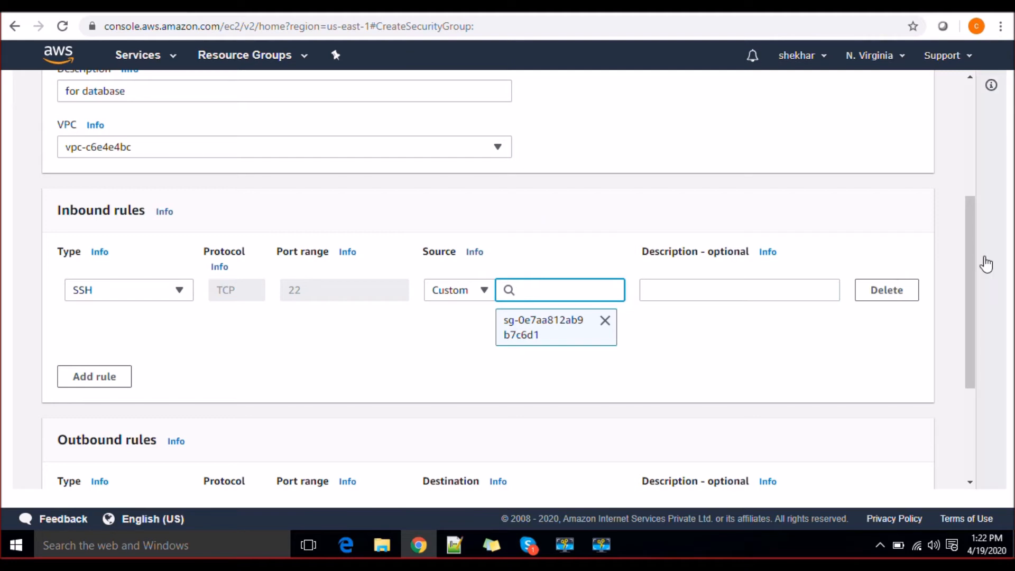
Step: Add a second inbound rule and set its type to MSSQL
left_click_drag(969, 253, 959, 205)
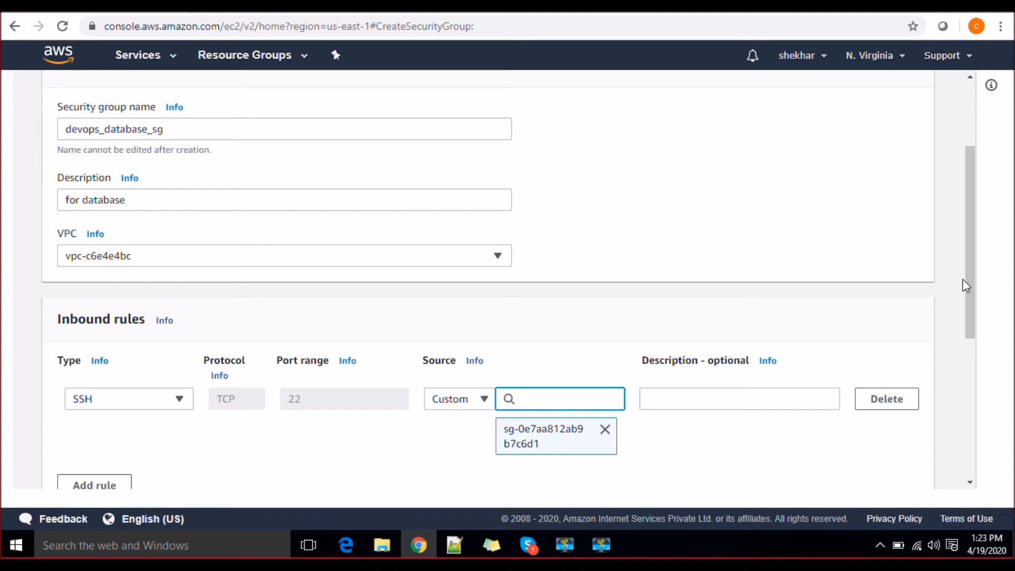
left_click_drag(968, 274, 978, 348)
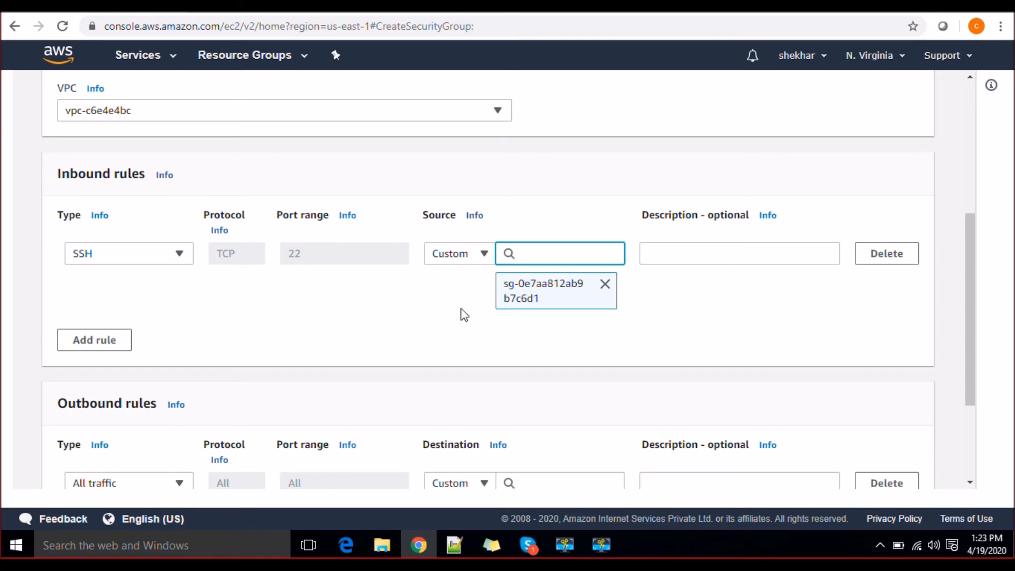
left_click(94, 343)
left_click(171, 329)
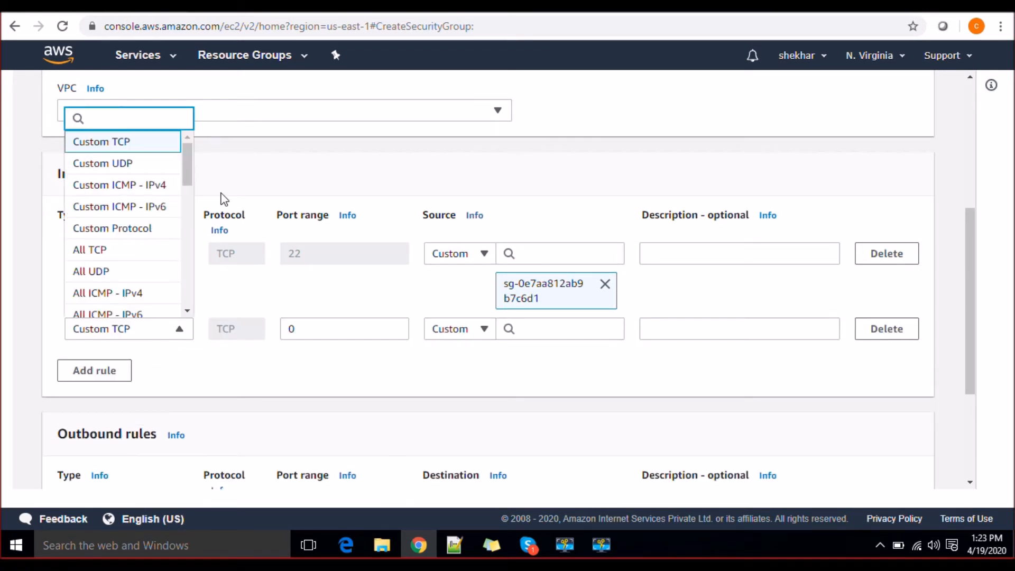
left_click_drag(188, 183, 188, 253)
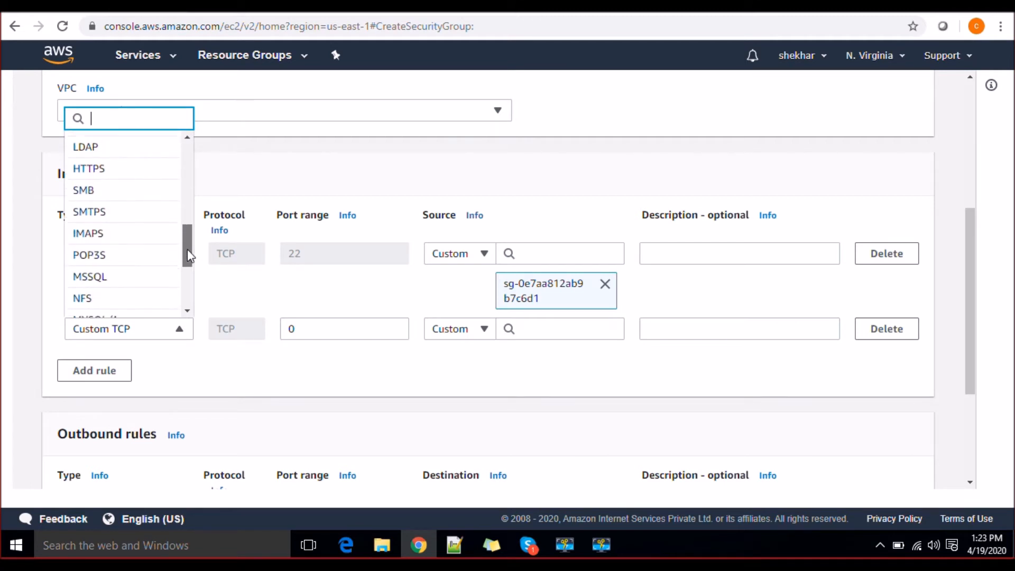
left_click(116, 278)
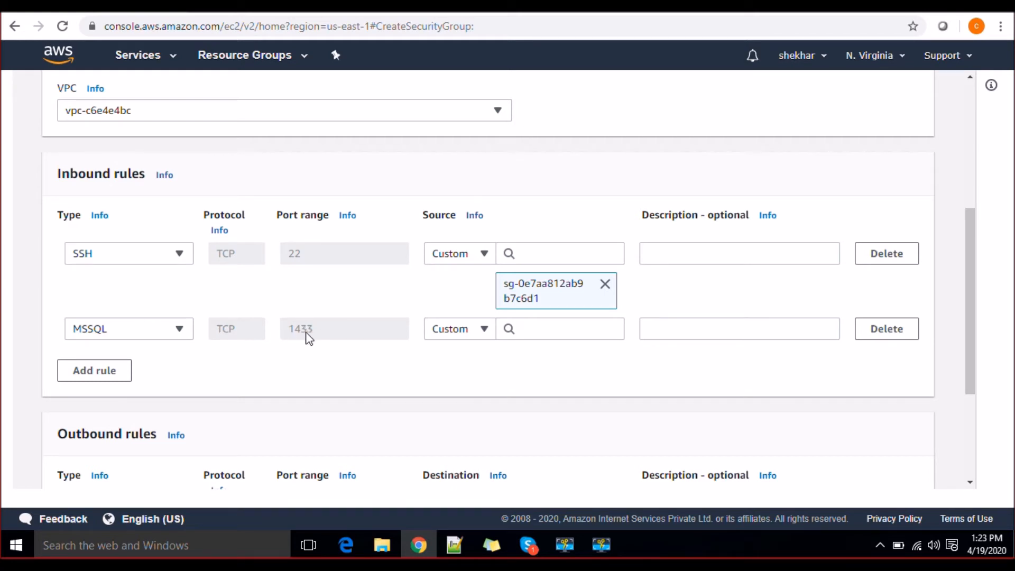
Step: Set the MSSQL inbound rule's source to Custom with the devops_webserver_sg security group
left_click(484, 328)
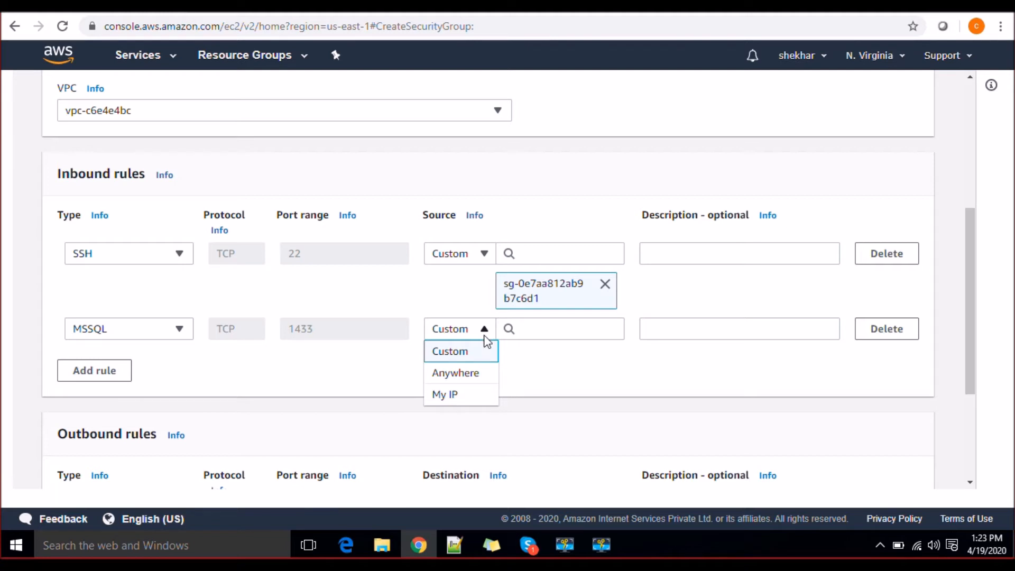
left_click(478, 351)
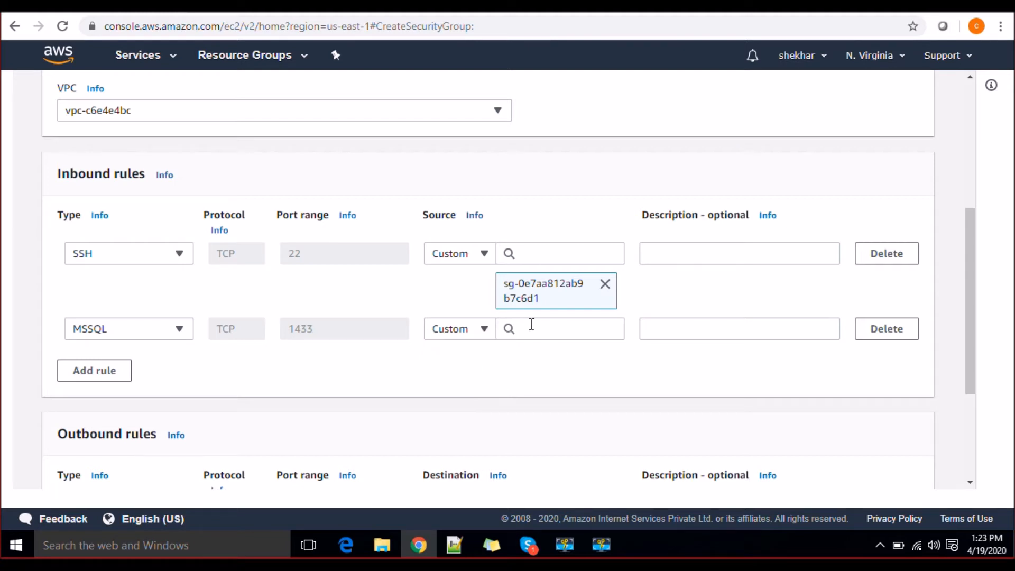
left_click(531, 326)
type("web")
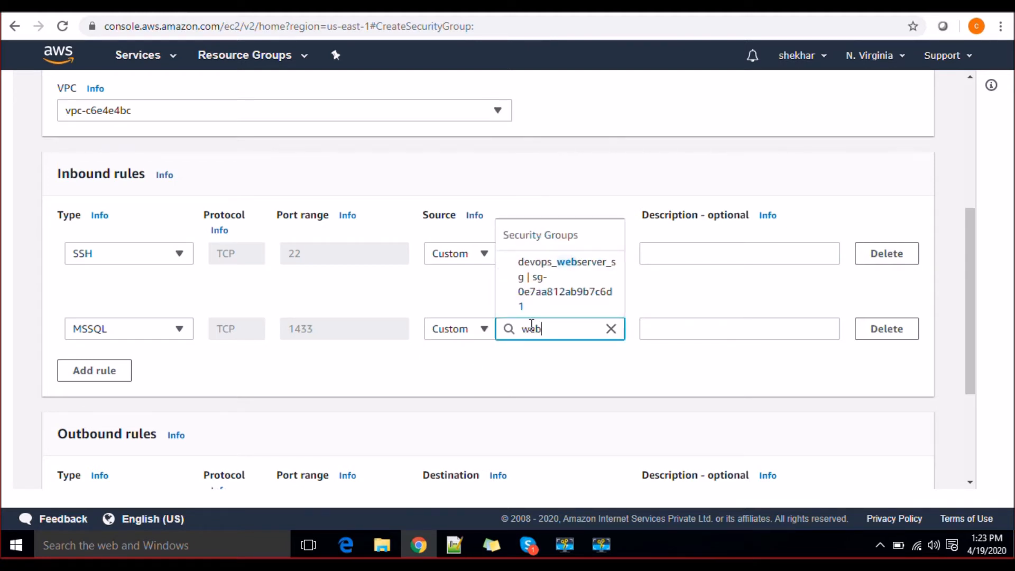
left_click(537, 272)
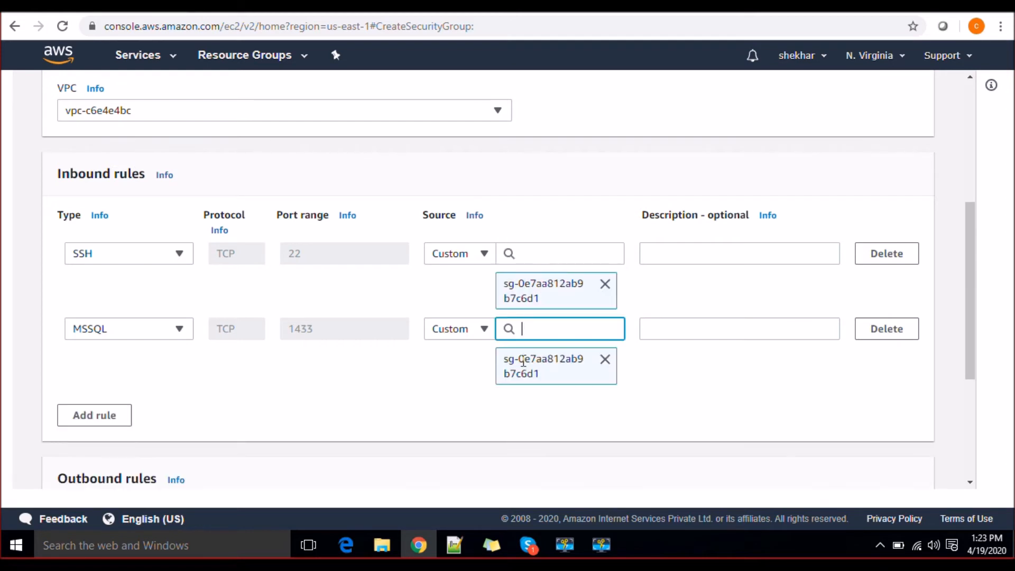
left_click(433, 389)
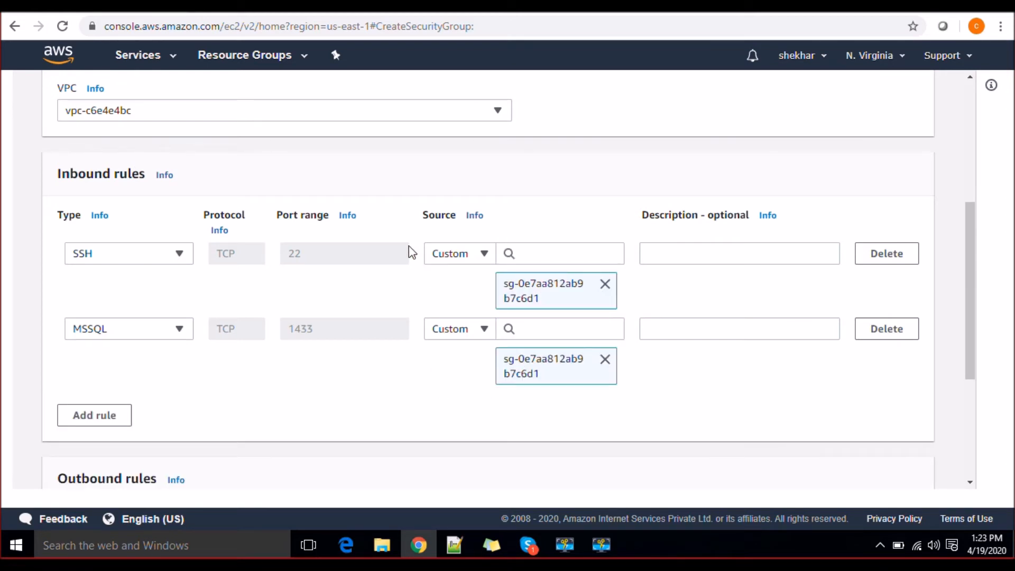
Step: Create the database security group and view its outbound and inbound rules
left_click_drag(967, 278, 973, 388)
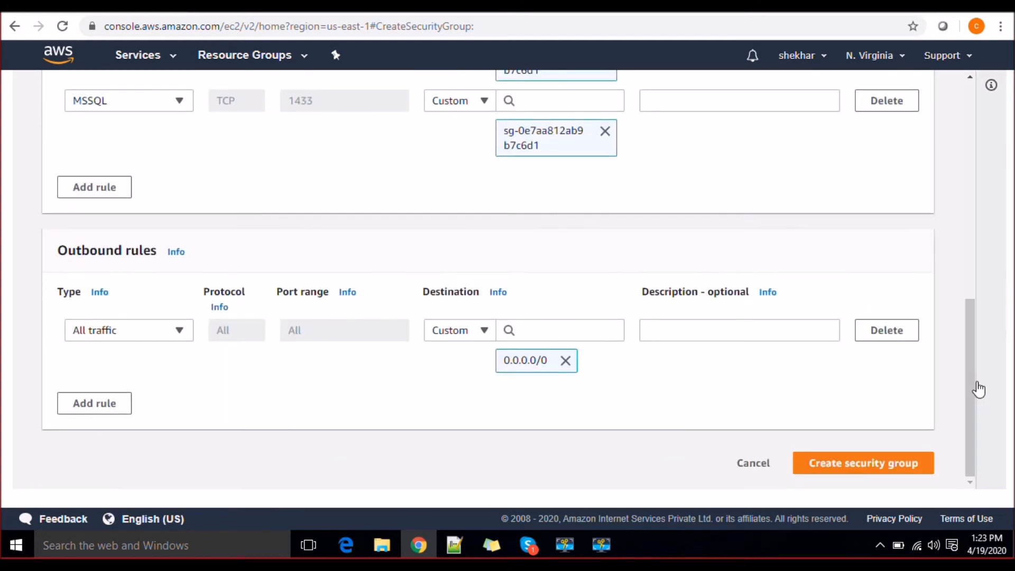
left_click(899, 462)
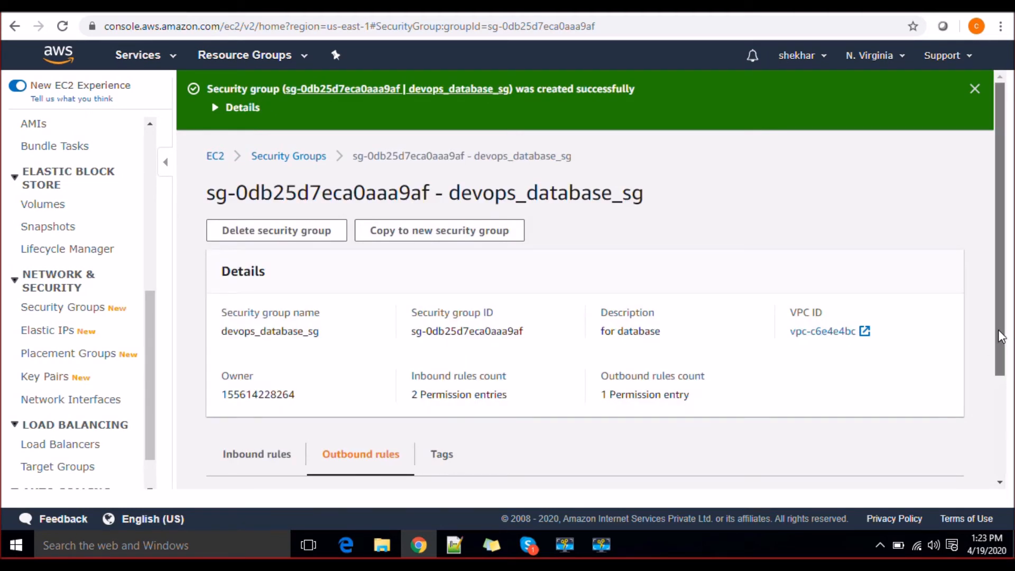
scroll(1010, 383, "down", 1)
scroll(1009, 383, "down", 2)
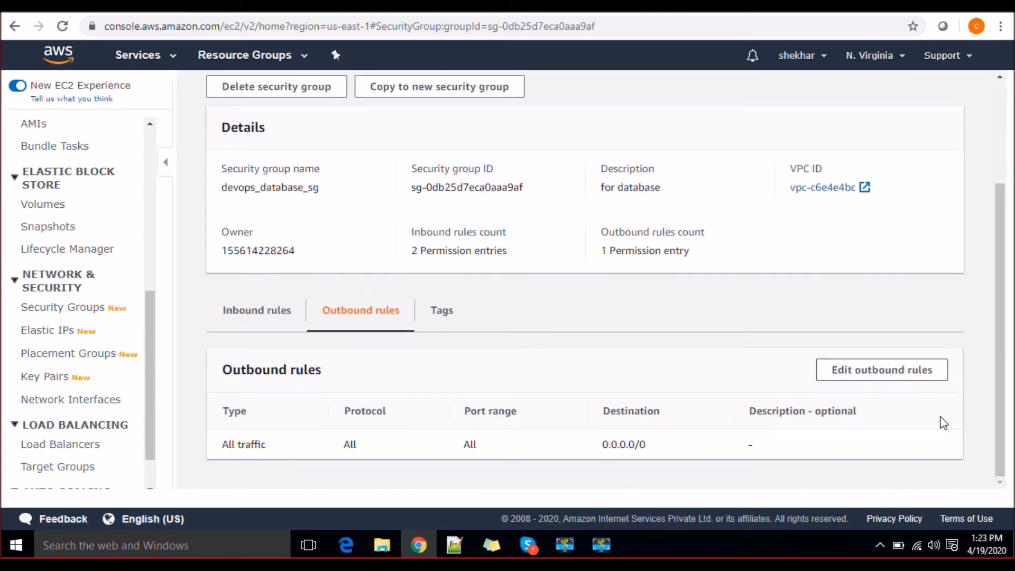
left_click(266, 316)
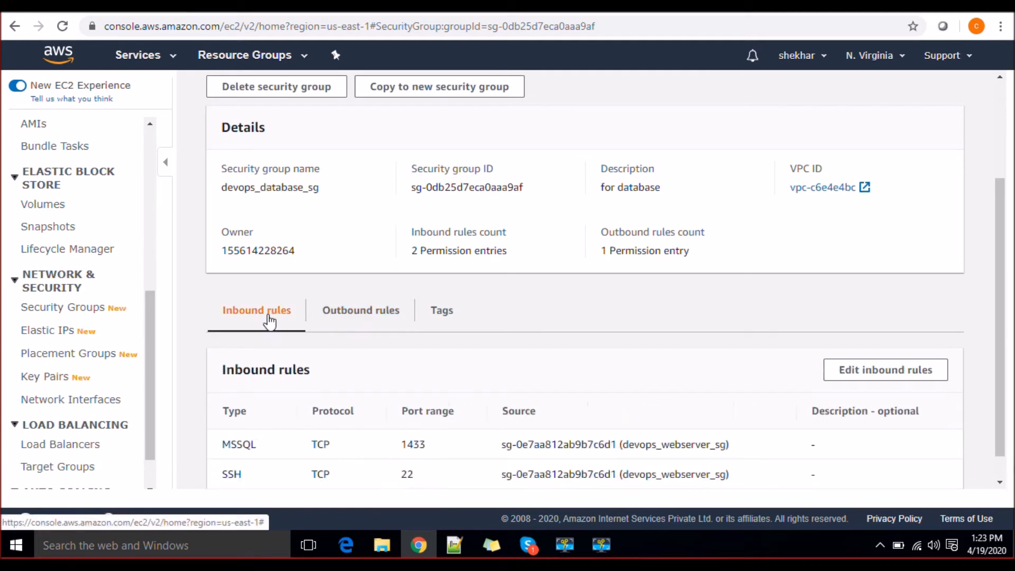
scroll(1003, 307, "down", 1)
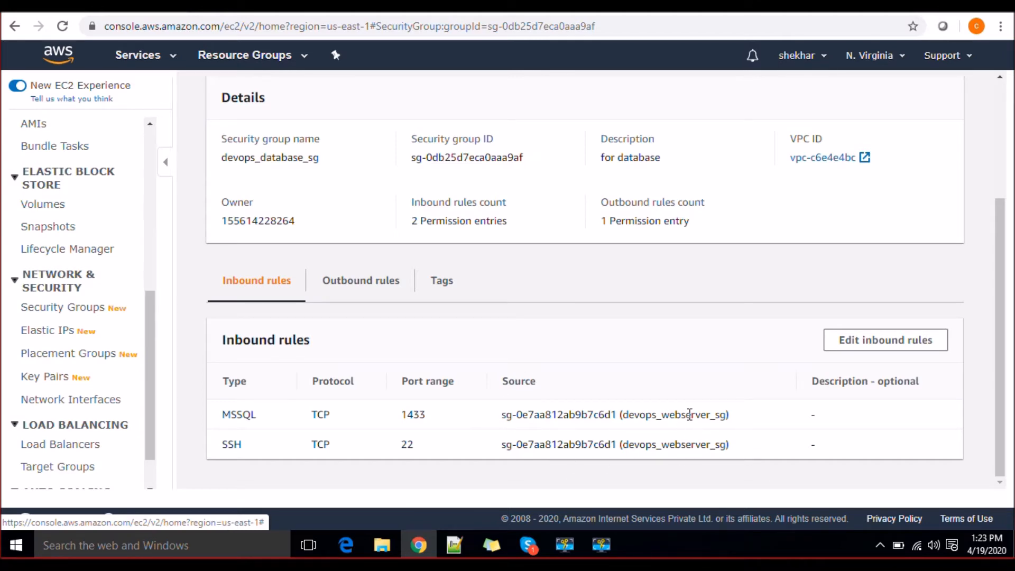
Step: Start a new security group named devops_middleware_sg with the description "middleware"
left_click_drag(998, 370, 998, 220)
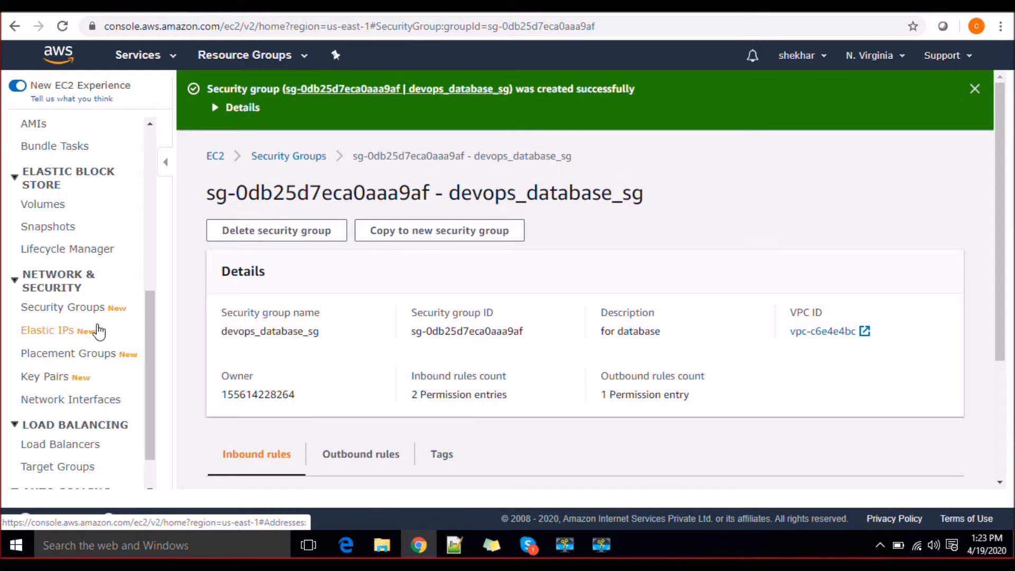
left_click(93, 315)
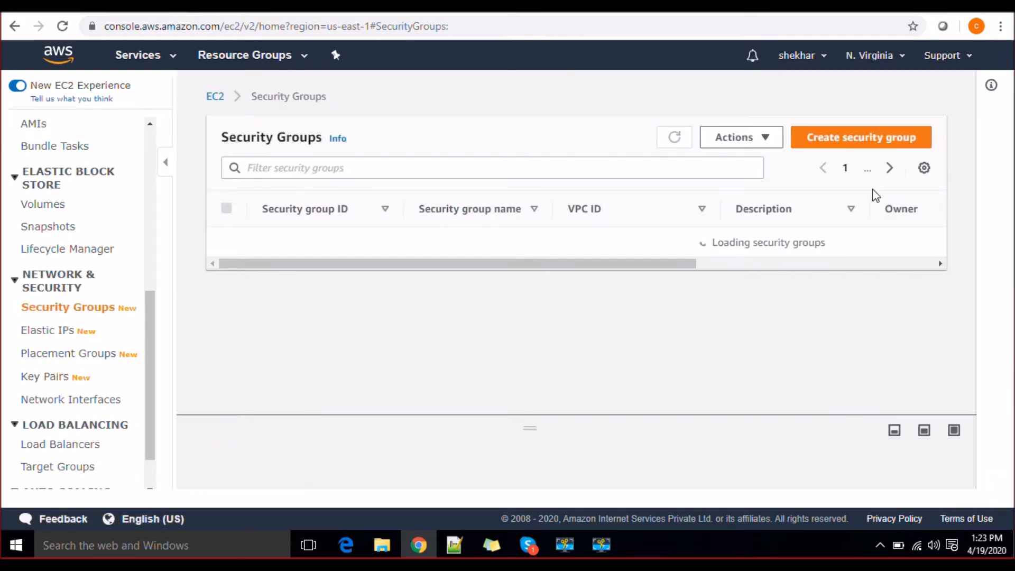
left_click(869, 143)
left_click(404, 268)
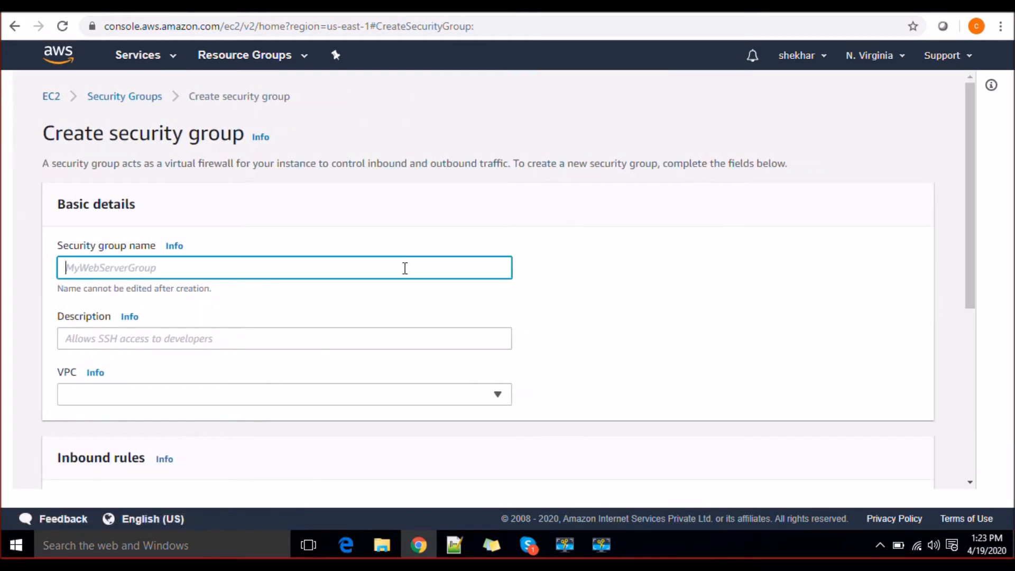
type("msdd")
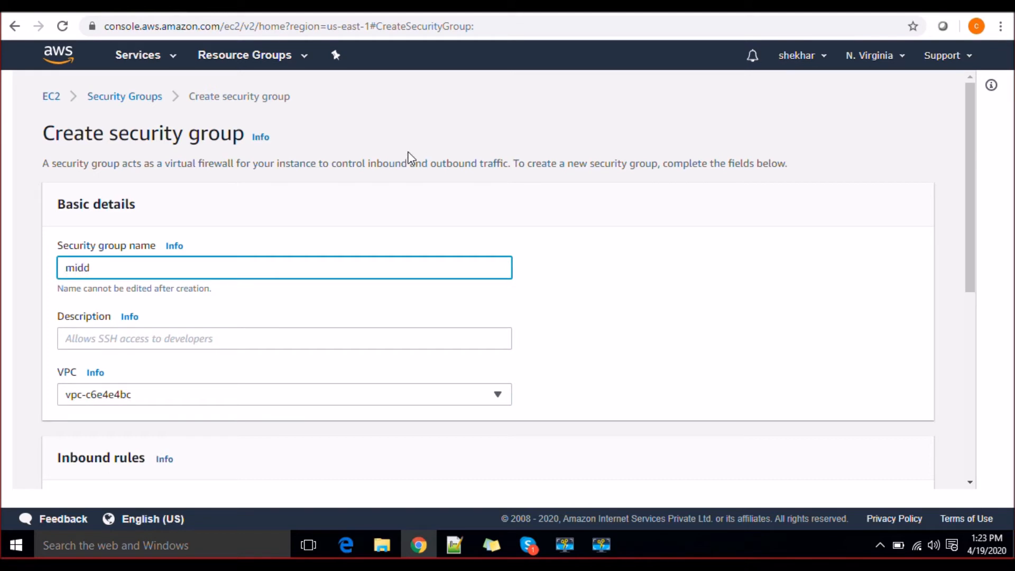
key("BackSpace")
key("BackSpace")
key("BackSpace")
key("BackSpace")
type("devops_middleware_sg")
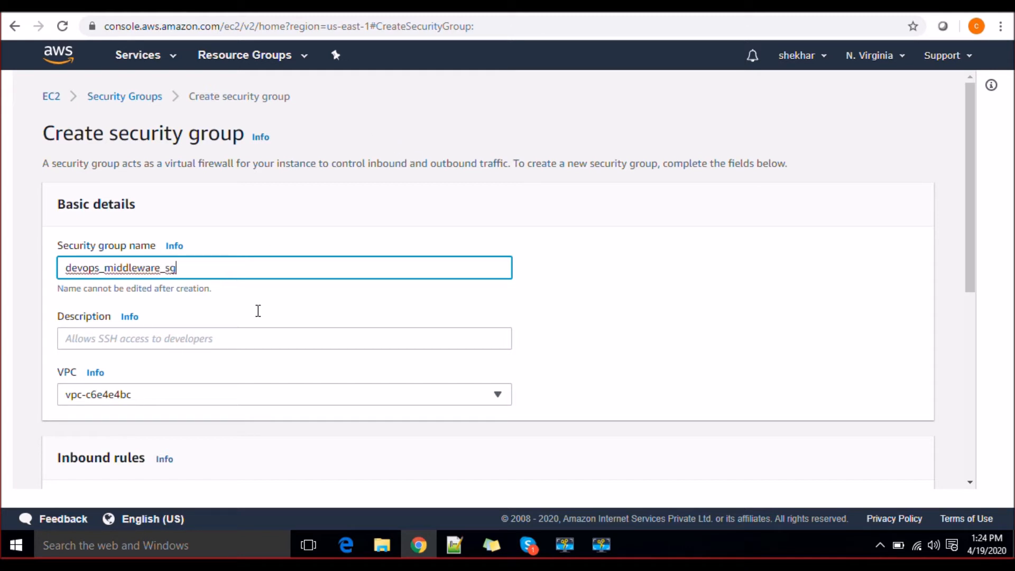
left_click(248, 344)
type("middleware")
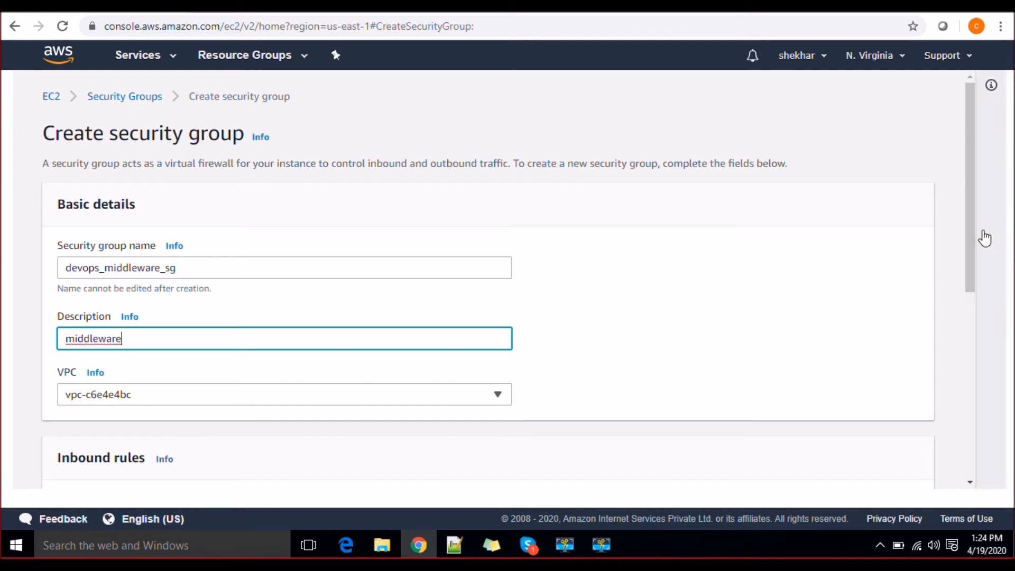
Step: Add an inbound rule to the middleware security group with the type Custom TCP
left_click_drag(972, 240, 981, 380)
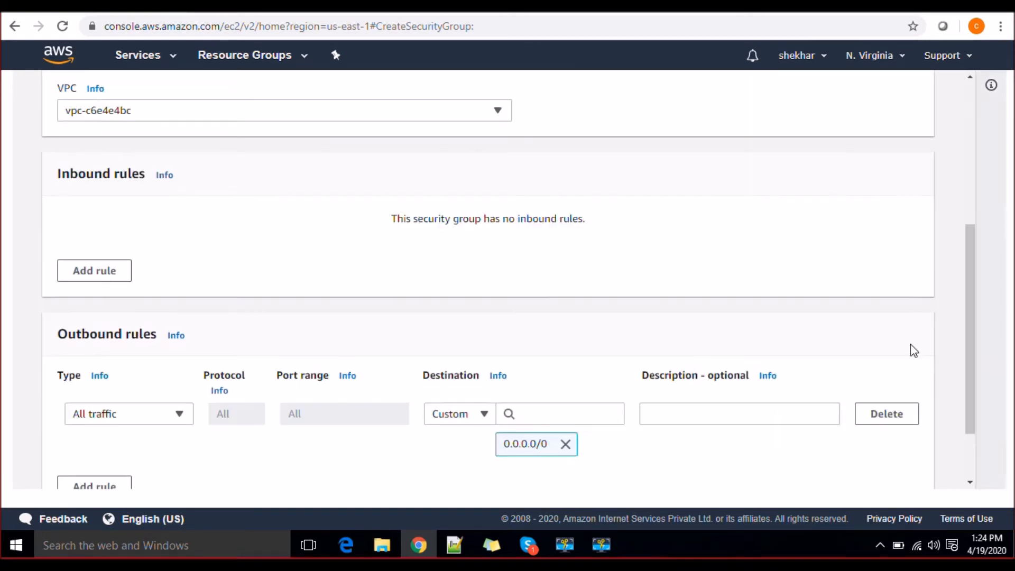
left_click(94, 271)
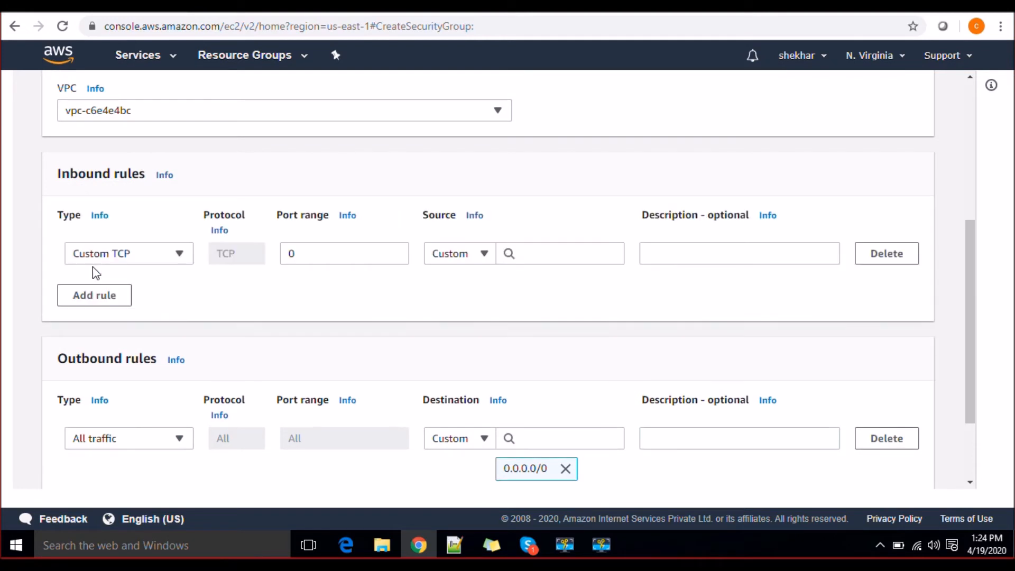
left_click(184, 259)
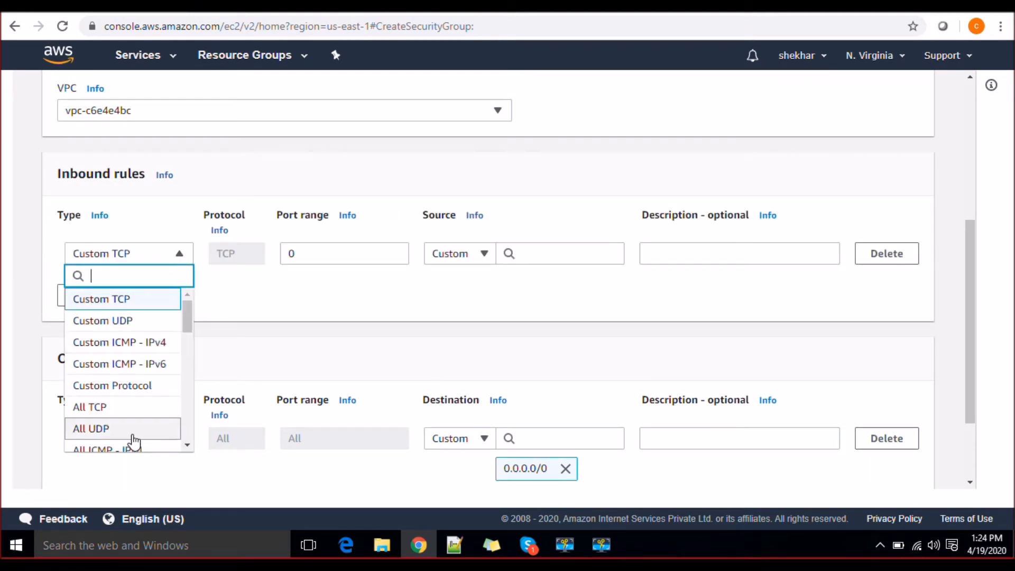
type("h")
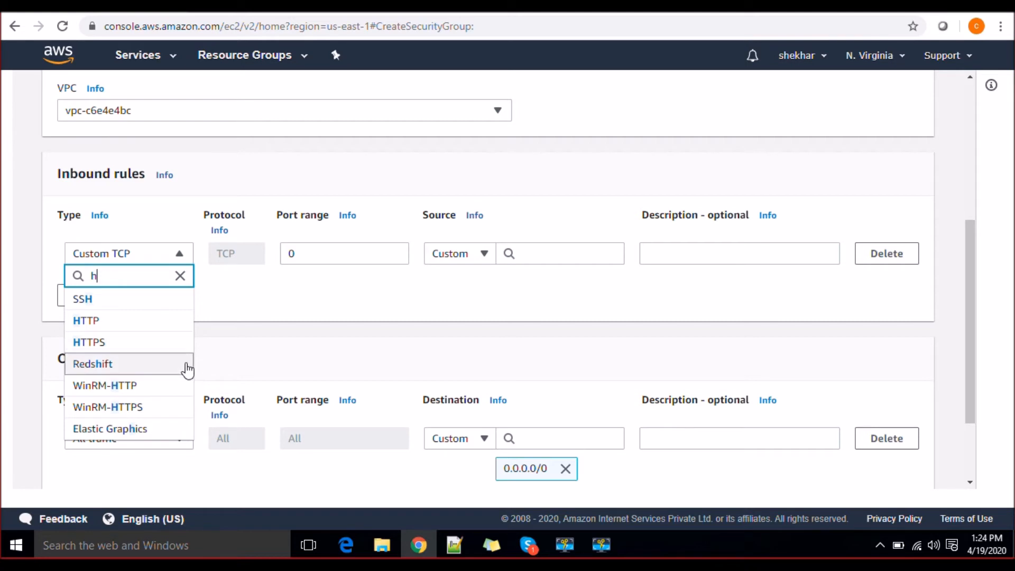
key("BackSpace")
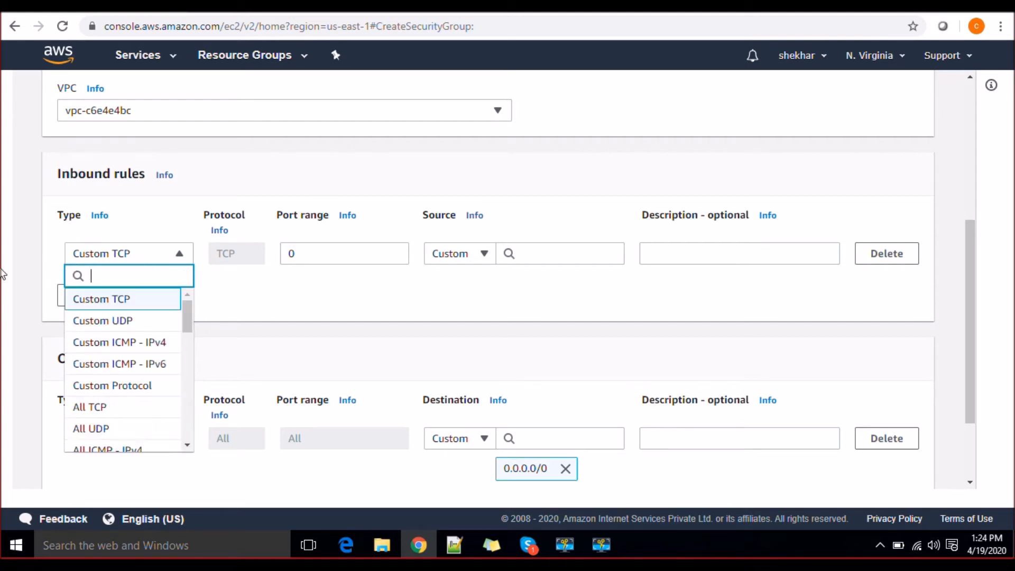
left_click(106, 321)
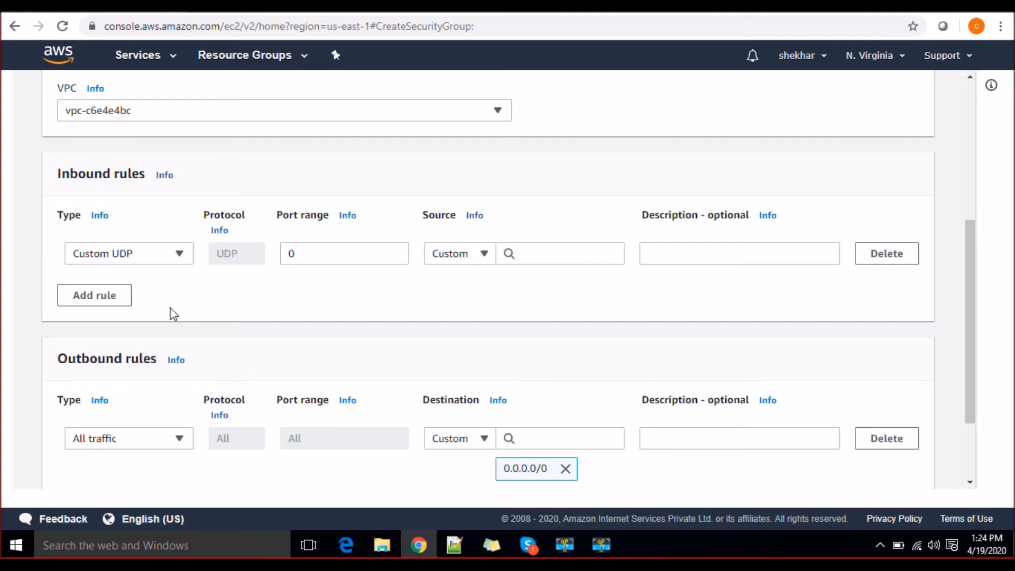
left_click(180, 254)
left_click_drag(187, 308, 187, 434)
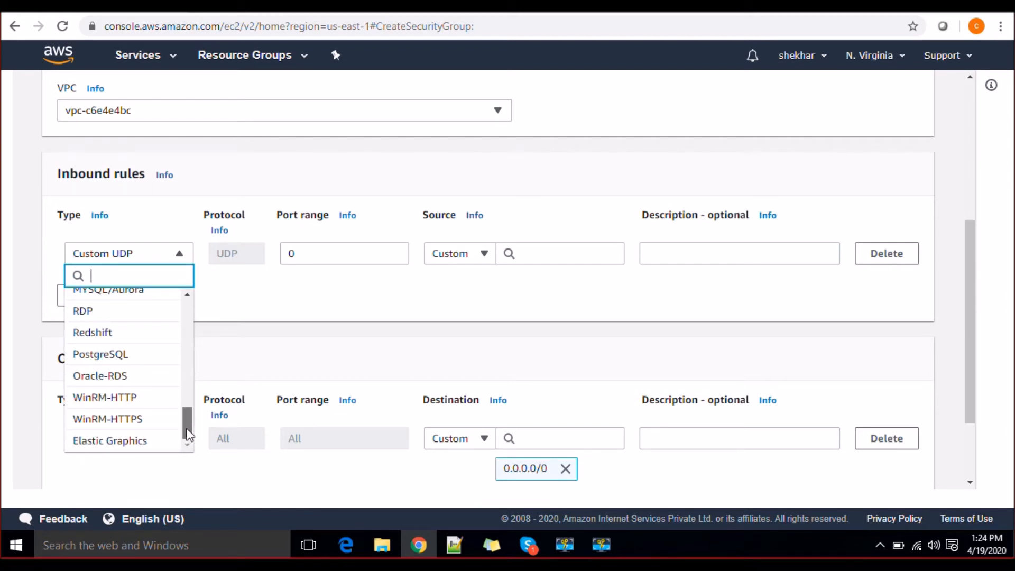
left_click_drag(187, 433, 194, 308)
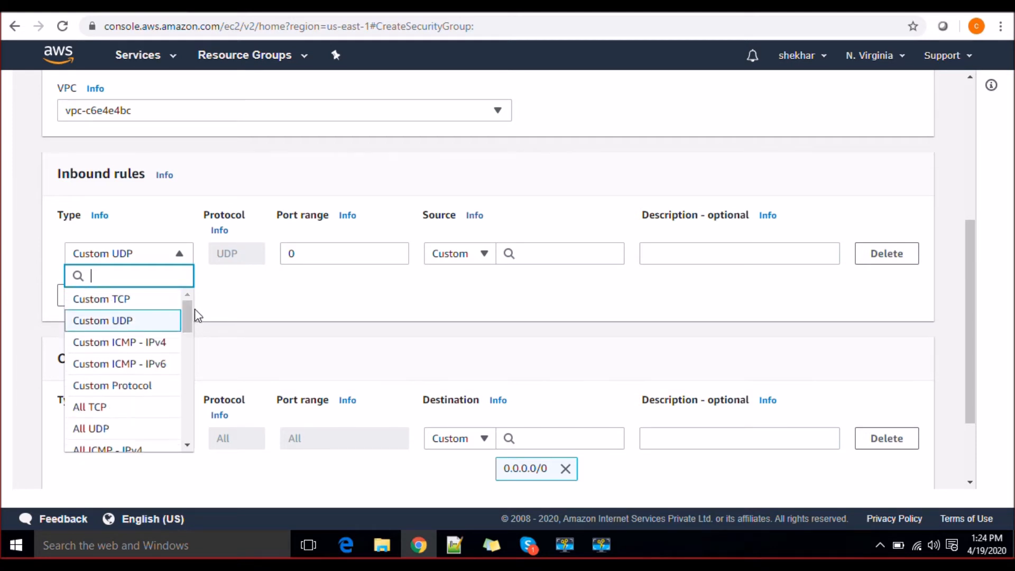
left_click(148, 301)
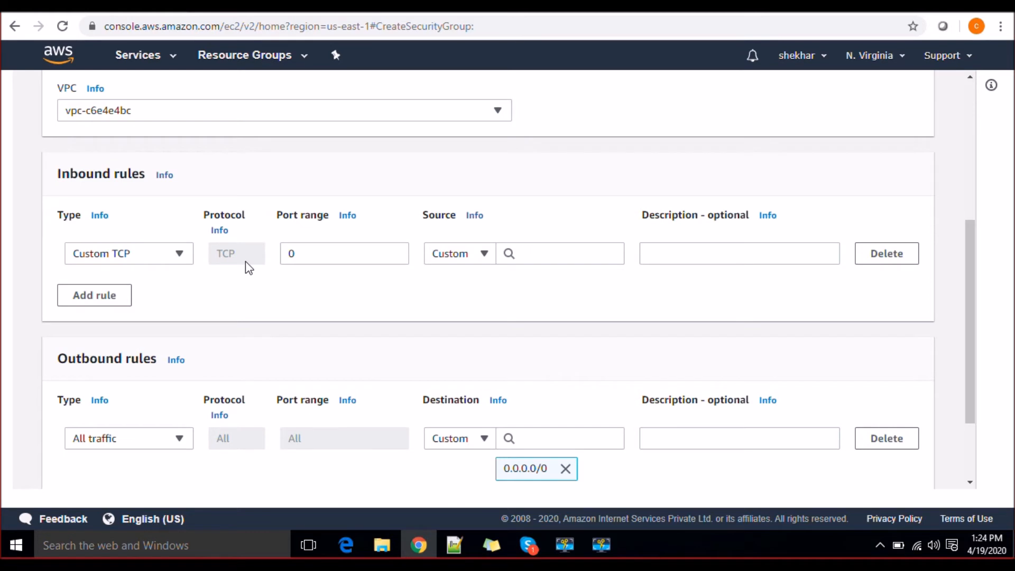
Step: Set the Custom TCP inbound rule's port range to 8080
left_click(298, 257)
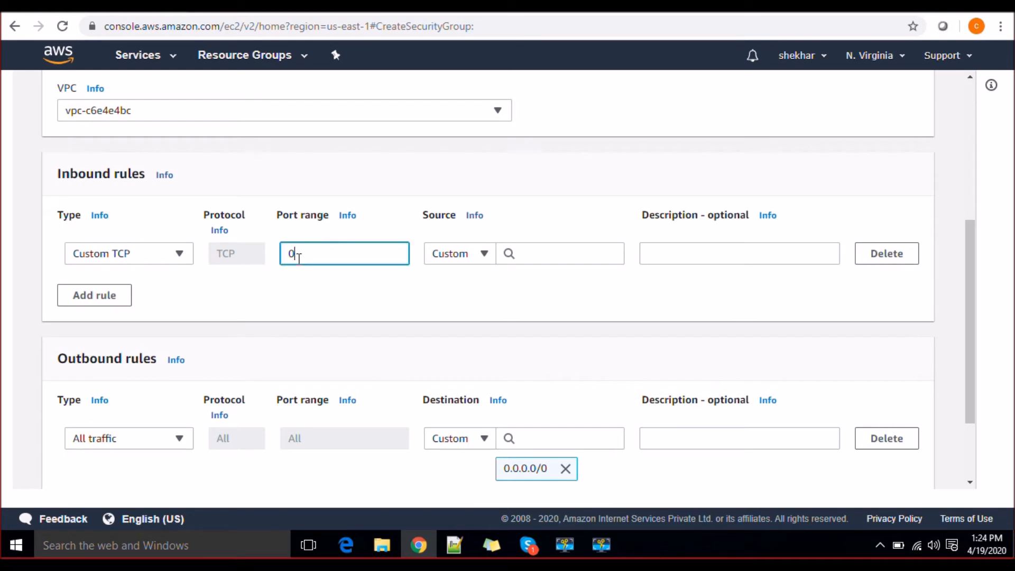
left_click(182, 256)
left_click_drag(190, 311, 189, 250)
left_click(324, 292)
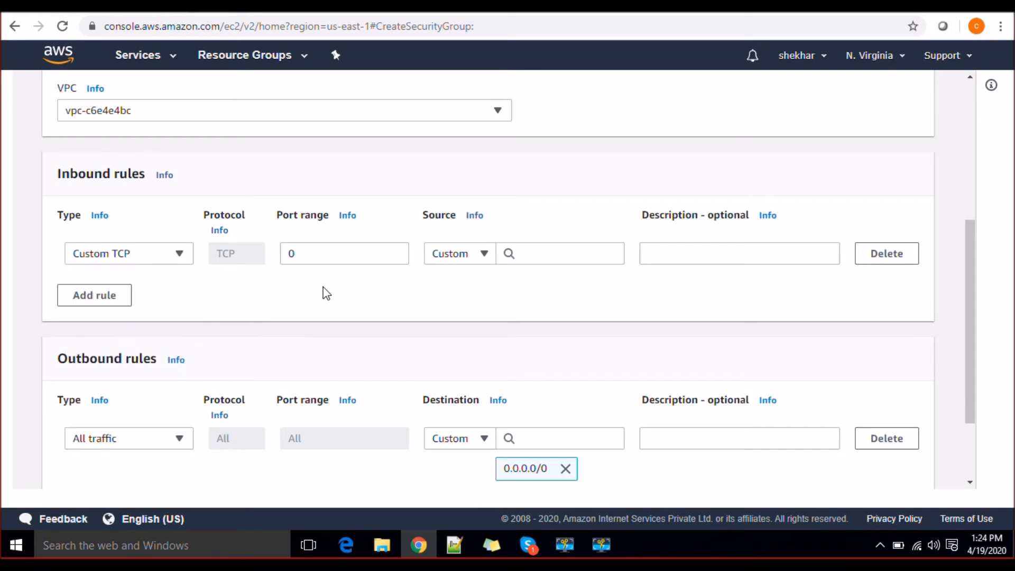
left_click(322, 254)
key("BackSpace")
type("8080")
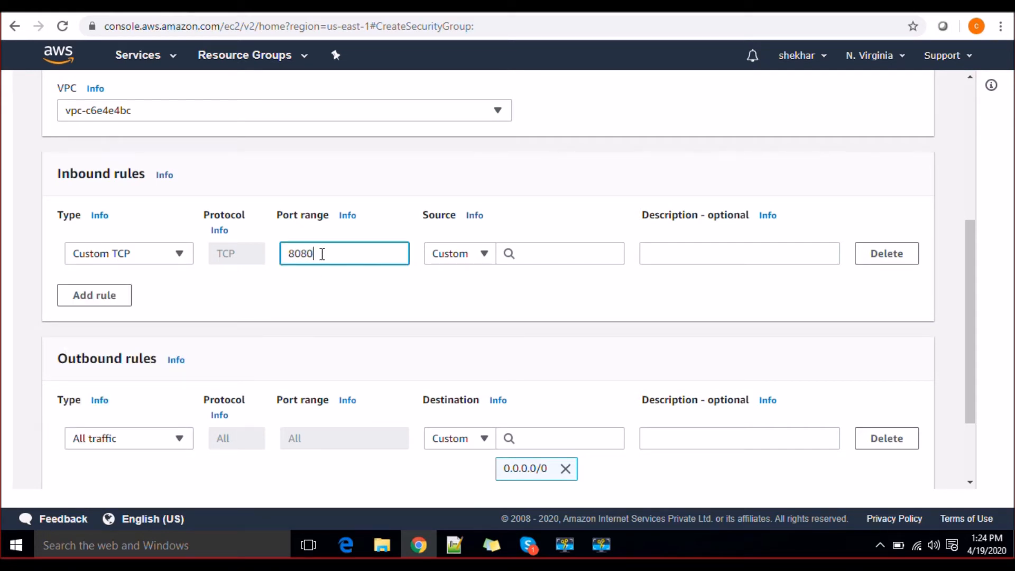
left_click(376, 294)
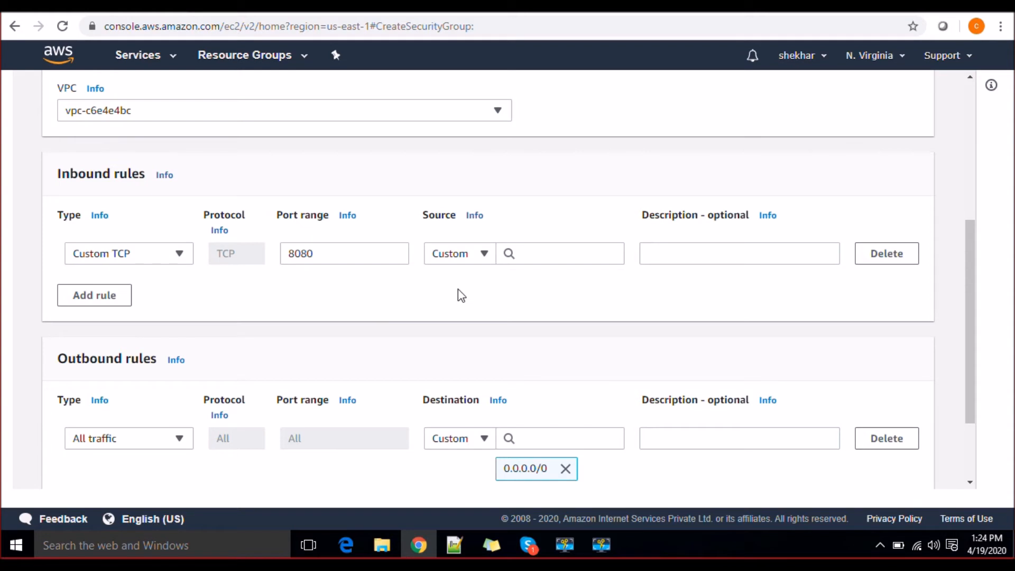
Step: Set the port 8080 inbound rule's source to Custom with the devops_webserver_sg security group
left_click(481, 262)
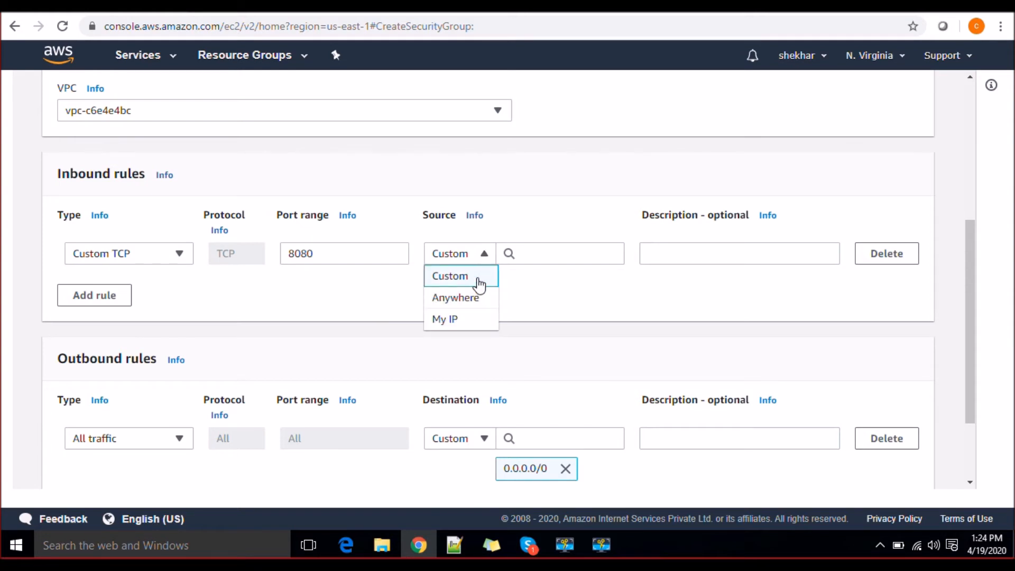
left_click(478, 277)
right_click(543, 262)
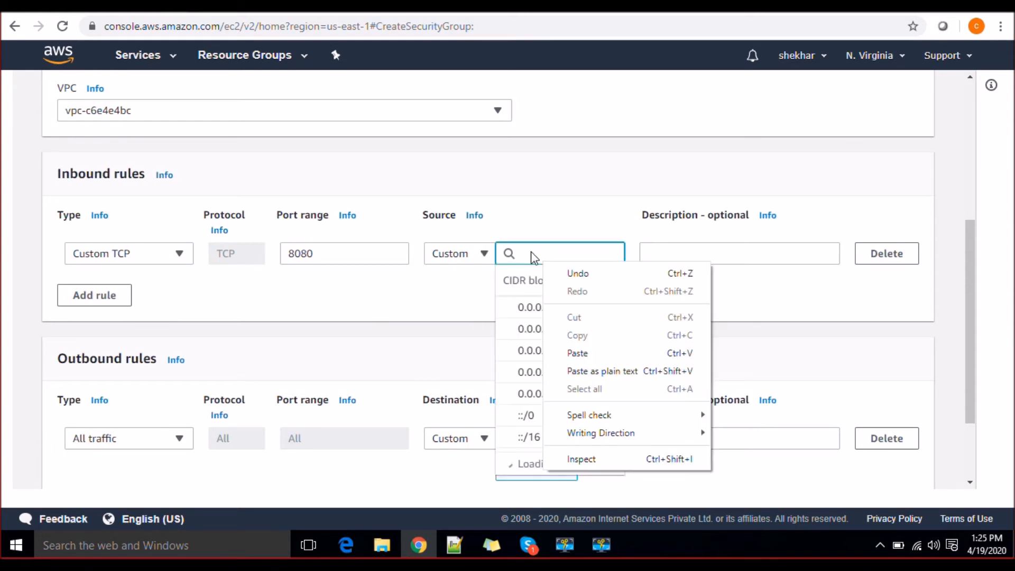
left_click(531, 252)
type("web")
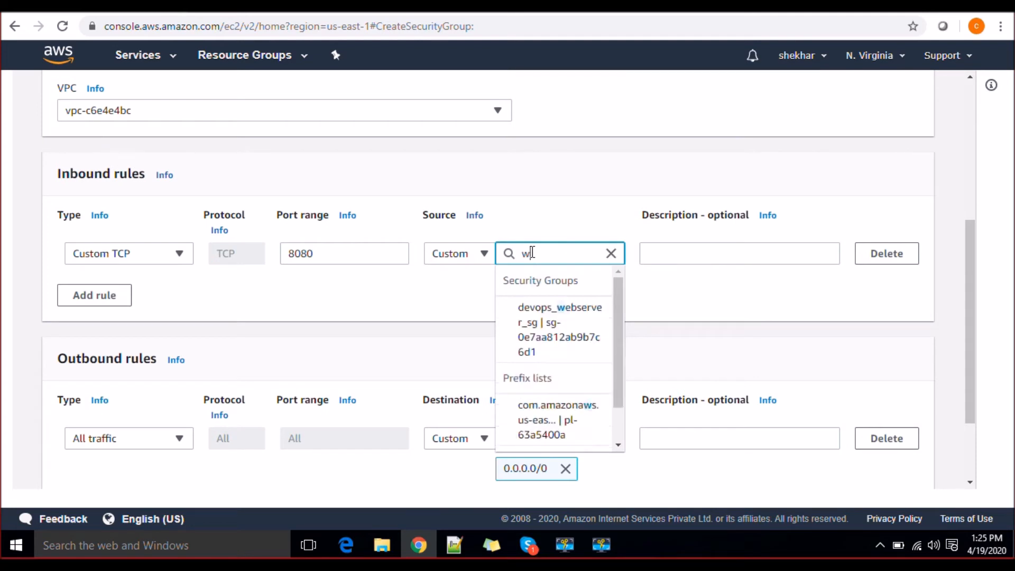
left_click(564, 319)
right_click(564, 317)
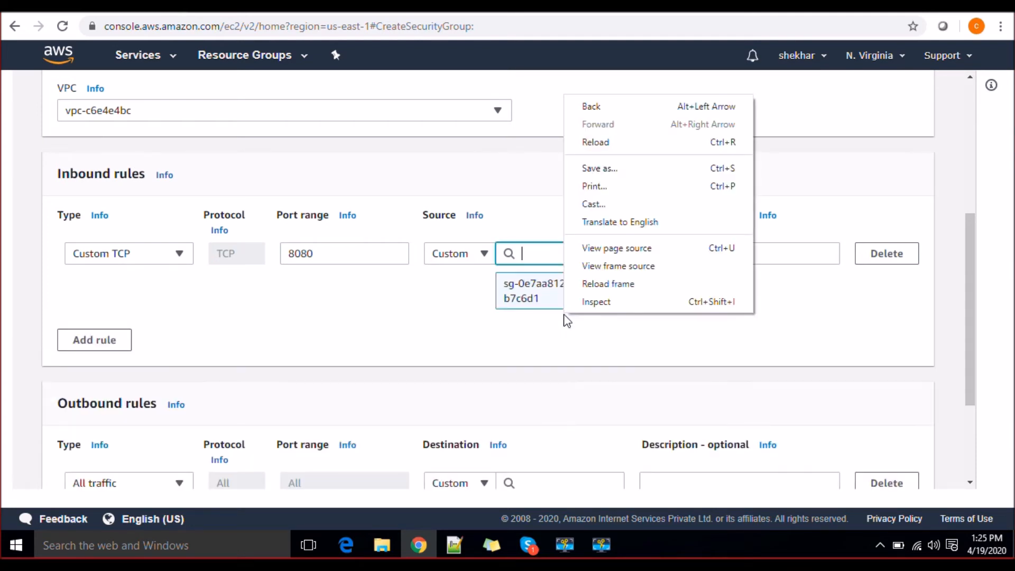
left_click(499, 324)
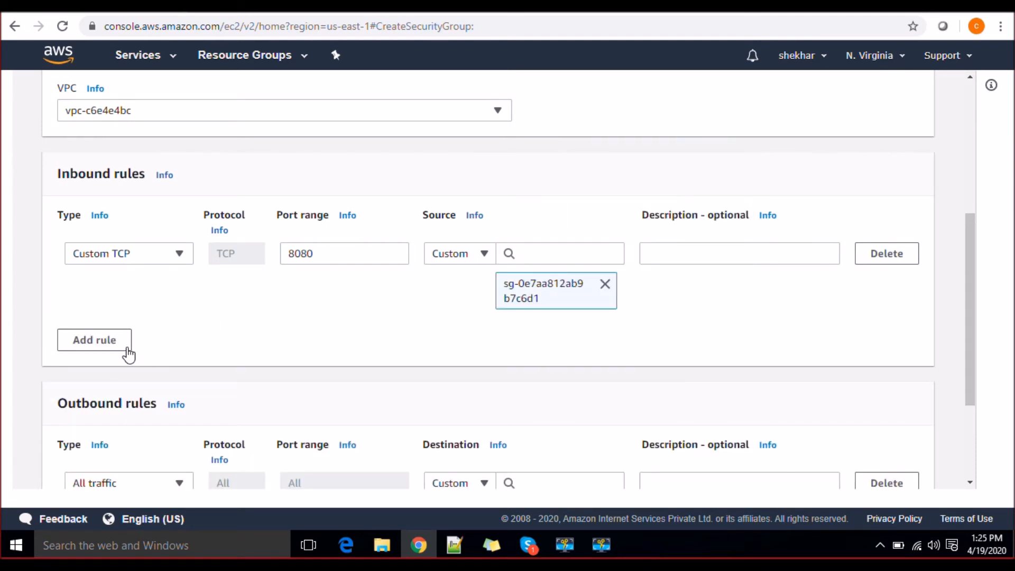
Step: Add the devops_database_sg security group as a second source of the port 8080 inbound rule
left_click(553, 253)
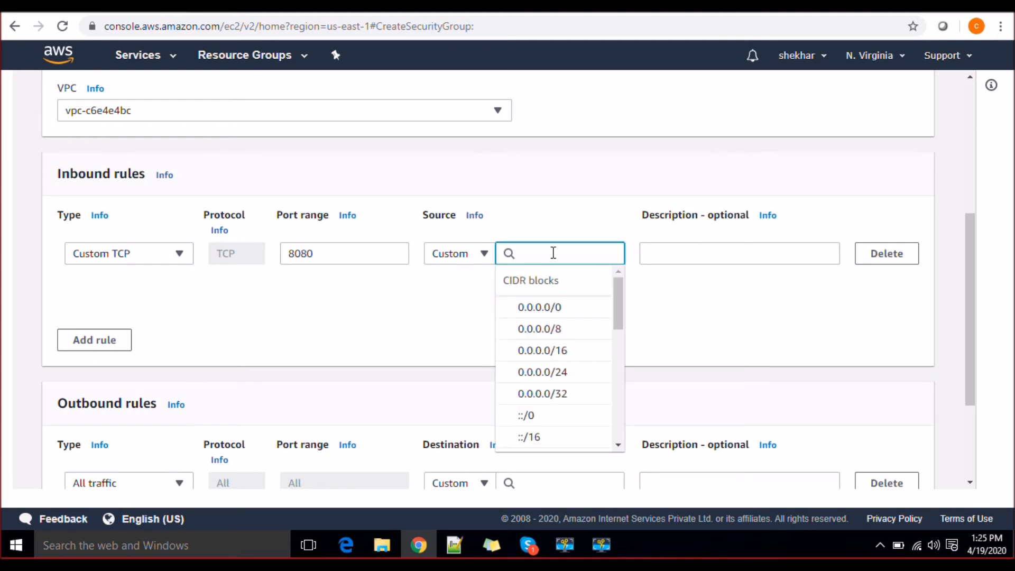
type("data")
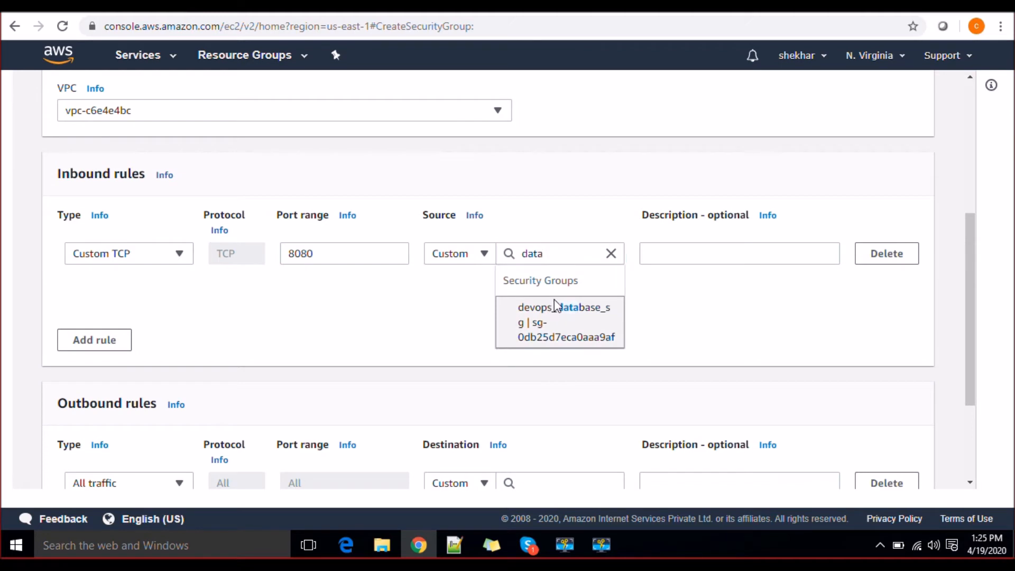
left_click(552, 304)
right_click(553, 303)
left_click(740, 294)
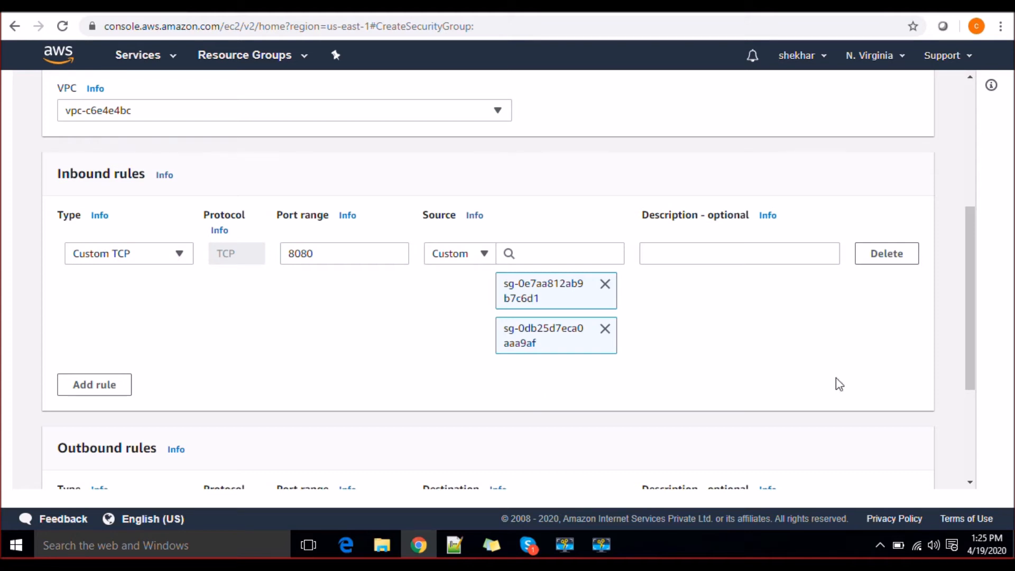
Step: Create the middleware security group and select devops_webserver_sg in the security groups list
left_click_drag(972, 315, 980, 423)
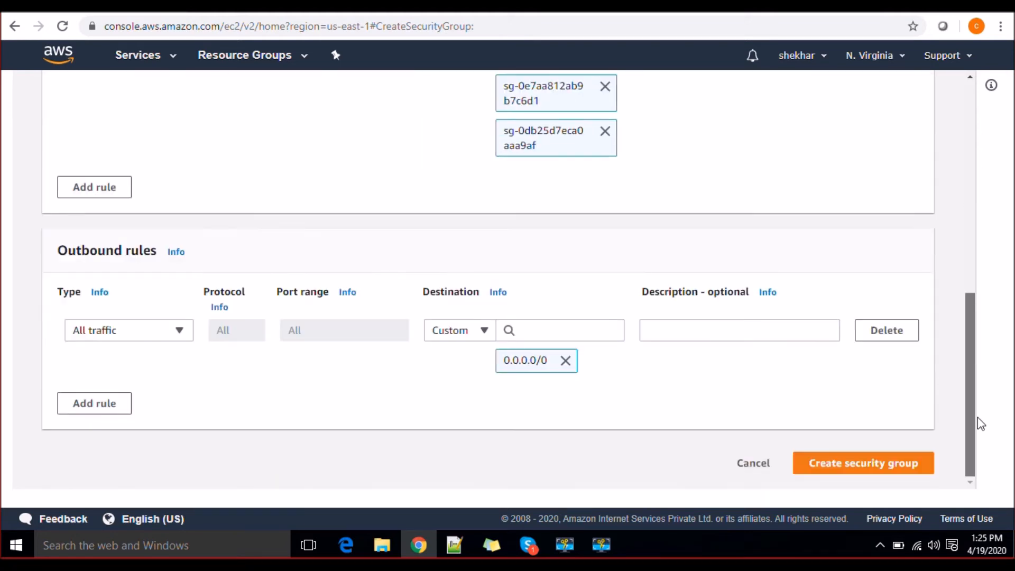
left_click(873, 470)
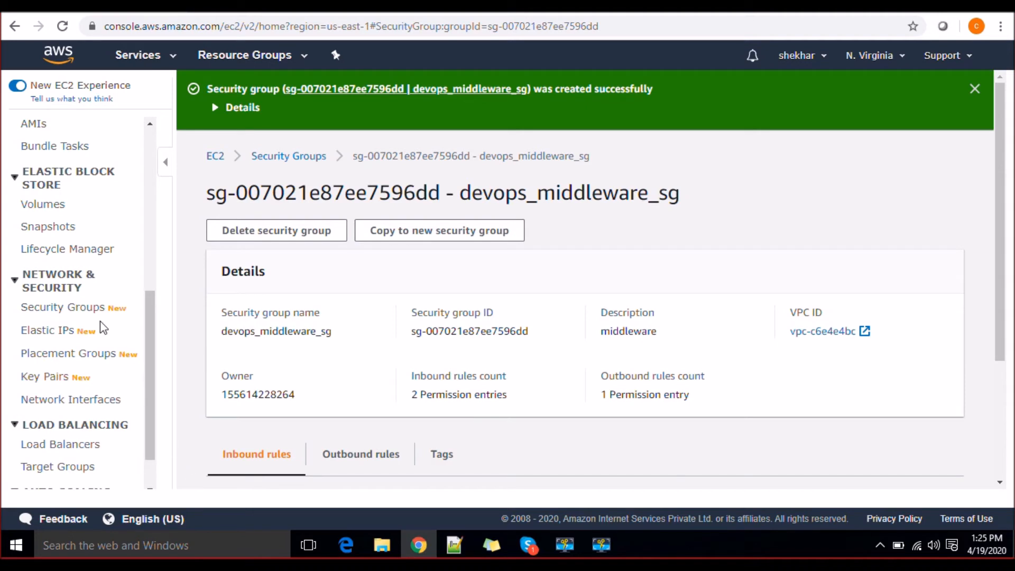
left_click(82, 310)
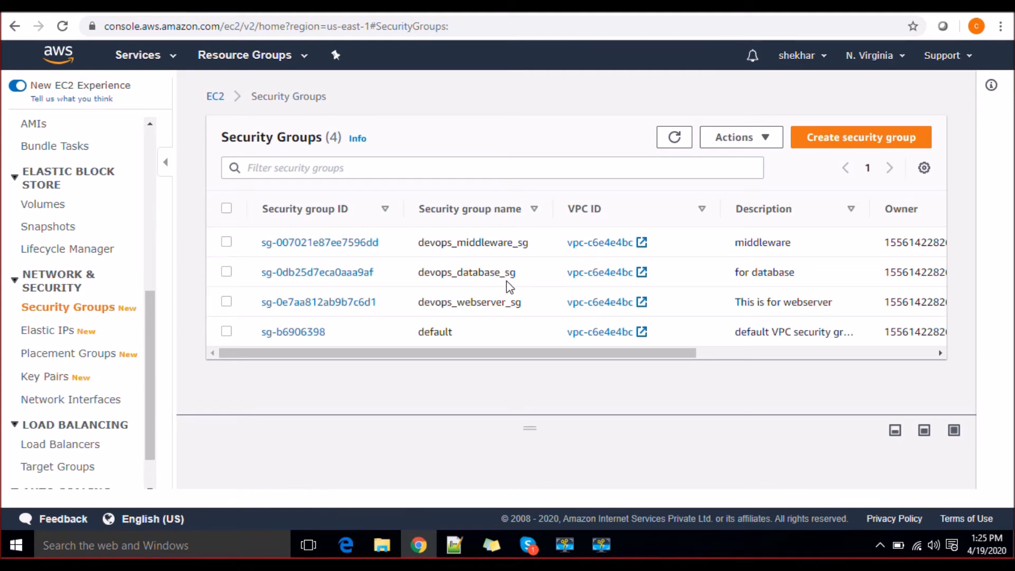
left_click_drag(456, 306, 476, 306)
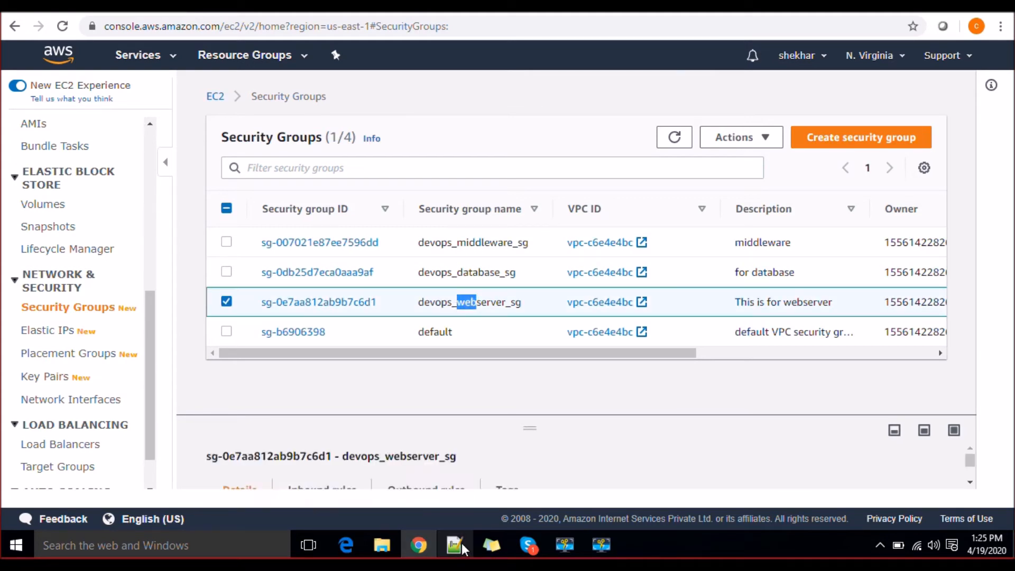
Step: Switch to the Notepad++ notes and highlight the Webserver and Database lines in turn to review the tiers
left_click(460, 547)
left_click(117, 112)
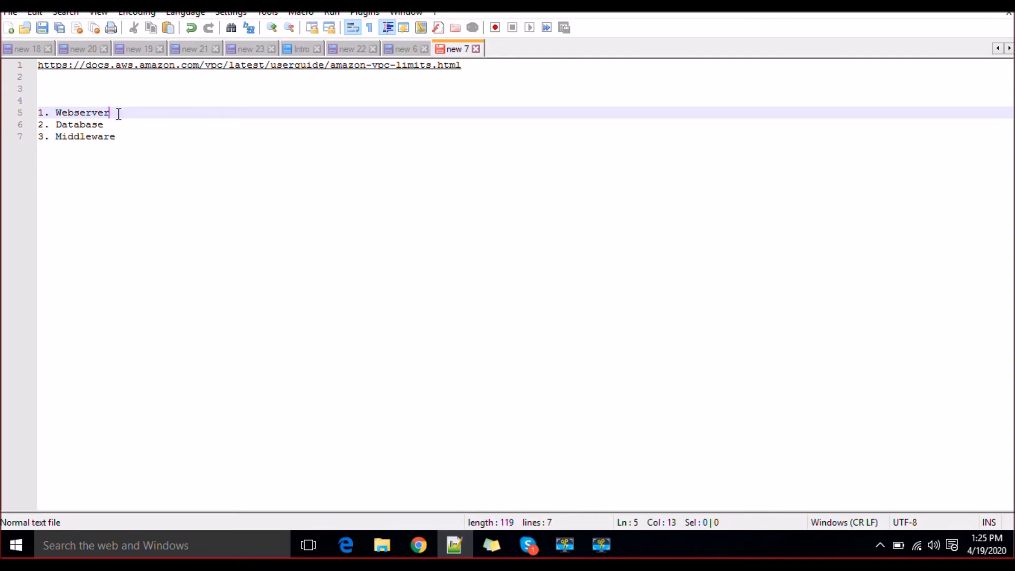
key("ctrl+shift+Left")
key("shift+Home")
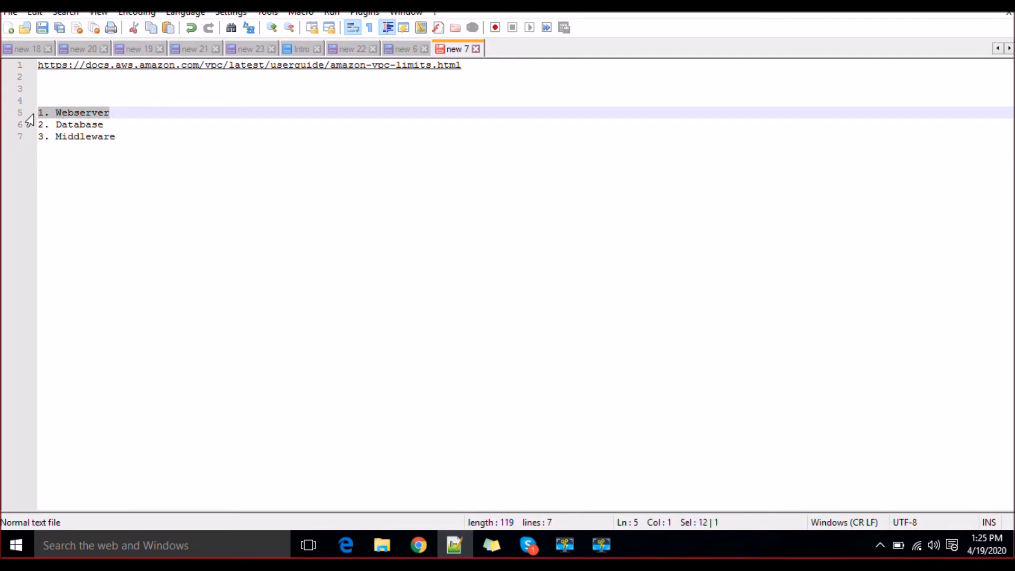
left_click(240, 111)
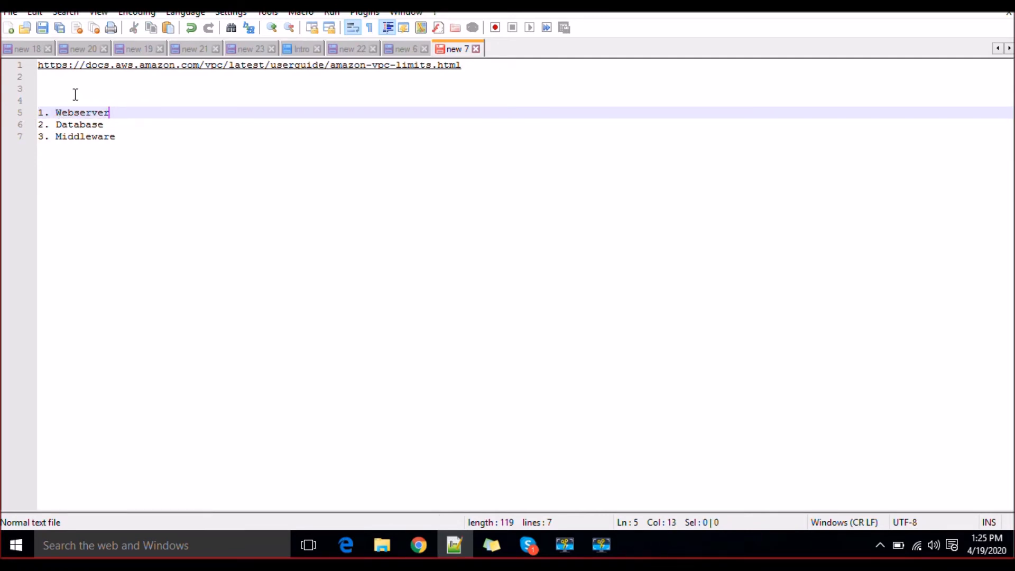
left_click(108, 126)
key("ctrl+shift+Left")
left_click(38, 136)
key("Left")
key("shift+Home")
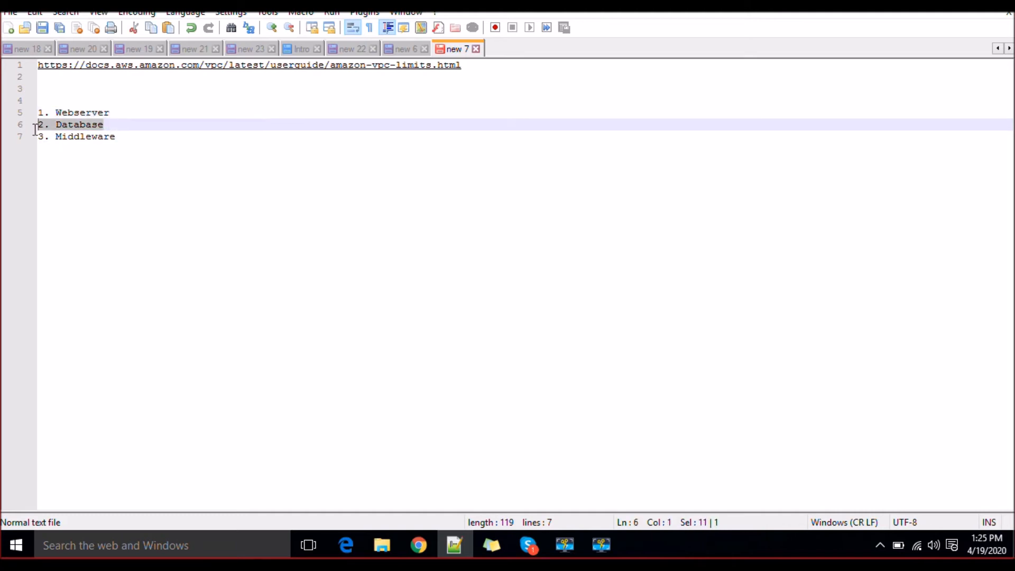
Step: Delete the Database line between the Webserver and Middleware lines in the notes
type("x")
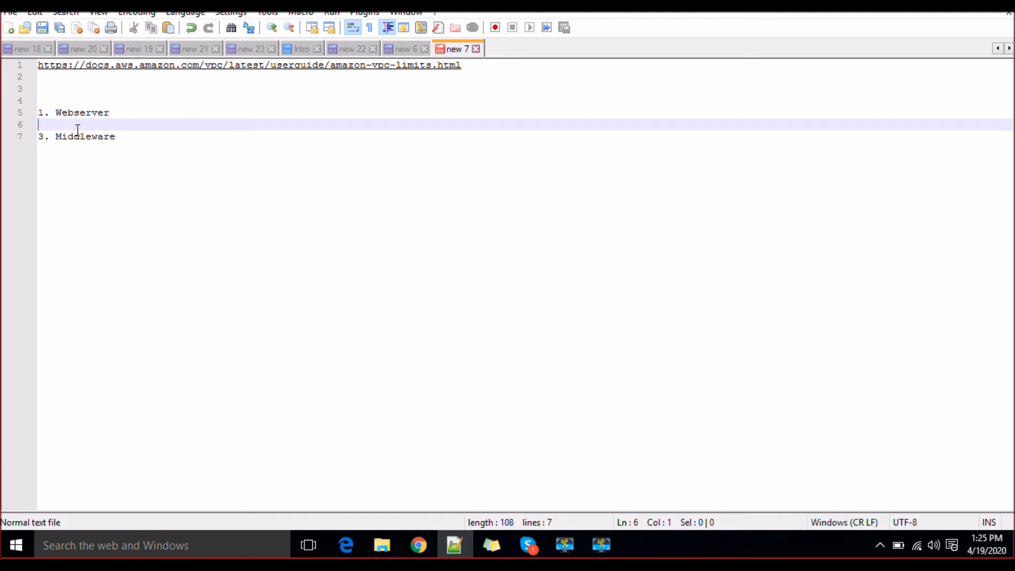
key("Return")
key("BackSpace")
key("BackSpace")
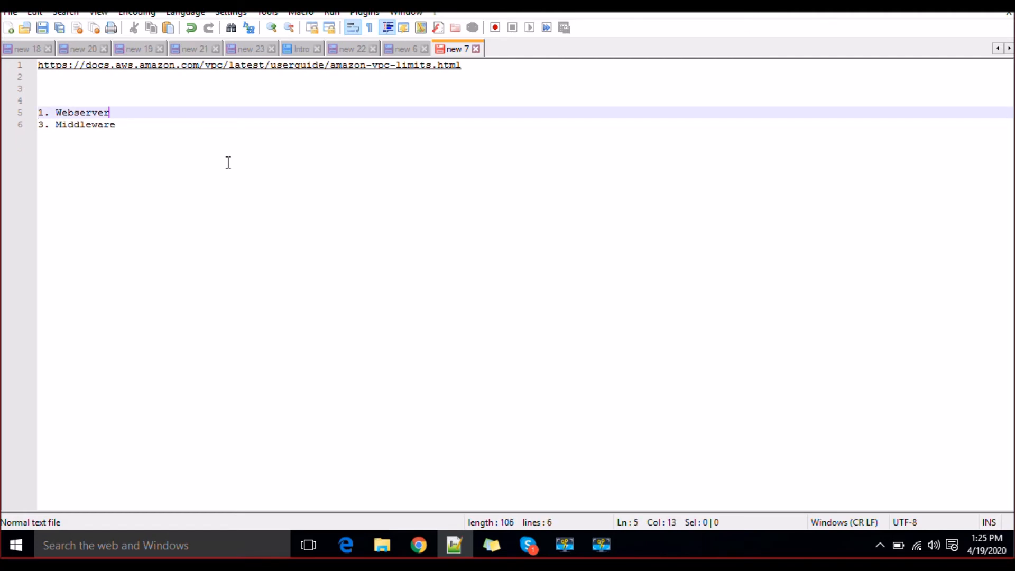
Step: Add the line "3 database" below the Middleware line and highlight the Webserver and Middleware entries in turn
left_click(122, 127)
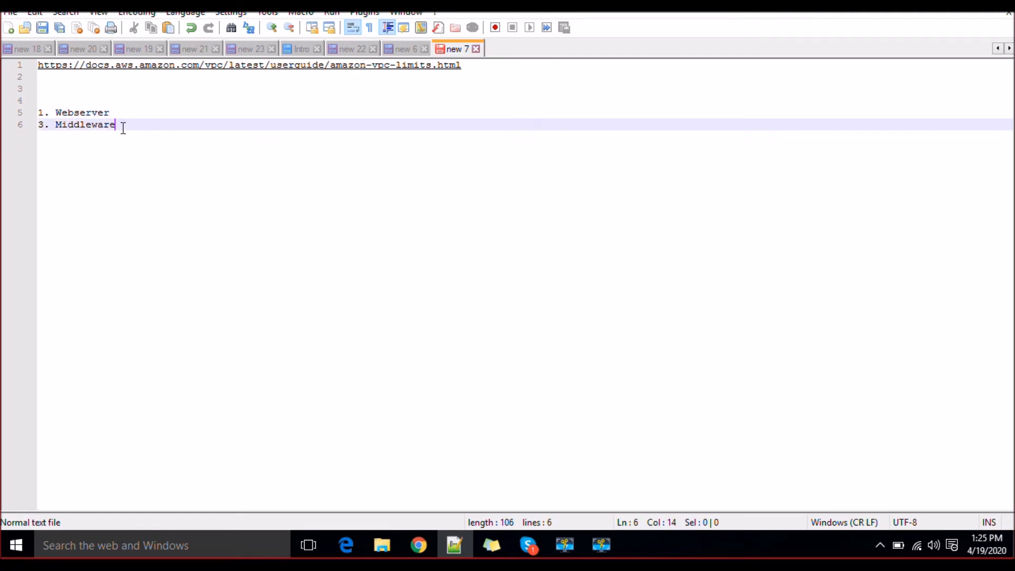
key("Return")
type("v")
key("BackSpace")
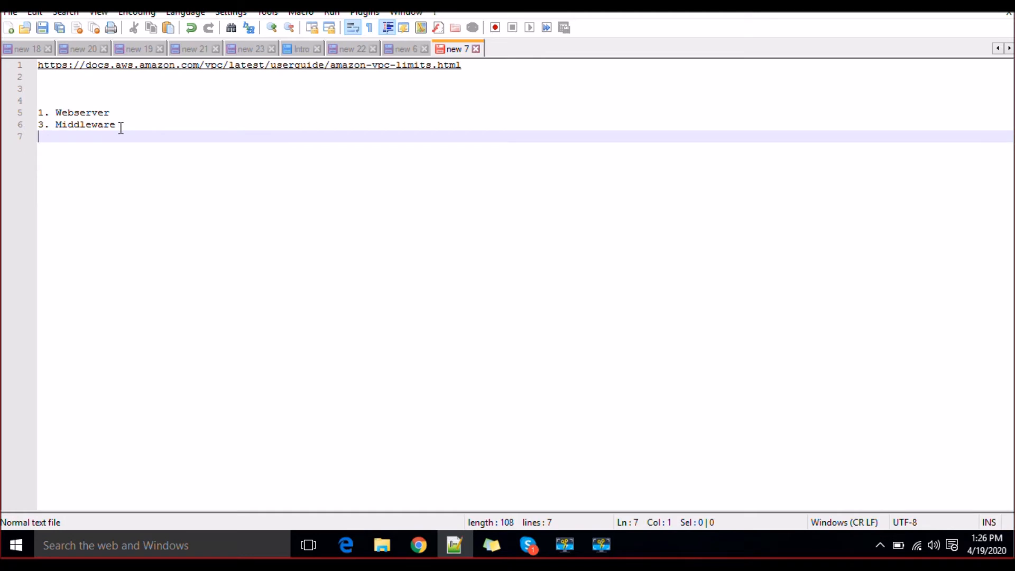
type("https://docs.aws.amazon.com/vpc/latest/userguide/amazon-vpc-limits.html")
key("ctrl+z")
type("3 database")
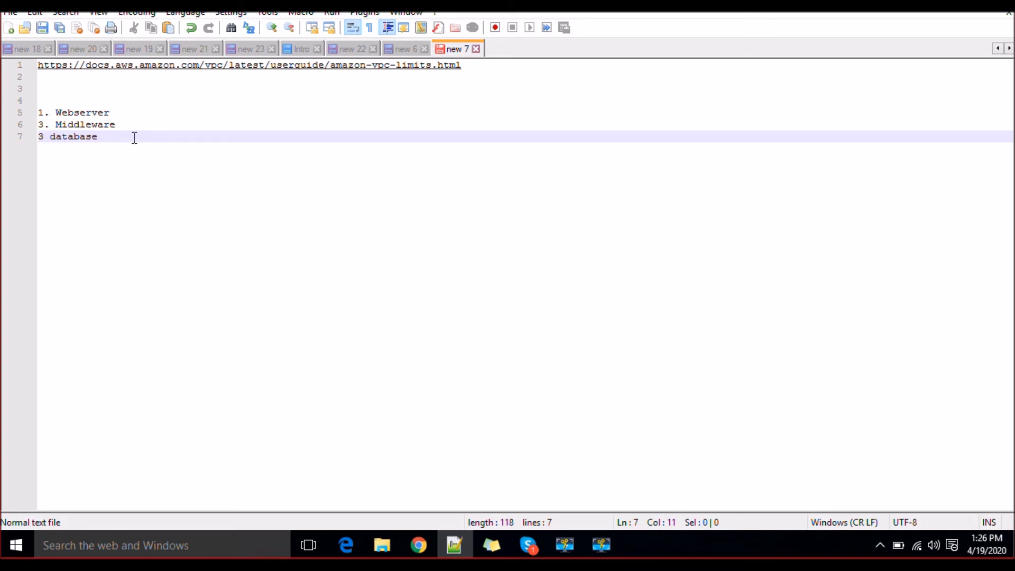
left_click_drag(56, 107, 110, 108)
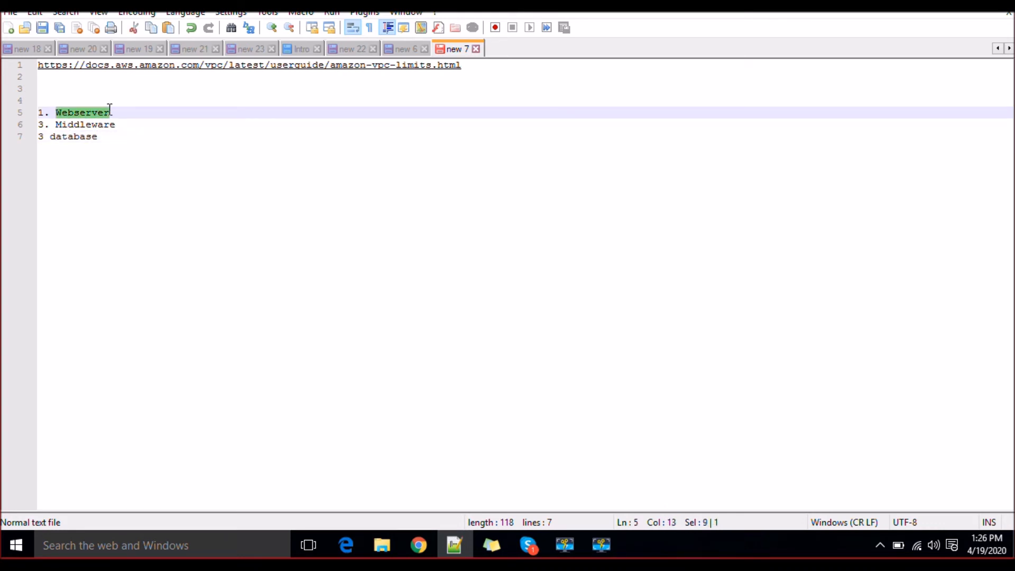
left_click_drag(55, 125, 97, 126)
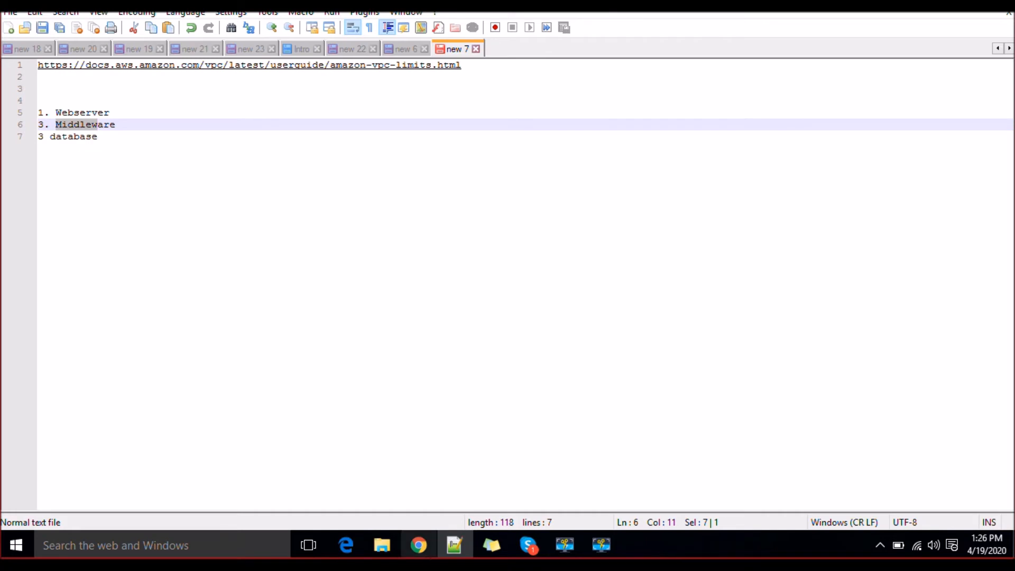
Step: Switch to the EC2 console in Chrome and open devops_database_sg to review the ports of its inbound rules
left_click(418, 544)
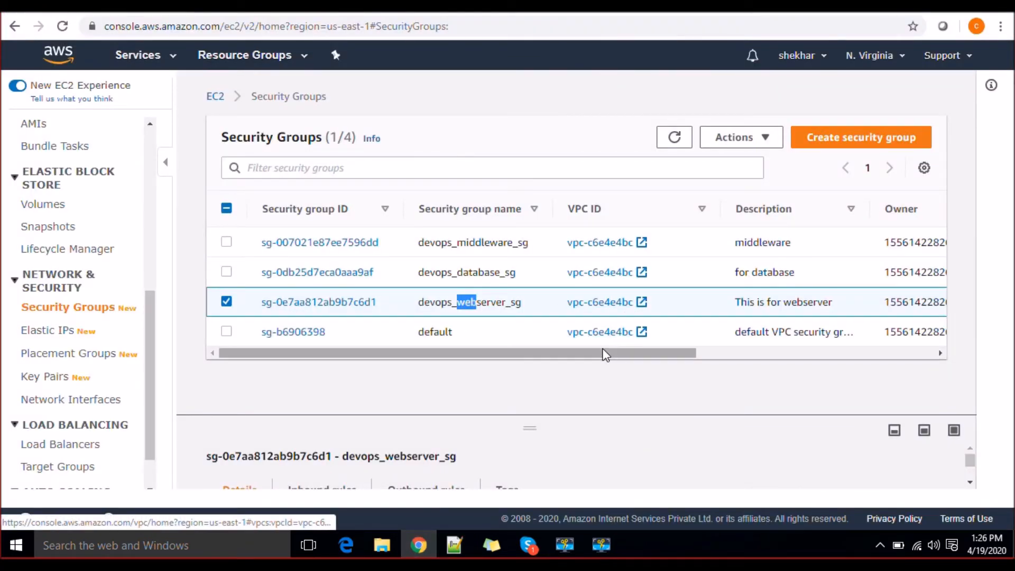
left_click_drag(605, 353, 526, 365)
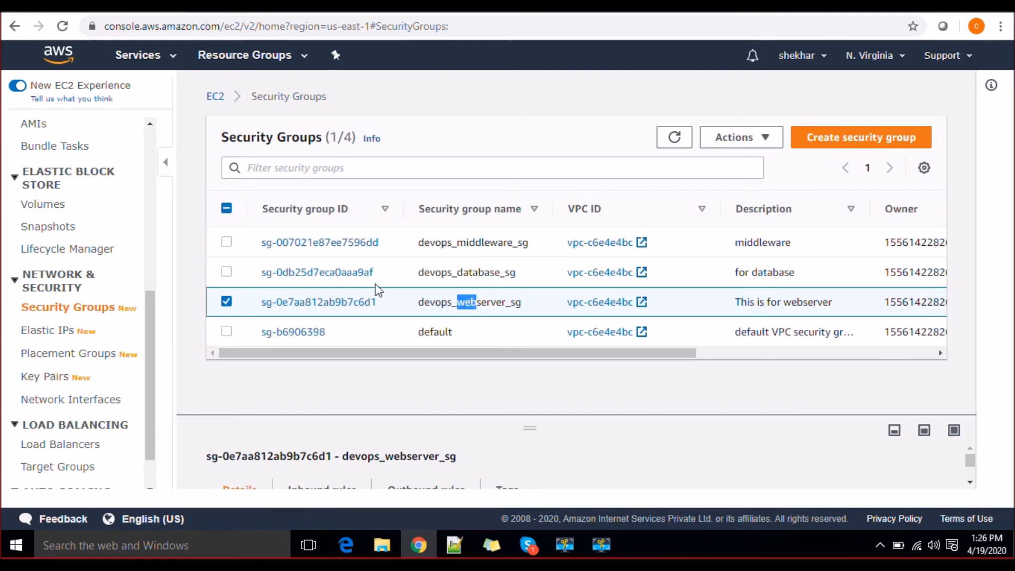
left_click(334, 273)
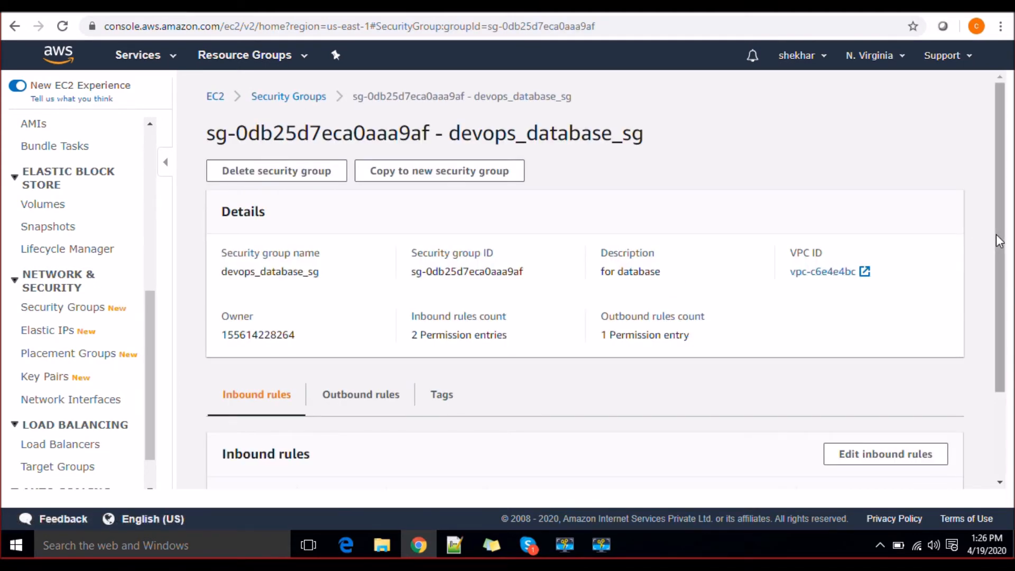
scroll(999, 237, "down", 2)
left_click_drag(398, 445, 426, 450)
double_click(407, 416)
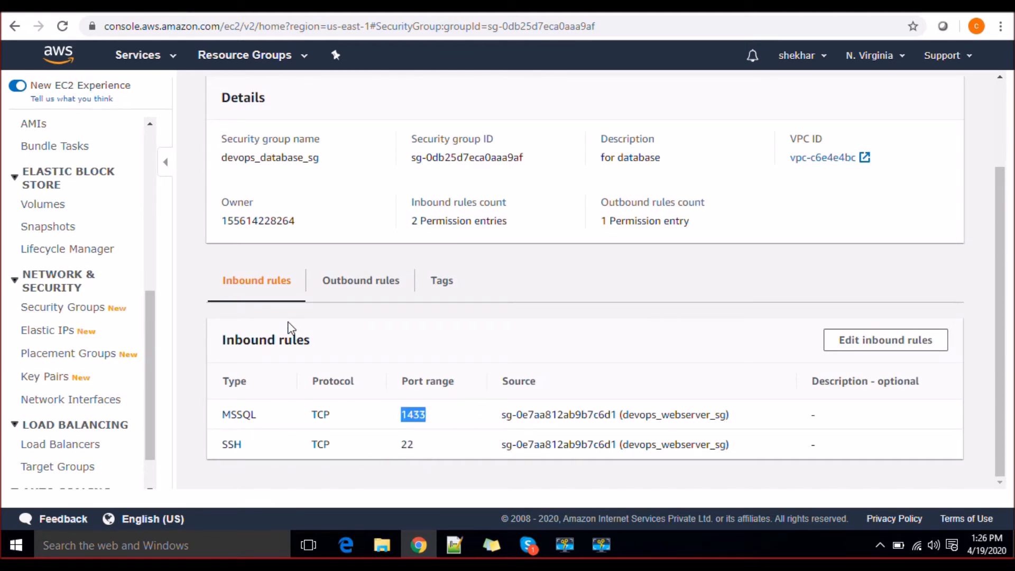
Step: Return to the security groups list and open devops_middleware_sg to review the port ranges of its inbound rules
left_click(82, 310)
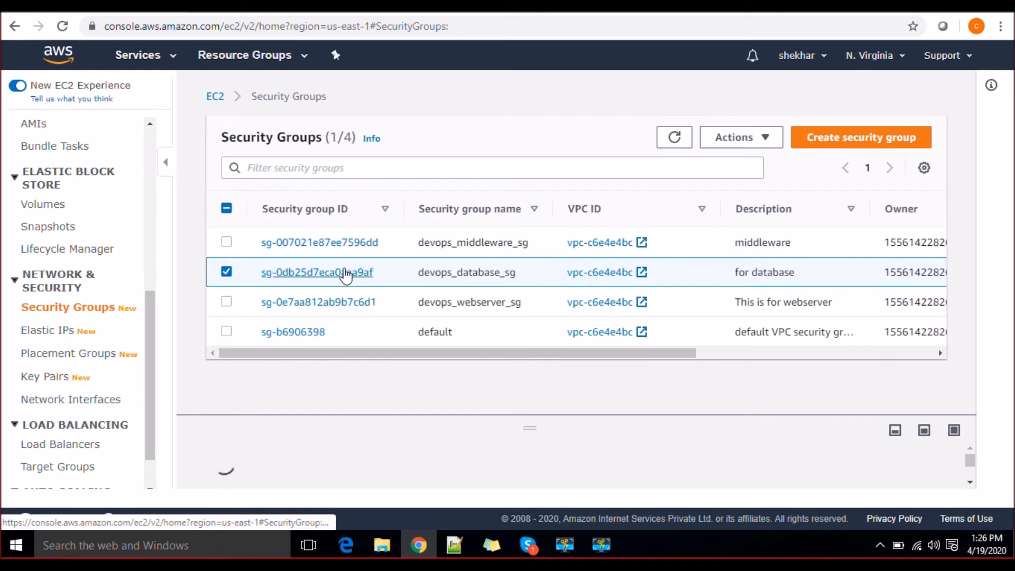
left_click(328, 245)
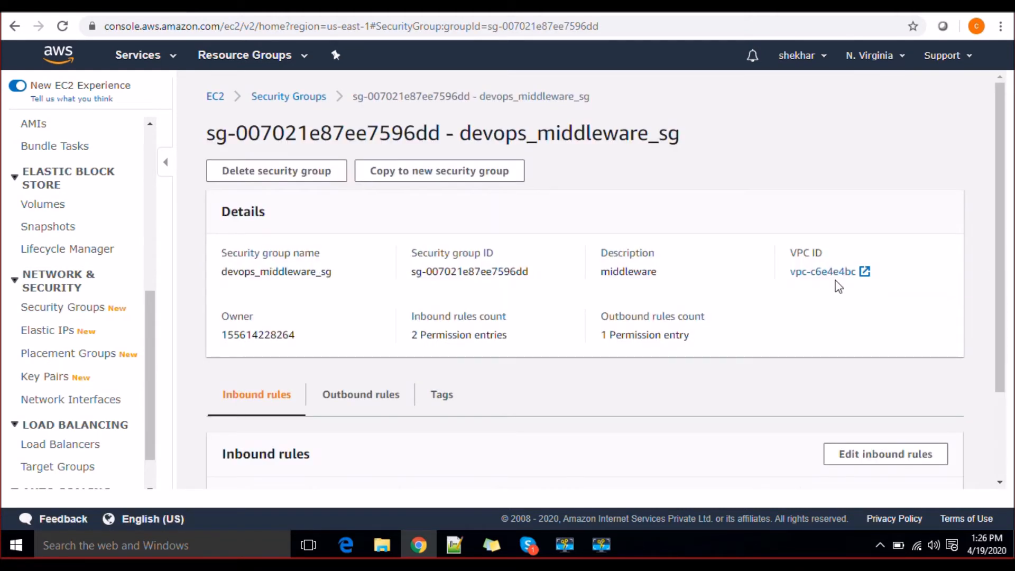
scroll(940, 364, "down", 2)
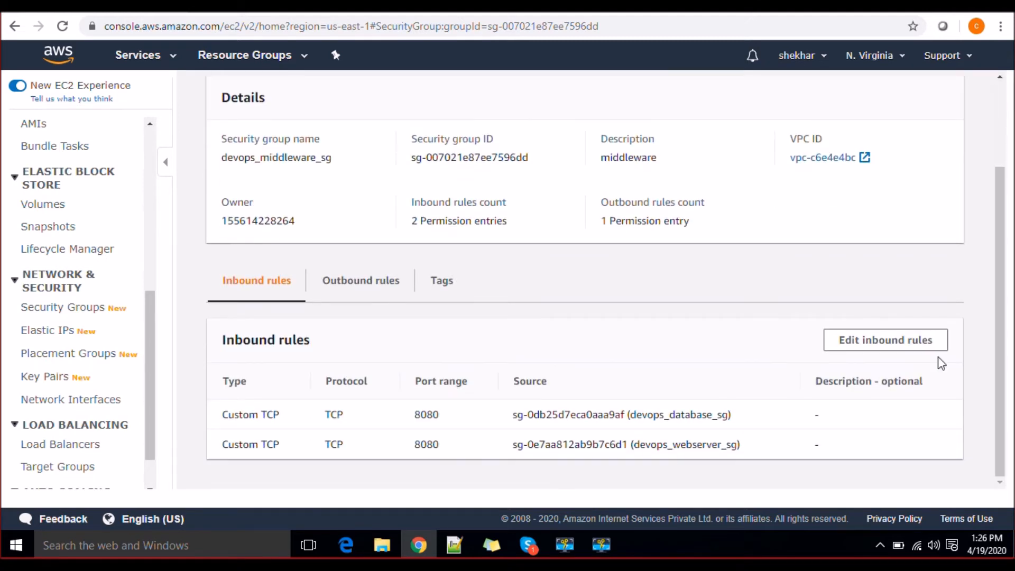
left_click_drag(414, 416, 447, 443)
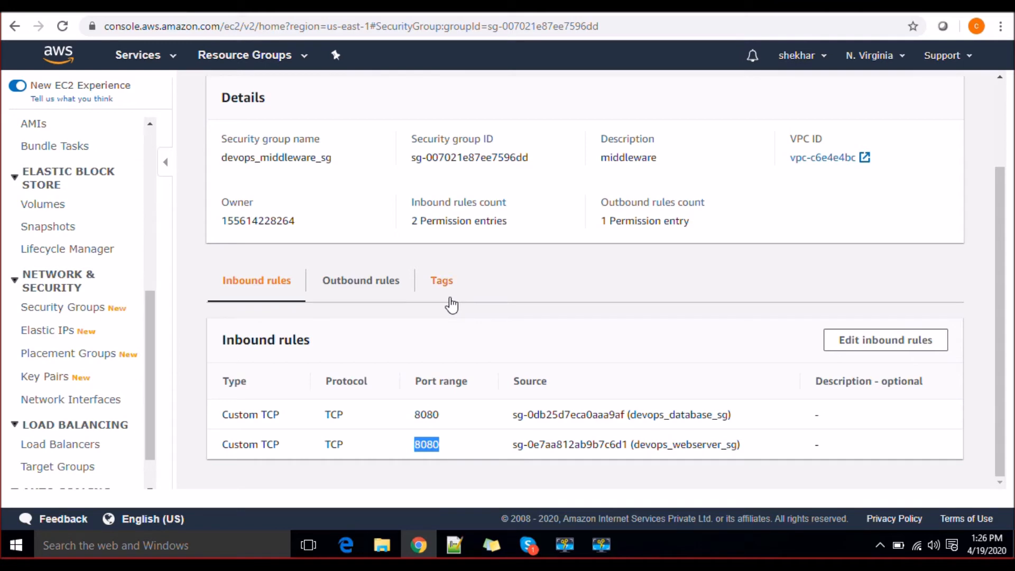
Step: Edit the inbound rules of devops_middleware_sg and add a third Custom TCP rule with port range 22
left_click(890, 340)
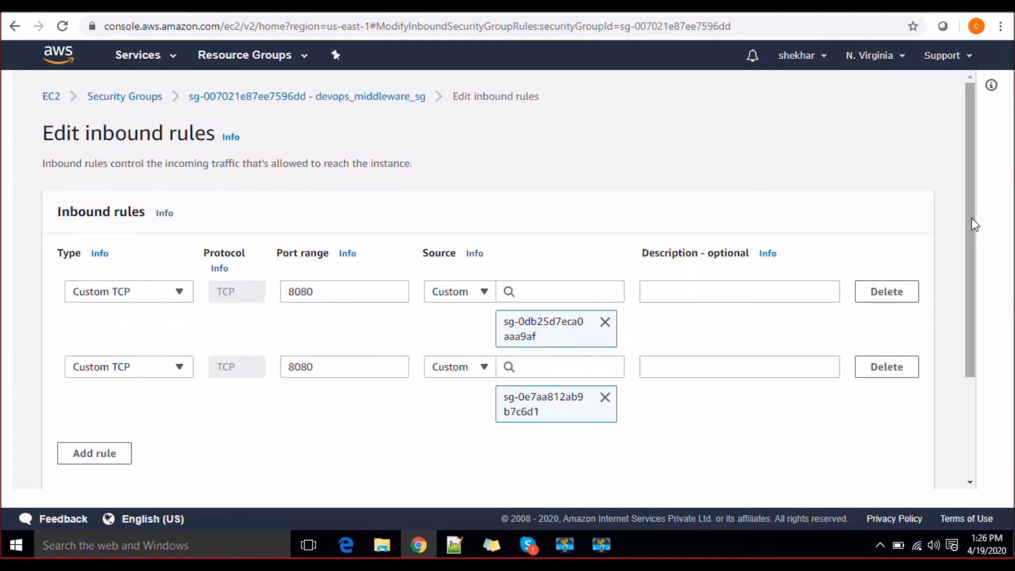
left_click_drag(974, 225, 978, 306)
left_click(94, 341)
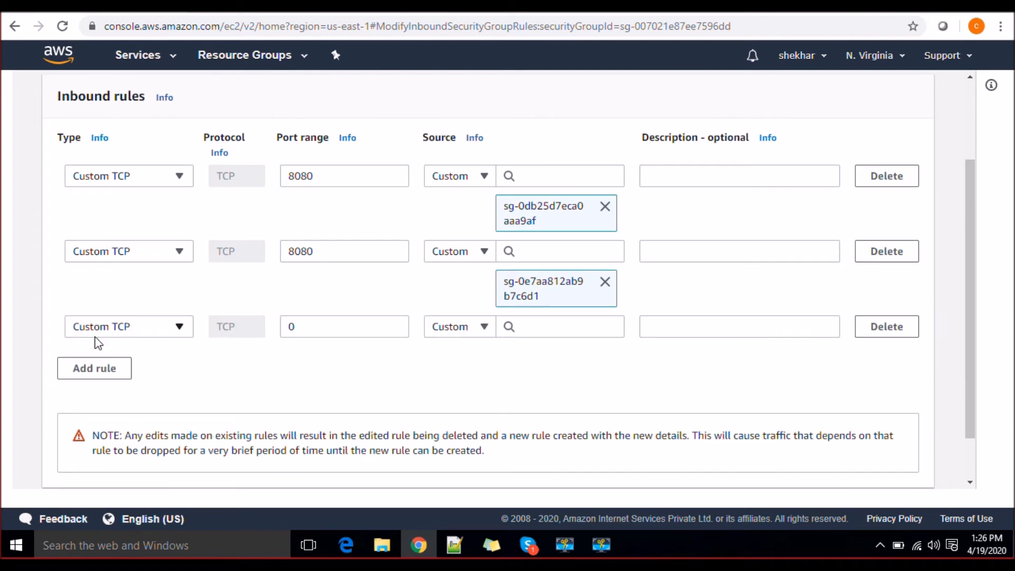
double_click(364, 320)
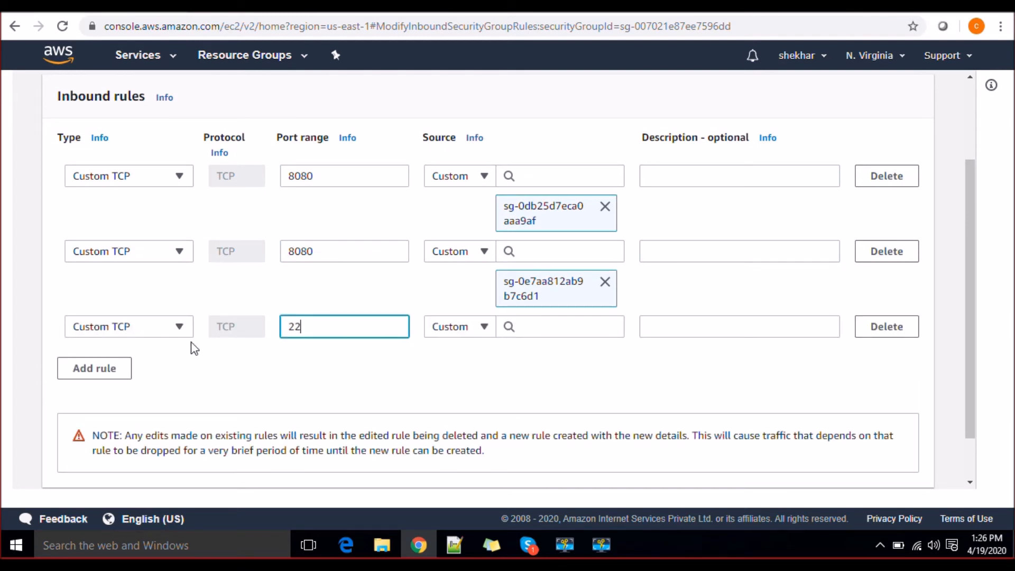
Step: Set the port 22 rule's source to Custom with the devops_webserver_sg security group
right_click(567, 335)
left_click(484, 326)
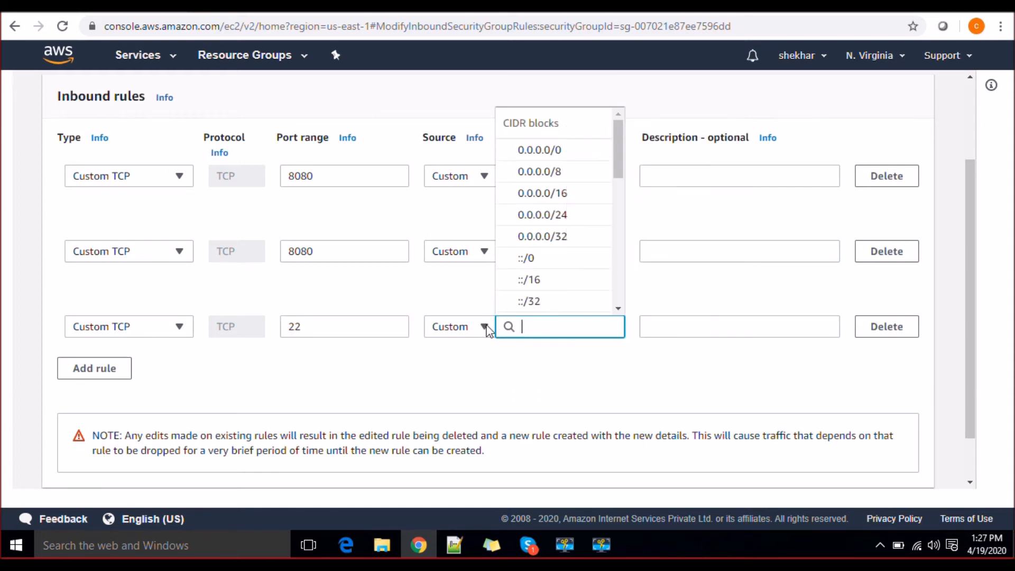
left_click(484, 326)
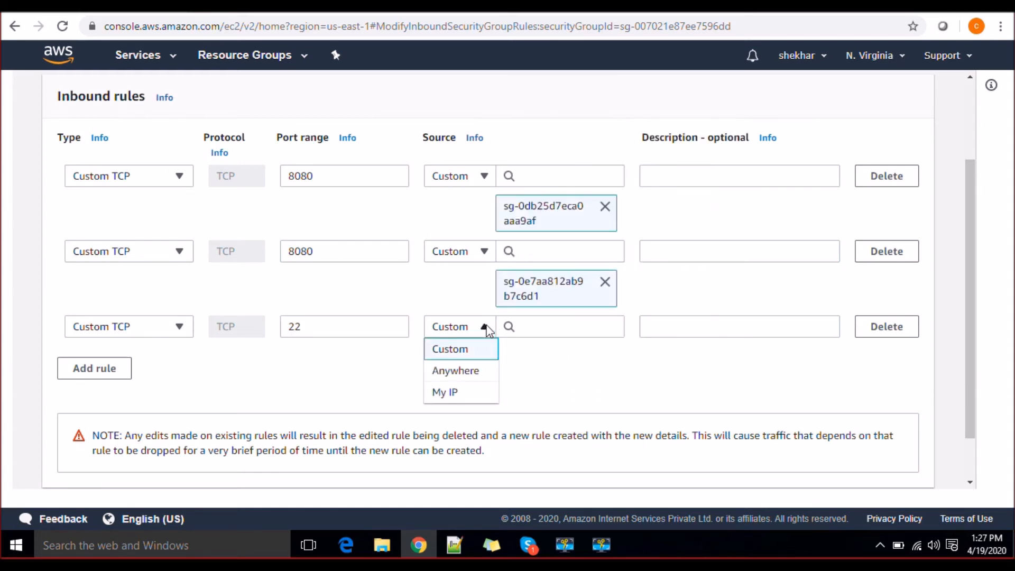
left_click(478, 351)
left_click(530, 327)
type("web")
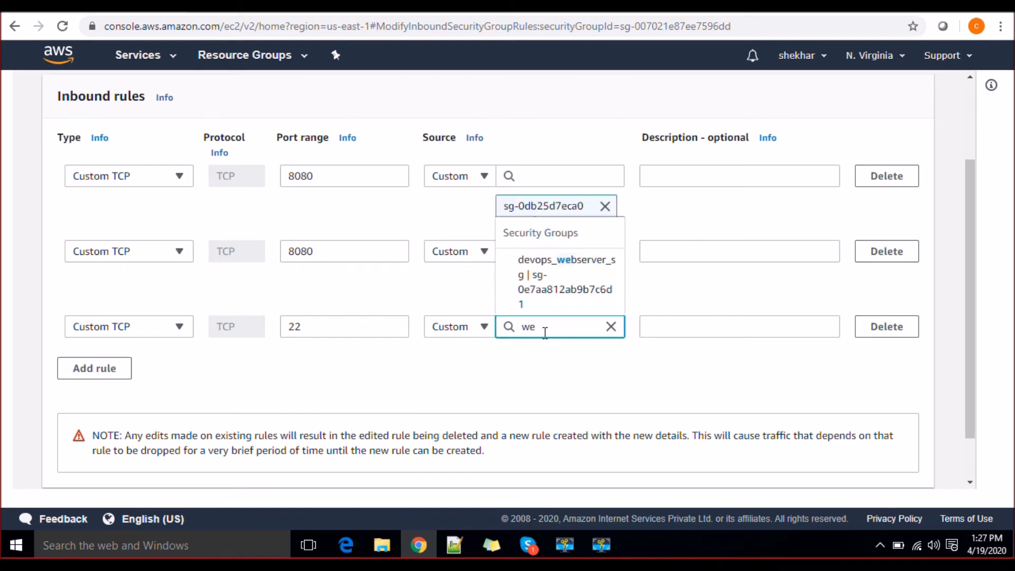
key("BackSpace")
key("BackSpace")
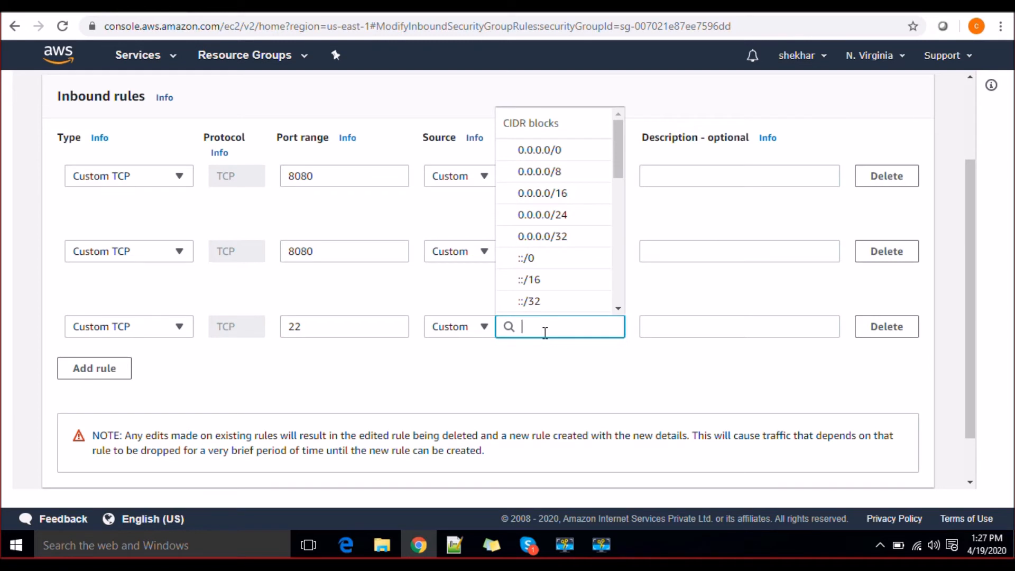
type("dev")
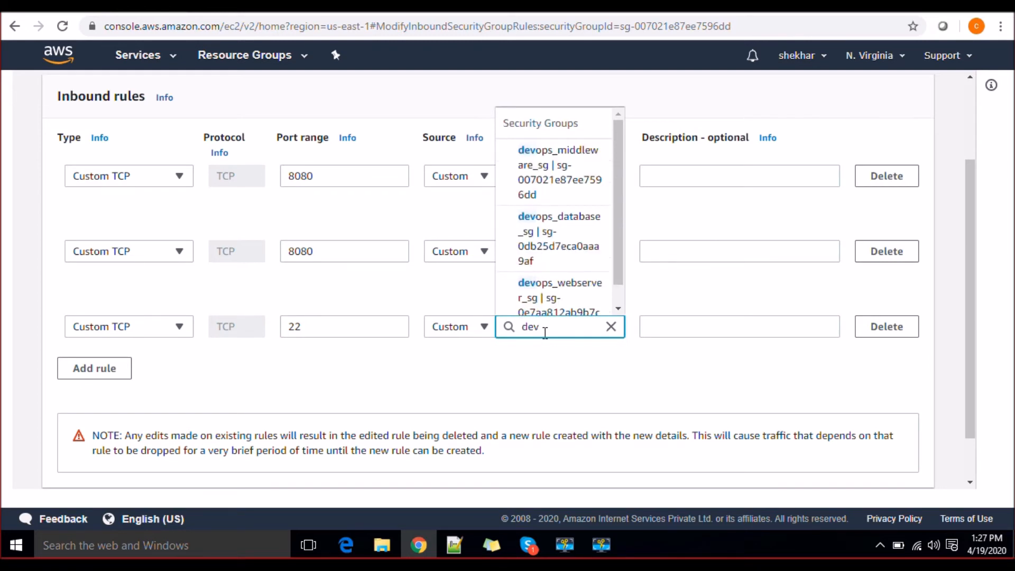
left_click(564, 290)
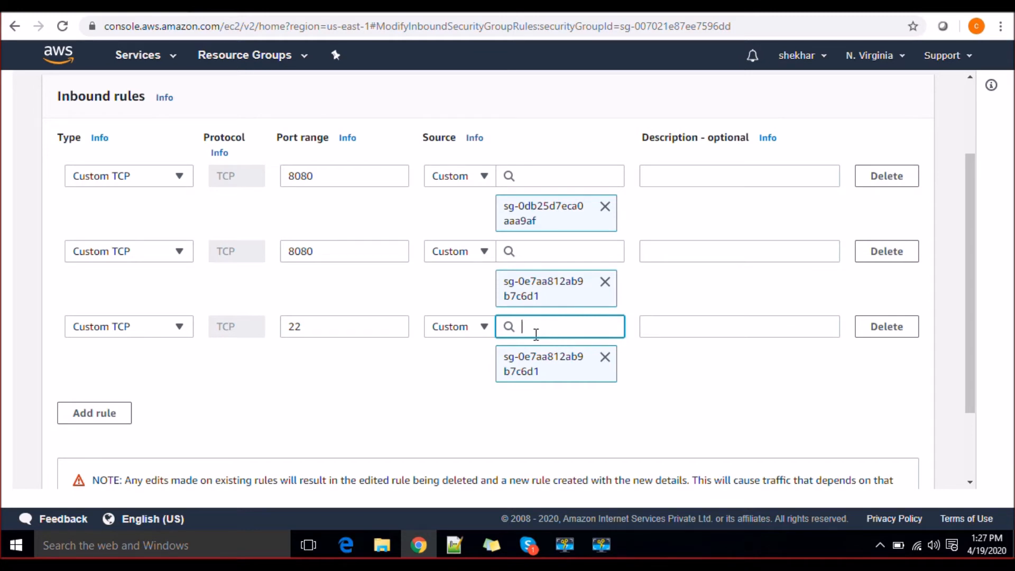
left_click(306, 437)
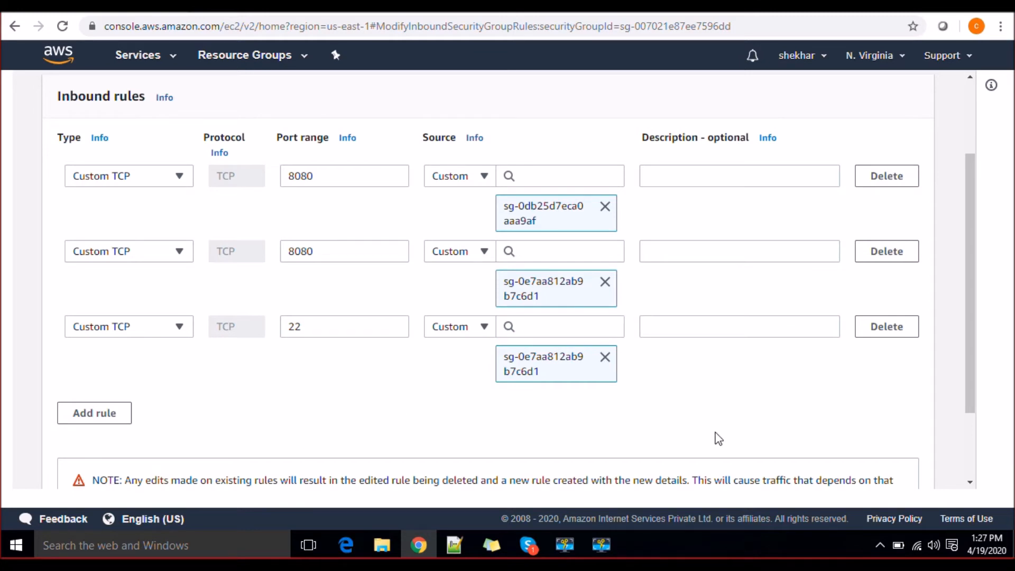
Step: Save the edited inbound rules of the middleware security group
left_click_drag(972, 337, 978, 431)
right_click(871, 475)
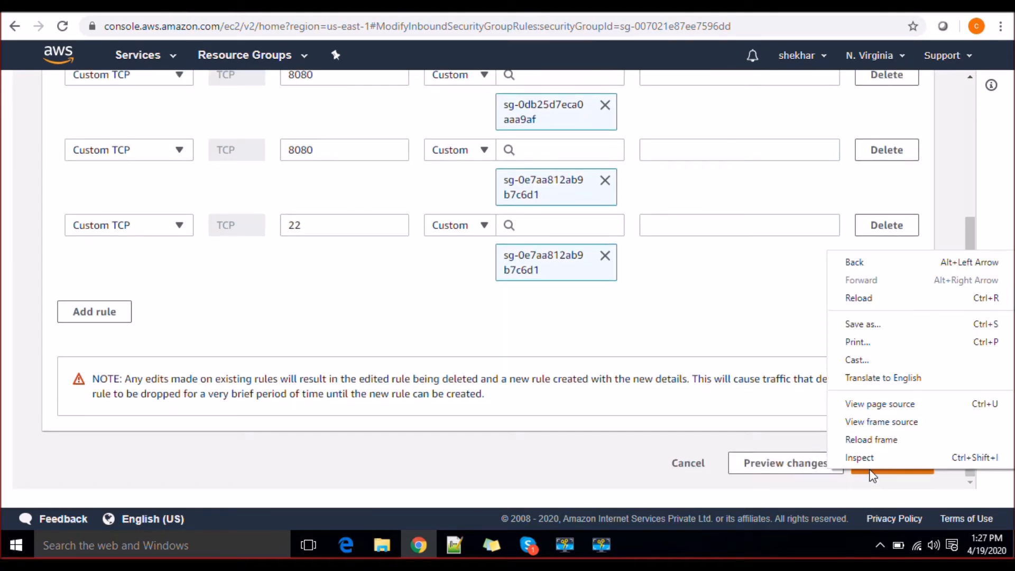
left_click(871, 472)
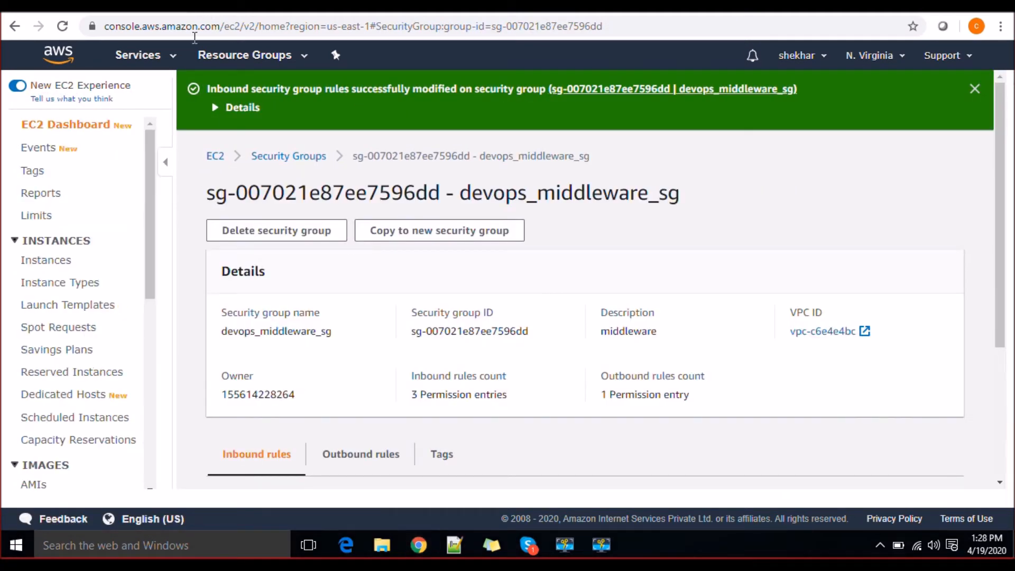
right_click(152, 187)
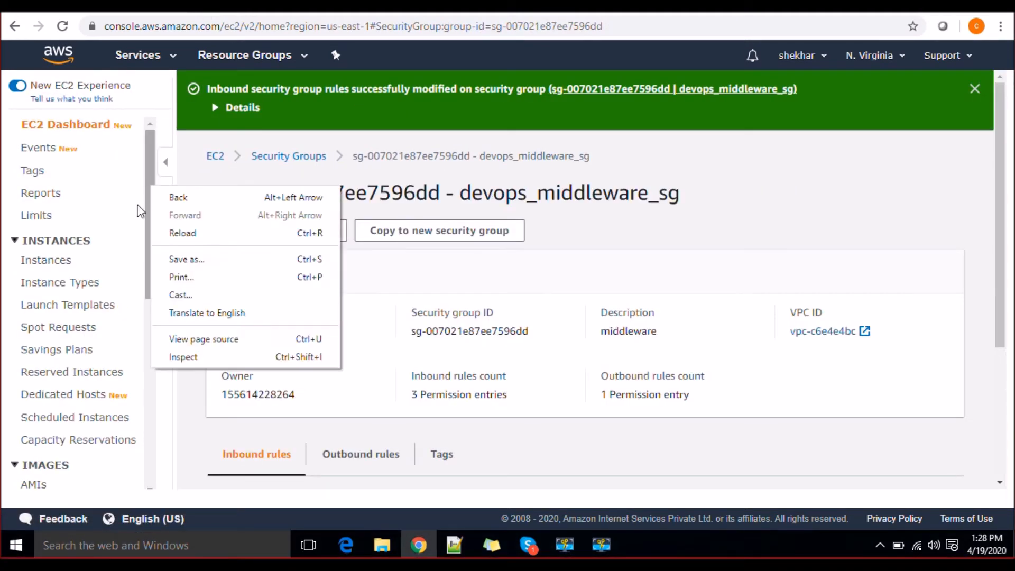
Step: Start launching a new EC2 instance and select the 64-bit (x86) Red Hat Enterprise Linux 8 AMI
left_click(65, 263)
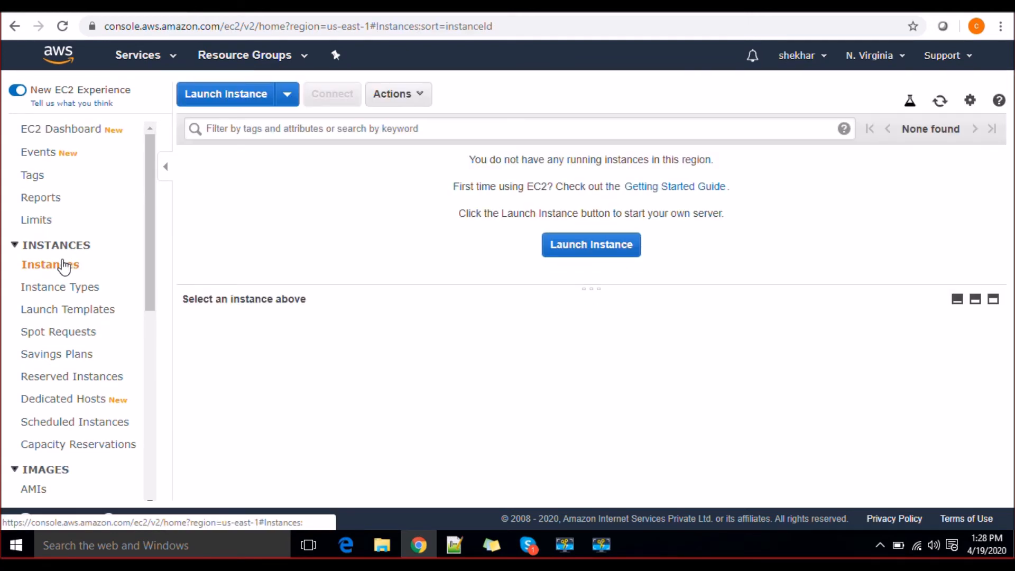
left_click(567, 247)
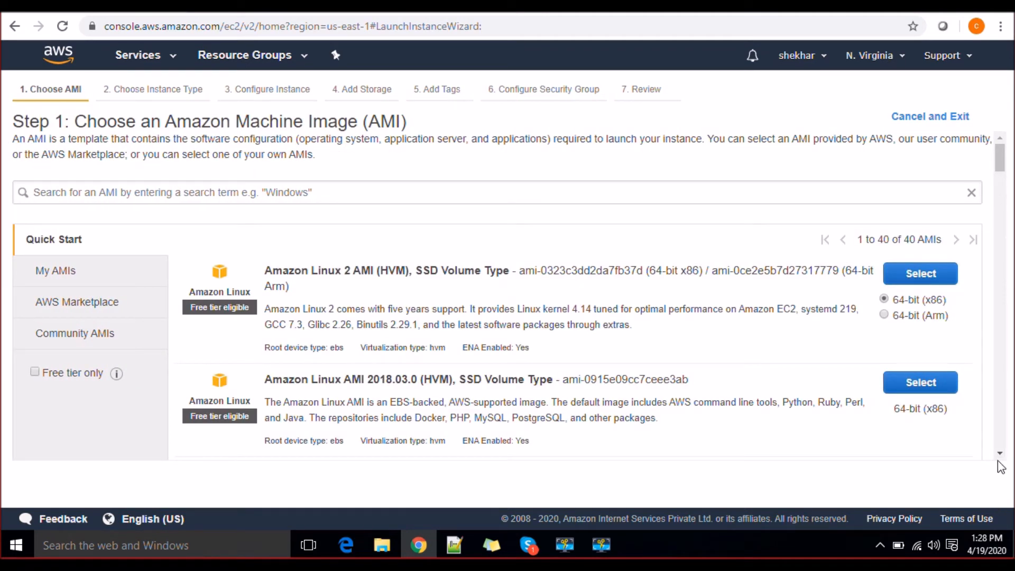
scroll(999, 452, "down", 2)
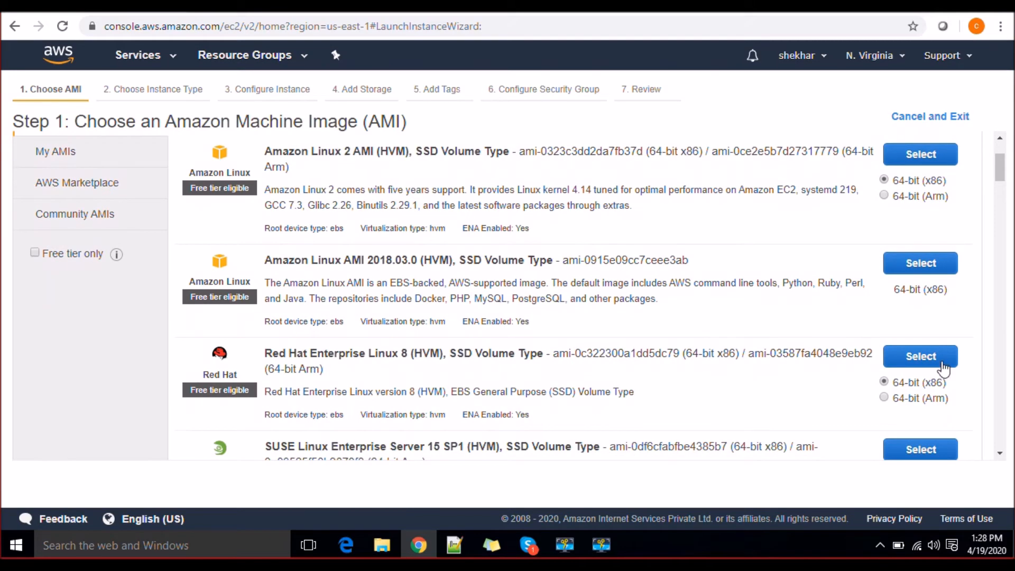
left_click(941, 363)
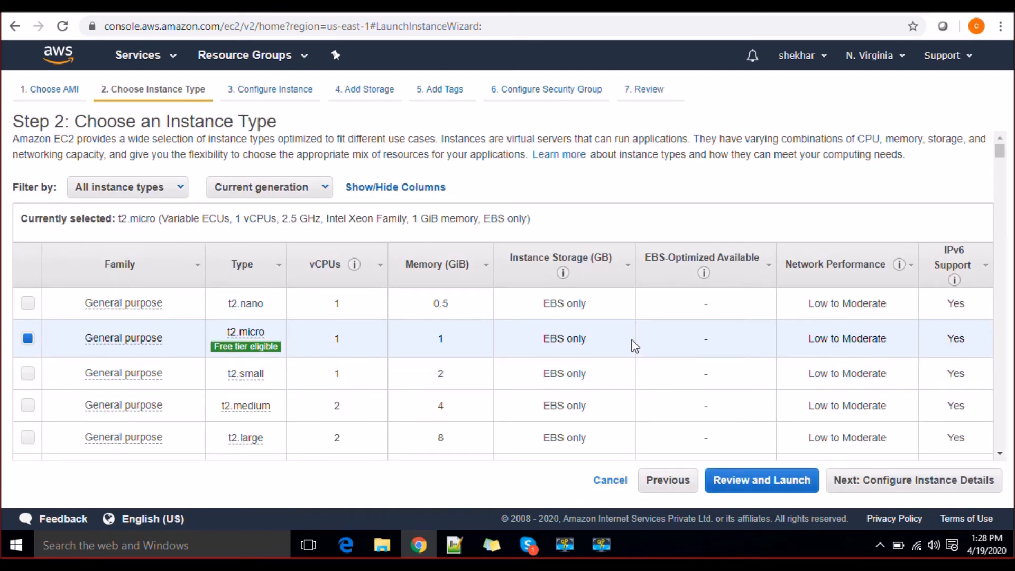
Step: Keep the t2.micro instance type and the default instance details, and continue to the storage settings
left_click(901, 481)
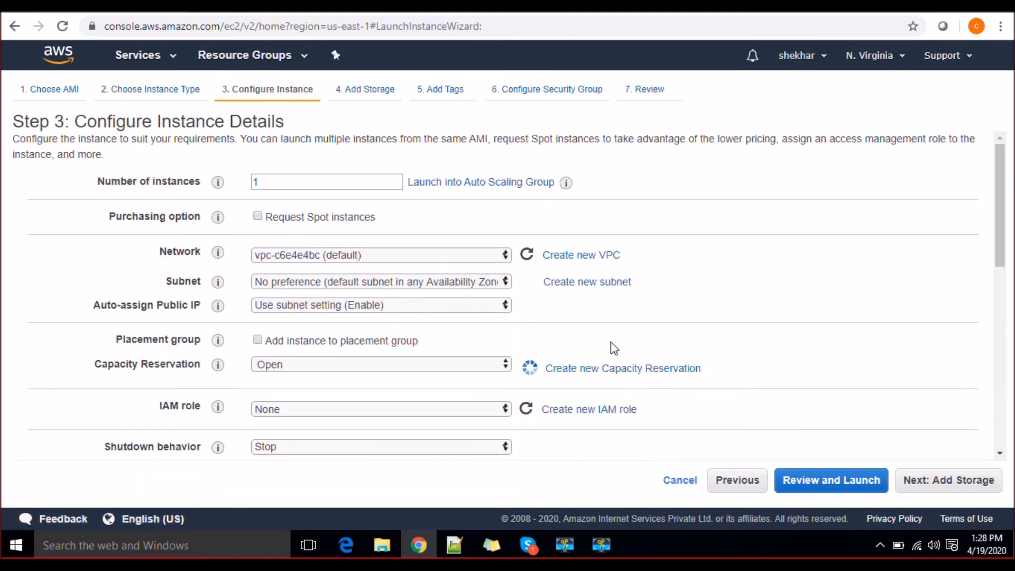
left_click_drag(999, 228, 999, 251)
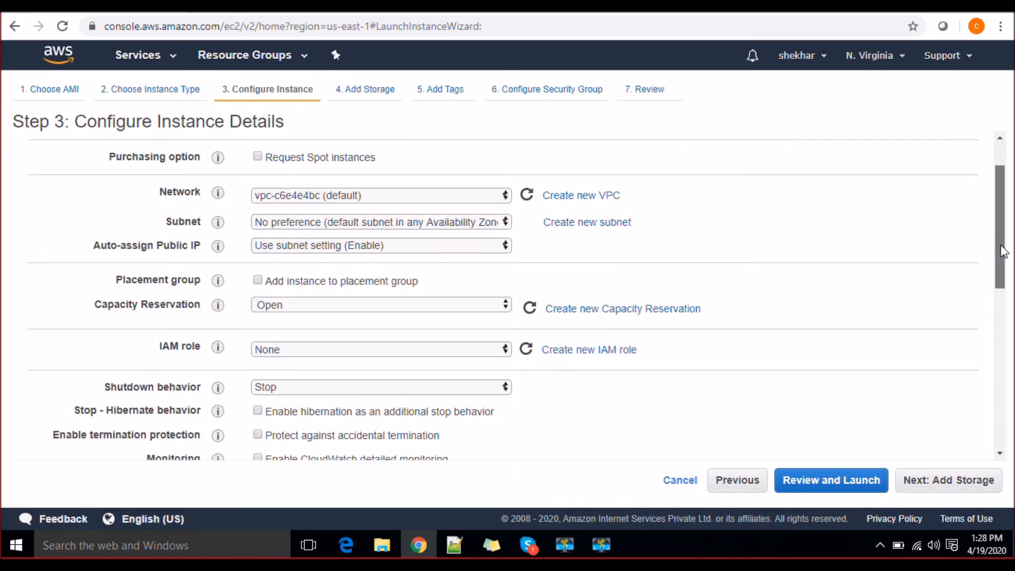
left_click(934, 489)
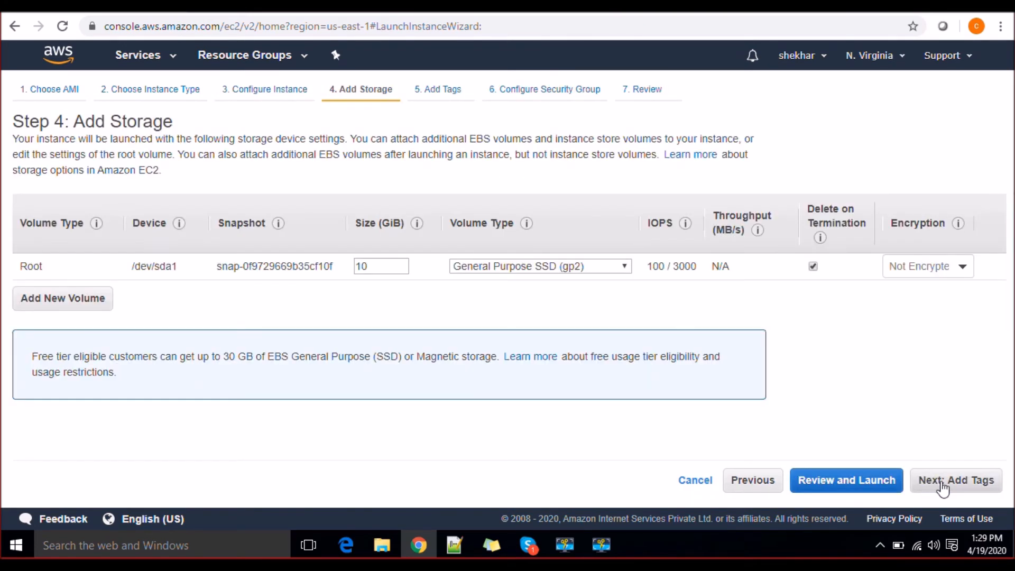
Step: Keep the default storage and add a tag with key Name and value Webserver to the instance
left_click(943, 487)
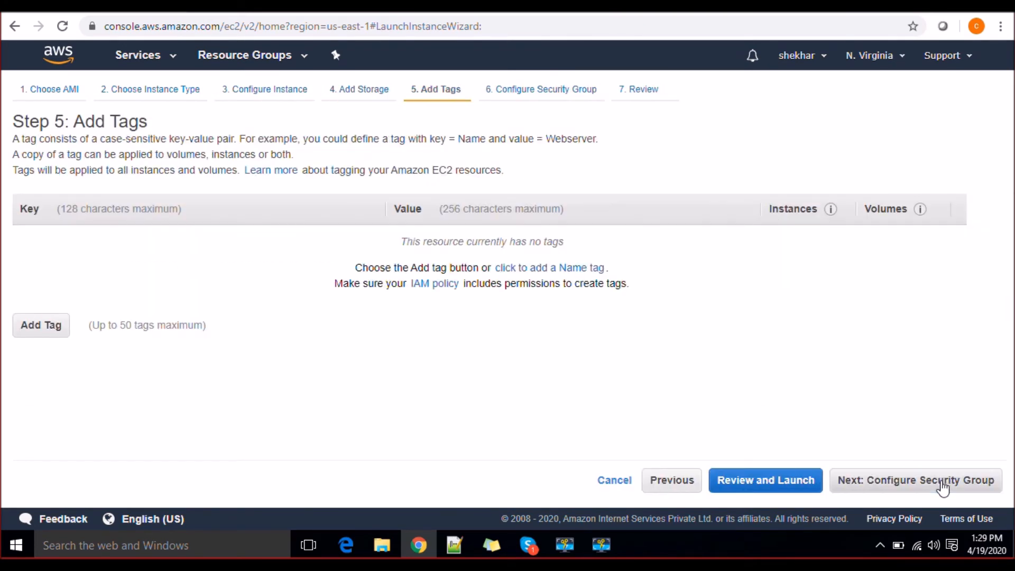
left_click(64, 336)
type("n")
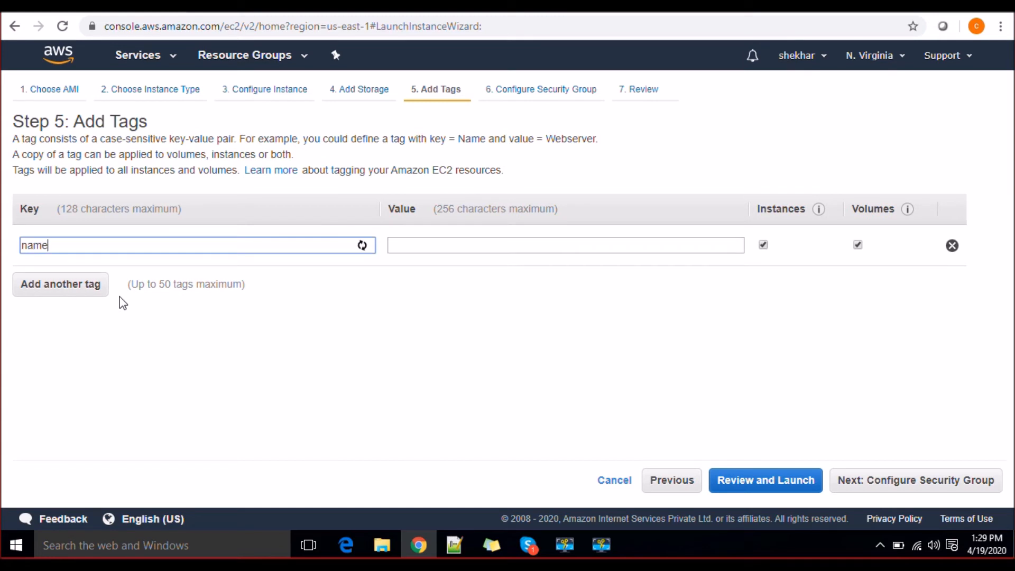
type("ame")
key("Tab")
type("Webserv")
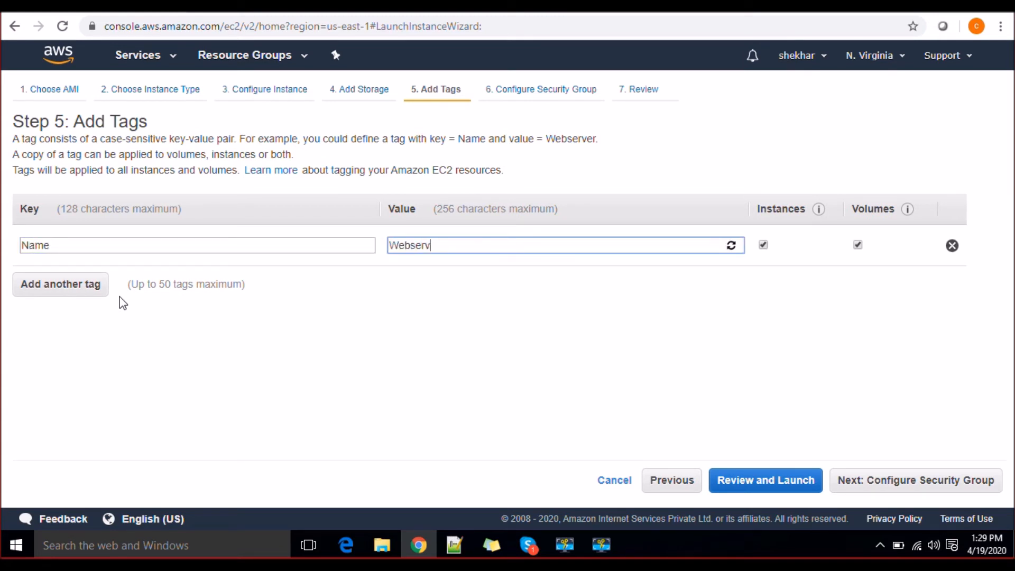
Step: Assign the existing devops_webserver_sg security group to the instance
left_click(869, 484)
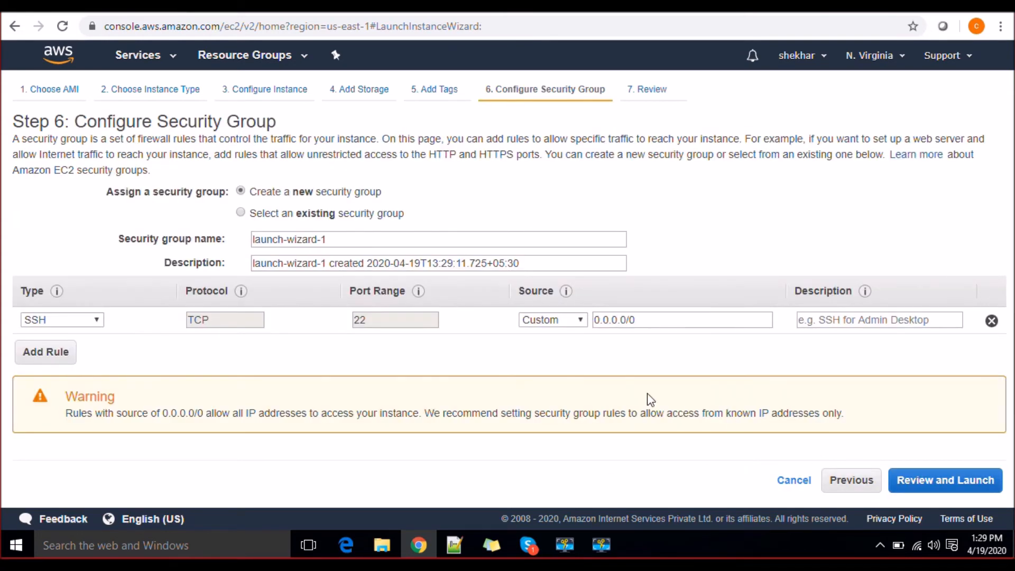
left_click(240, 212)
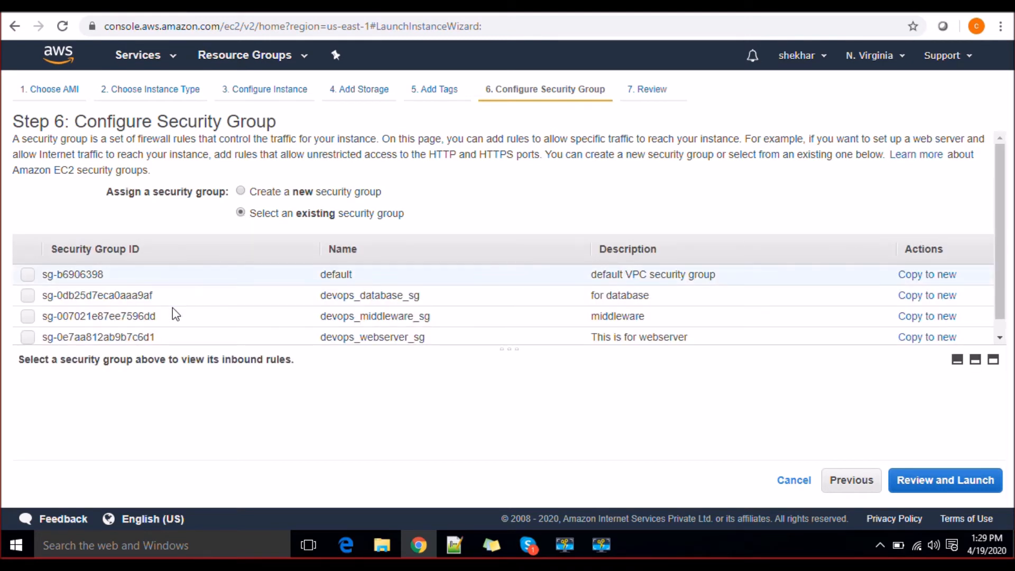
left_click(28, 337)
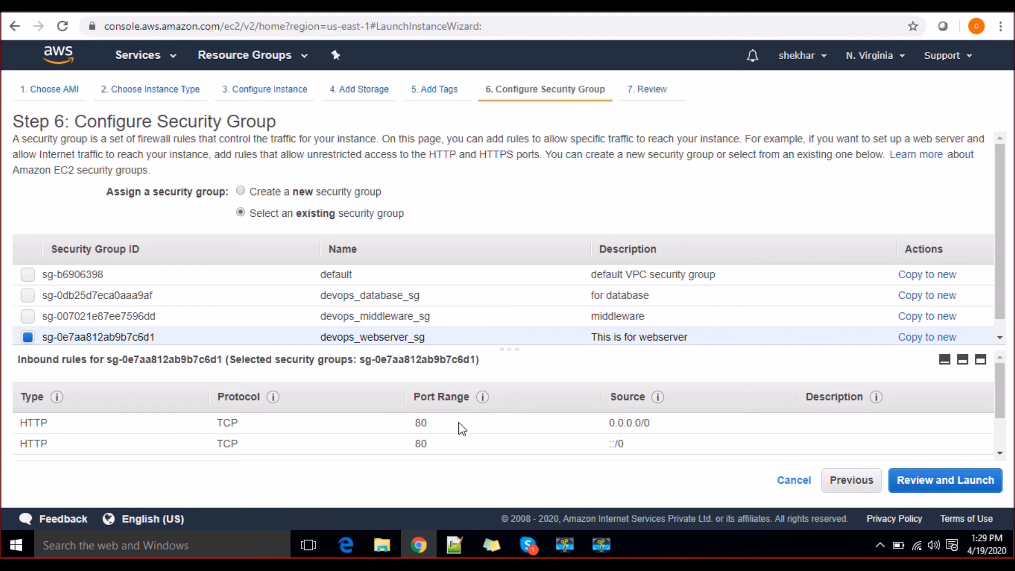
Step: Examine the port ranges and sources of the devops_webserver_sg inbound rules, including HTTP and SSH
left_click_drag(611, 421, 649, 433)
left_click(594, 424)
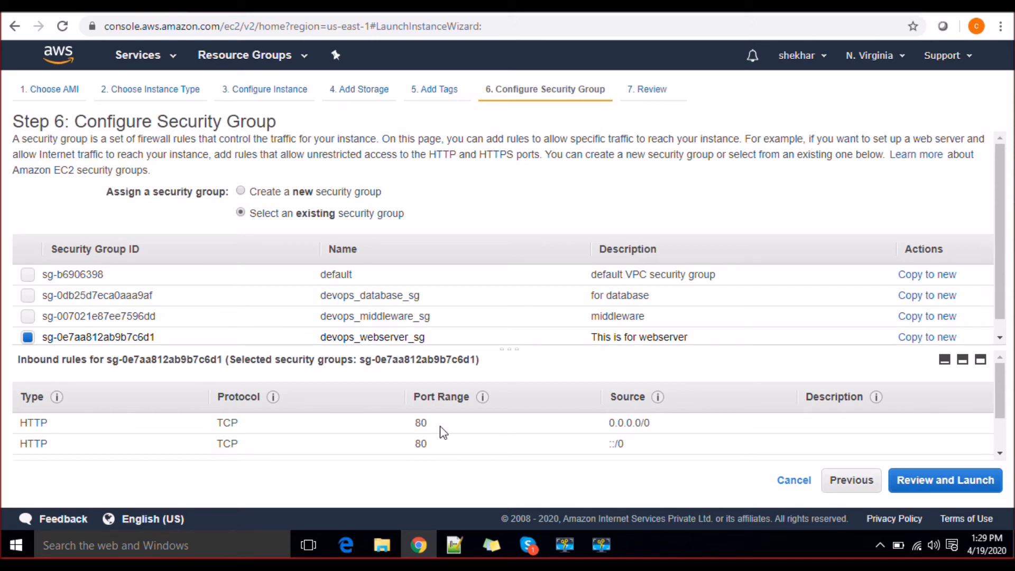
left_click_drag(420, 421, 430, 423)
left_click_drag(1000, 413, 1001, 430)
left_click_drag(412, 440, 425, 441)
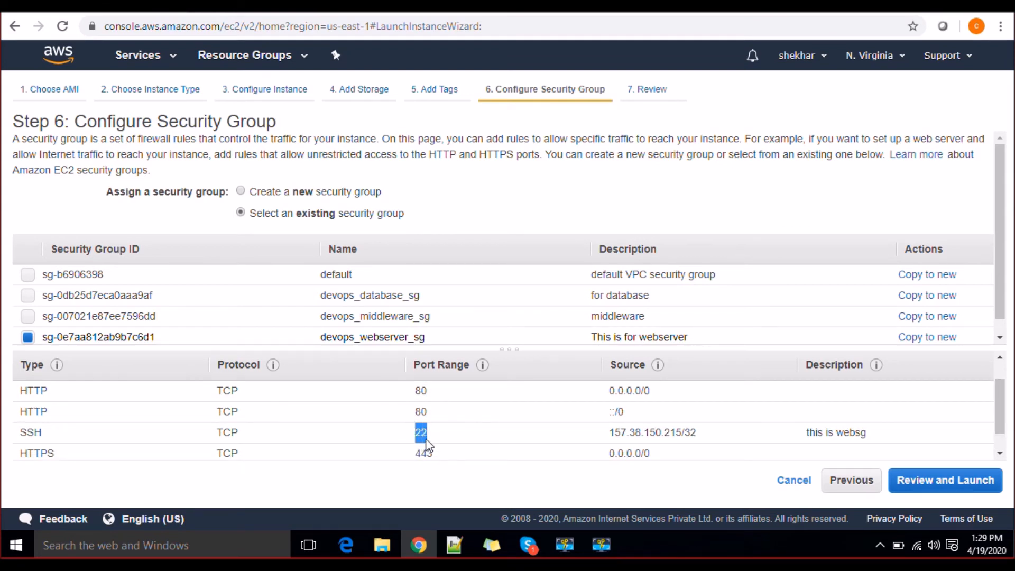
left_click_drag(613, 432, 697, 431)
left_click(655, 433)
left_click_drag(608, 434, 700, 440)
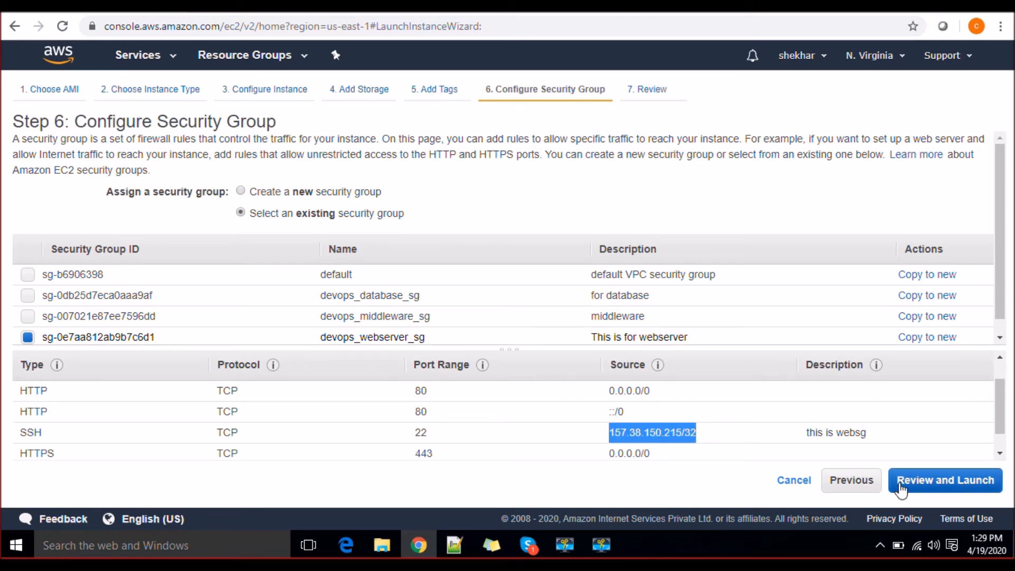
Step: Continue through the launch review to the key pair selection for the web server instance
left_click(920, 482)
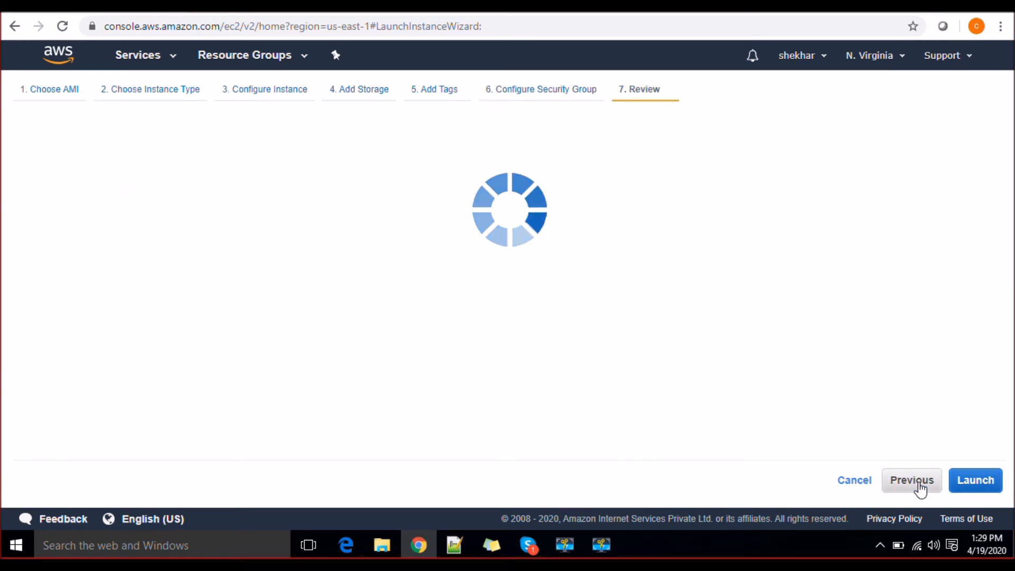
left_click(965, 482)
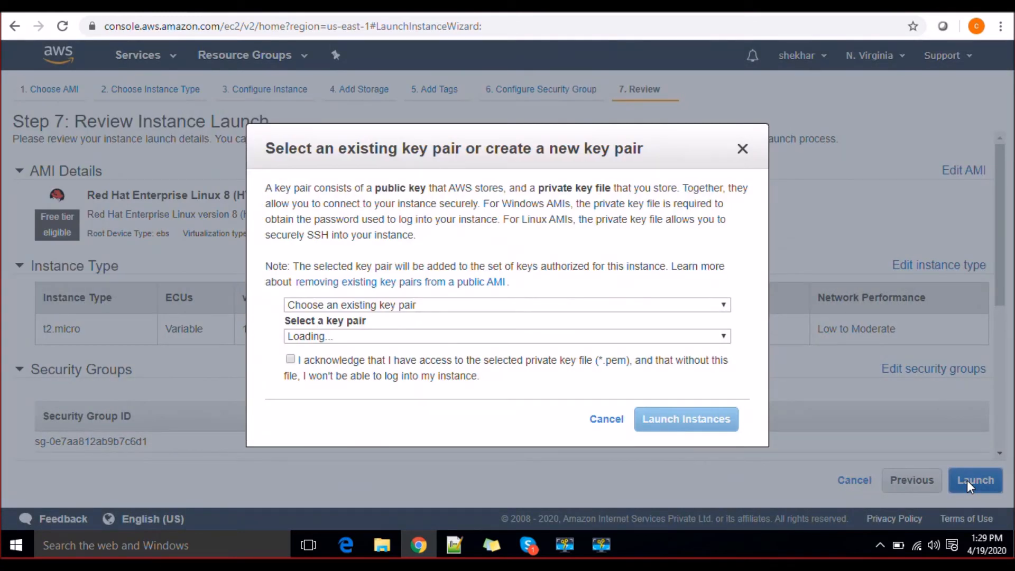
left_click(313, 336)
left_click(312, 347)
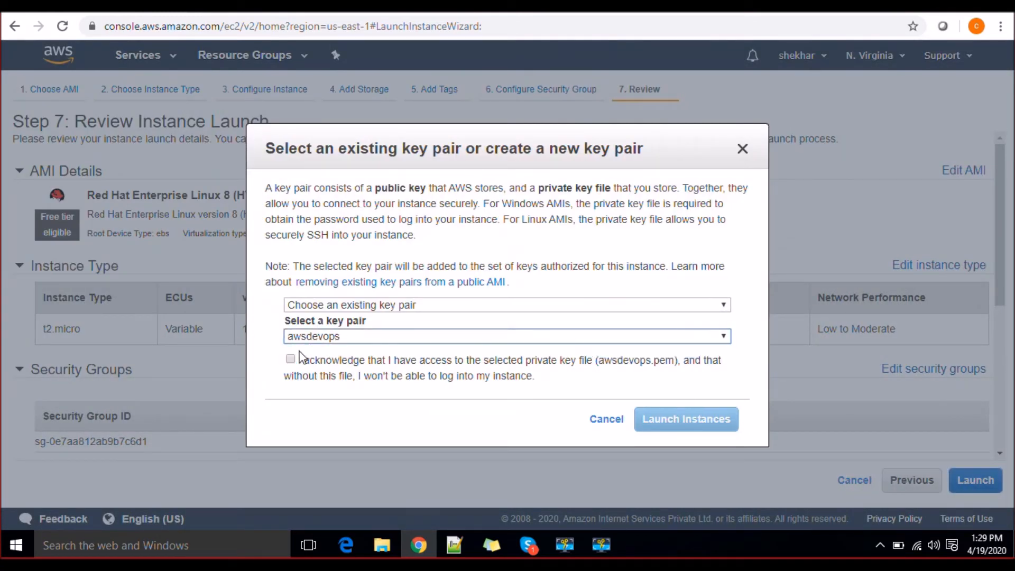
left_click(290, 360)
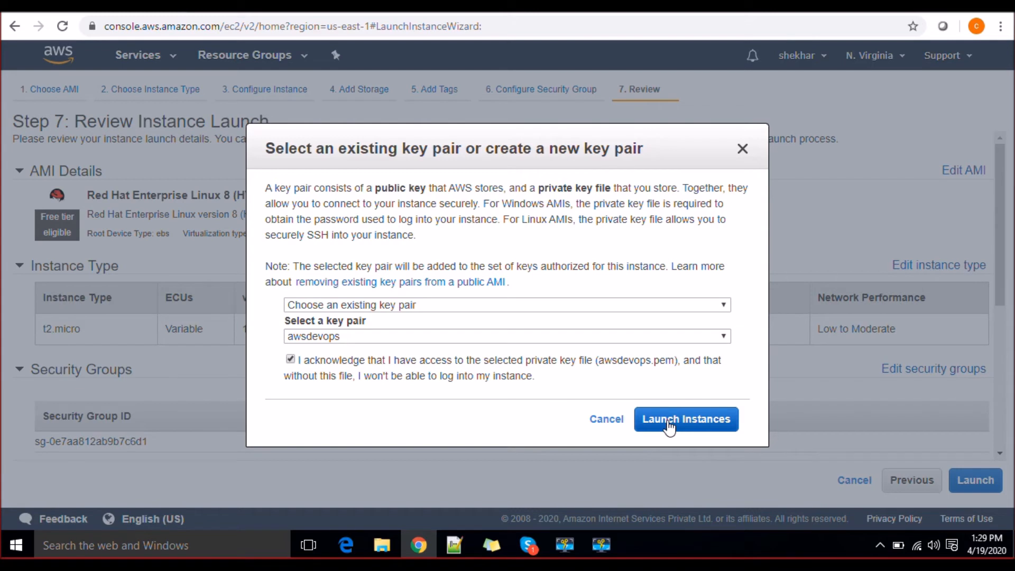
Step: Create and download a new key pair named devops1 and launch the web server instance with it
right_click(368, 428)
left_click(669, 357)
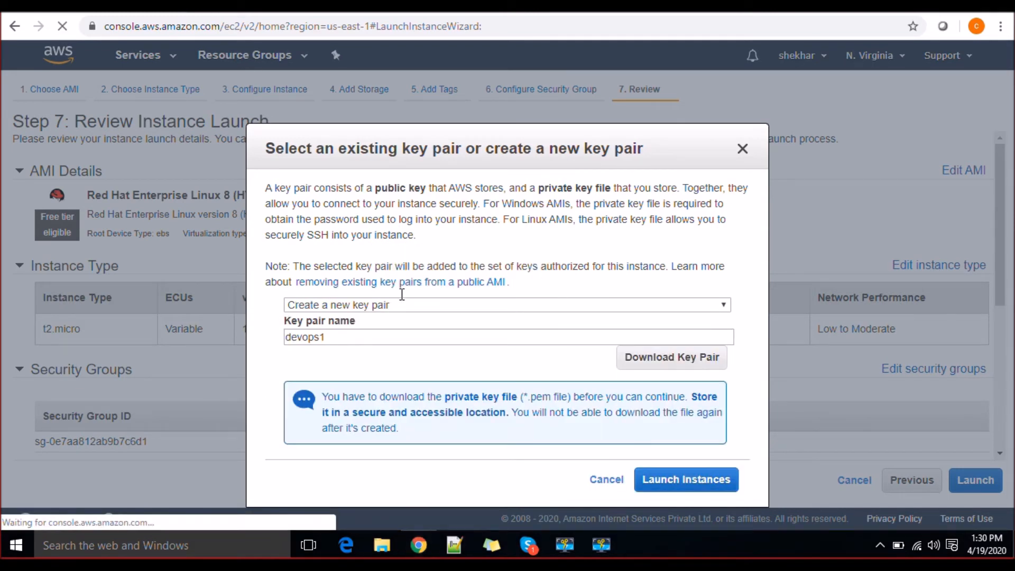
left_click(682, 479)
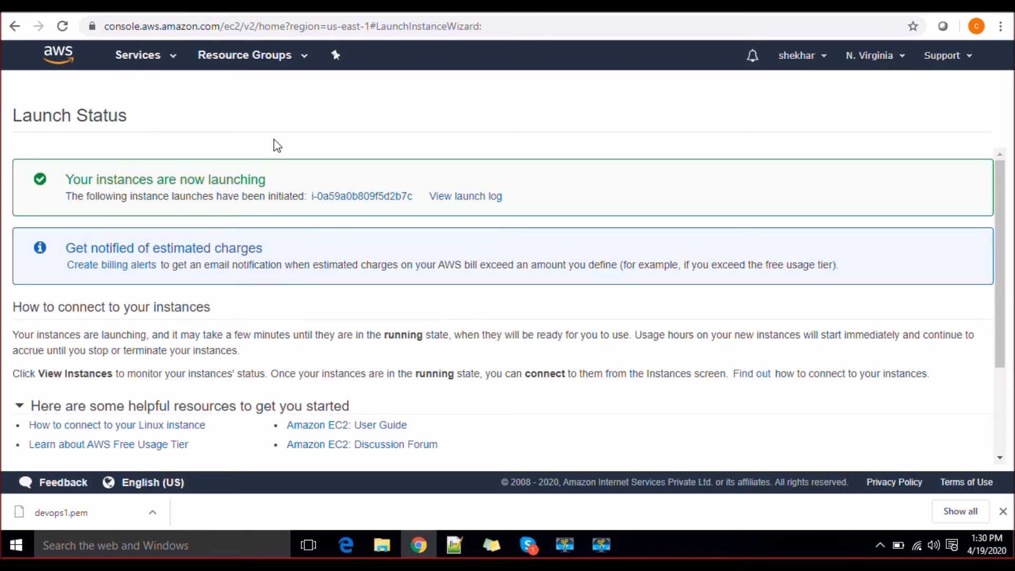
Step: View the launched Webserver instance and start another instance launch with the 64-bit (x86) Red Hat Enterprise Linux 8 AMI
left_click(378, 198)
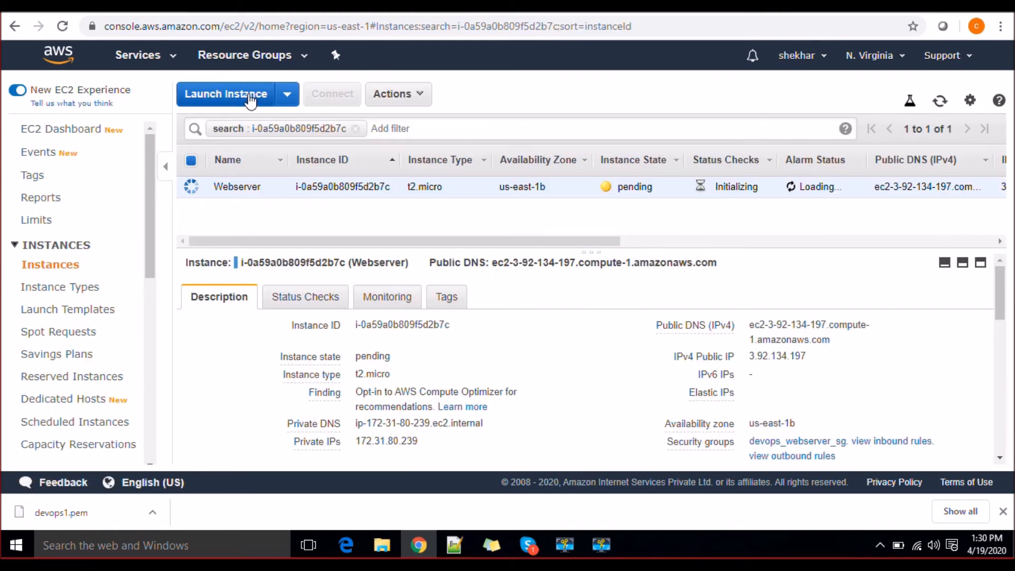
left_click(264, 104)
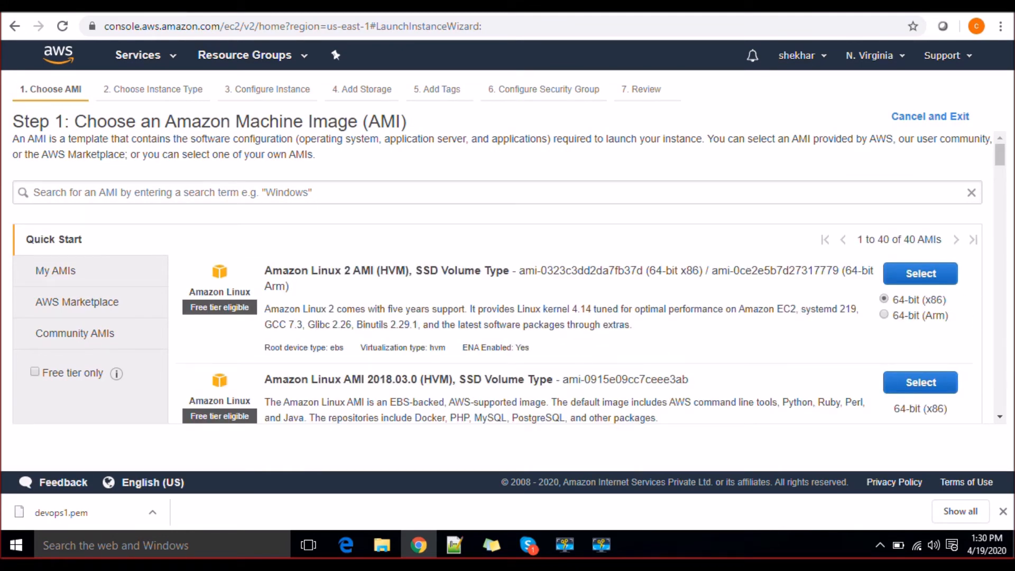
left_click(999, 417)
scroll(1000, 419, "down", 3)
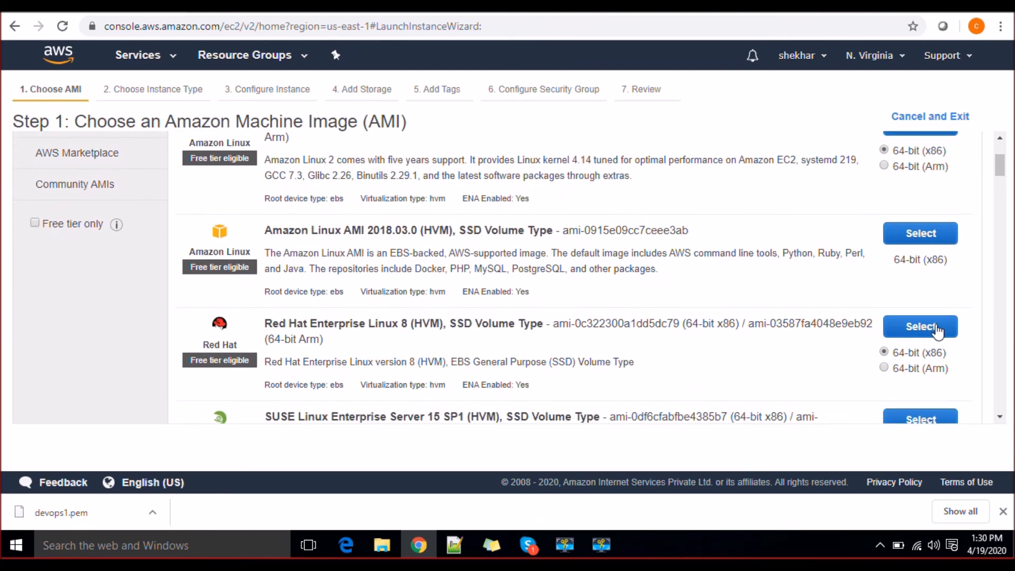
left_click(934, 328)
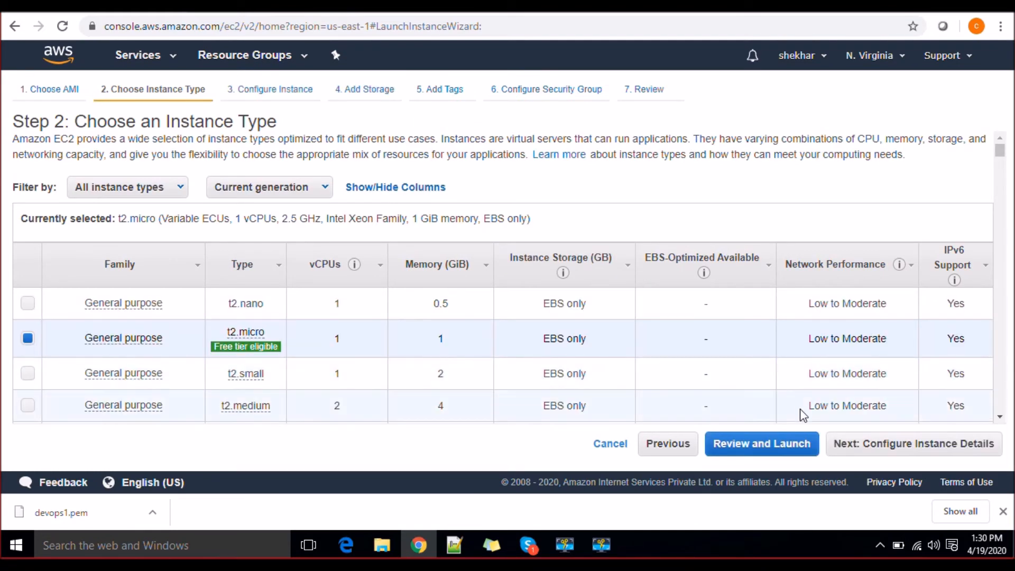
Step: Keep the t2.micro type, default instance details and default storage, and continue to the tags
left_click(909, 449)
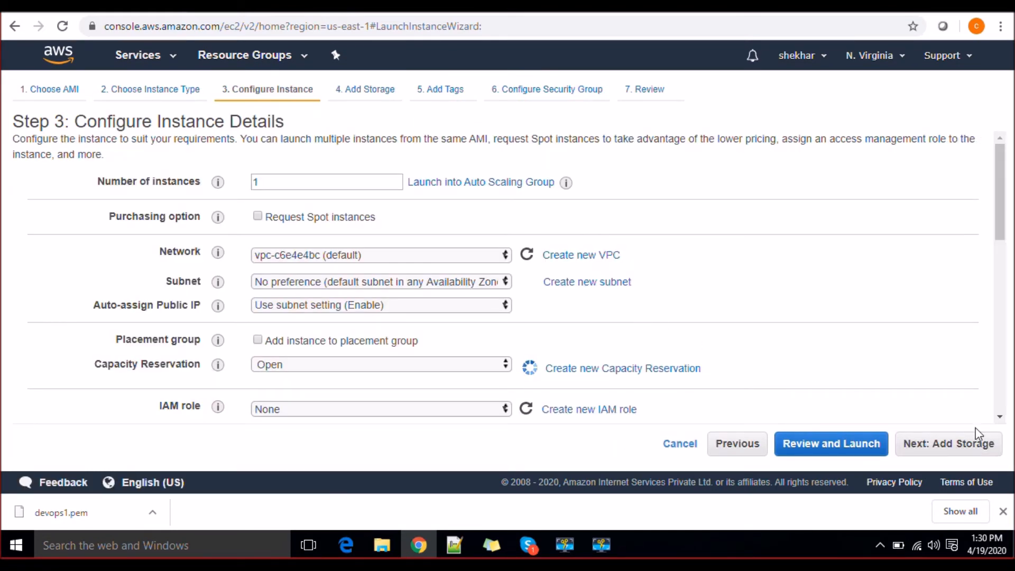
left_click(978, 445)
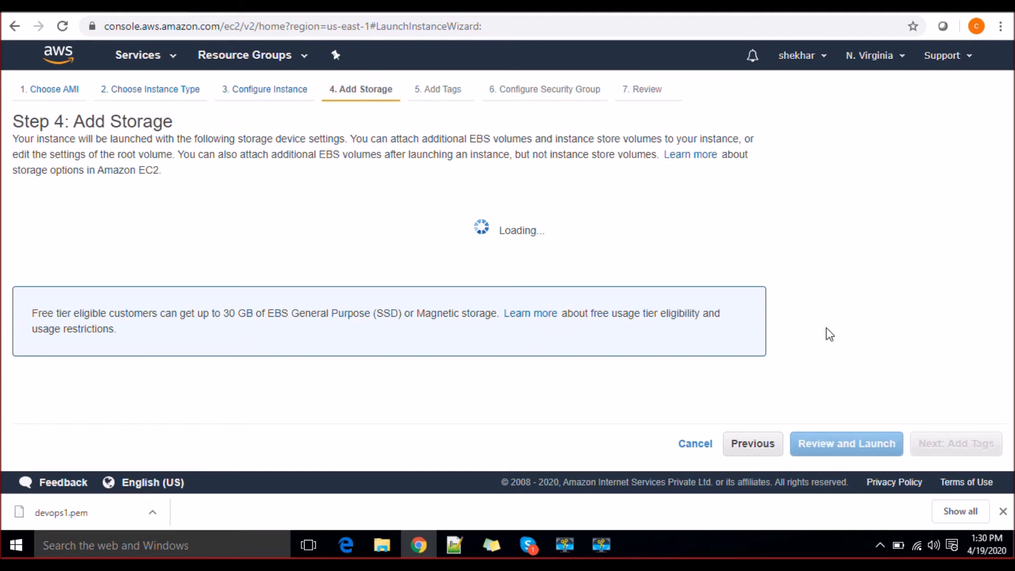
left_click(947, 447)
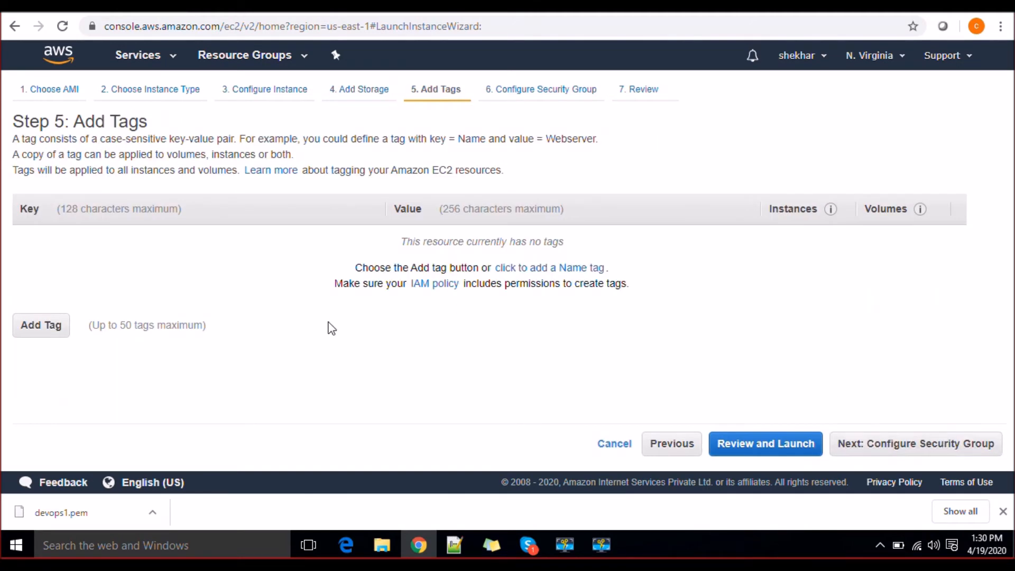
Step: Add a tag with key Name and value Database to the second instance
left_click(48, 333)
type("W")
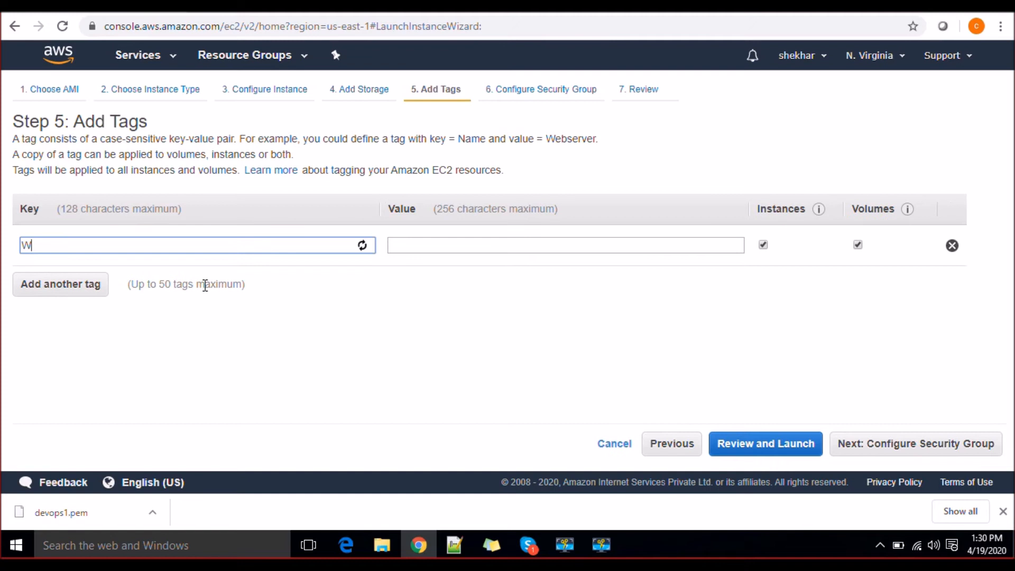
type("atabase")
key("BackSpace")
key("BackSpace")
key("BackSpace")
key("BackSpace")
key("BackSpace")
key("BackSpace")
key("BackSpace")
type("Name")
key("Tab")
type("Database")
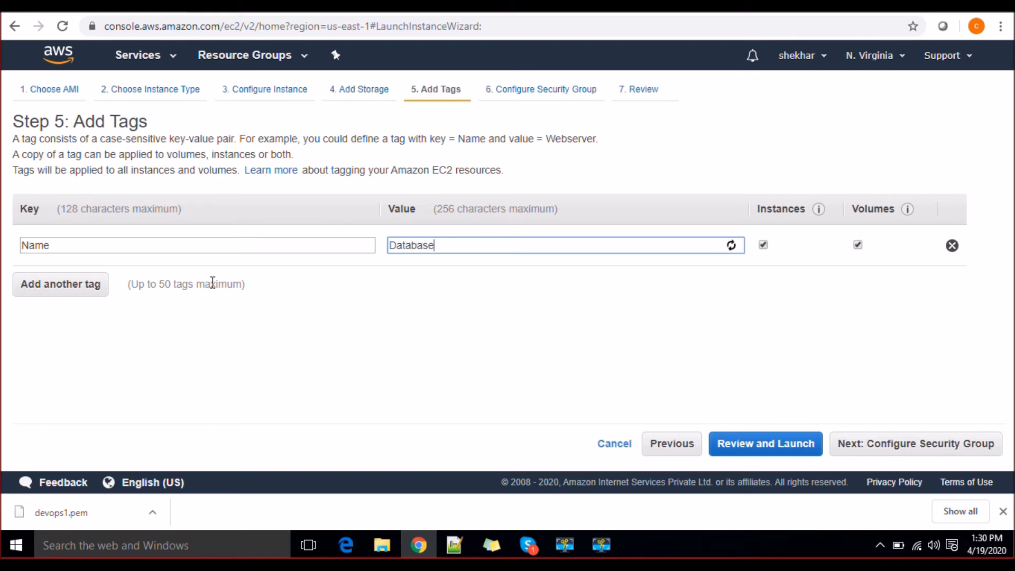
Step: Assign the existing devops_database_sg security group to the instance and check its inbound rules' ports and sources
left_click(857, 443)
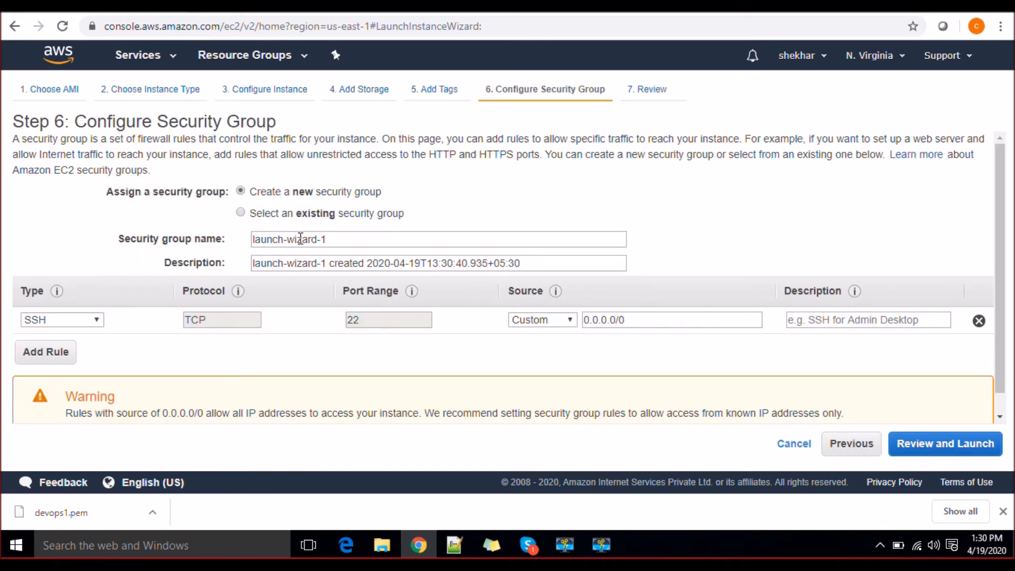
left_click(298, 216)
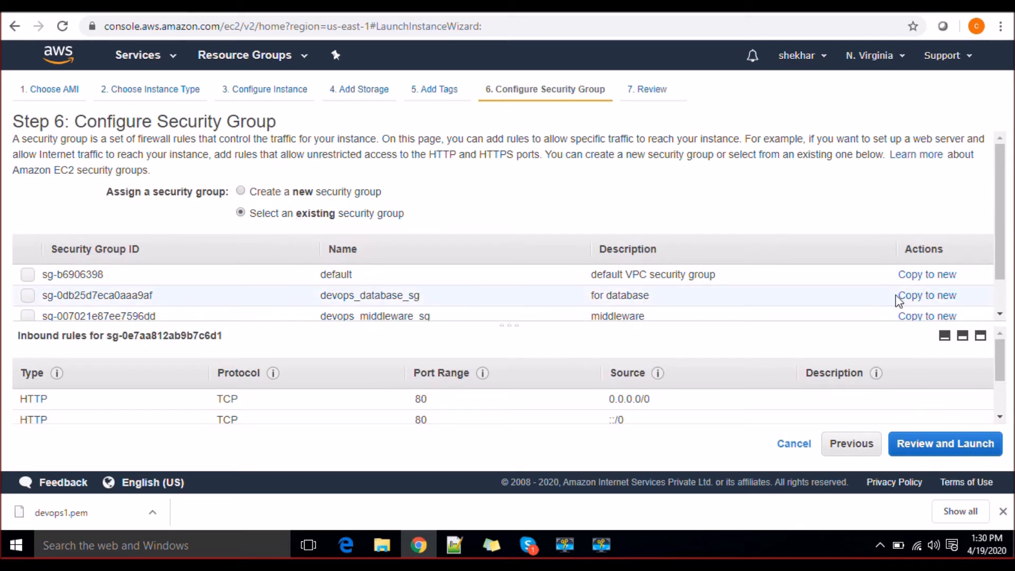
left_click(999, 313)
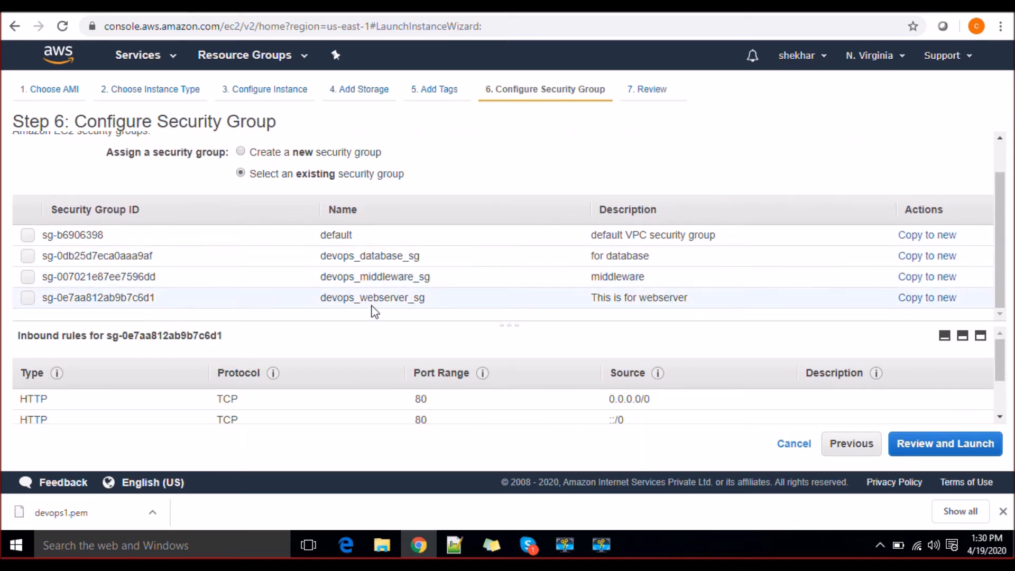
left_click(28, 256)
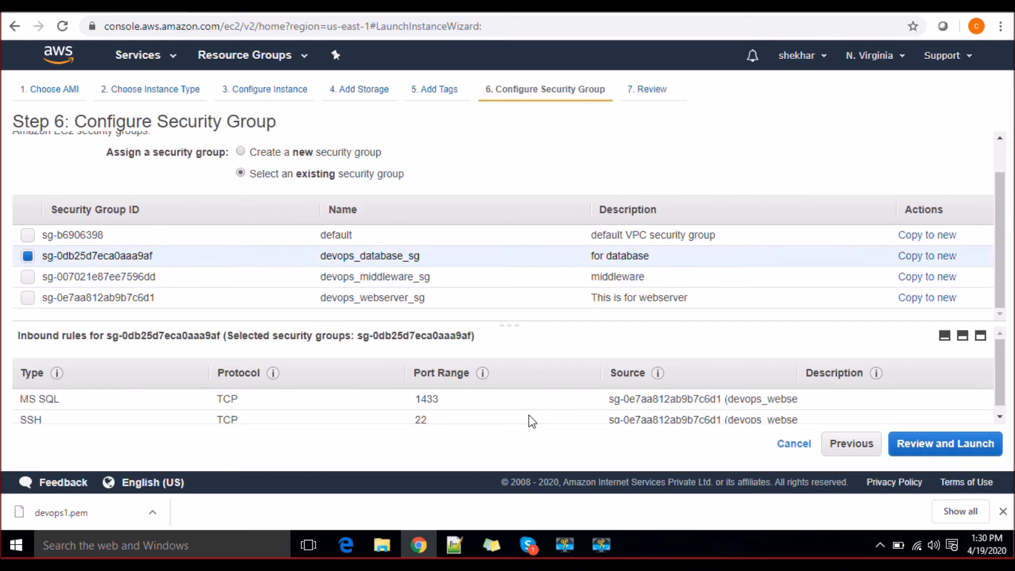
left_click_drag(997, 344, 997, 353)
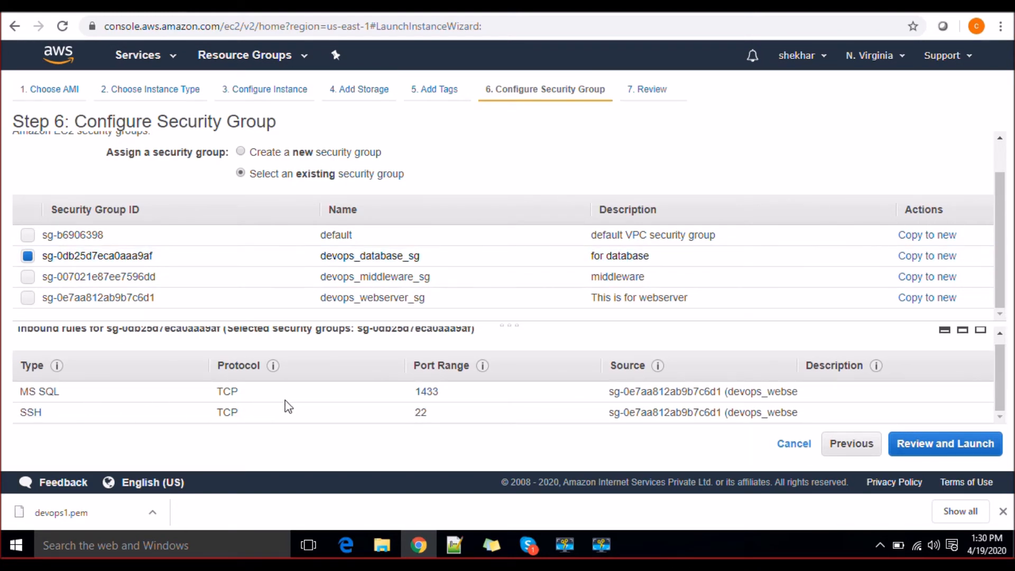
left_click_drag(418, 391, 440, 393)
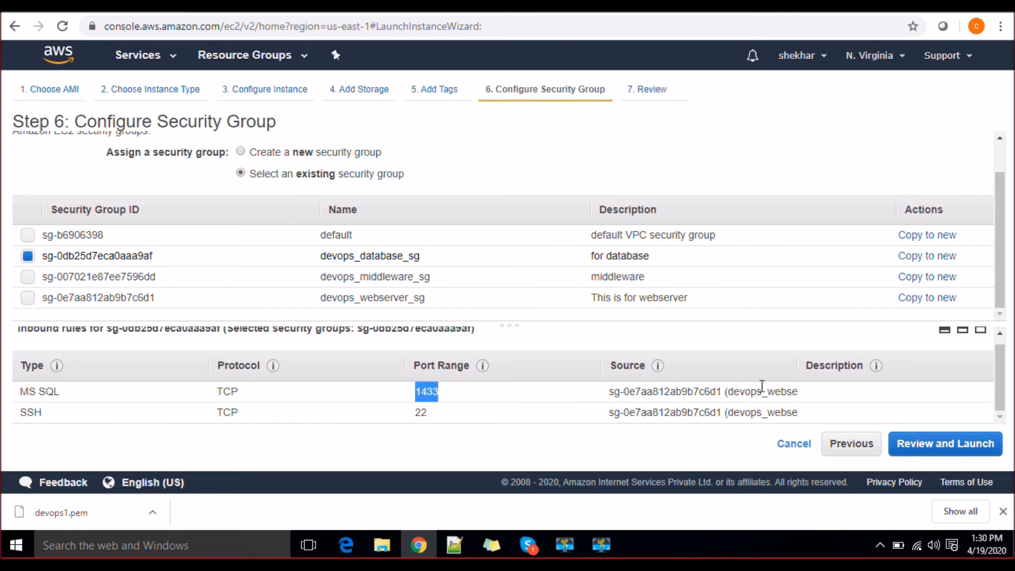
left_click_drag(759, 391, 796, 390)
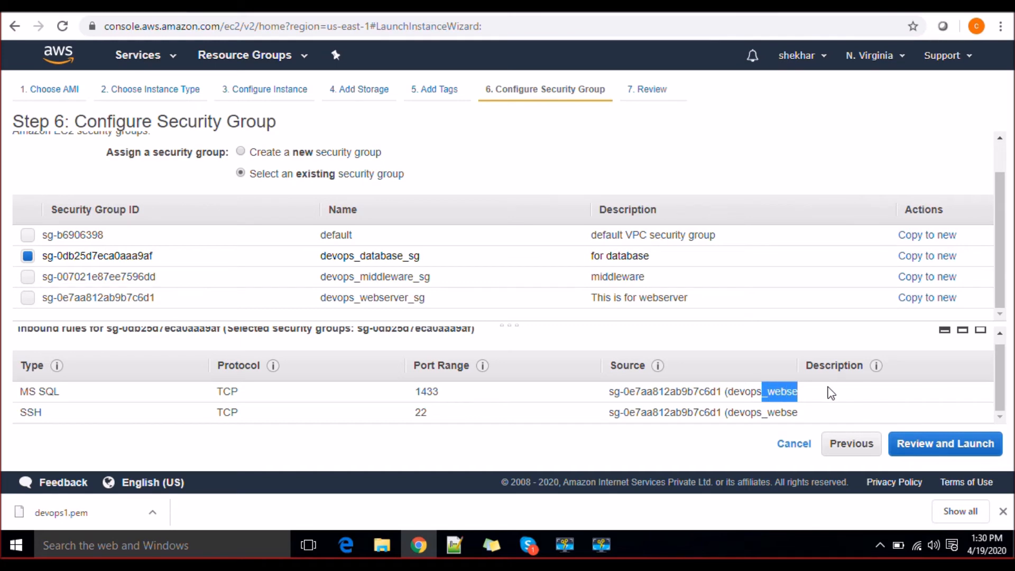
Step: Launch the database instance with the existing devops1 key pair, acknowledging access to its private key file
left_click(962, 446)
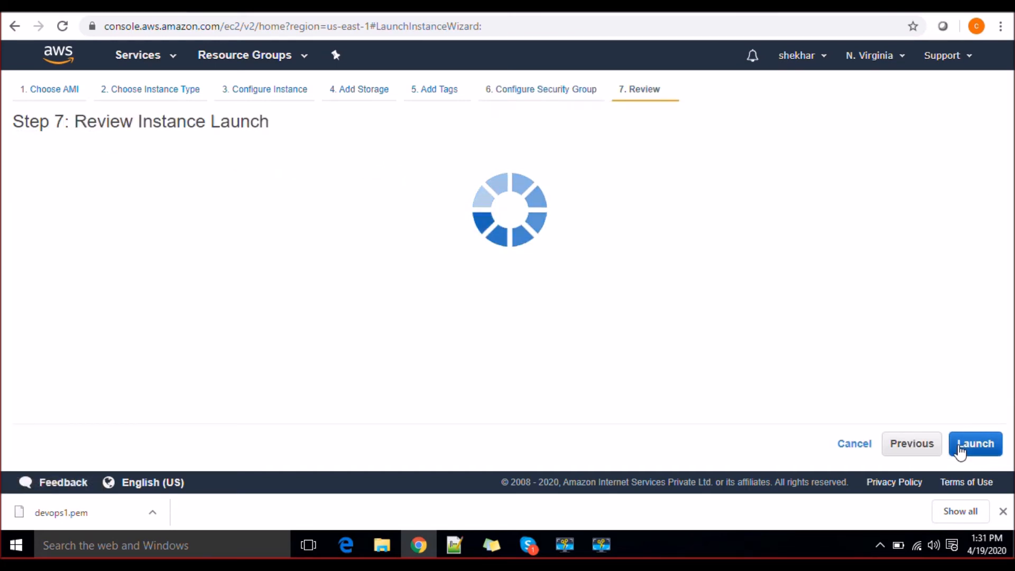
left_click(972, 446)
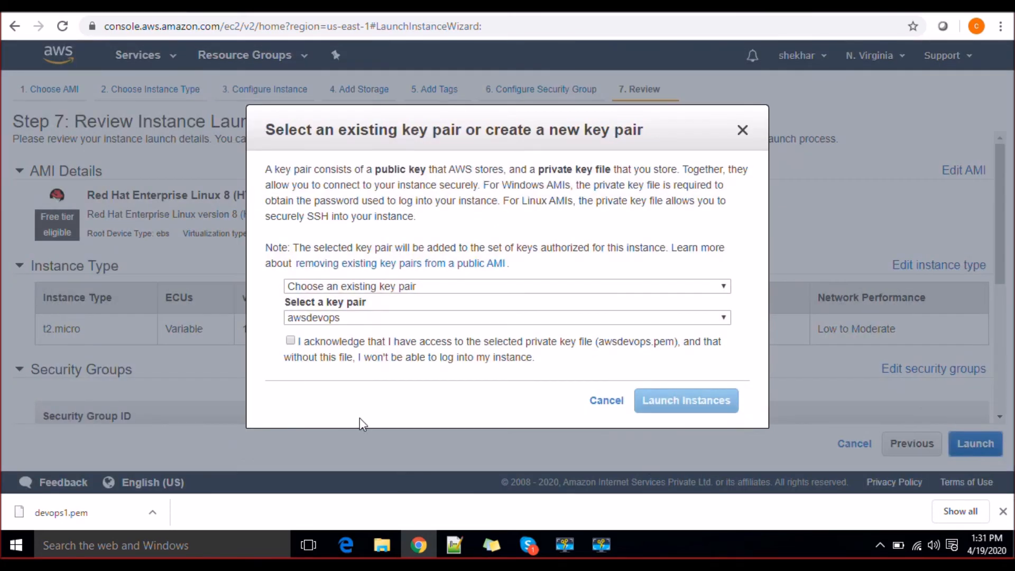
left_click(320, 317)
left_click(313, 347)
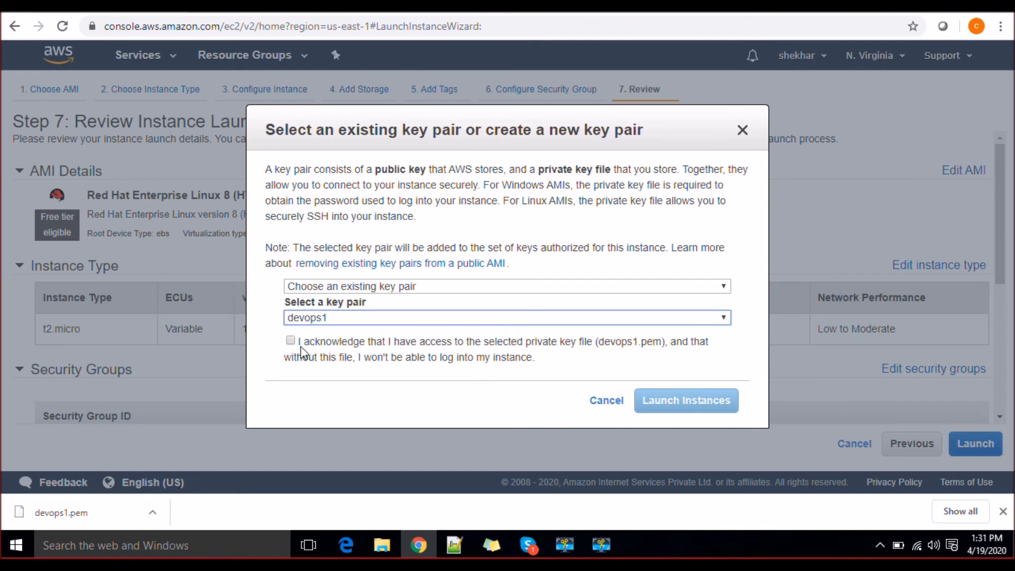
left_click(291, 341)
left_click(669, 408)
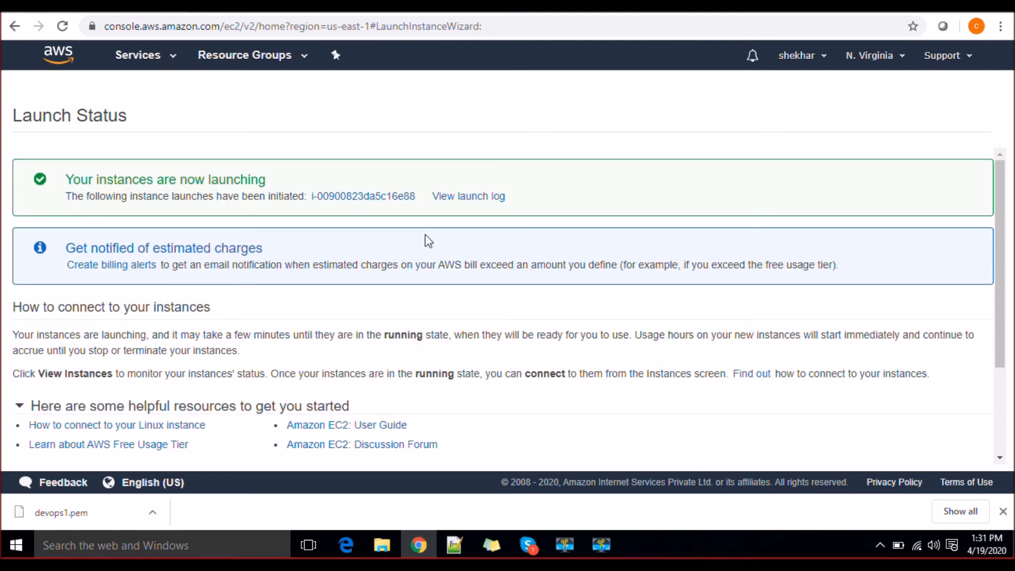
Step: Start a third instance launch using the 64-bit (x86) Red Hat Enterprise Linux 8 image
left_click(394, 202)
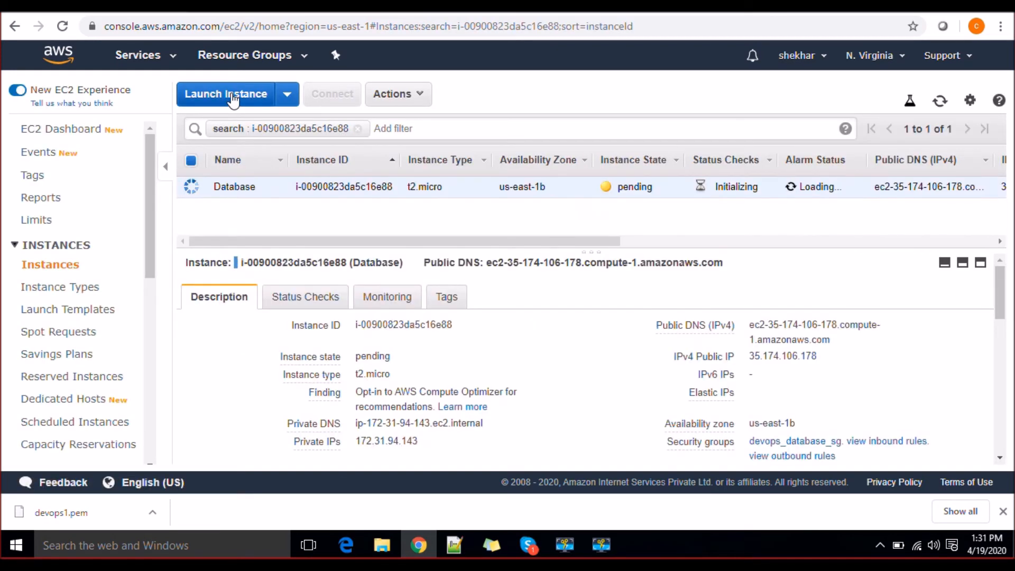
left_click(232, 100)
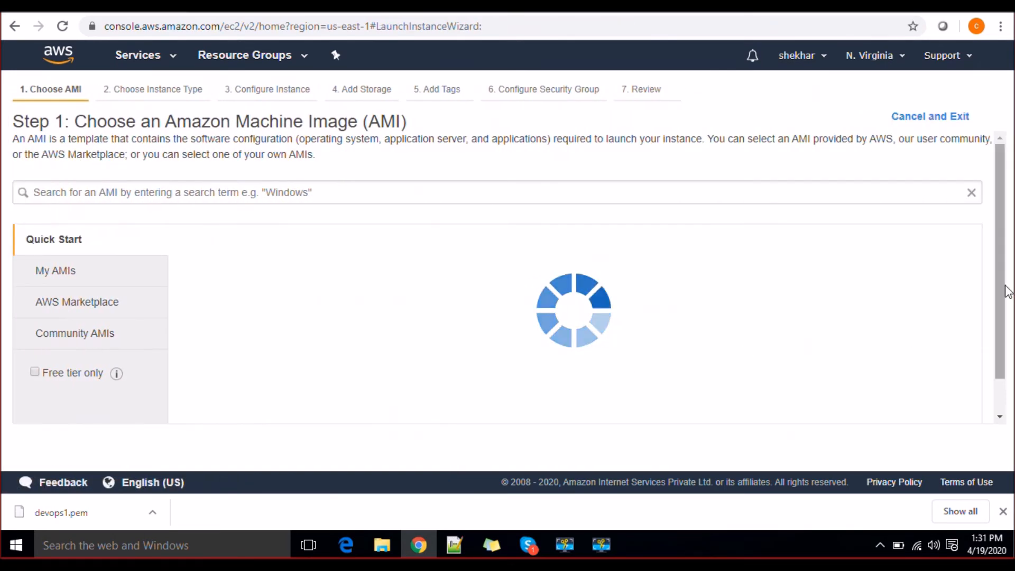
scroll(1002, 285, "down", 5)
scroll(1003, 251, "up", 2)
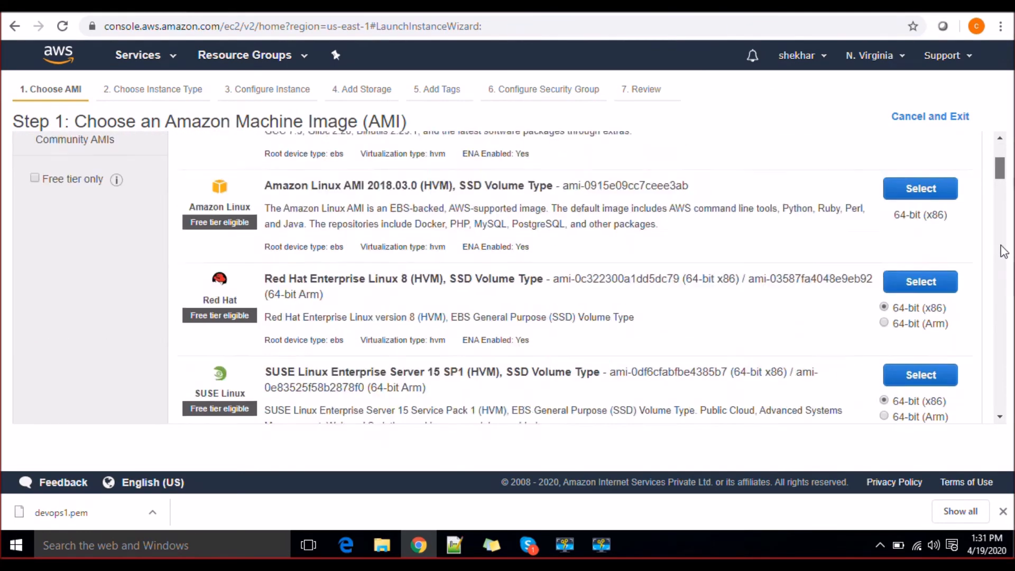
scroll(1003, 248, "up", 4)
scroll(998, 417, "down", 3)
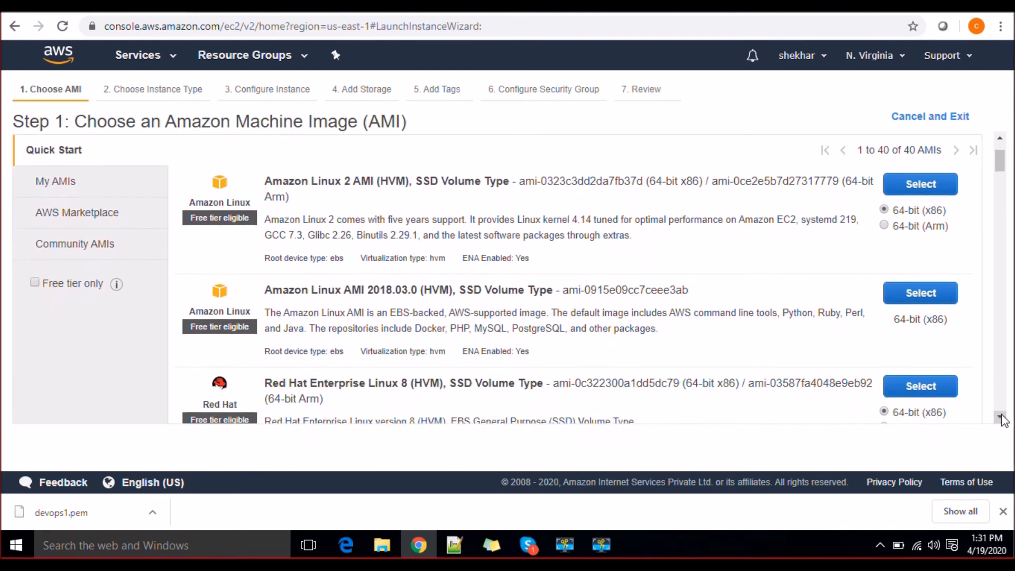
left_click(930, 331)
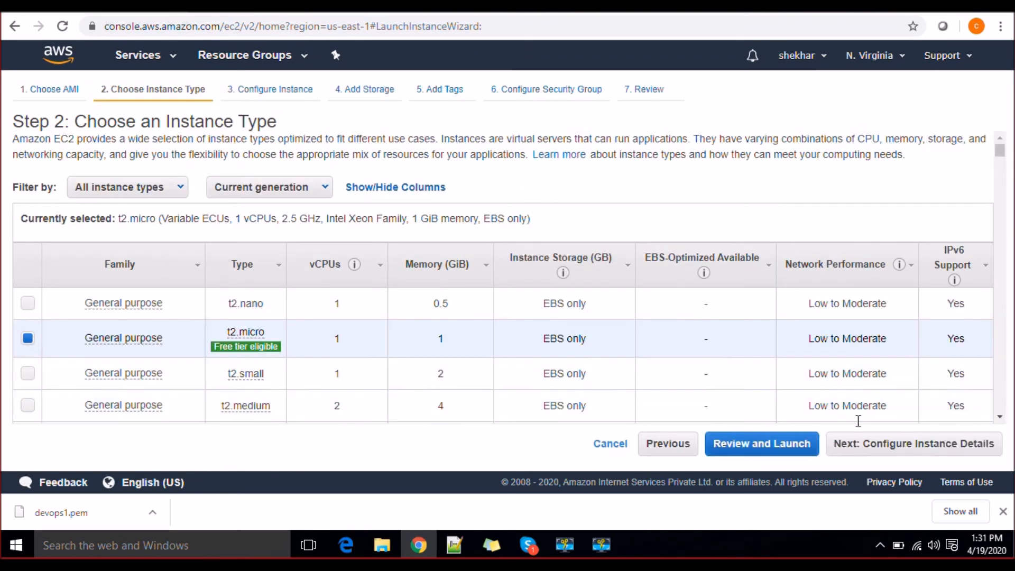
Step: Accept the t2.micro type, default instance details and default storage for the third instance, and continue to the tags
left_click(890, 443)
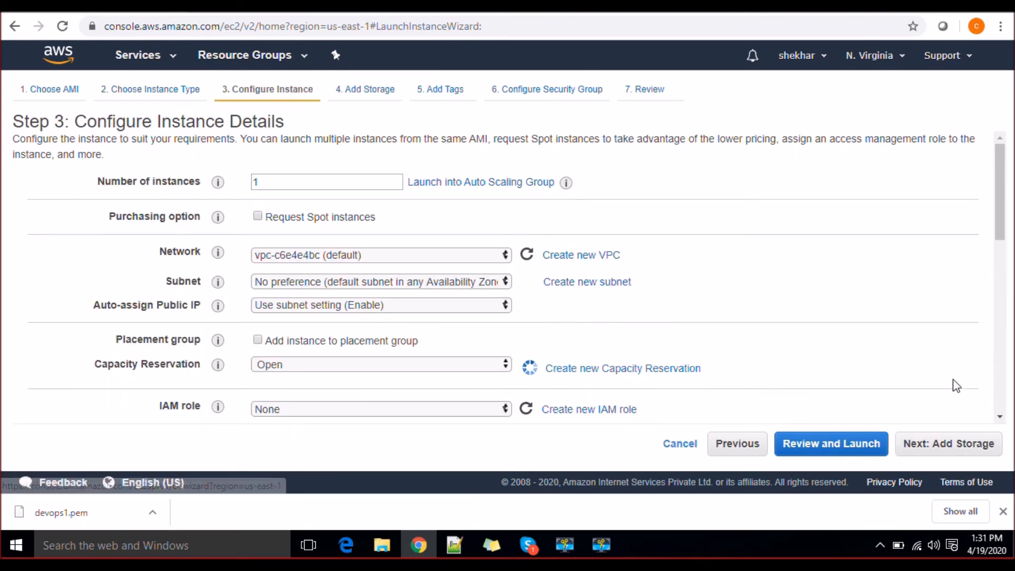
left_click(974, 443)
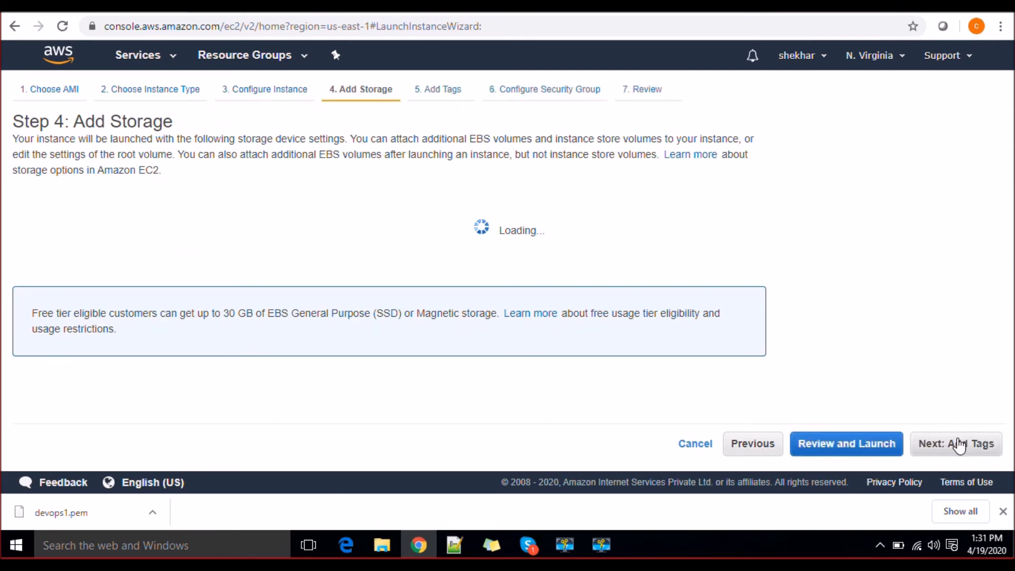
left_click(956, 444)
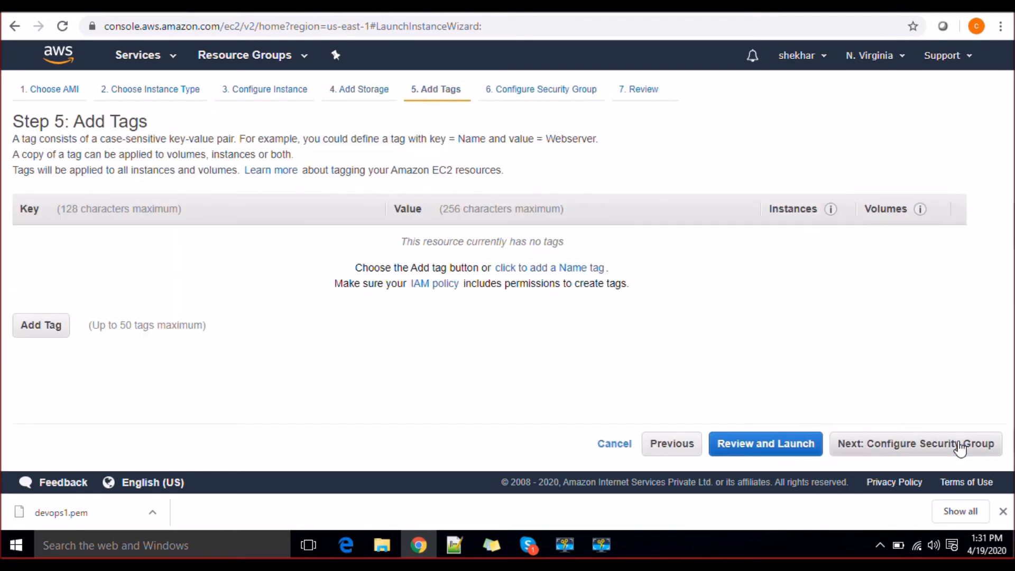
Step: Add a tag with key Name and value Middle to the third instance and continue to the security group
left_click(60, 332)
type("Name")
key("Tab")
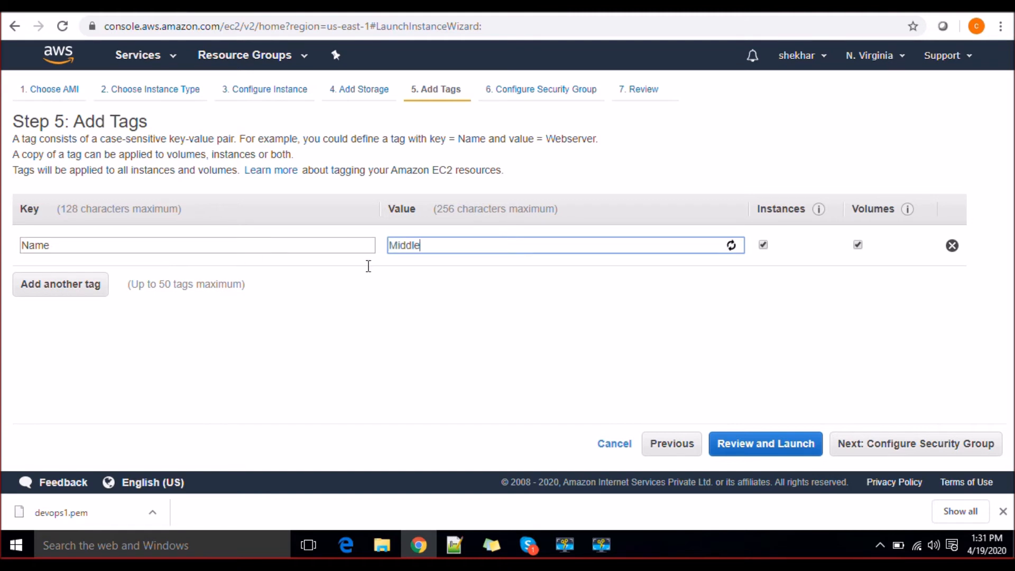
left_click(905, 449)
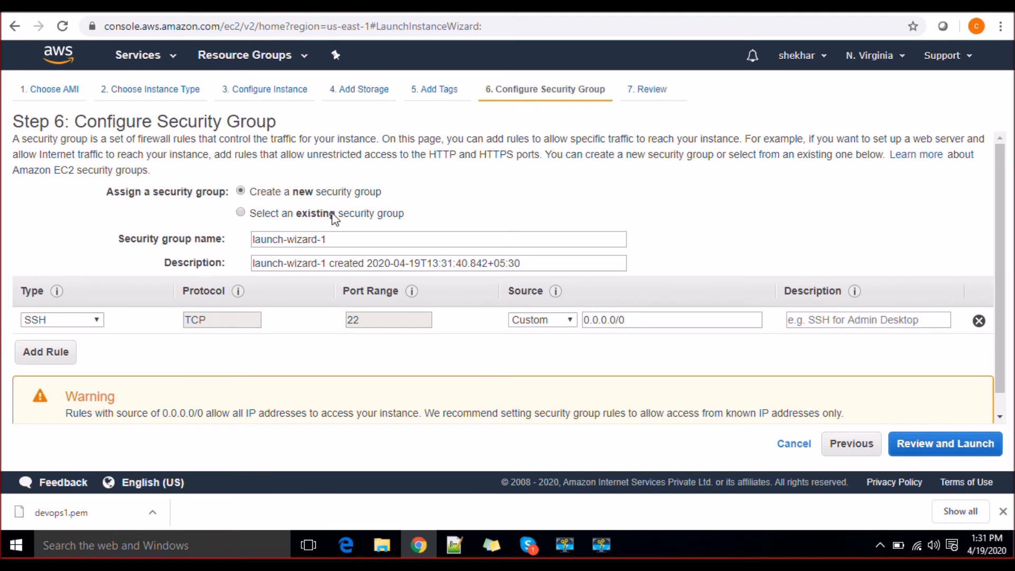
Step: Assign the existing devops_middleware_sg security group to the Middle instance
left_click(335, 214)
left_click(28, 314)
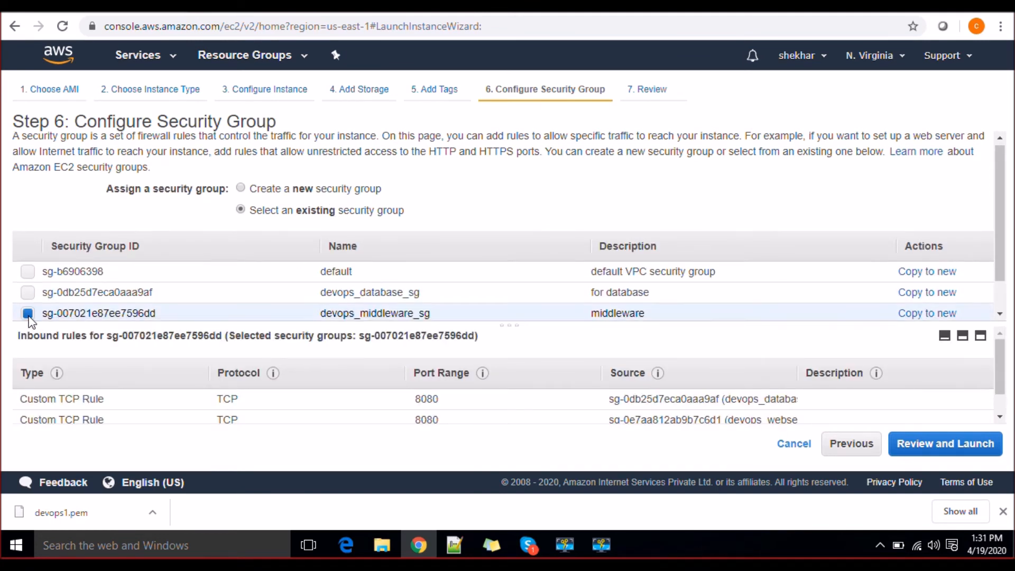
left_click(1000, 314)
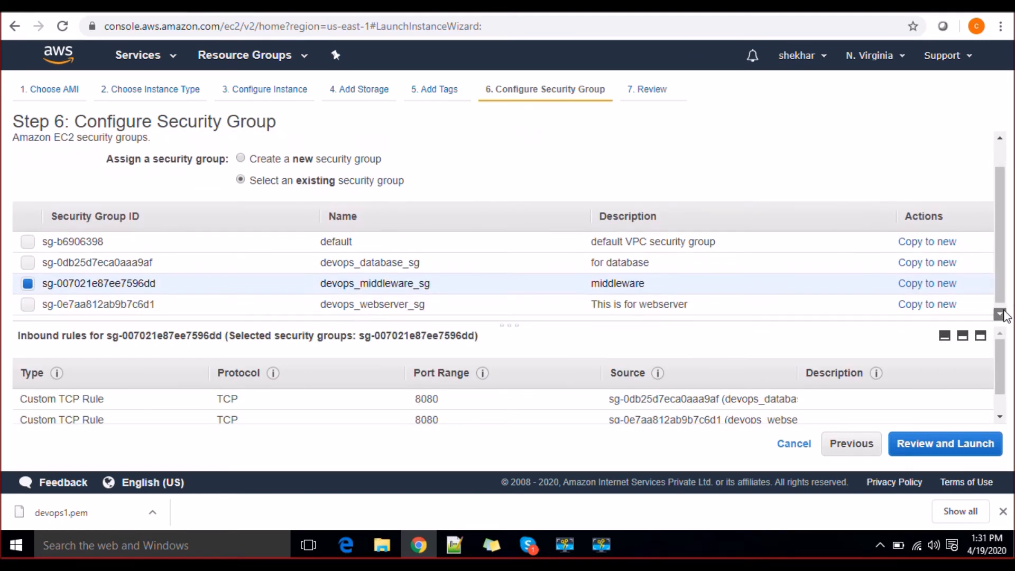
Step: Launch the Middle instance with the existing devops1 key pair, acknowledging access to its private key file
left_click(947, 453)
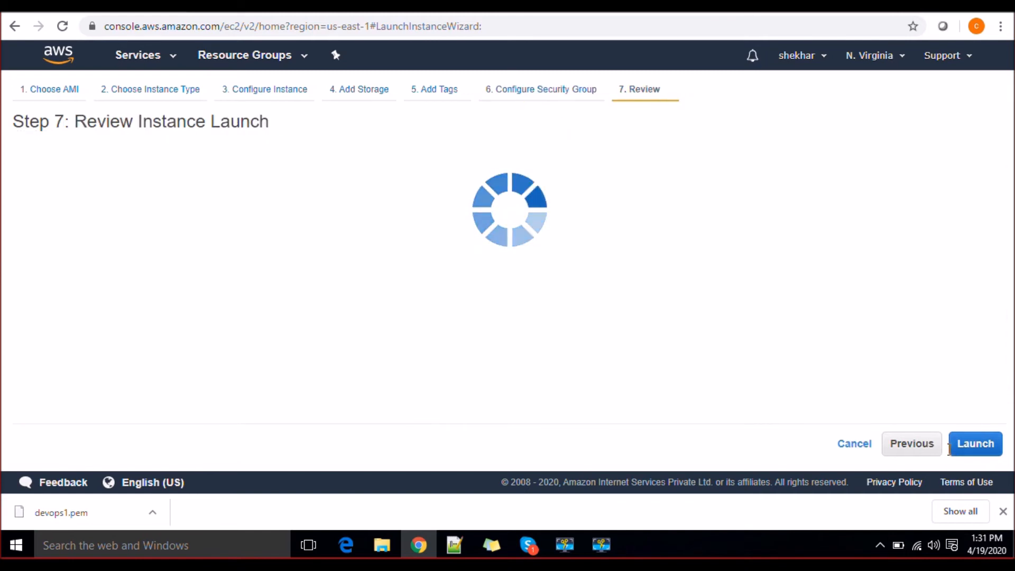
left_click(975, 446)
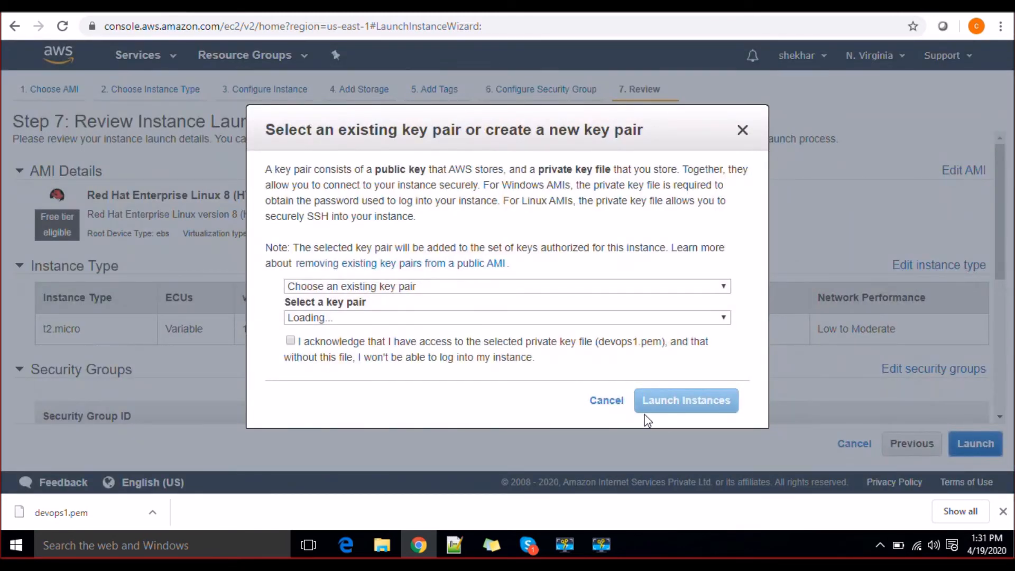
left_click(417, 319)
left_click(341, 344)
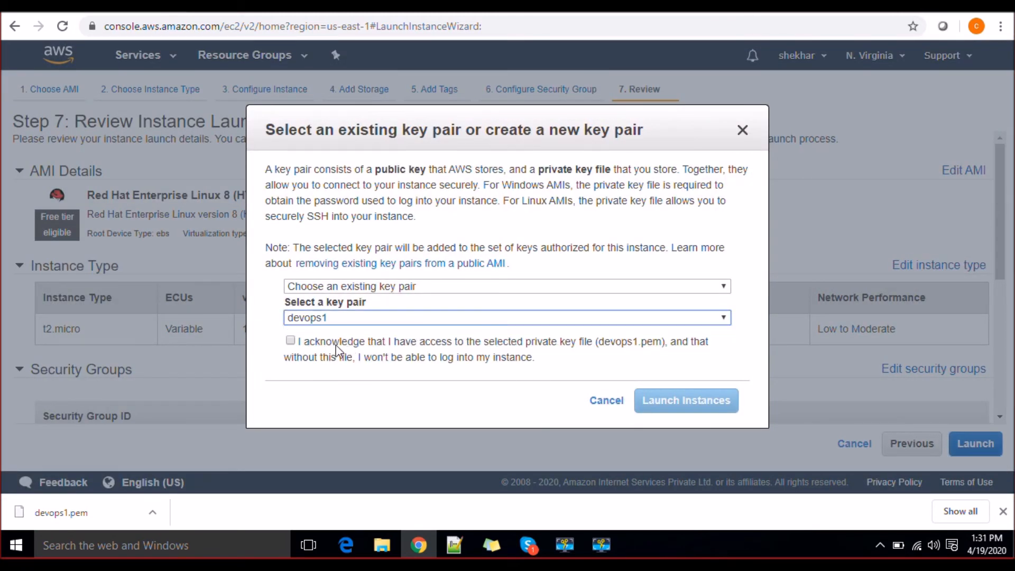
left_click(311, 345)
left_click(686, 403)
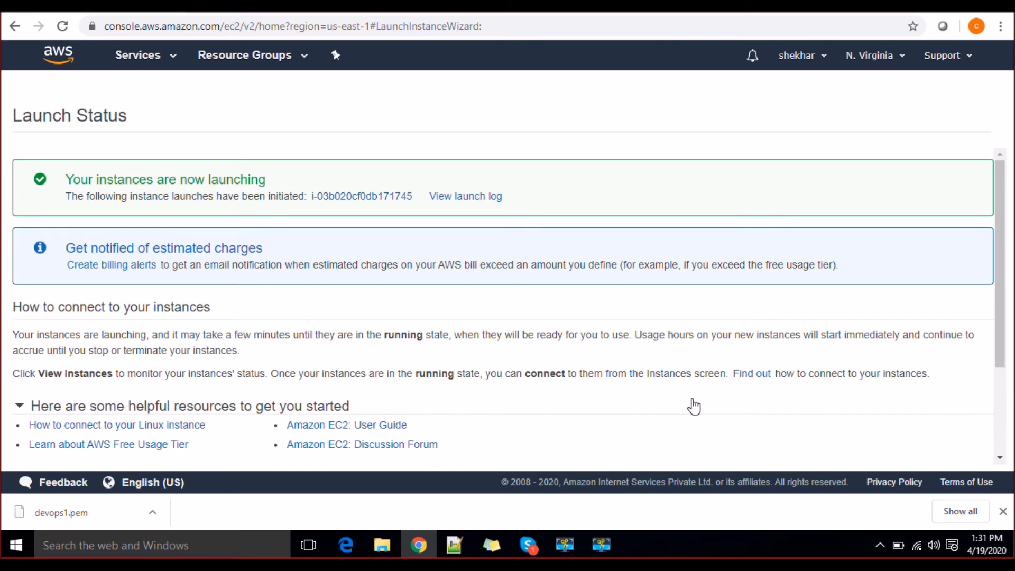
Step: List the running EC2 instances and copy the public DNS of the Webserver instance
left_click(178, 61)
left_click(238, 180)
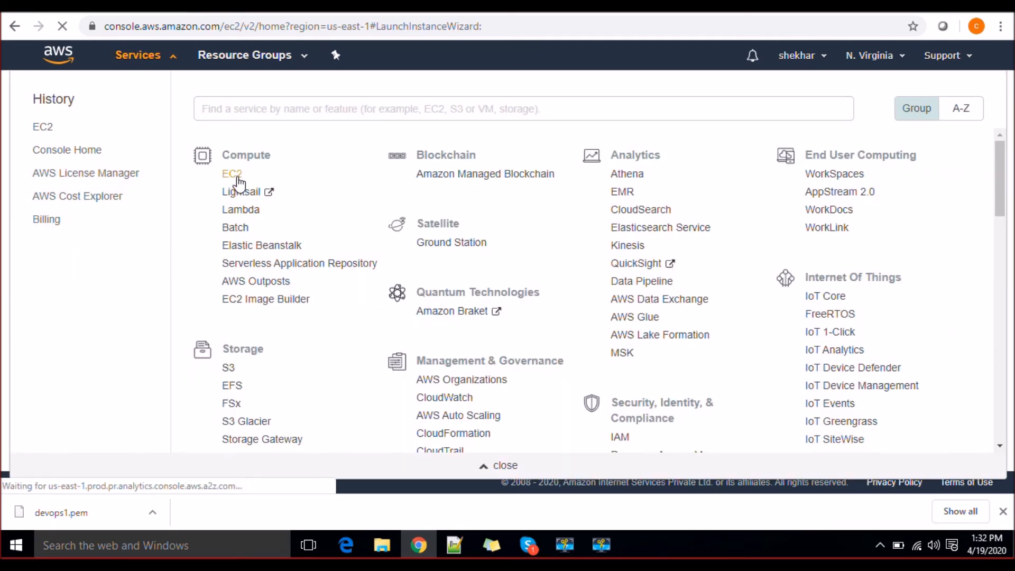
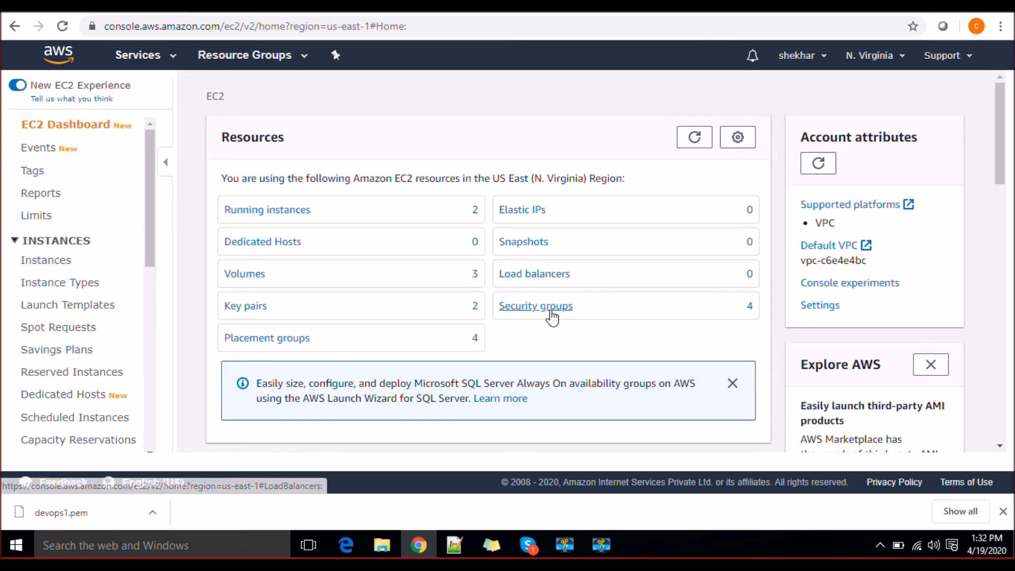
left_click(301, 217)
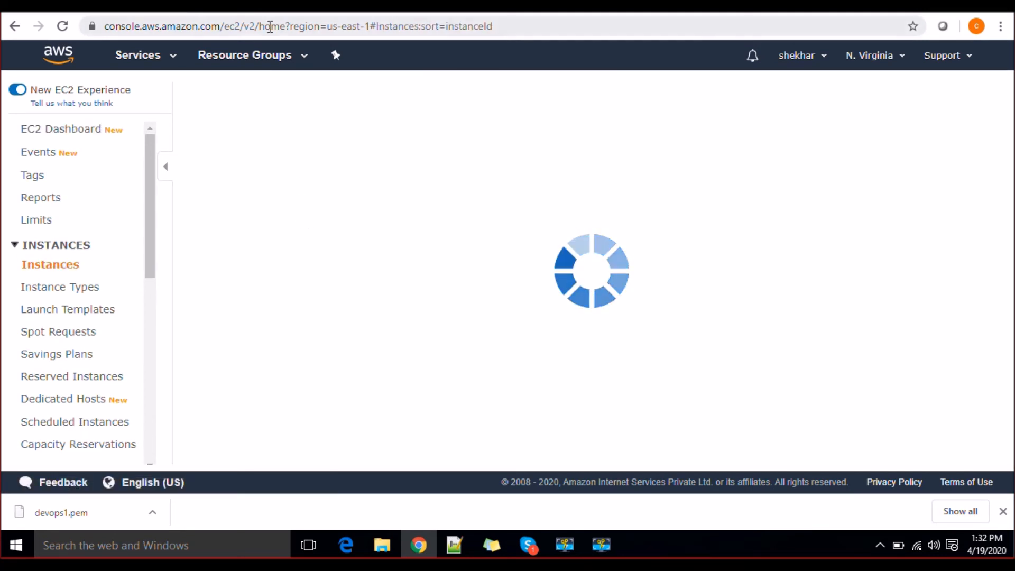
left_click_drag(692, 249, 688, 310)
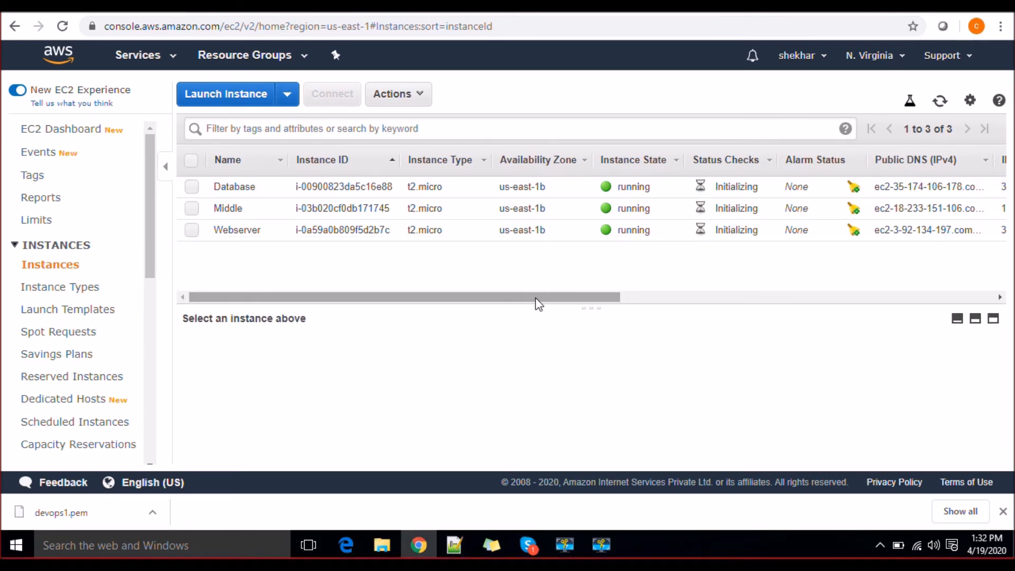
left_click(195, 232)
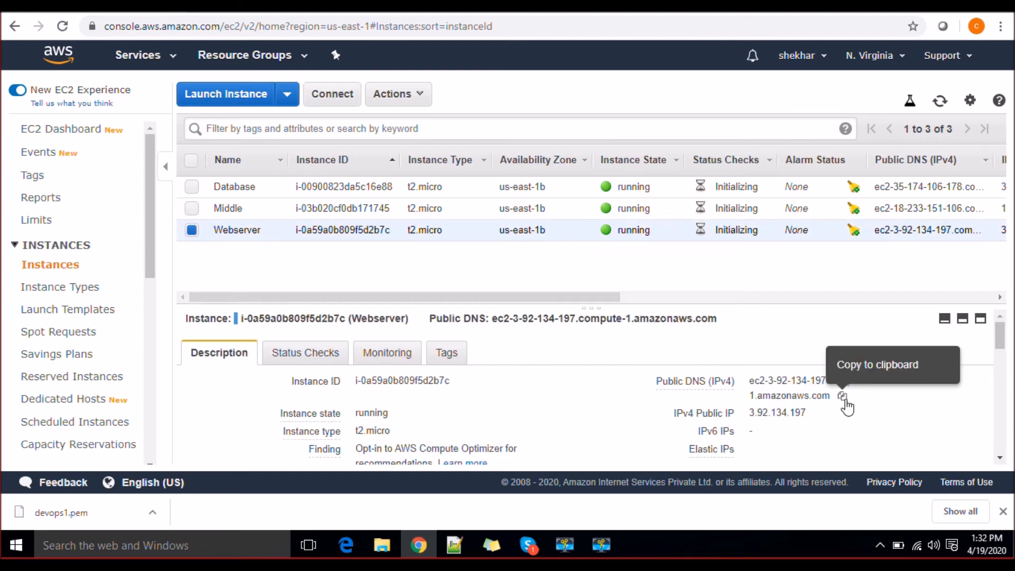
left_click(842, 396)
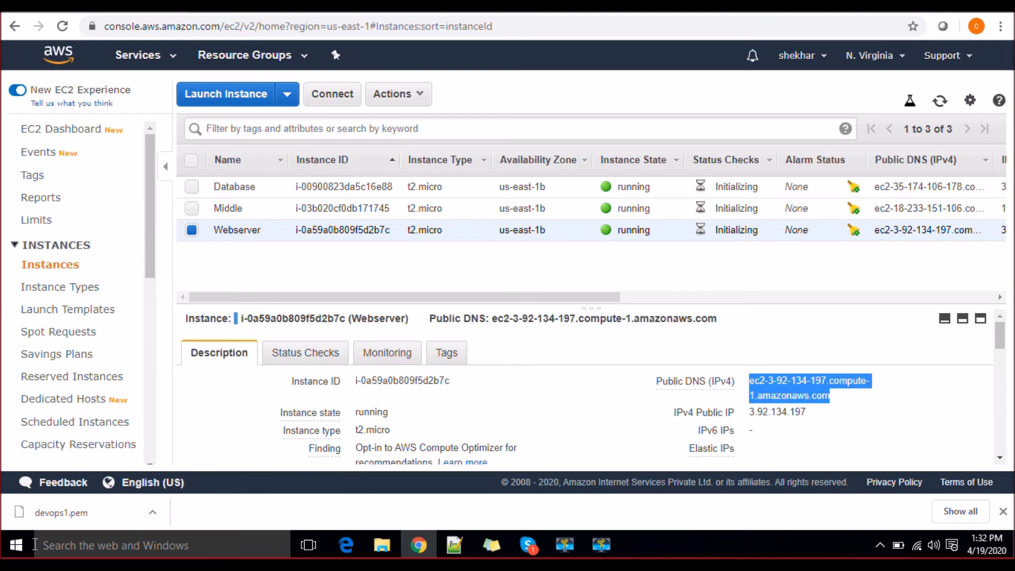
left_click(15, 544)
left_click(85, 546)
type("putty")
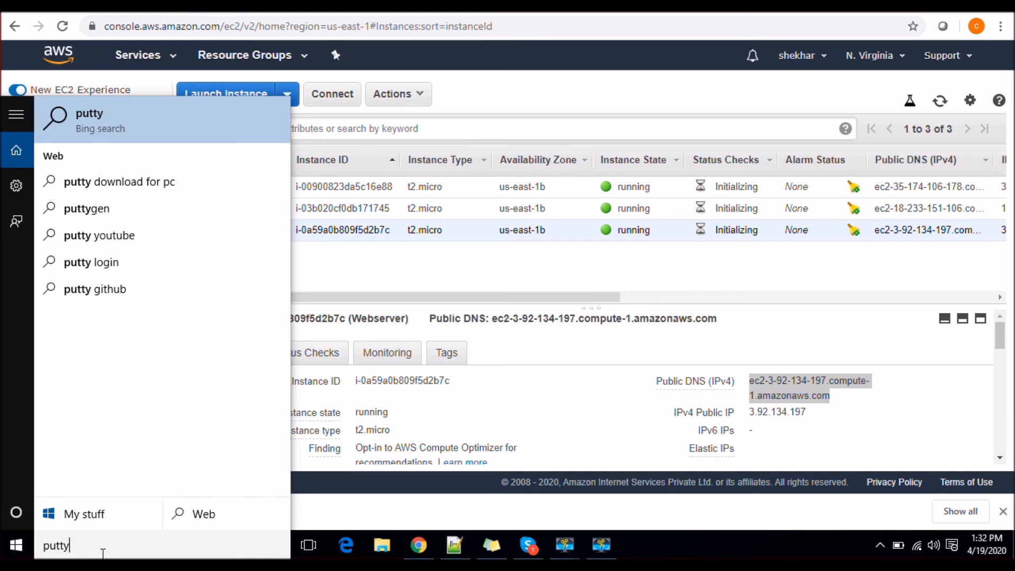
key("Escape")
Step: Run putty.exe from the desktop, enter the copied Webserver public DNS as the host name, and expand the SSH settings
key("super+d")
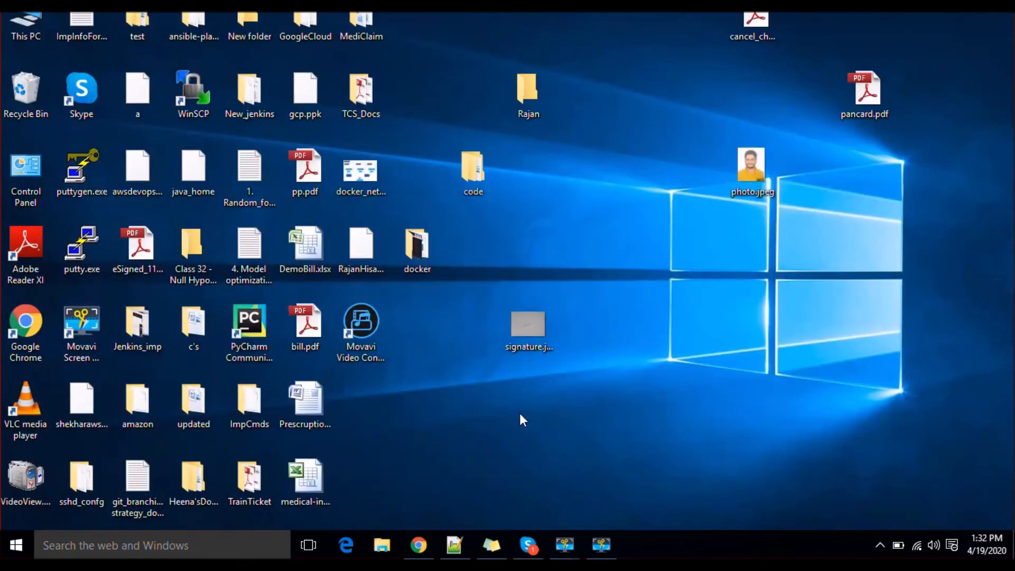
key("super+e")
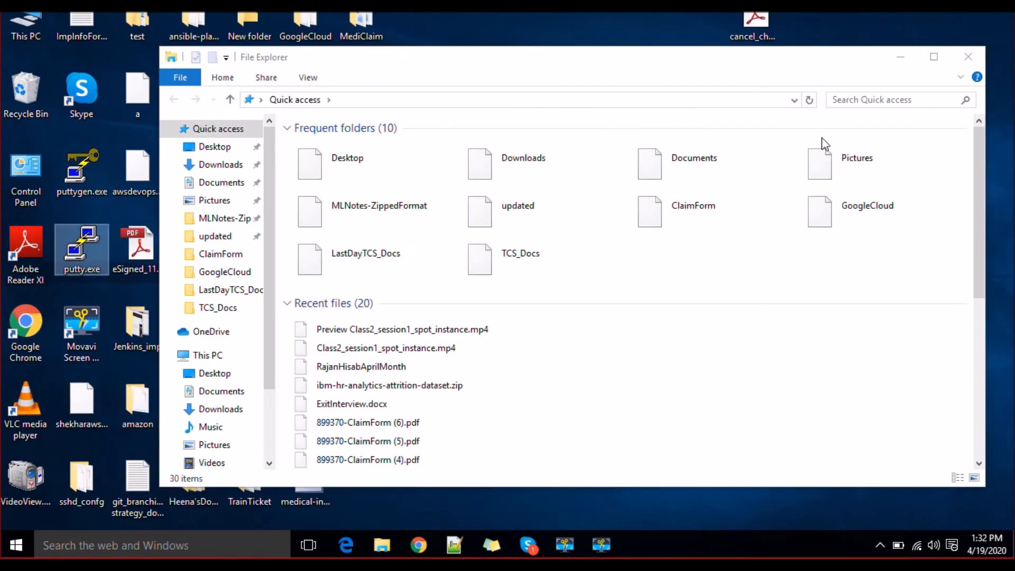
left_click(971, 50)
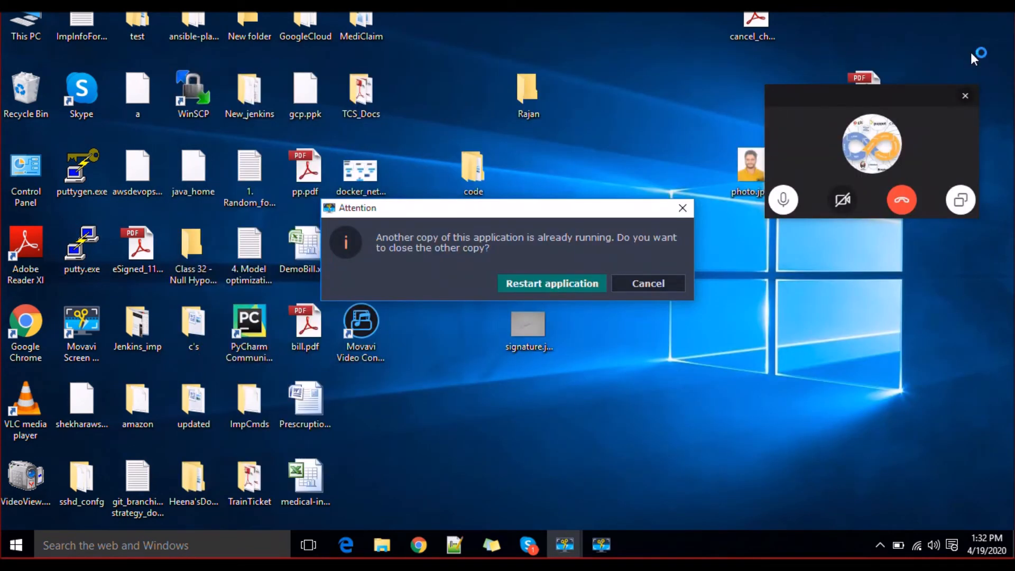
left_click(656, 284)
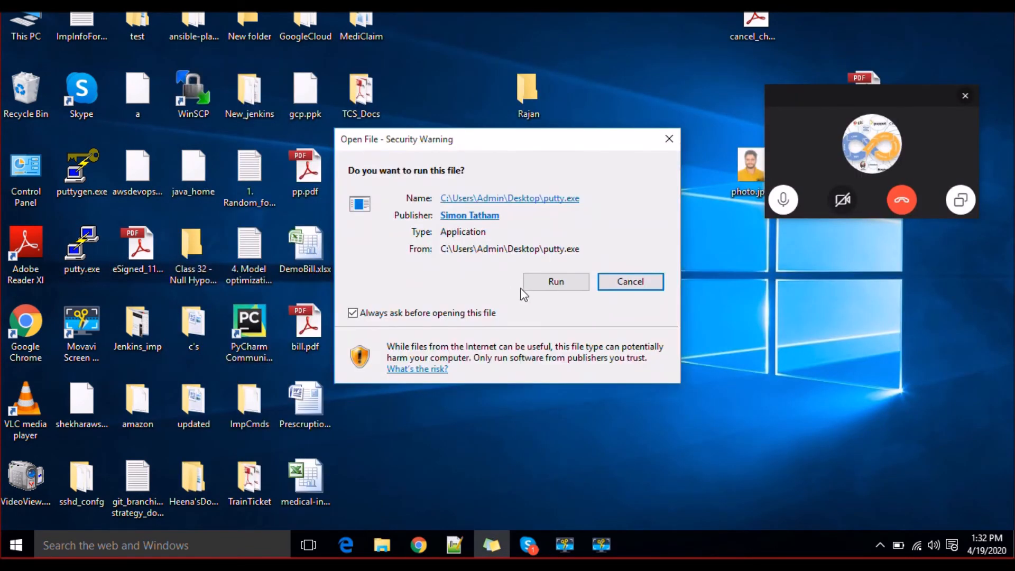
left_click(553, 281)
key("ctrl+v")
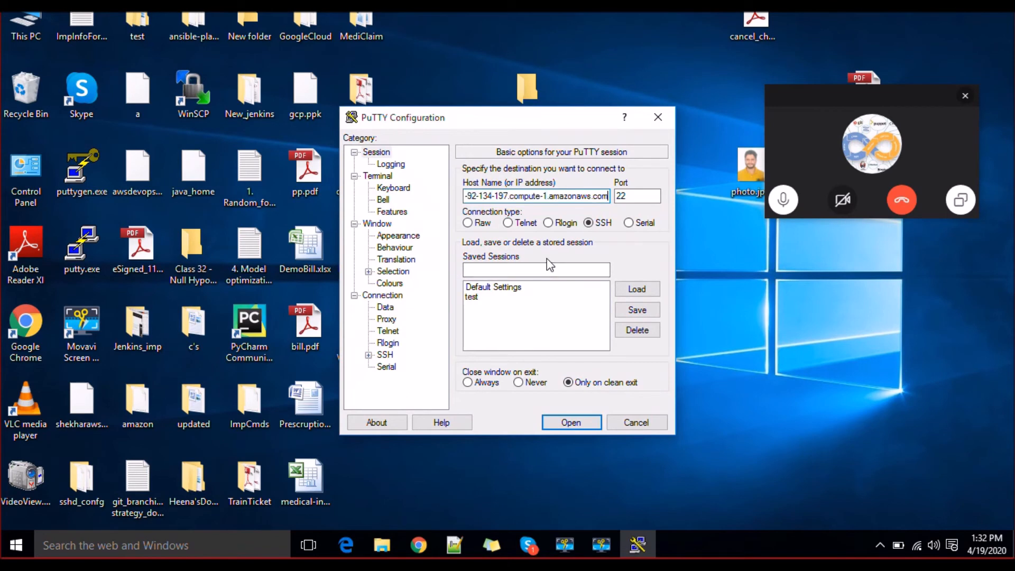
left_click(368, 354)
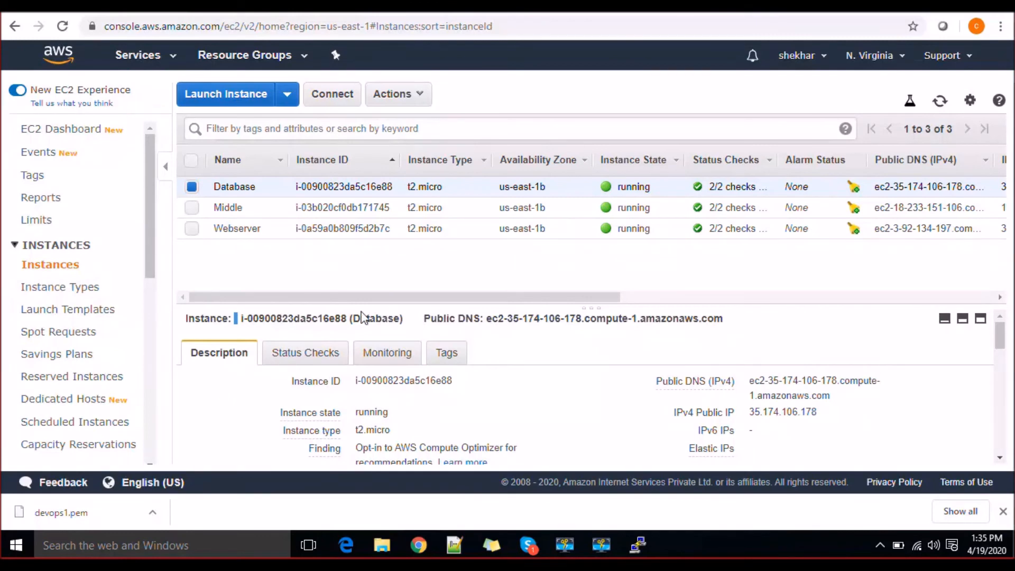
Step: Configure a new t2.micro instance in the EC2 console with Auto-assign Public IP set to Disable, keep default storage and continue to the tags
left_click_drag(362, 297, 670, 297)
scroll(898, 370, "down", 1)
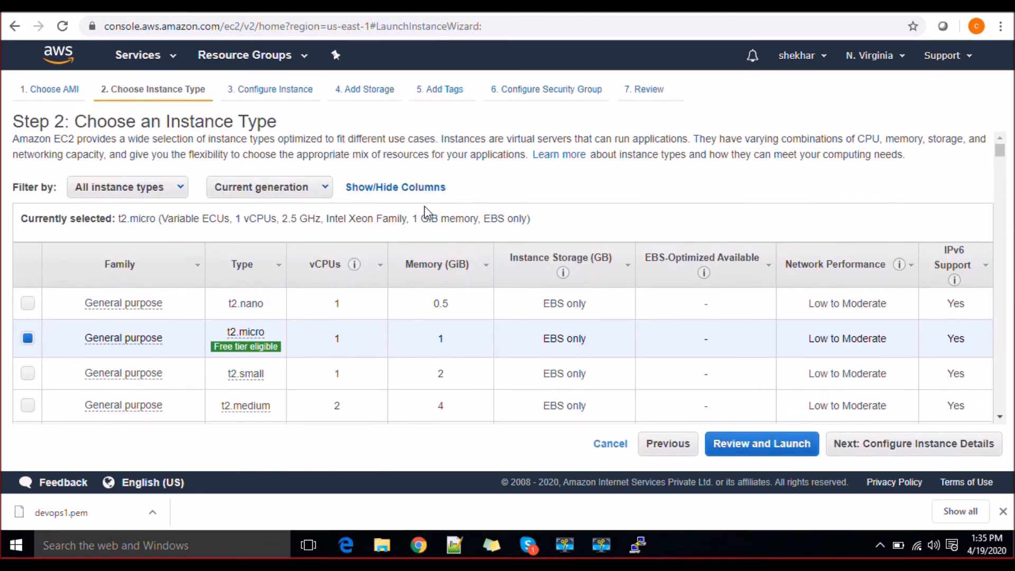
left_click(869, 450)
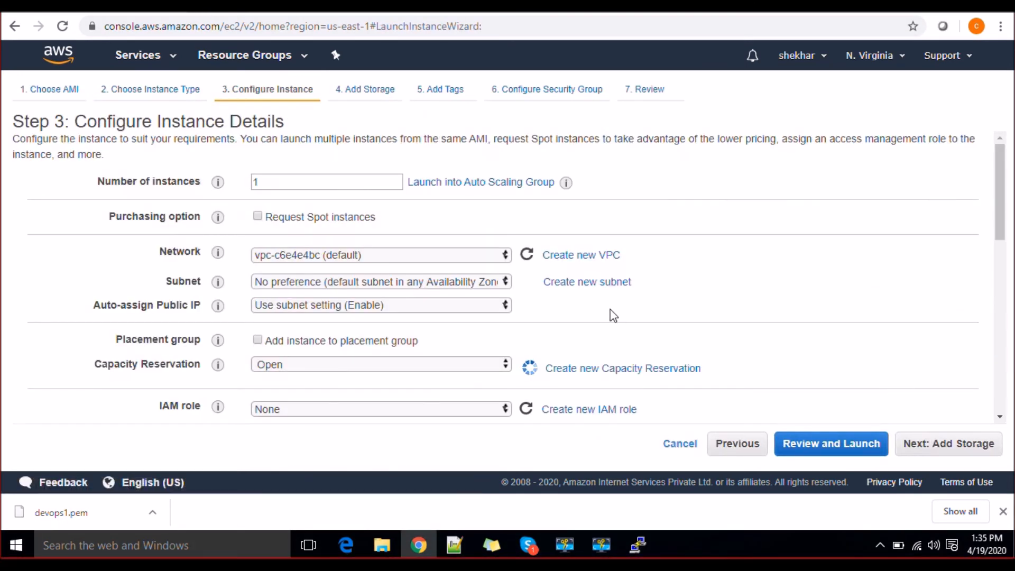
left_click(479, 304)
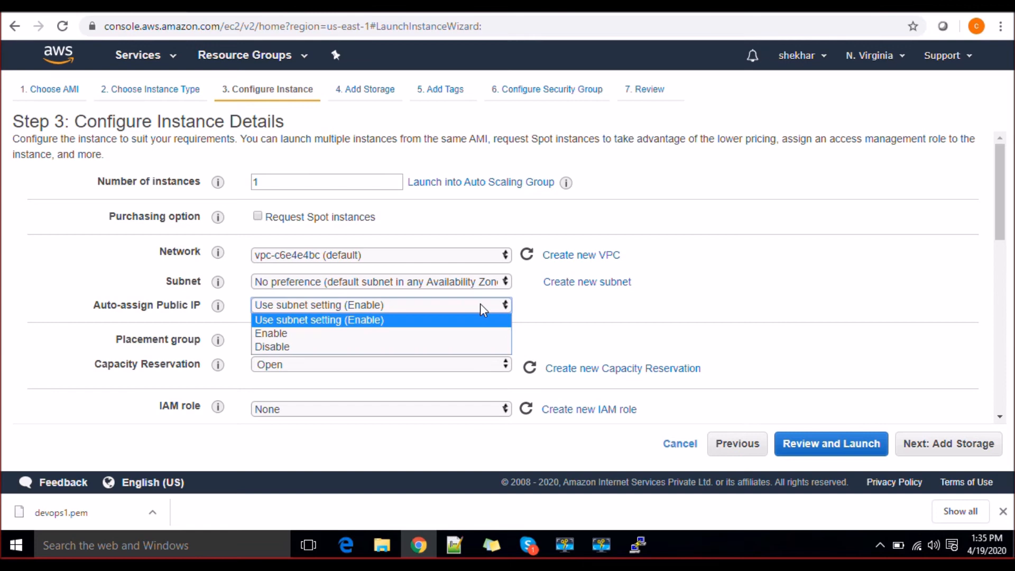
left_click(360, 347)
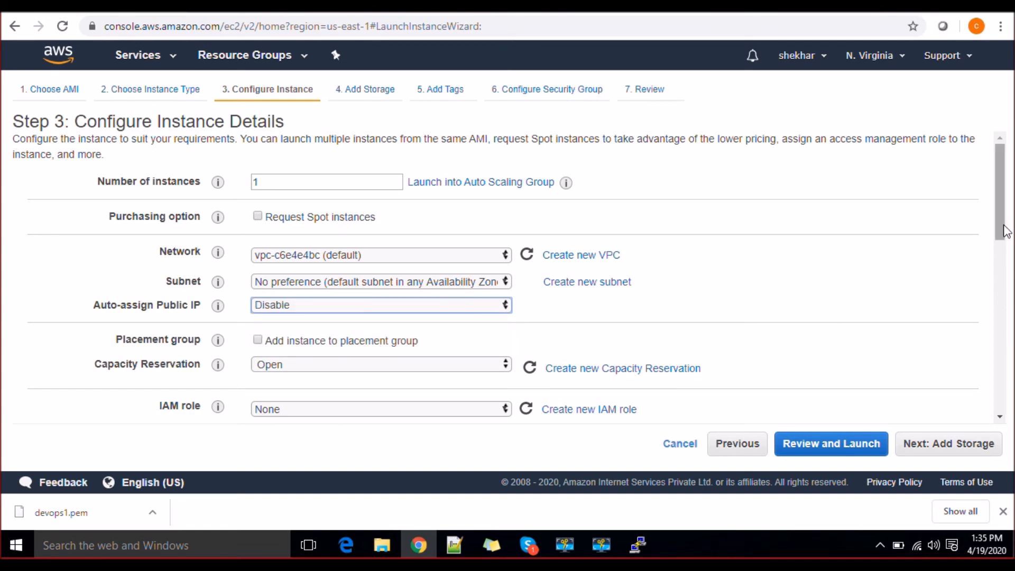
left_click_drag(1004, 227, 1010, 159)
left_click(957, 443)
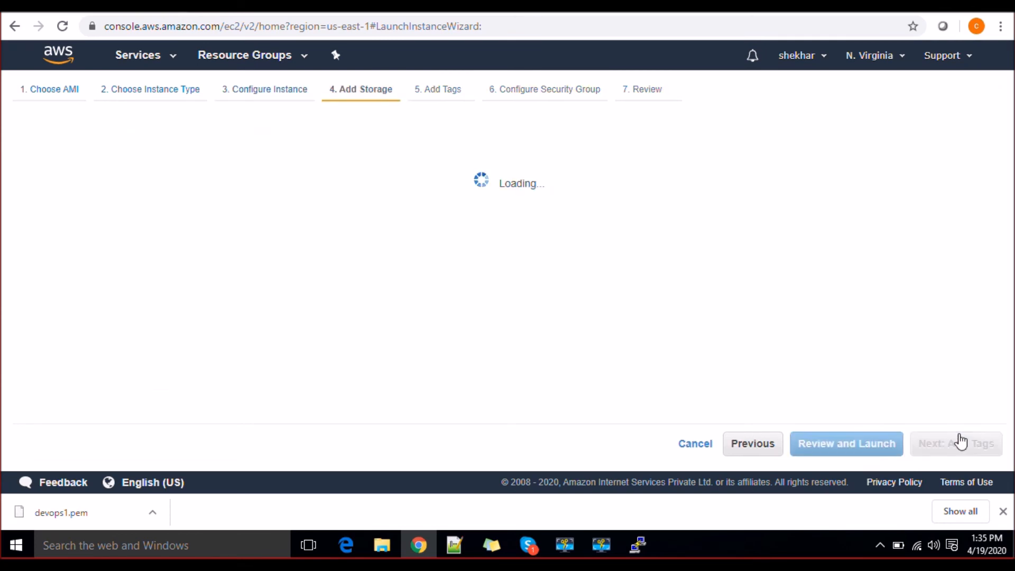
left_click(959, 446)
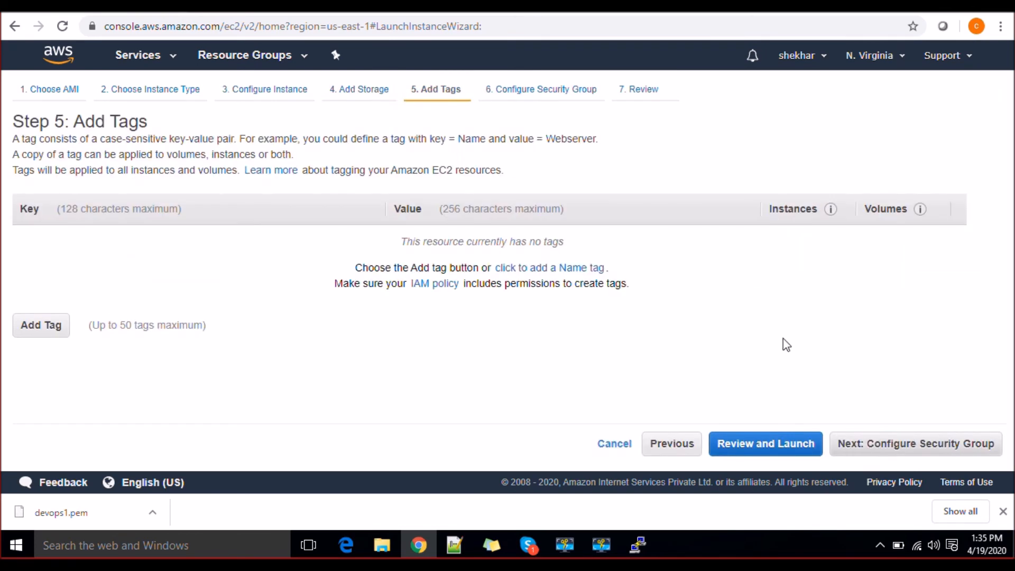
Step: Tag the new instance with Name set to Database and assign it the existing devops_database_sg security group
left_click(68, 337)
type("Name")
key("Tab")
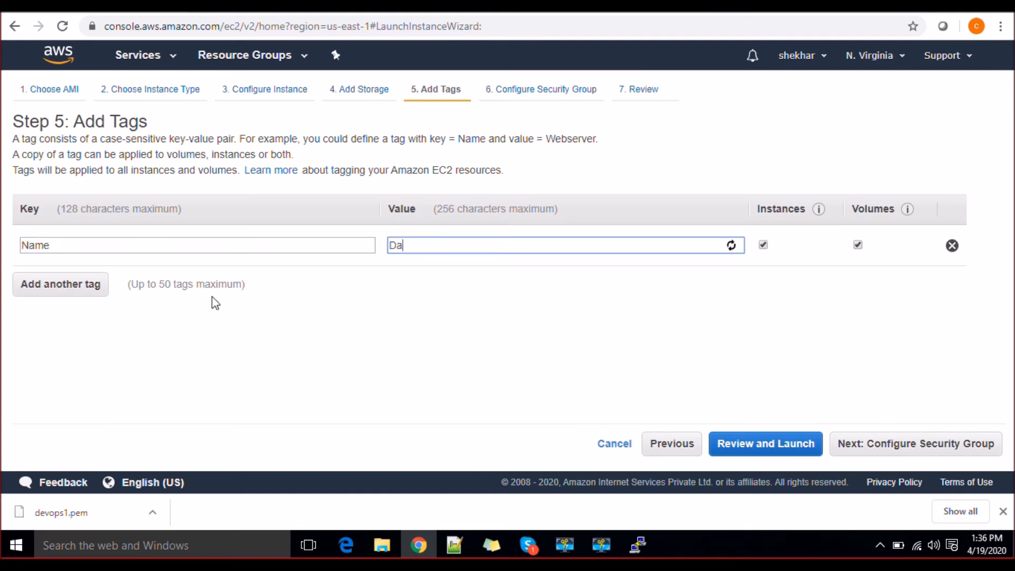
left_click(908, 447)
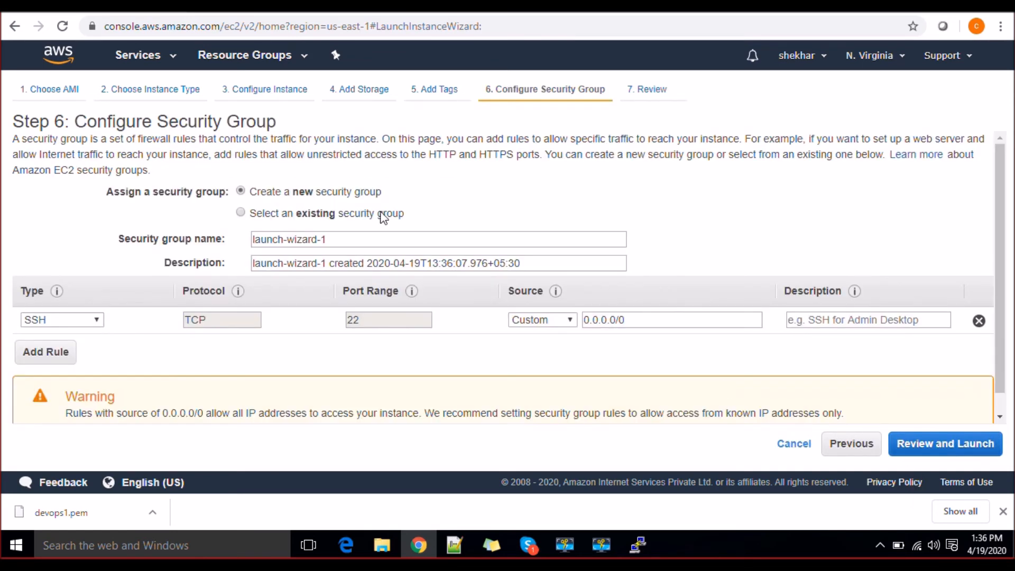
left_click(368, 212)
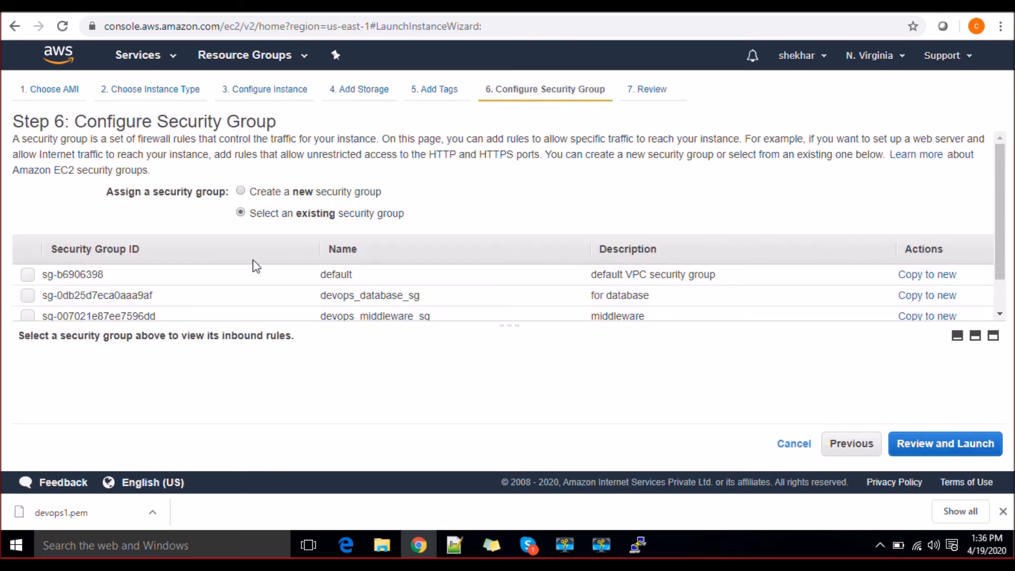
left_click(28, 296)
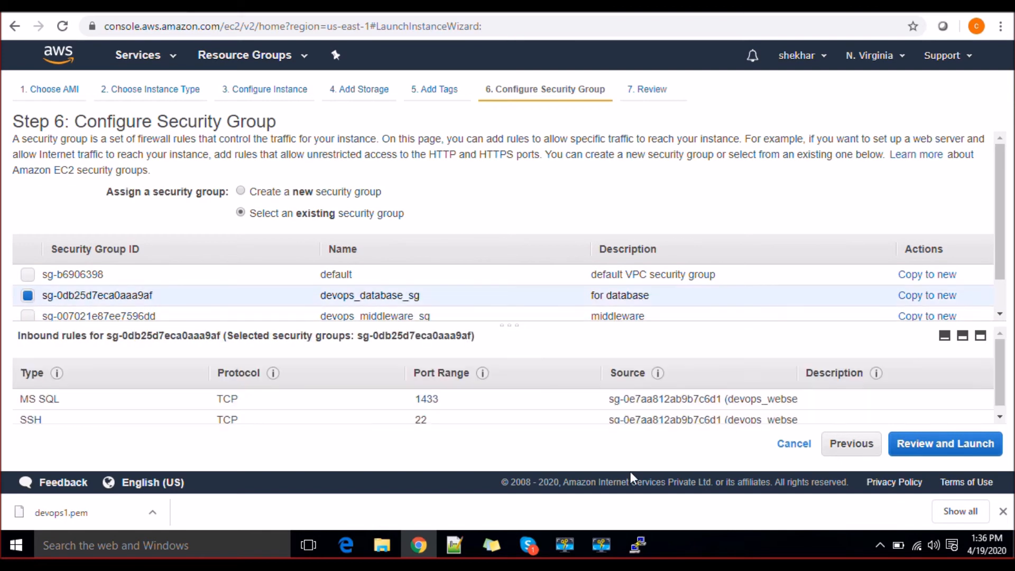
Step: Launch the Database instance with the existing devops1 key pair, acknowledging access to its private key file
left_click(930, 443)
left_click(977, 443)
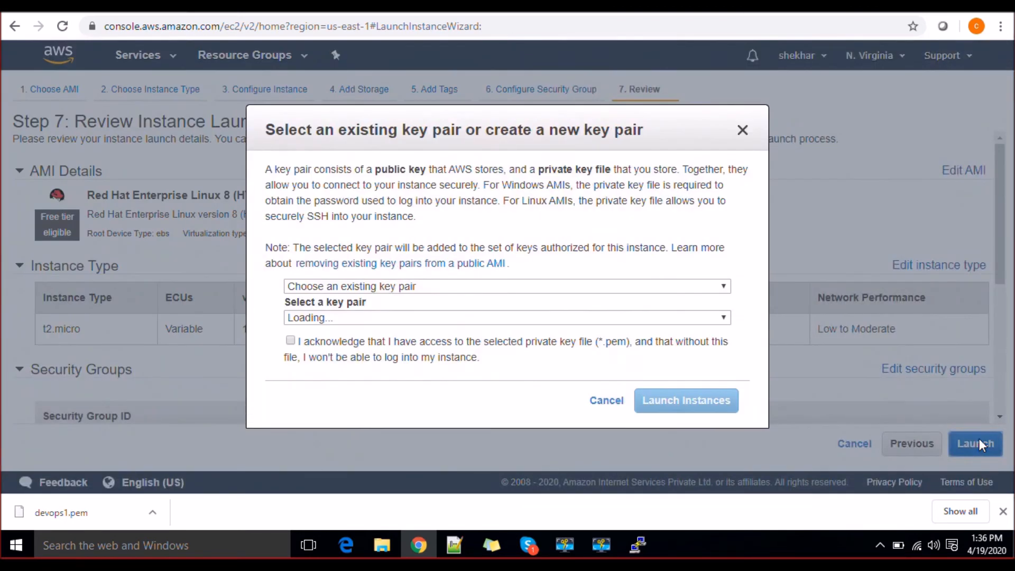
left_click(428, 319)
left_click(372, 344)
left_click(299, 349)
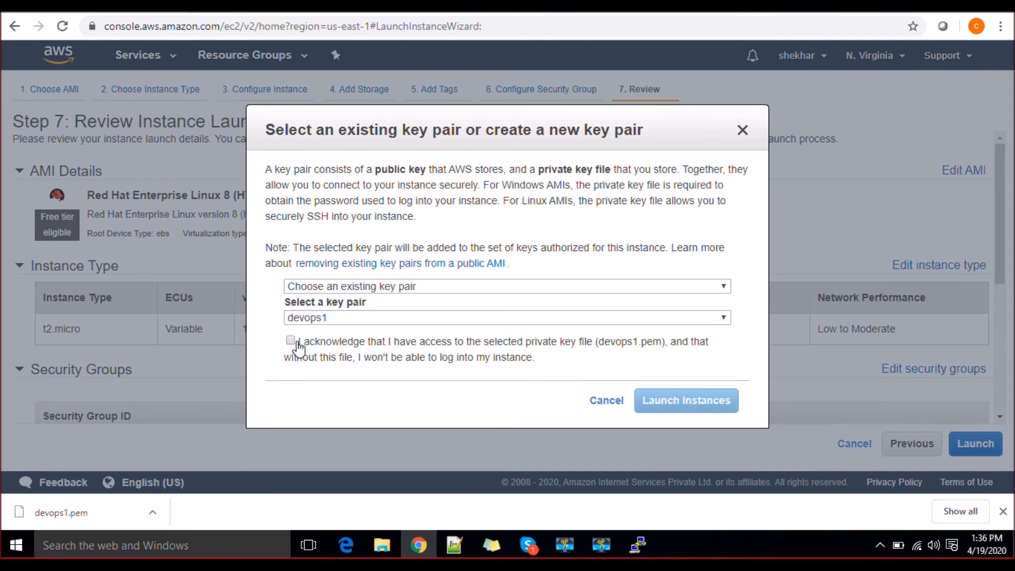
left_click(291, 340)
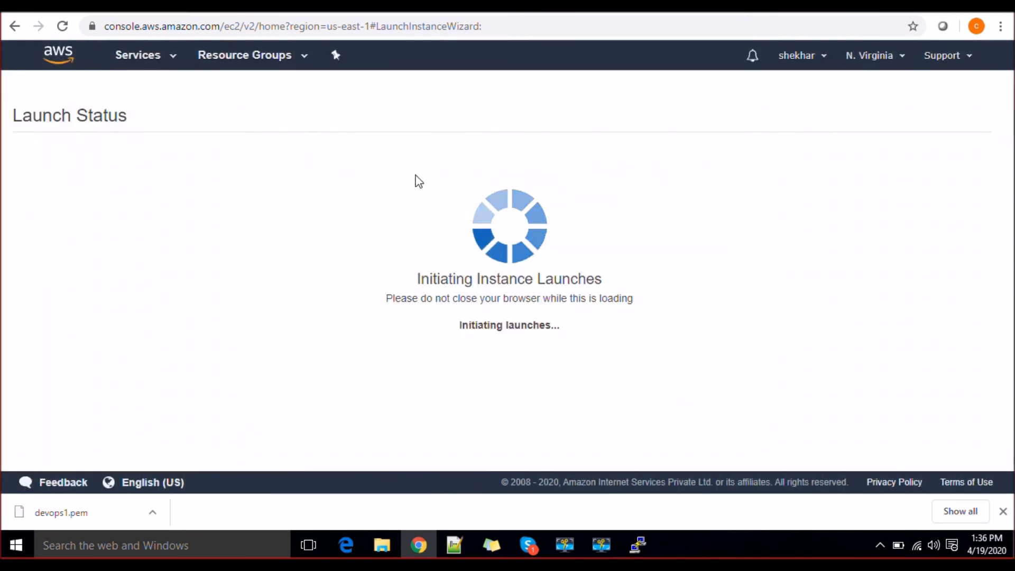
left_click(698, 401)
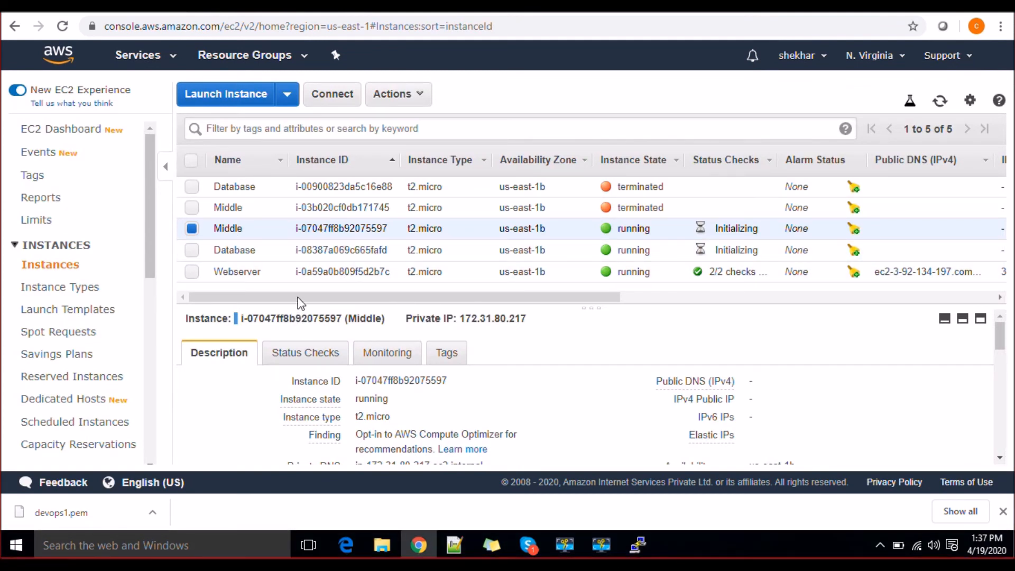
Step: Examine the security groups of the listed instances and the public DNS and IPv4 address of the Webserver
left_click_drag(297, 297, 686, 274)
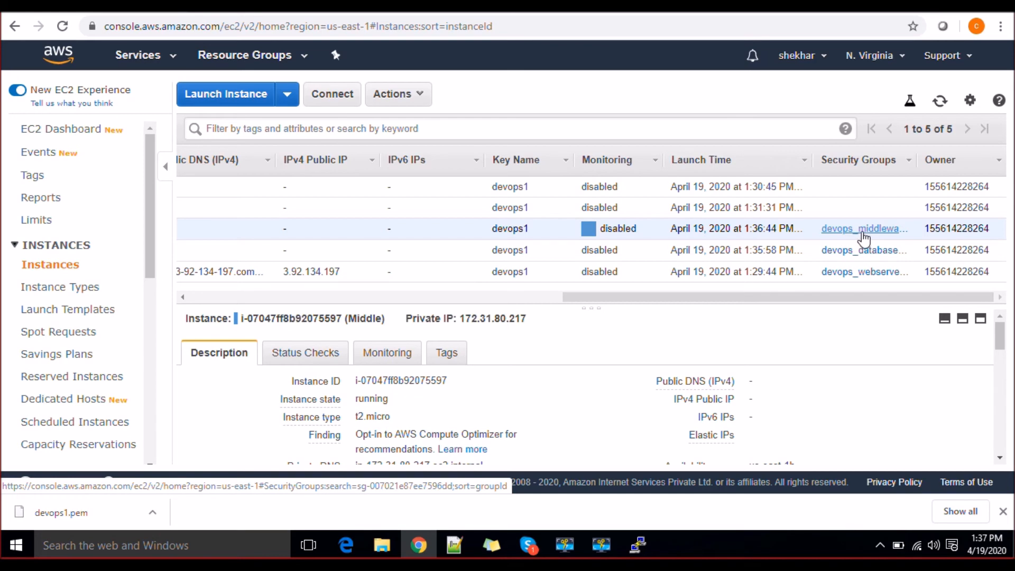
scroll(698, 248, "left", 5)
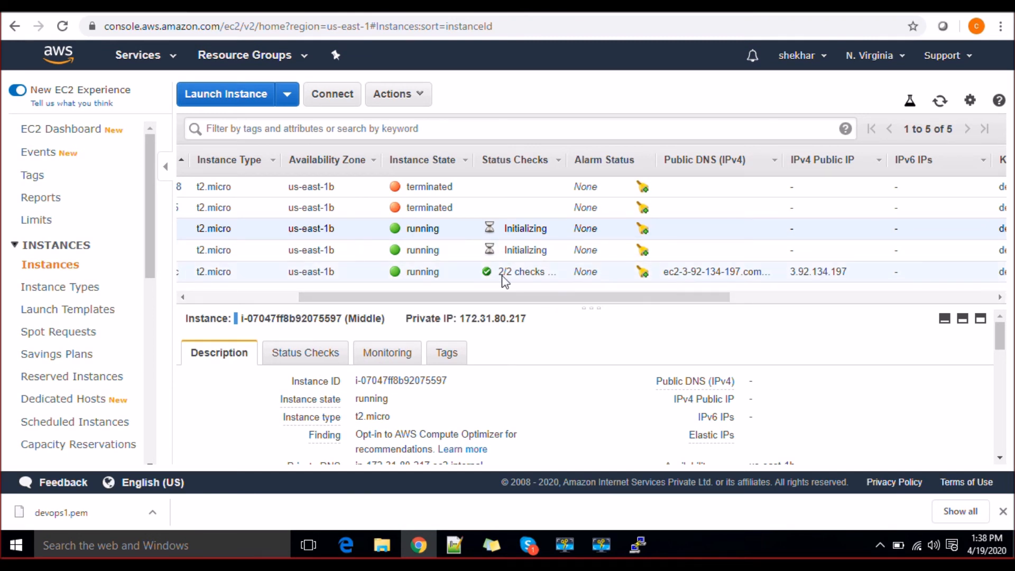
left_click_drag(402, 300, 514, 316)
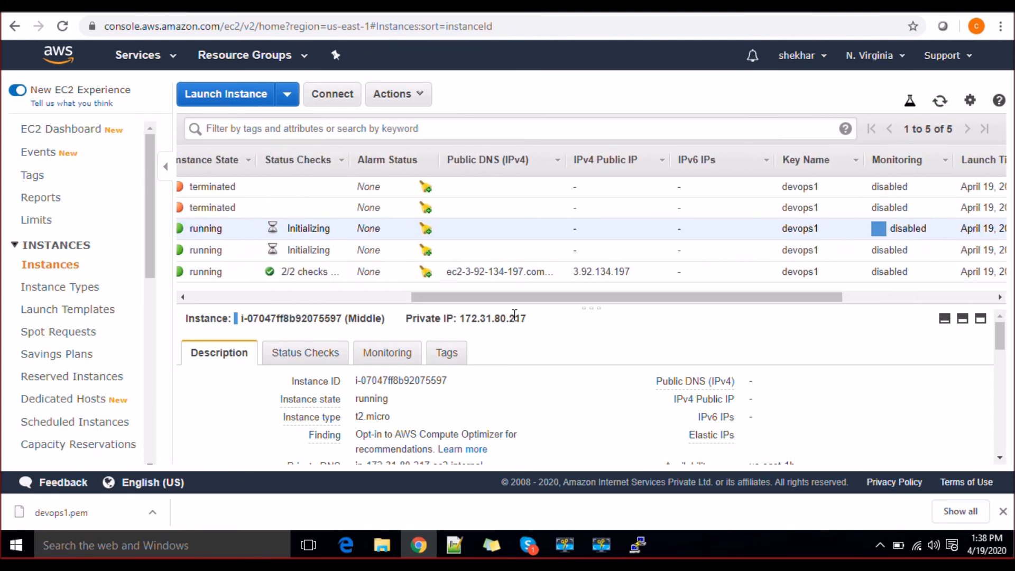
double_click(589, 270)
left_click(510, 271)
left_click_drag(448, 271, 544, 271)
left_click_drag(490, 303, 266, 302)
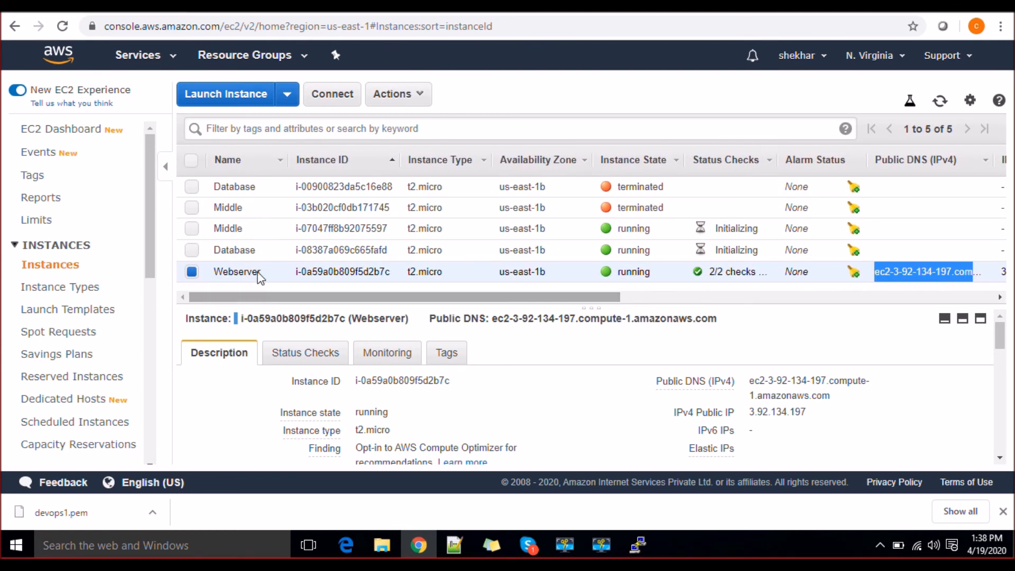
Step: Compare the running Middle, Database and Webserver instances by their public addresses and assigned security groups
left_click(242, 228)
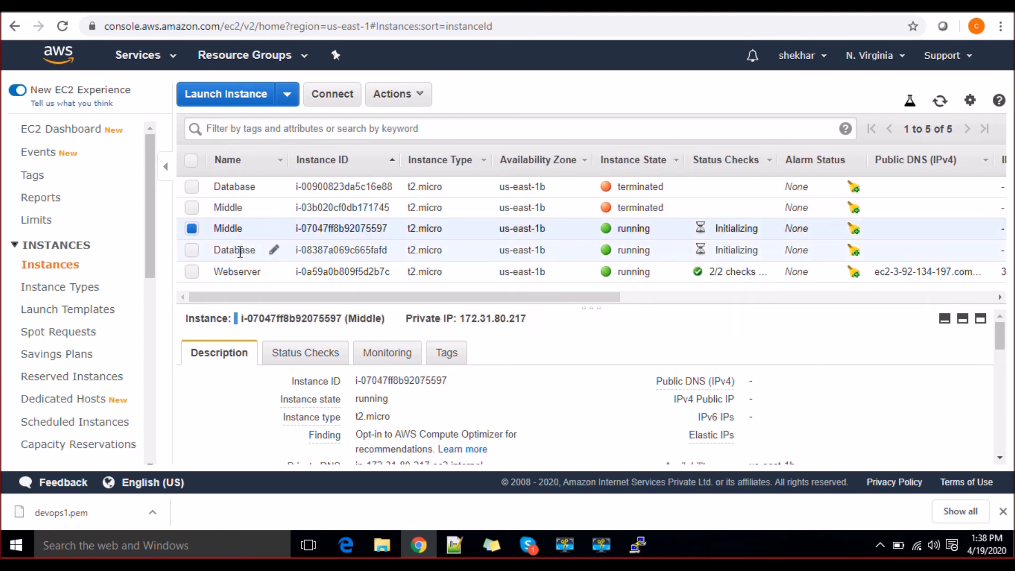
left_click(239, 249)
left_click_drag(273, 301, 490, 299)
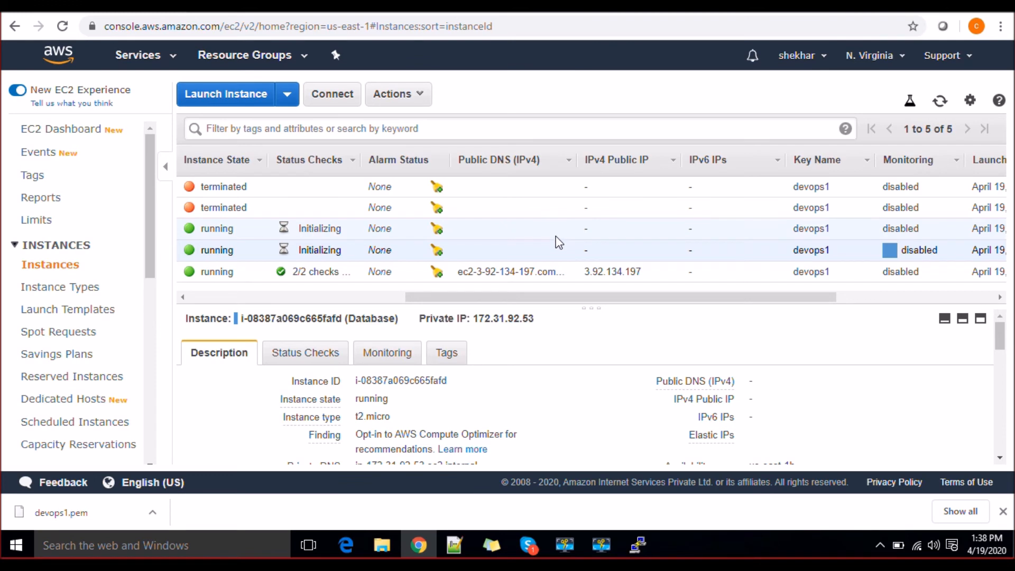
left_click_drag(550, 297, 245, 312)
left_click(243, 271)
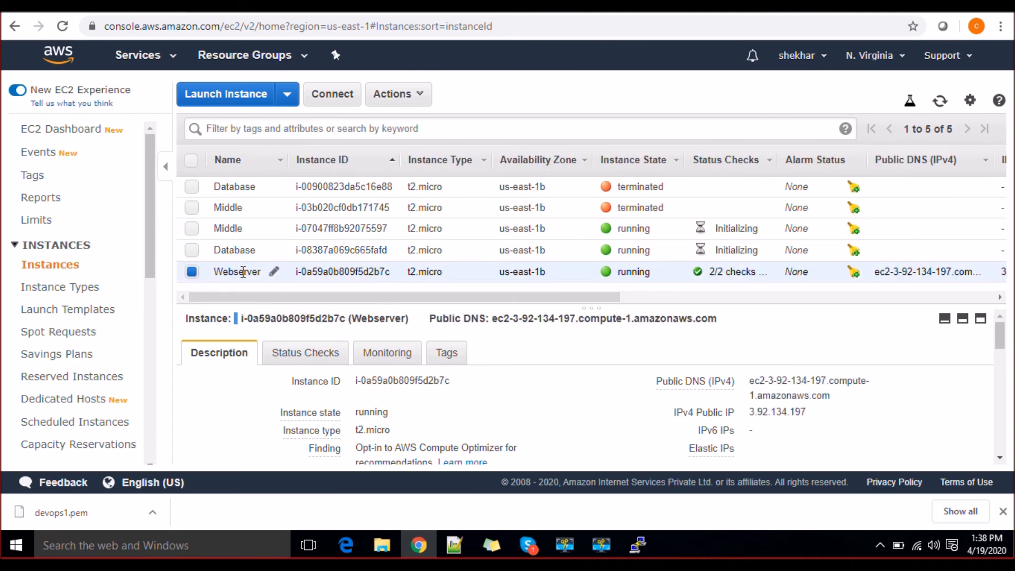
left_click_drag(345, 299, 754, 297)
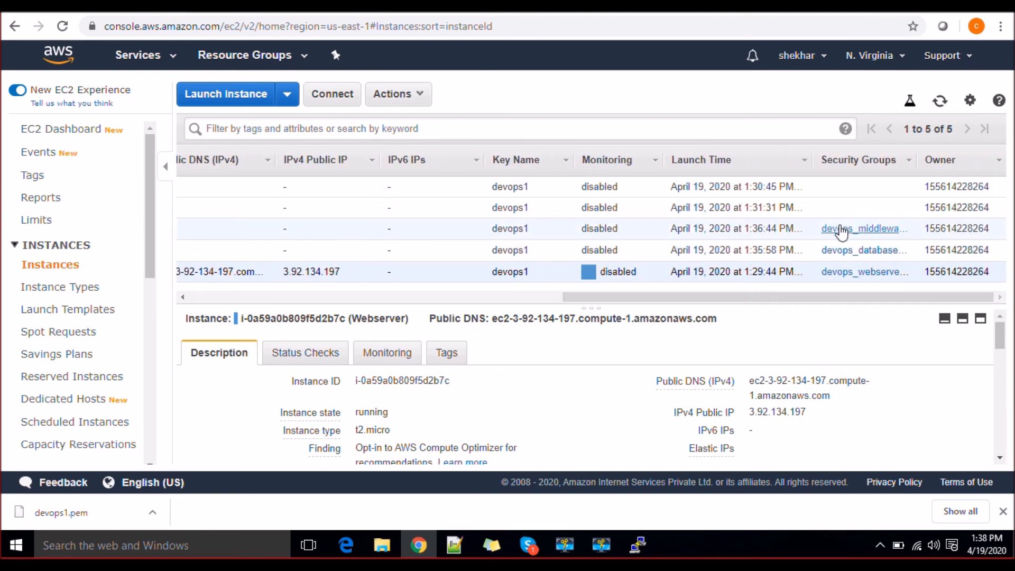
left_click_drag(650, 298, 258, 298)
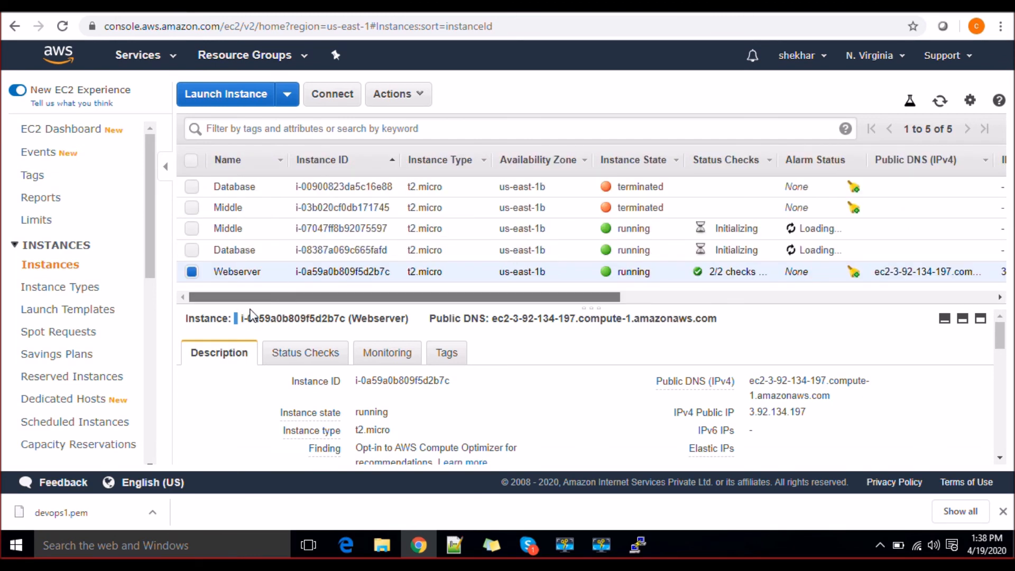
Step: Switch to the Webserver's PuTTY session and install the httpd package with yum using the -y option
left_click(637, 544)
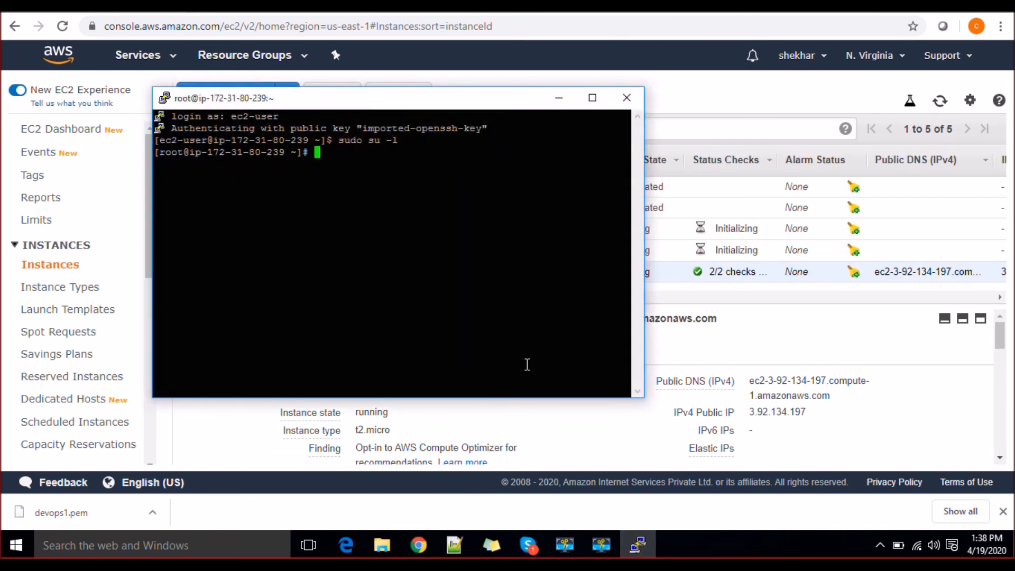
type("yum install httpf")
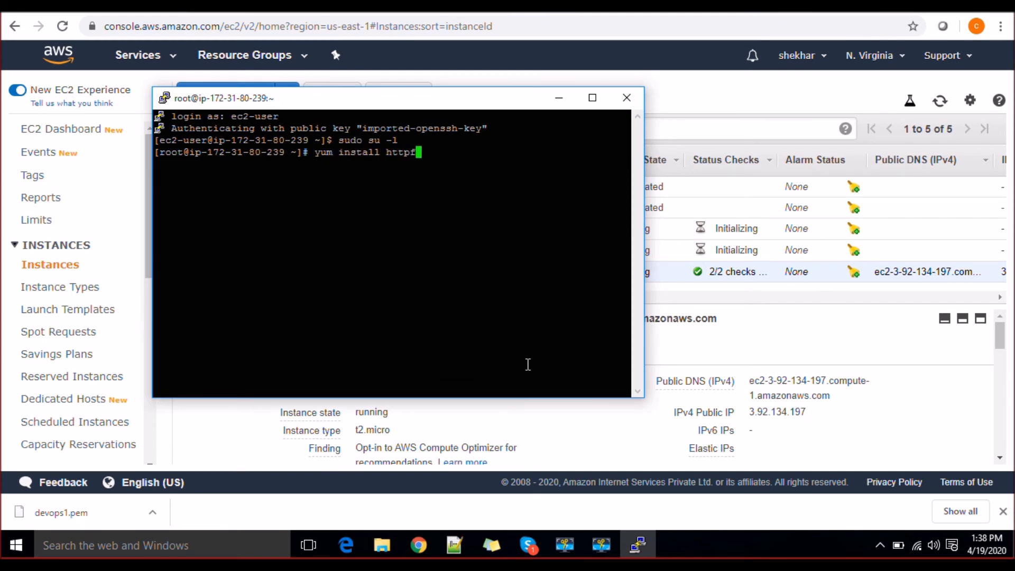
type(" -y")
key("Return")
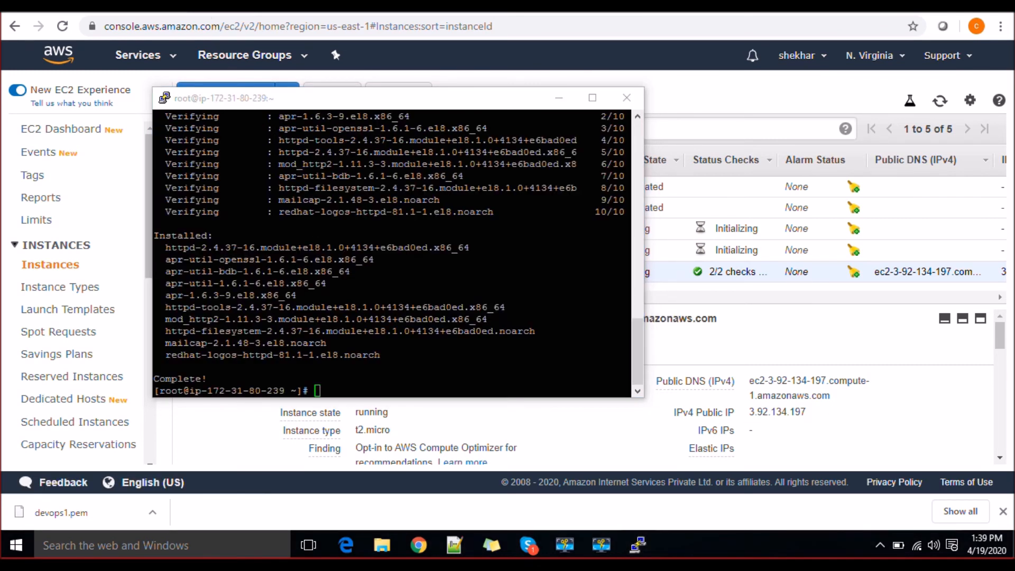
Step: Change to the /var/www/html/ directory and list its contents with ls -lttr
left_click(335, 195)
type("cd /var/www/")
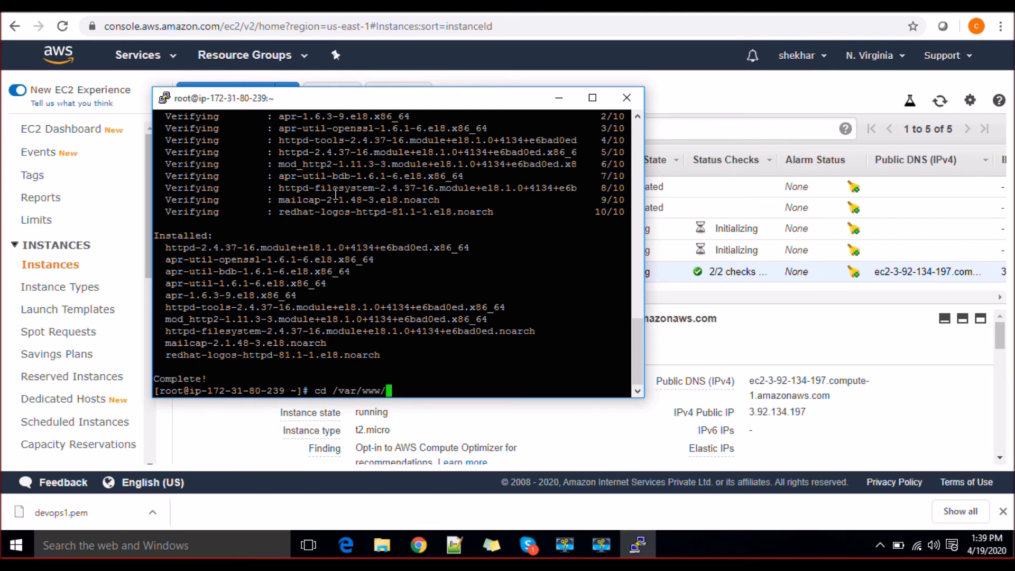
type("html/")
key("Return")
type("ls -lttr")
key("Return")
Step: Create index.html in vi with the text test and save it
type("vi ")
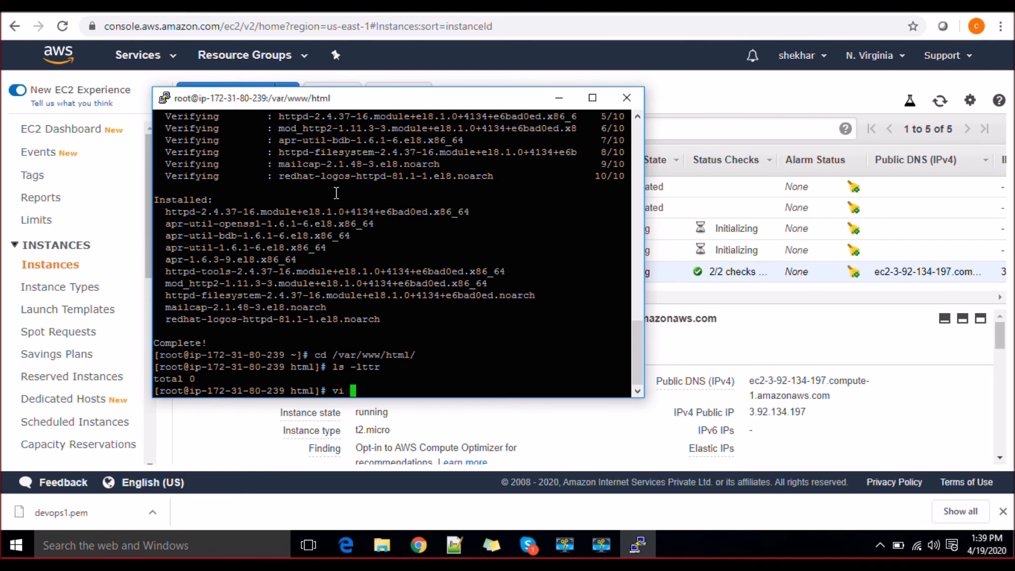
type("index.html")
key("Return")
type("itest")
key("Escape")
type(":wq")
key("Return")
Step: Start the httpd service with systemctl
type("systemc")
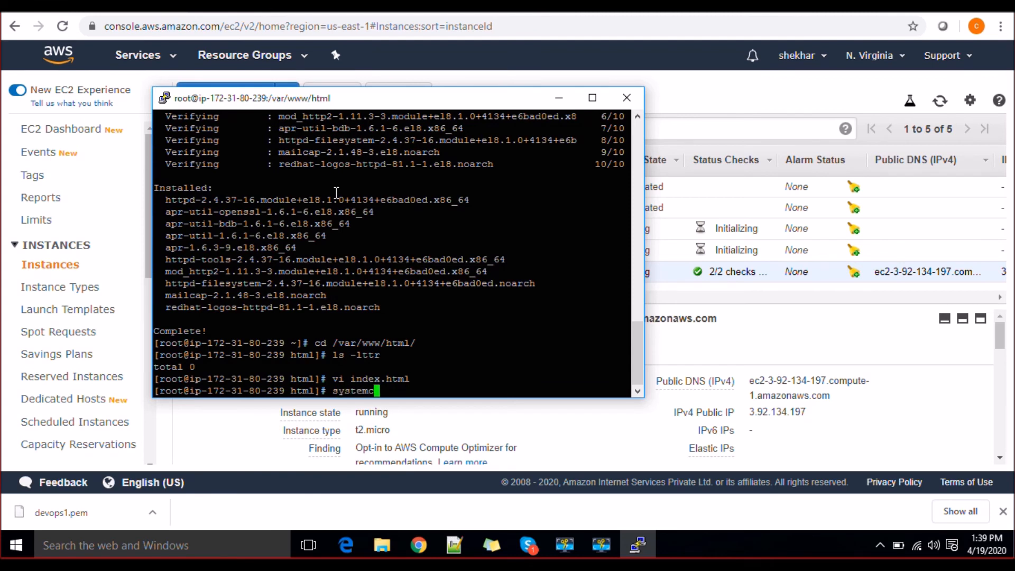
type("tl  start httpd")
key("Return")
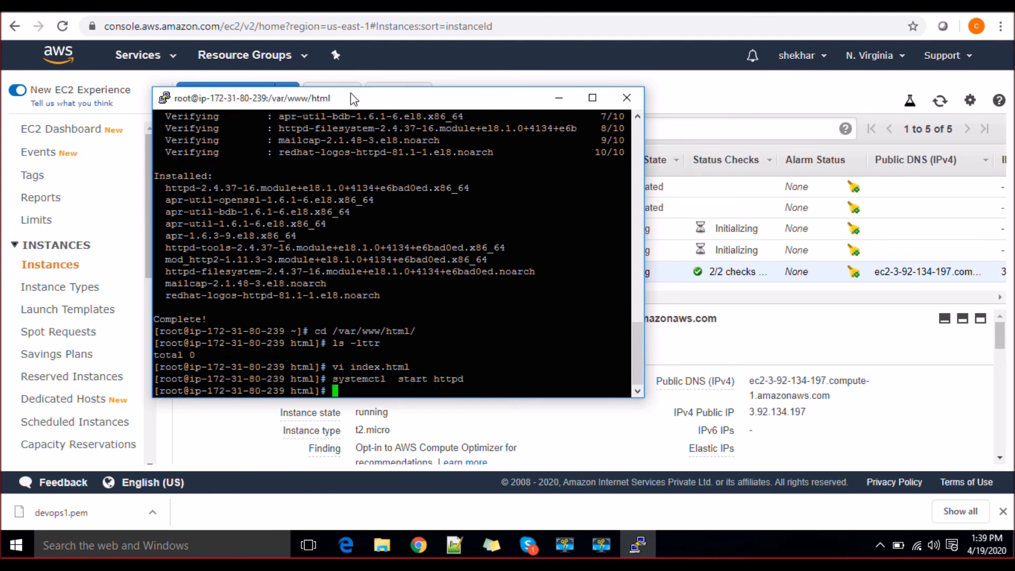
Step: Copy the Webserver's public DNS from the EC2 console and open it in a new browser tab
left_click(572, 55)
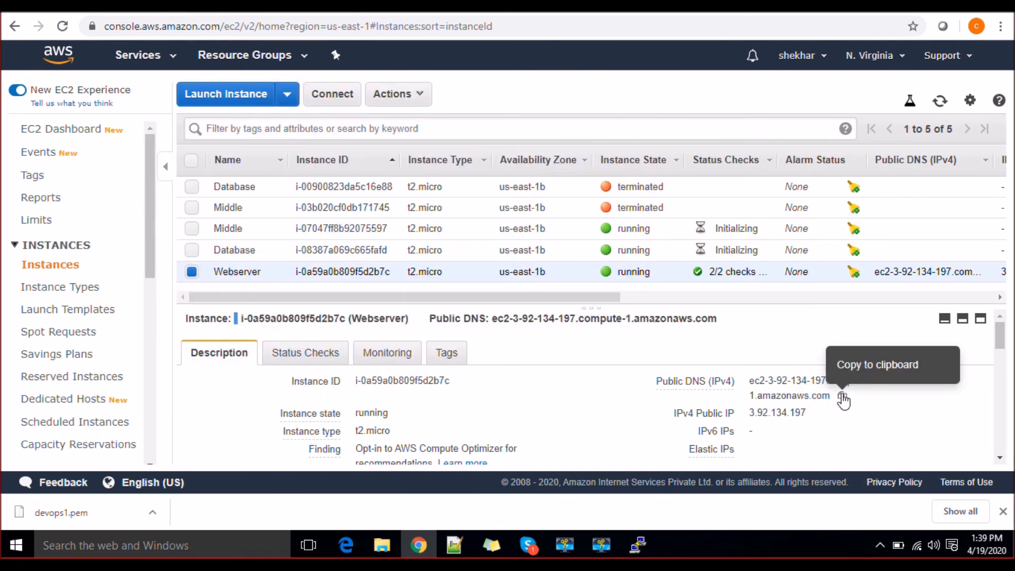
left_click(842, 397)
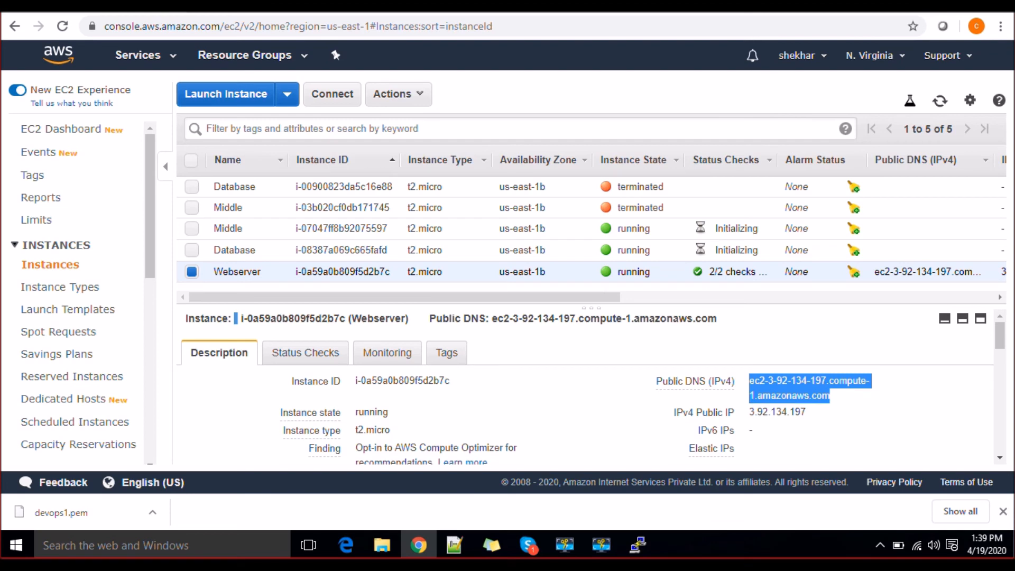
key("ctrl+t")
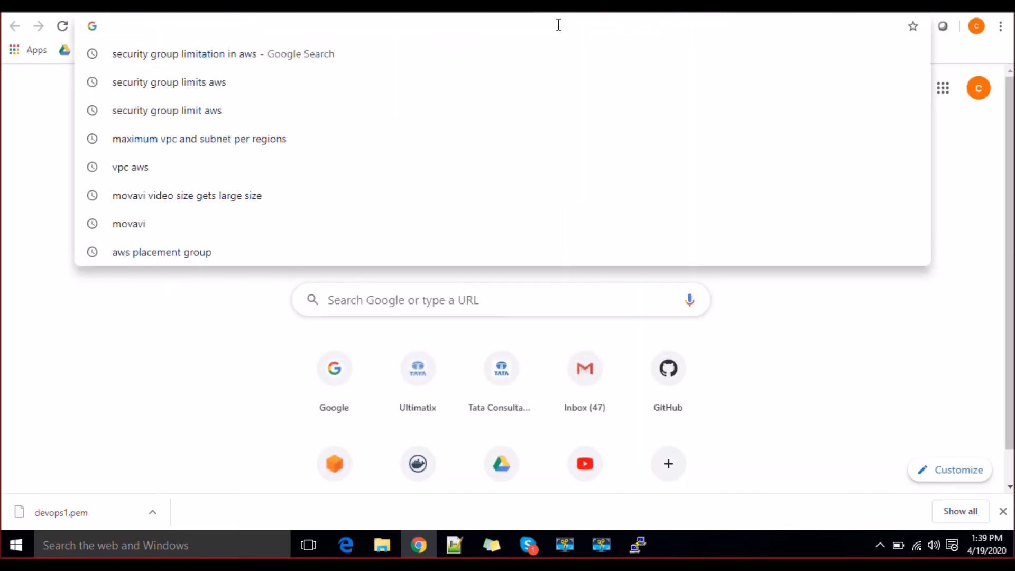
key("ctrl+v")
key("Return")
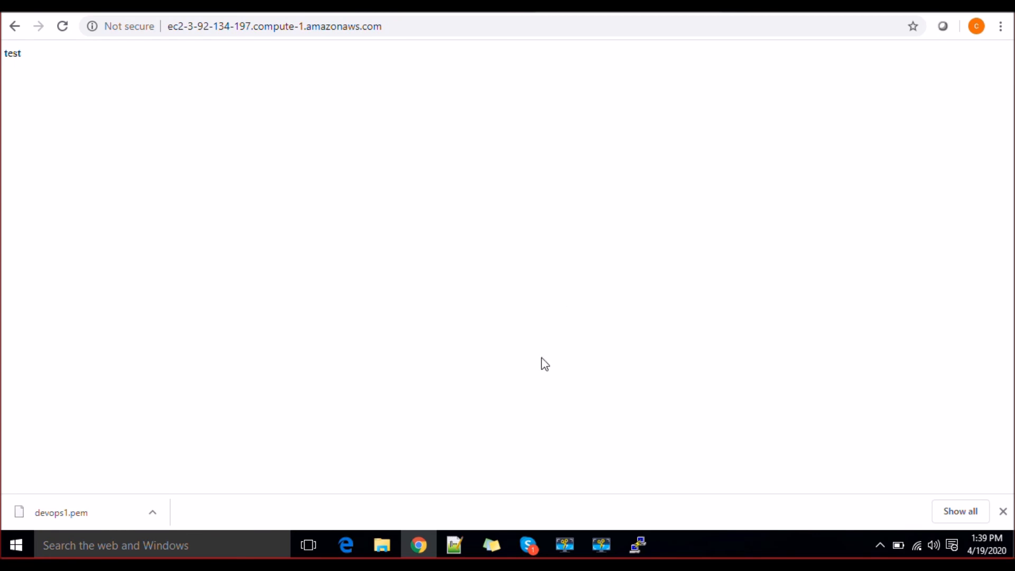
Step: Switch to the Skype call and send the Webserver's public DNS in the group chat
left_click(529, 542)
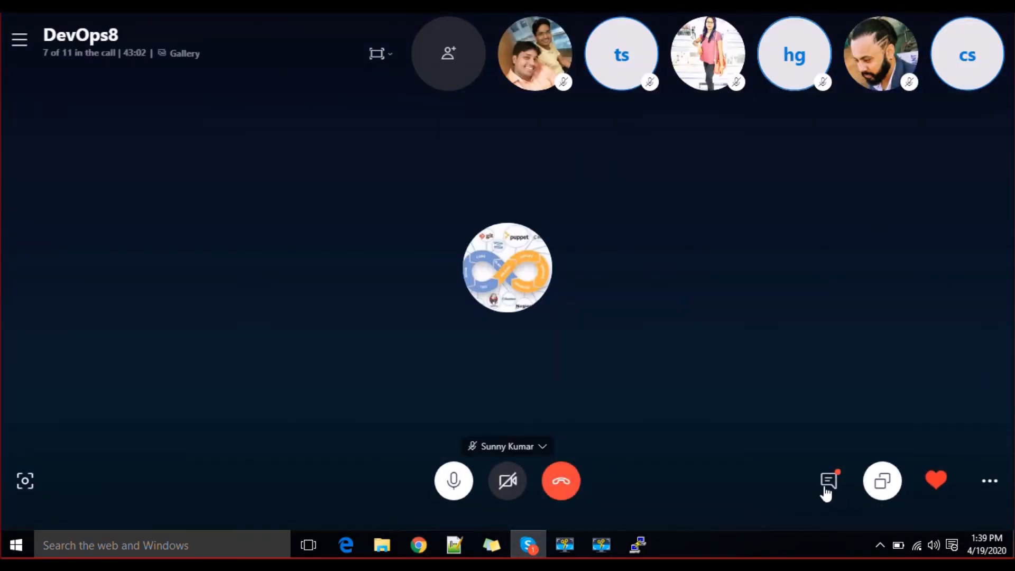
left_click(827, 483)
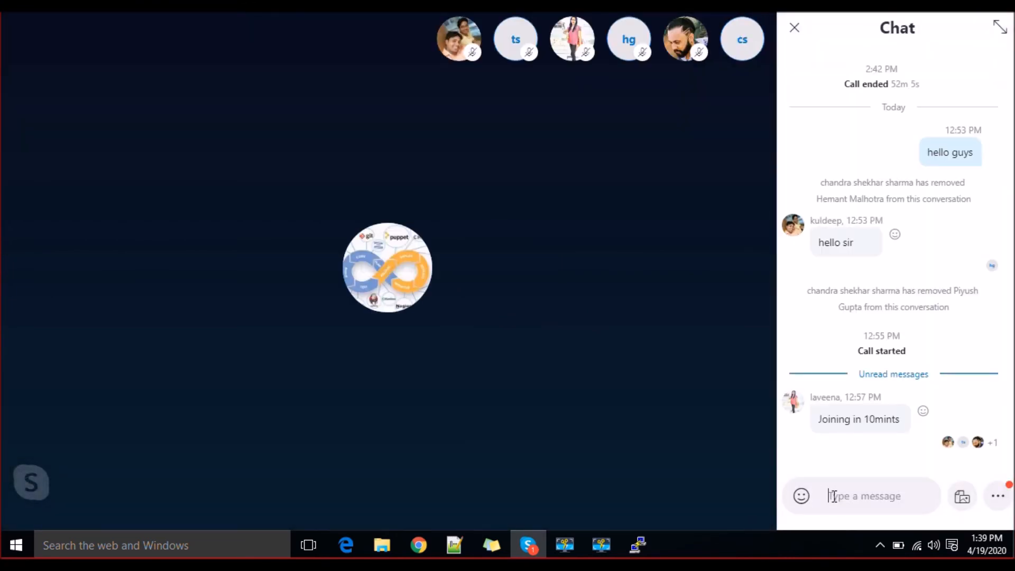
key("ctrl+v")
key("Return")
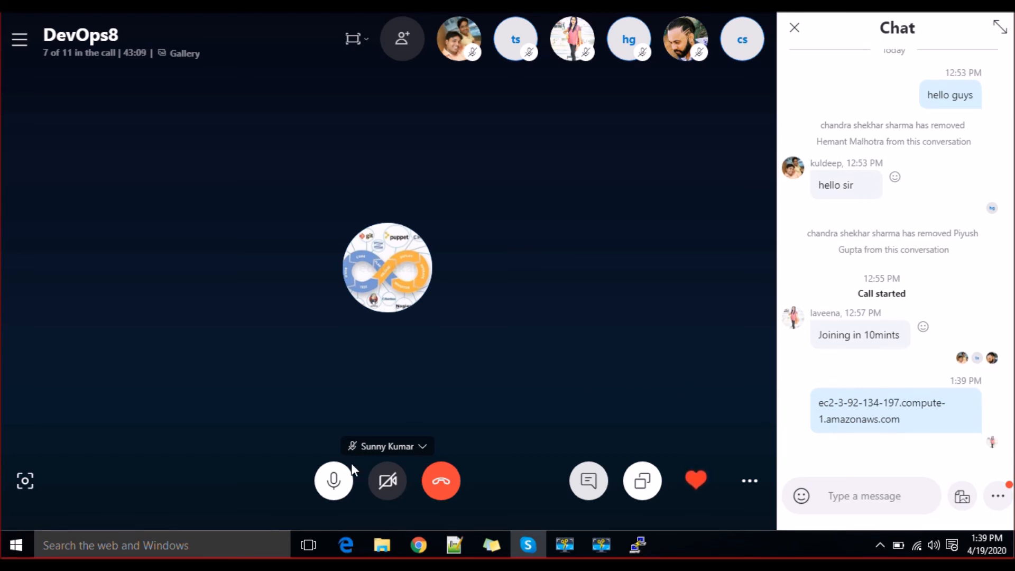
Step: Check the call chat for replies about the shared address and return to the web page in the browser
left_click(333, 482)
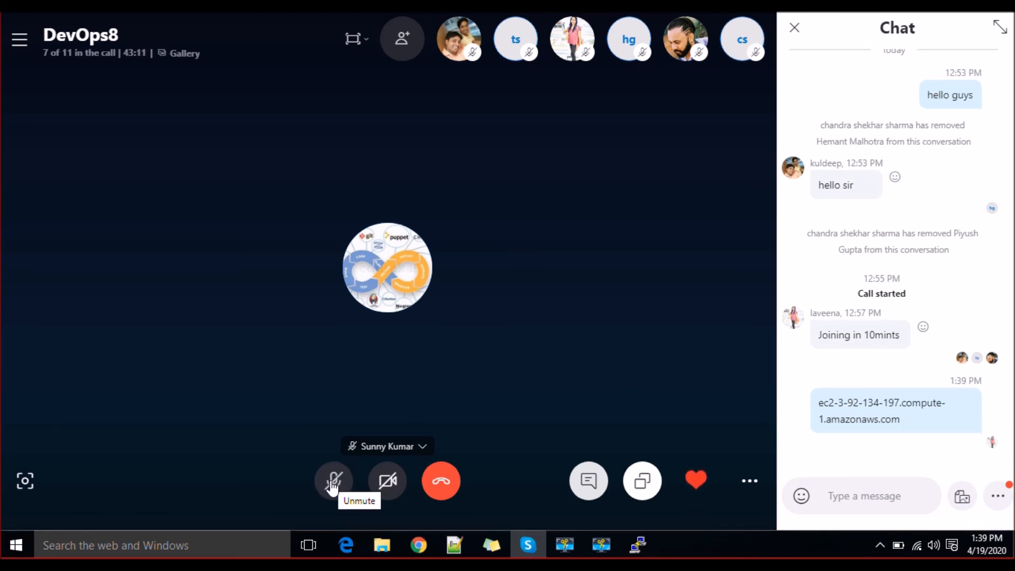
left_click(333, 482)
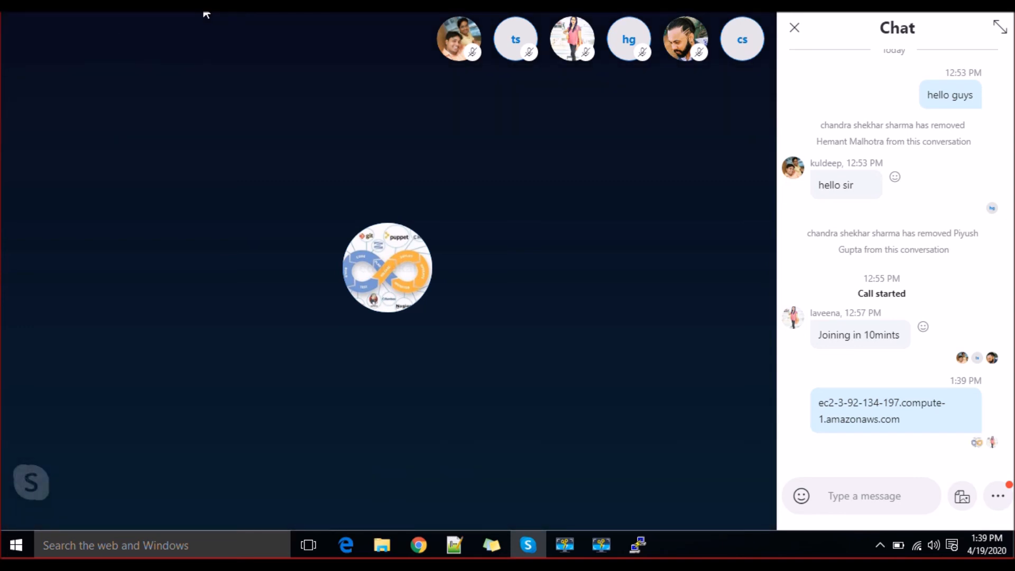
mouse_move(368, 243)
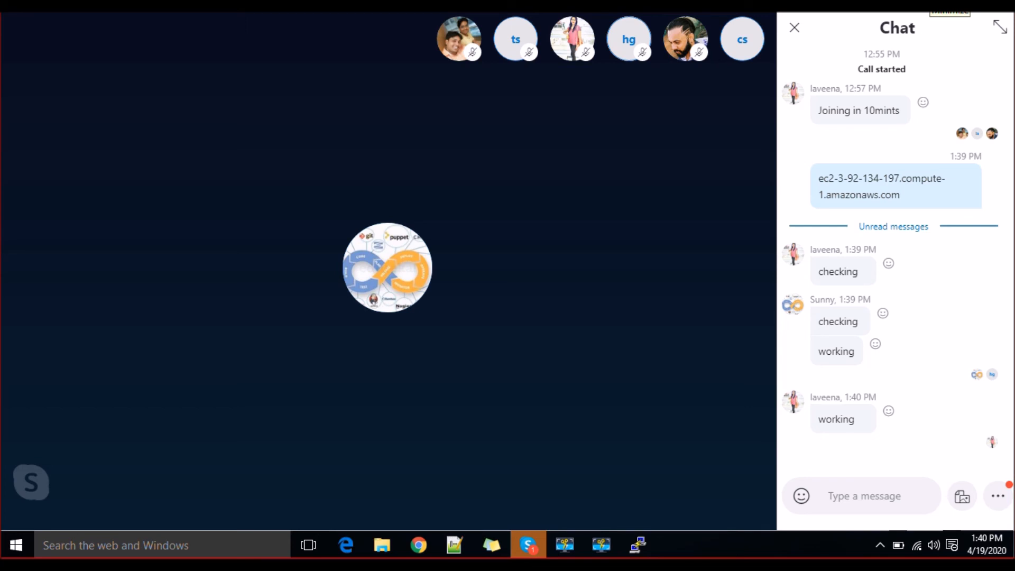
key("alt+Tab")
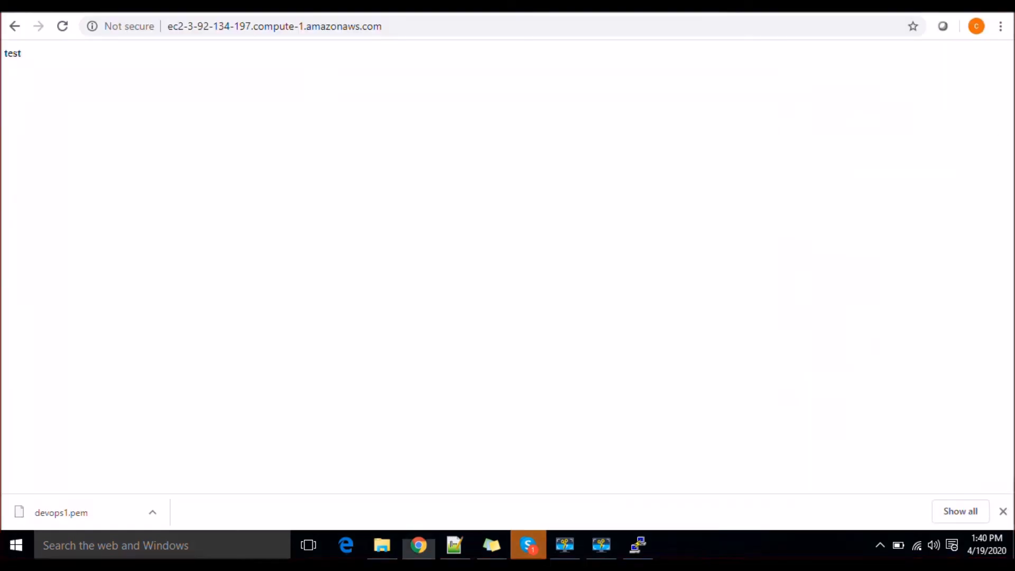
Step: Return to the EC2 instances list in the browser
key("ctrl+Tab")
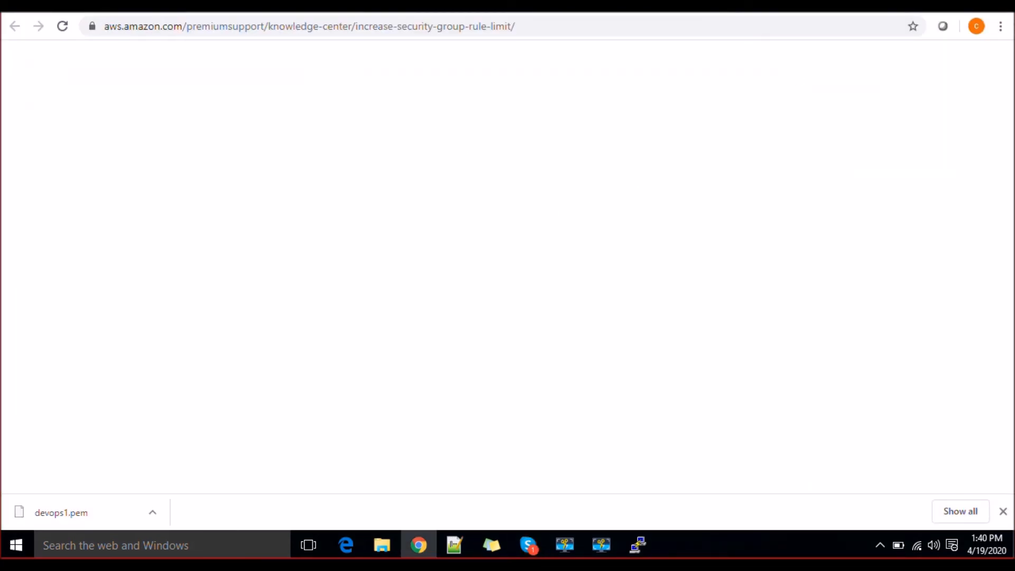
left_click(421, 12)
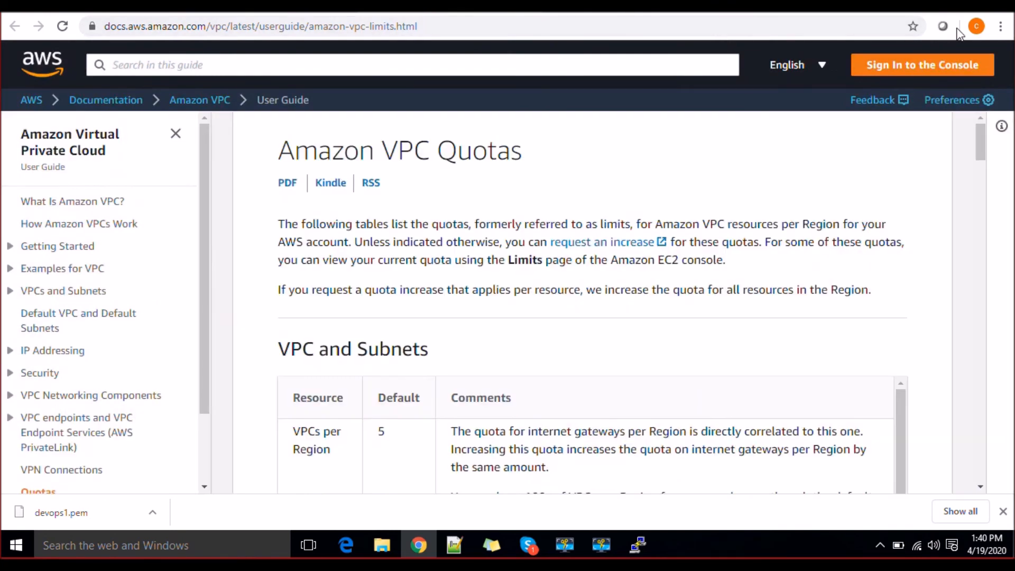
left_click(978, 6)
left_click(438, 21)
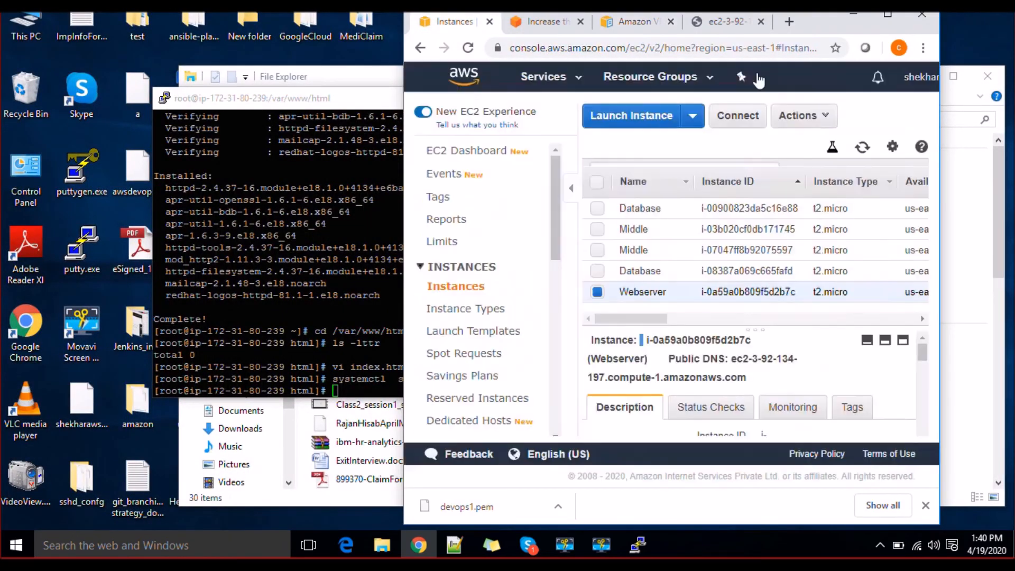
left_click(887, 14)
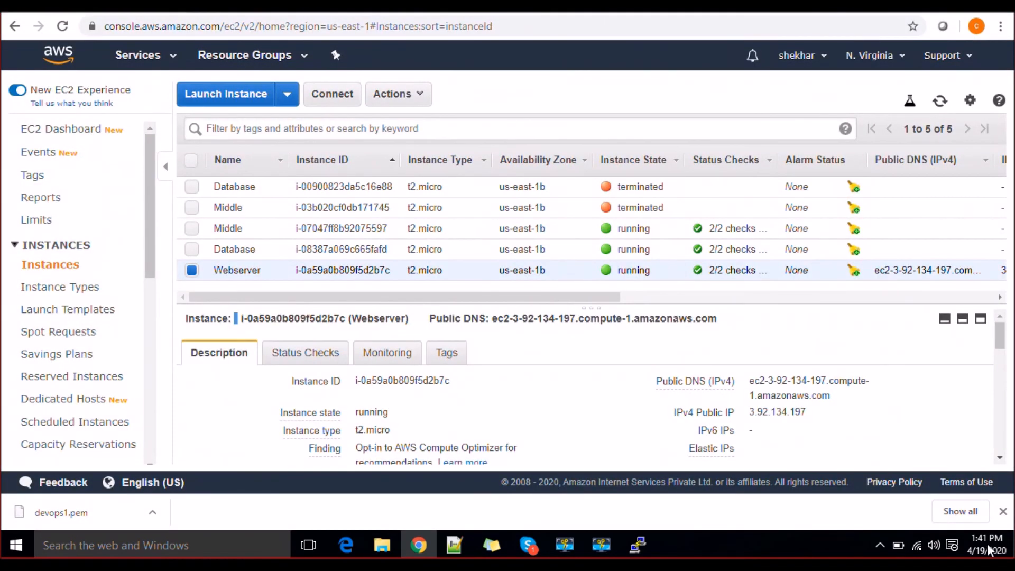
Step: Open the details of the Webserver instance's security group, devops_webserver_sg
left_click_drag(575, 298, 967, 300)
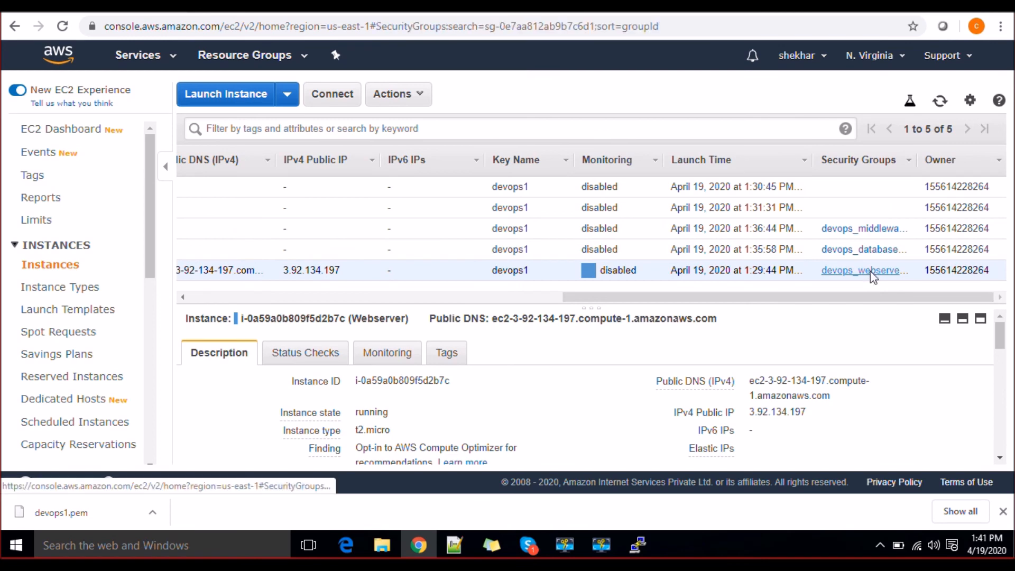
left_click(871, 272)
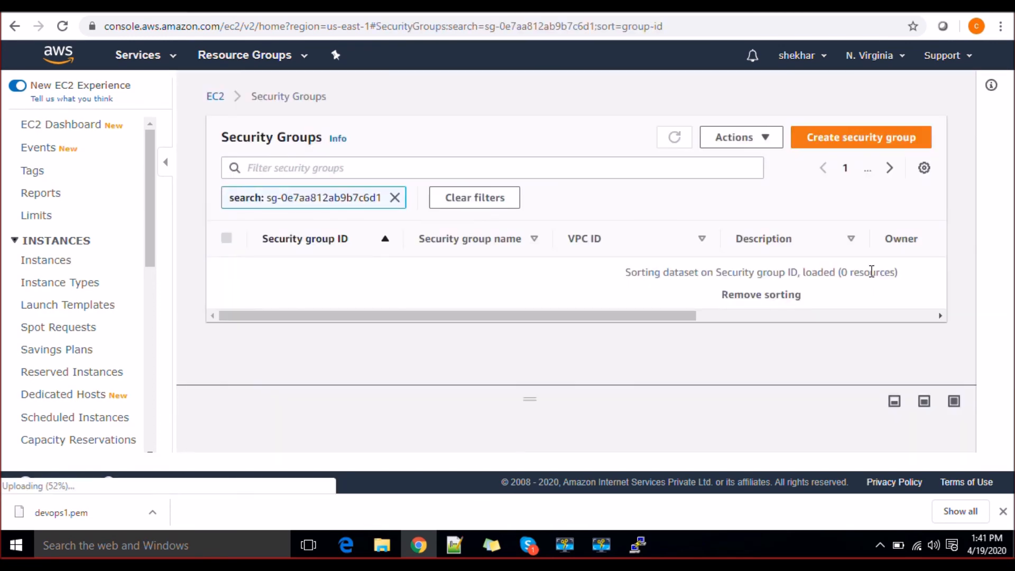
left_click(465, 331)
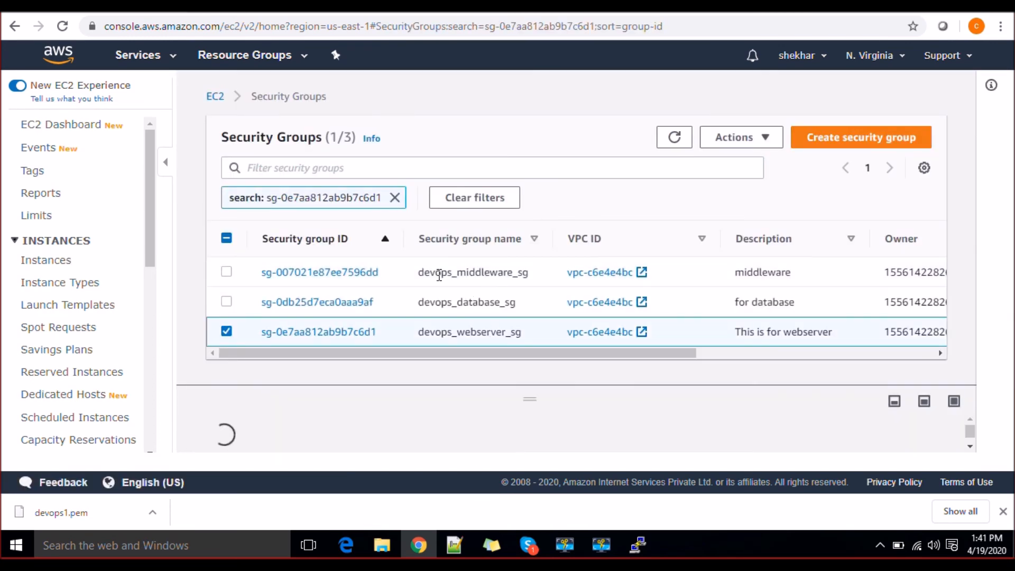
left_click_drag(645, 352, 367, 370)
left_click(332, 335)
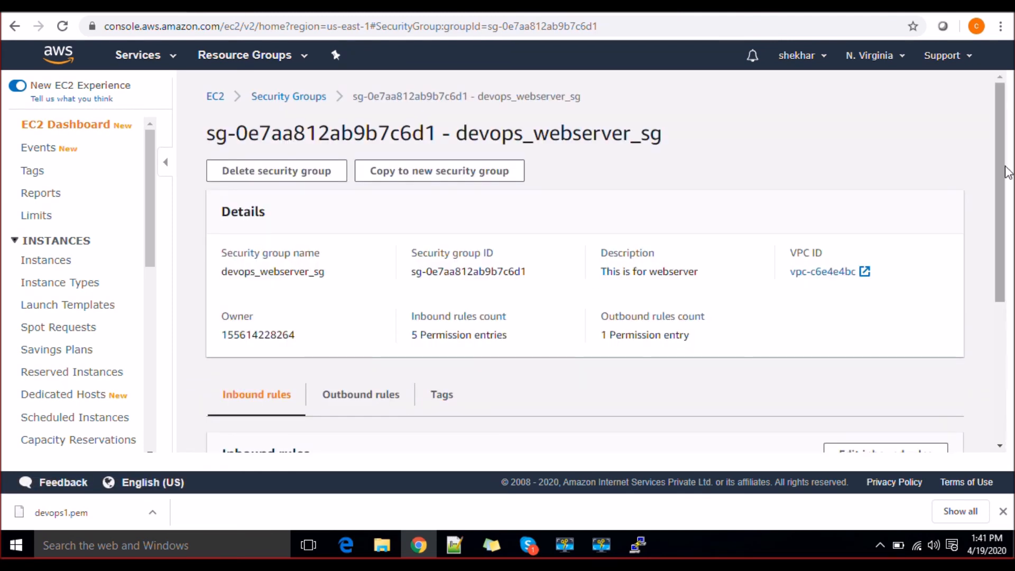
Step: Examine the port ranges and sources of the HTTP and SSH inbound rules in devops_webserver_sg
left_click_drag(1004, 175, 1004, 313)
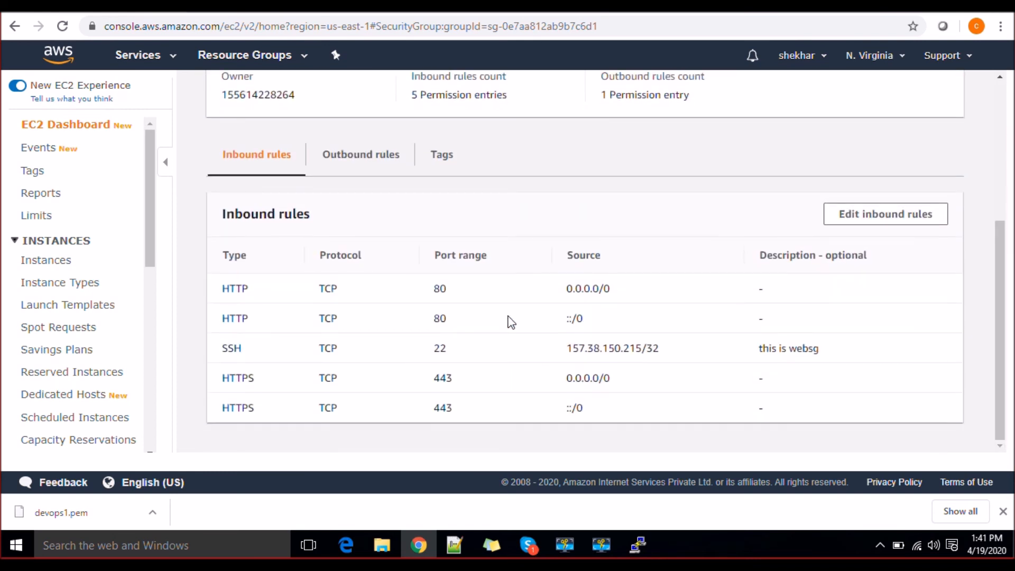
left_click_drag(474, 329, 433, 289)
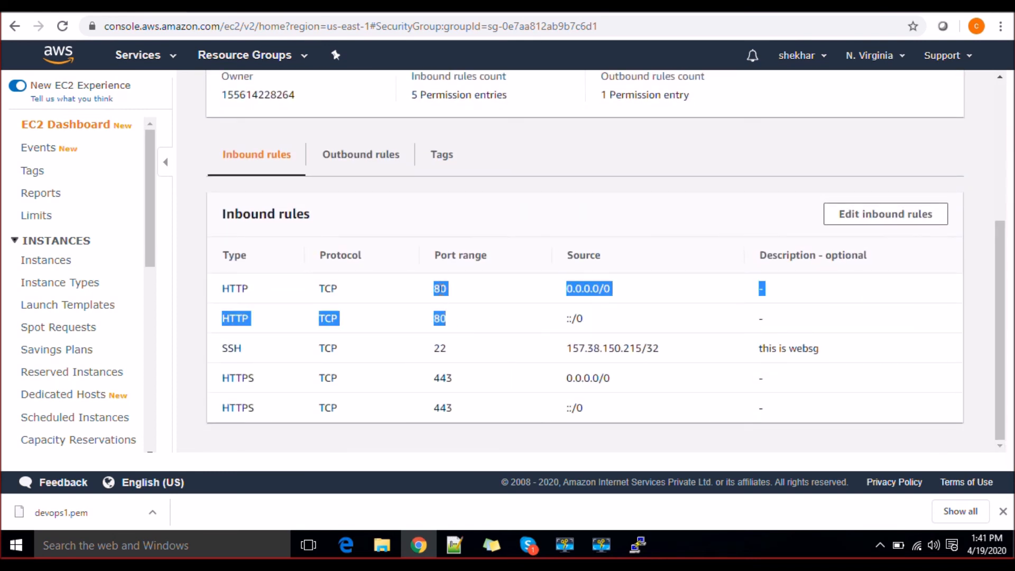
left_click(439, 290)
left_click_drag(571, 290, 632, 316)
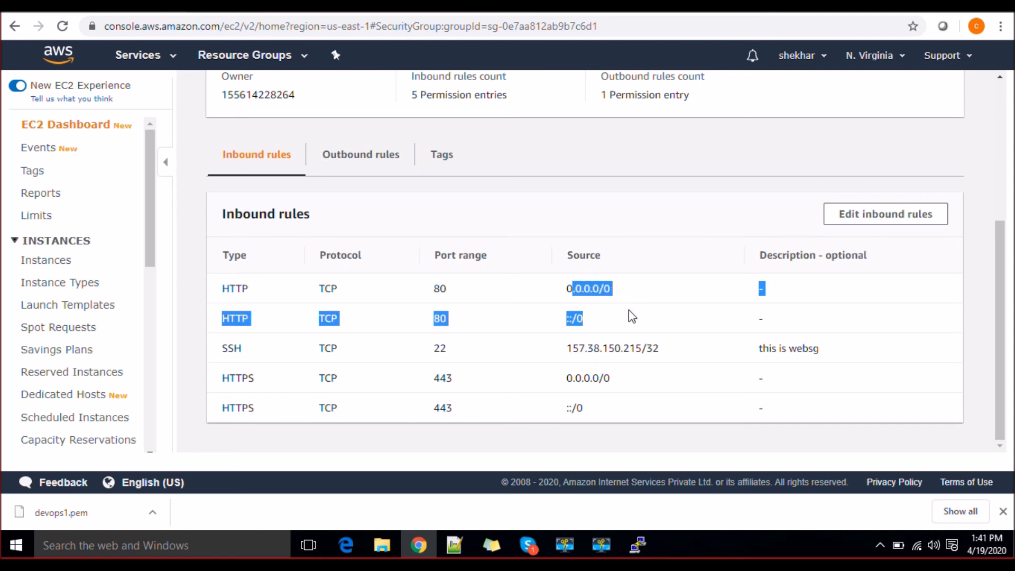
left_click(509, 356)
double_click(436, 347)
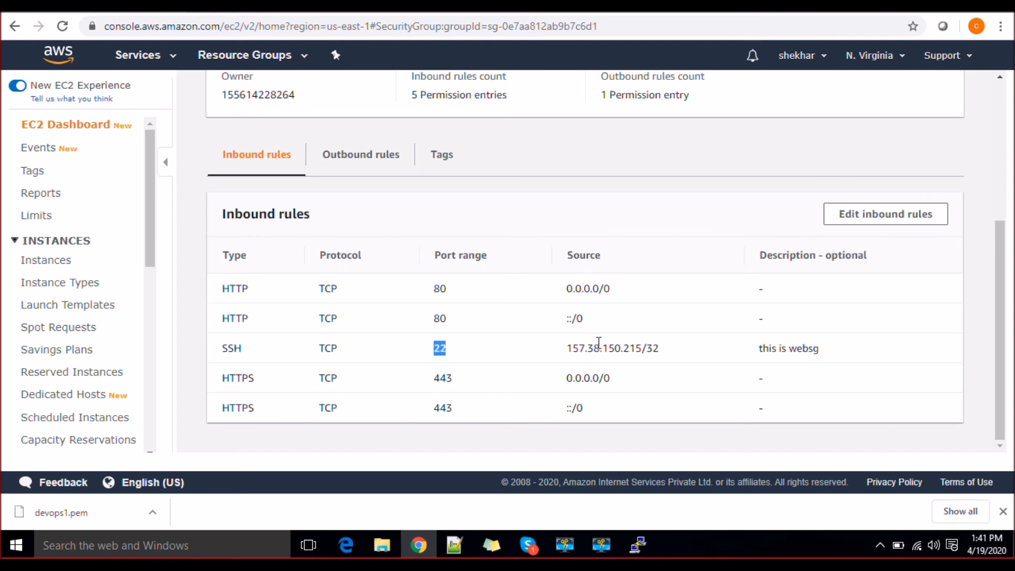
left_click_drag(567, 347, 661, 346)
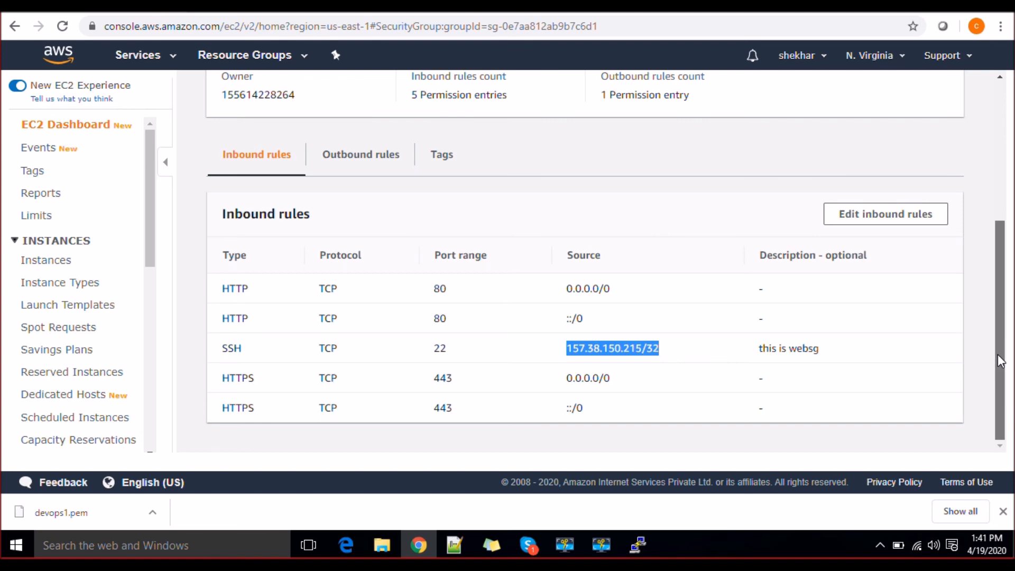
left_click_drag(1000, 361, 1000, 215)
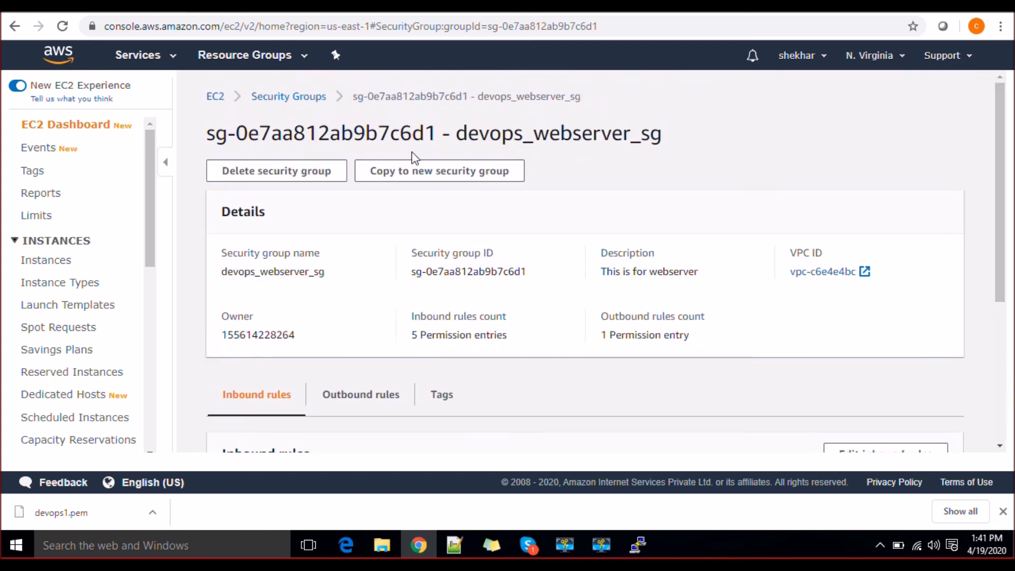
Step: Select the running Database instance in the instances list and copy its private IP address
left_click(44, 263)
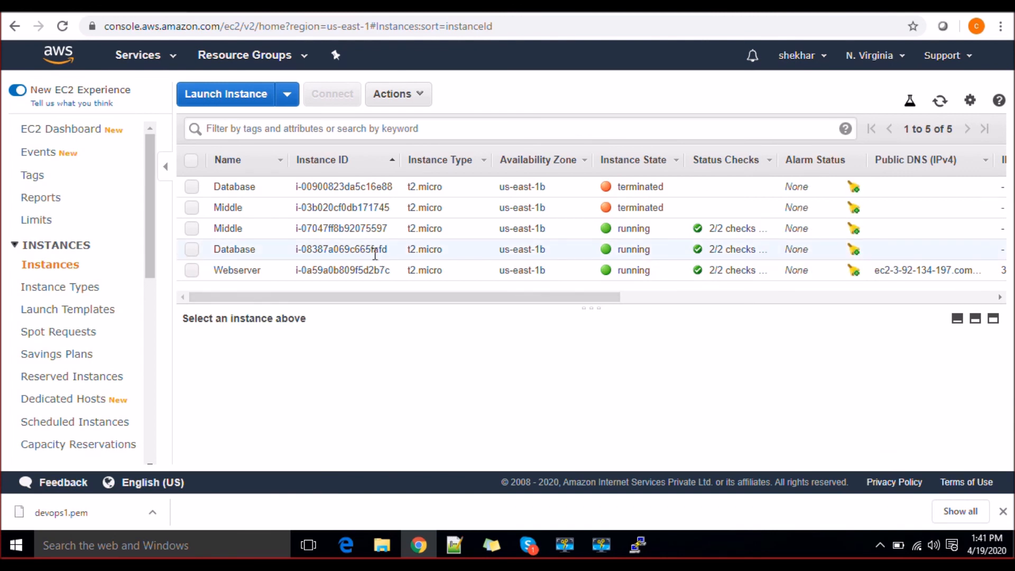
left_click(368, 248)
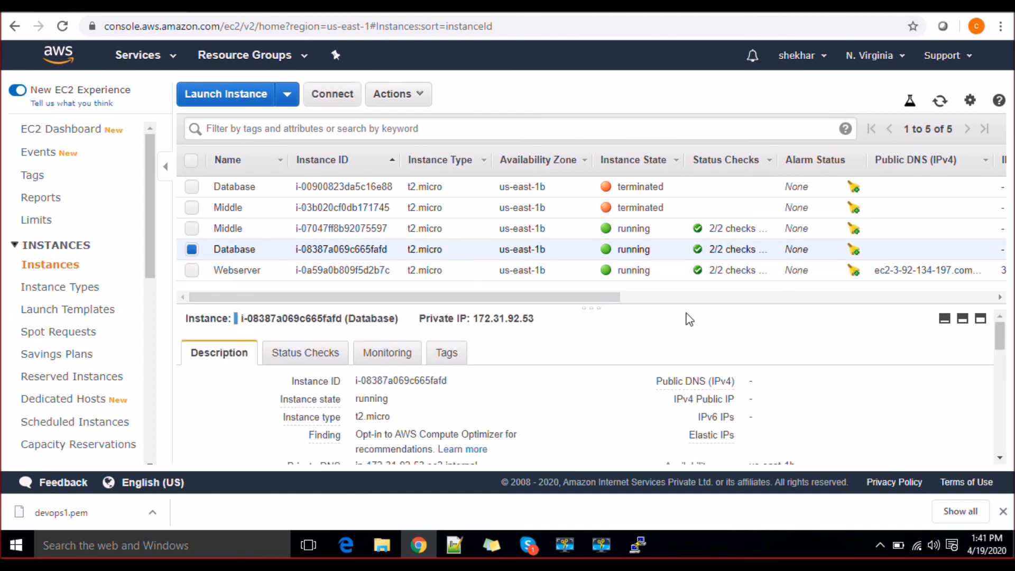
mouse_move(1001, 352)
left_mouse_down()
mouse_move(1011, 423)
mouse_move(999, 335)
left_mouse_up()
double_click(502, 318)
key("super+c")
right_click(478, 322)
left_click(510, 331)
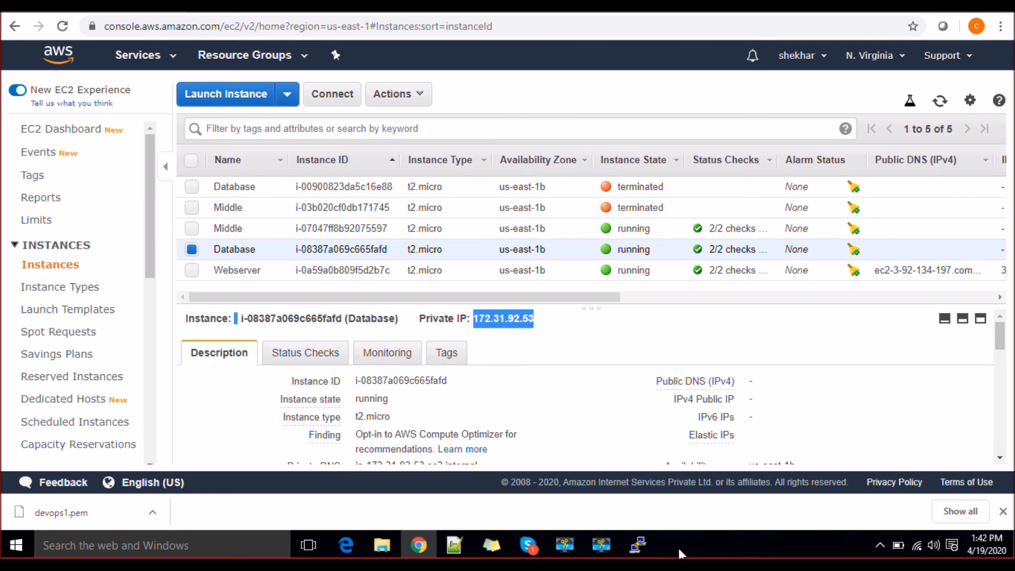
Step: Switch to the PuTTY session on the Webserver and try to SSH to 172.31.92.53, accepting the host key
left_click(649, 543)
type("ssh")
right_click(542, 325)
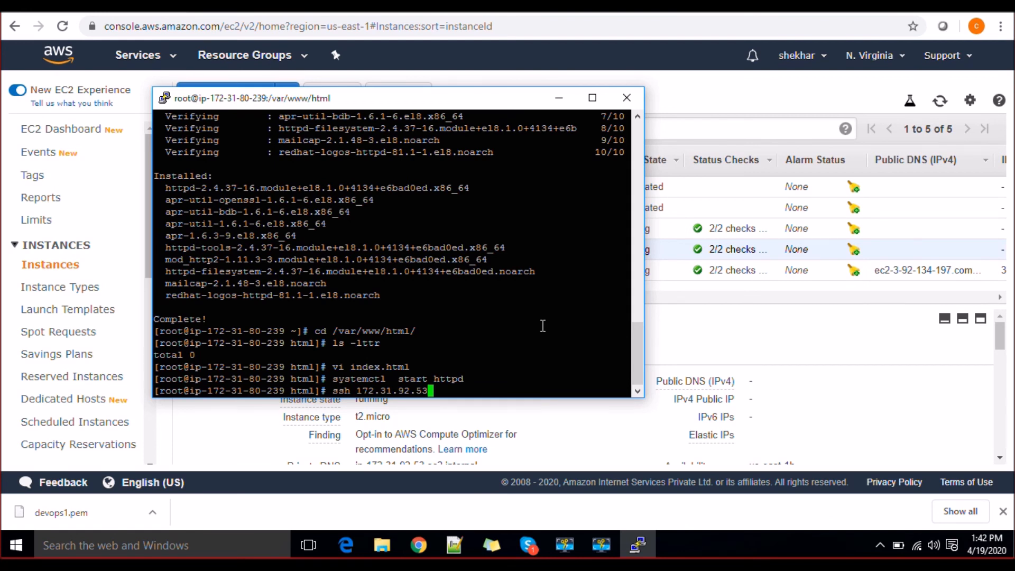
key("Return")
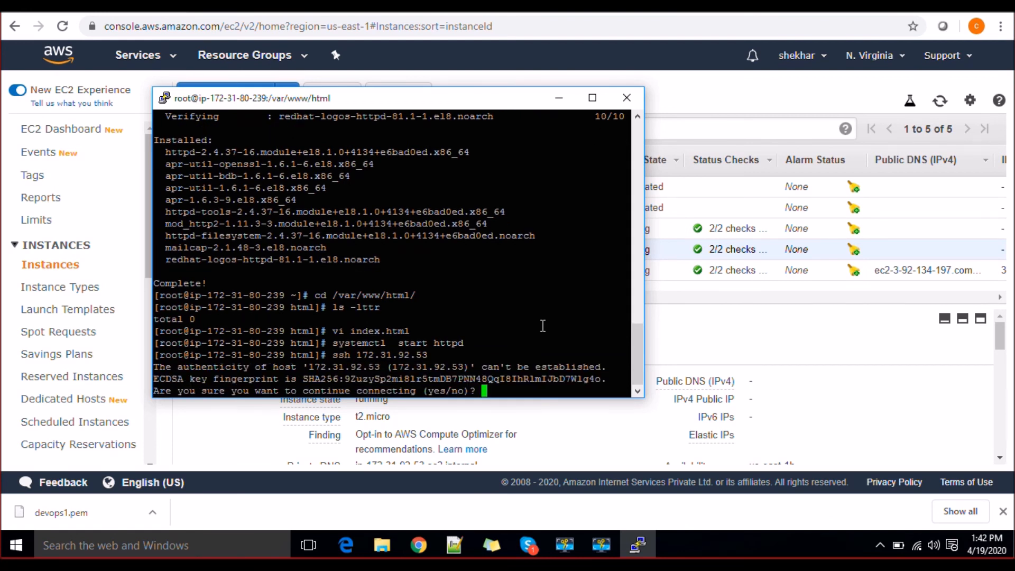
type("yes")
key("Return")
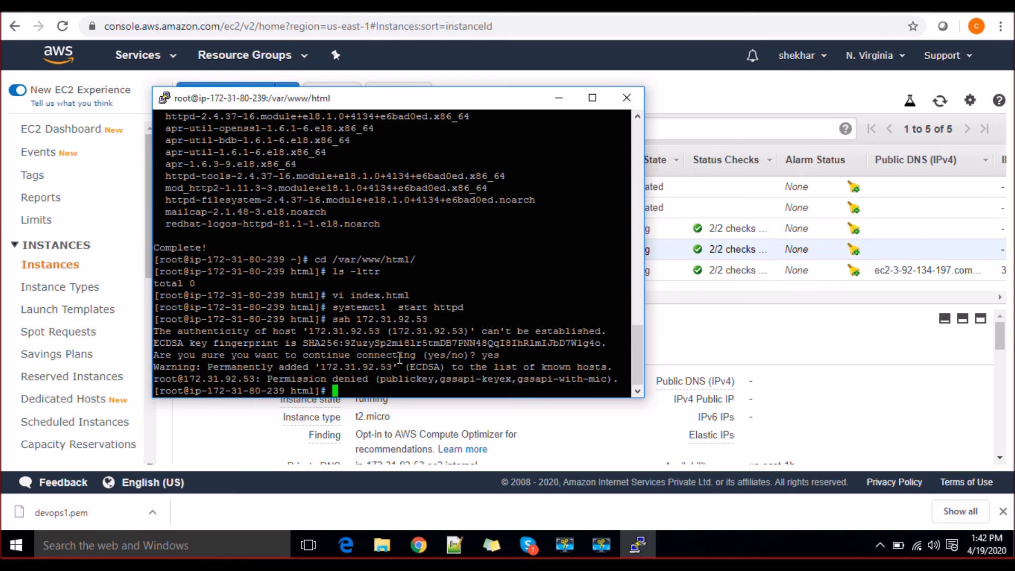
Step: Clear the terminal and install telnet on the Webserver with yum and the -y option
type("clear")
key("Return")
key("Return")
key("Return")
key("Return")
key("Return")
type("yum i")
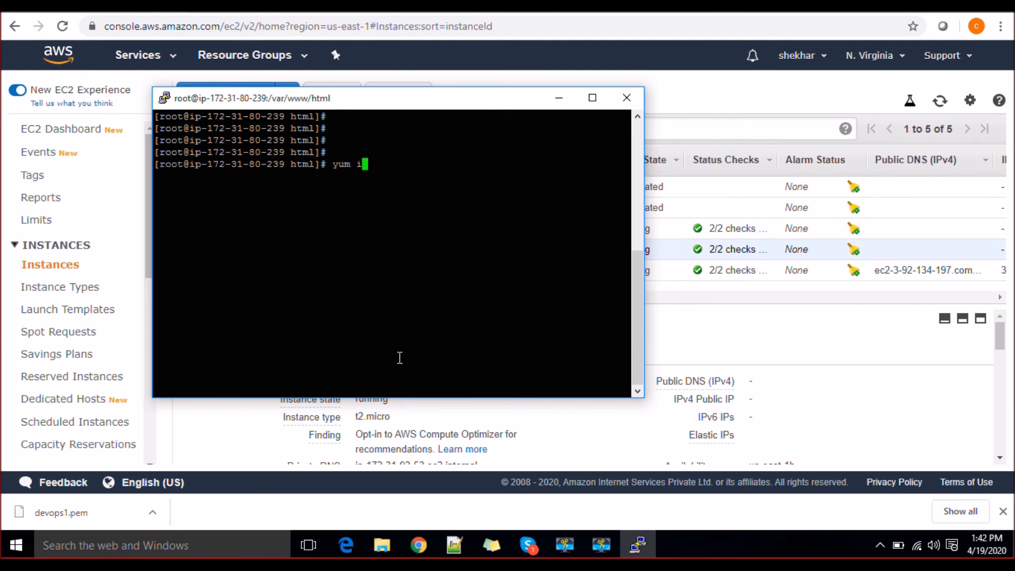
type("nstall telnet -y")
key("Return")
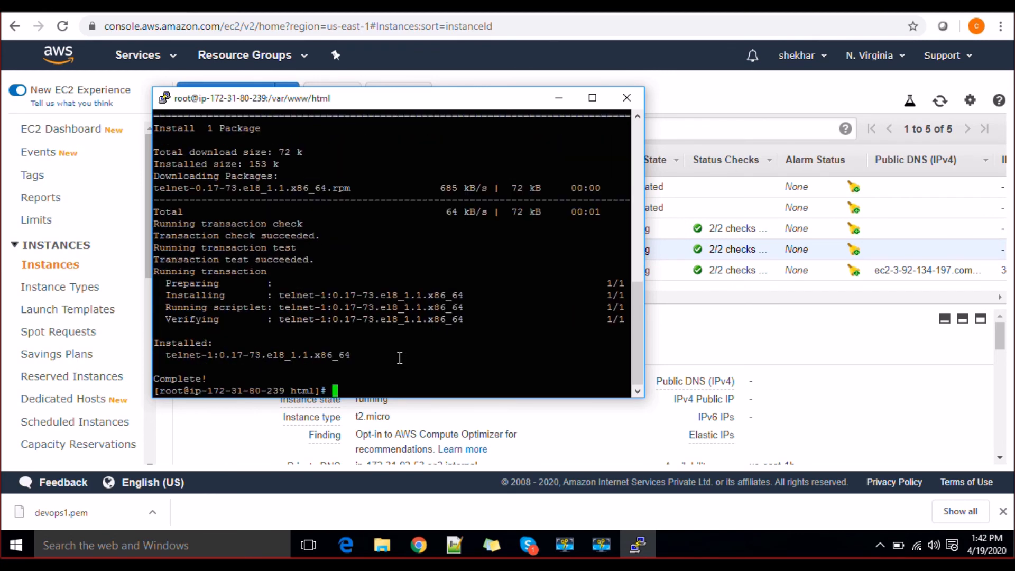
Step: Test the connection from the Webserver to 172.31.92.53 on port 22 with telnet
type("telnet 172.31.92.53")
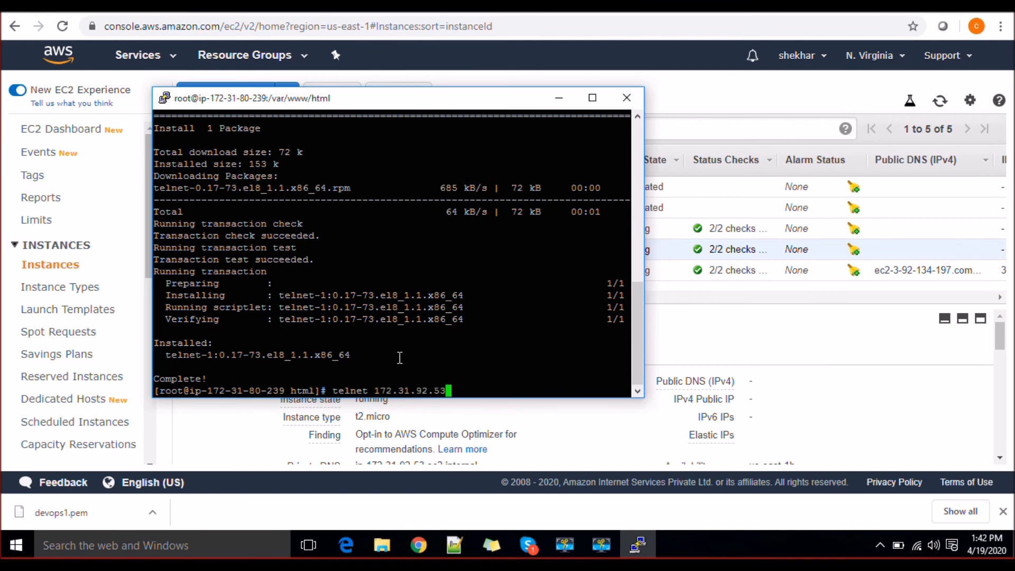
type(" 22")
key("Return")
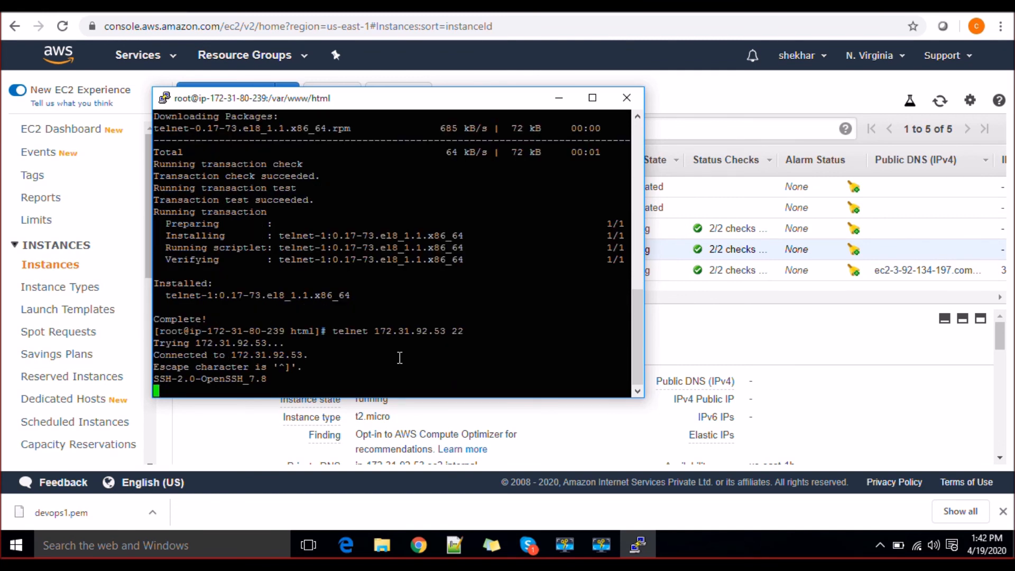
left_click_drag(305, 383, 137, 321)
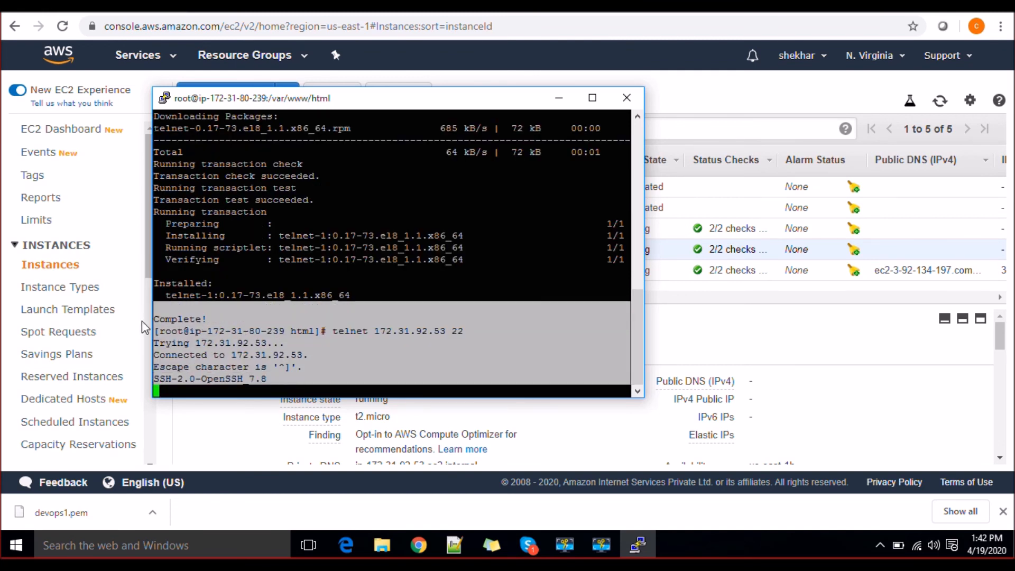
left_click(199, 326)
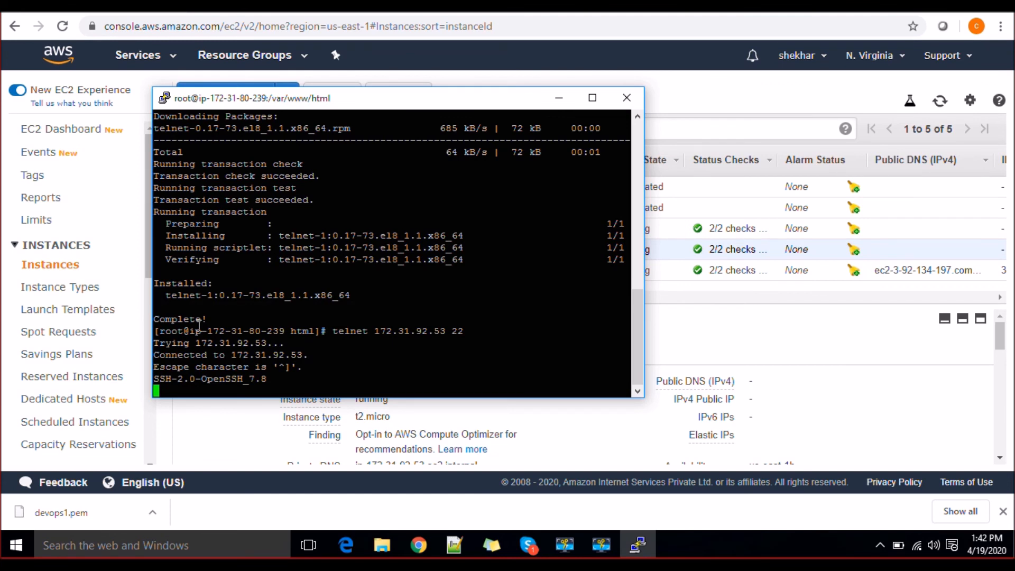
Step: Quit the port 22 telnet session and test 172.31.92.53 on port 21 with telnet
key("ctrl+bracketright")
key("Up")
key("BackSpace")
key("BackSpace")
key("BackSpace")
key("BackSpace")
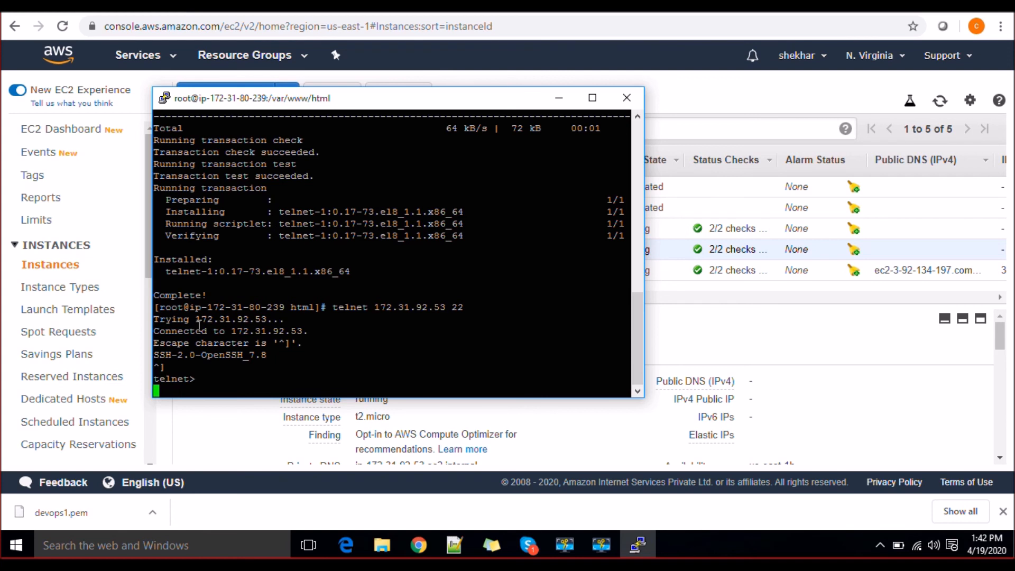
type("quit")
key("Return")
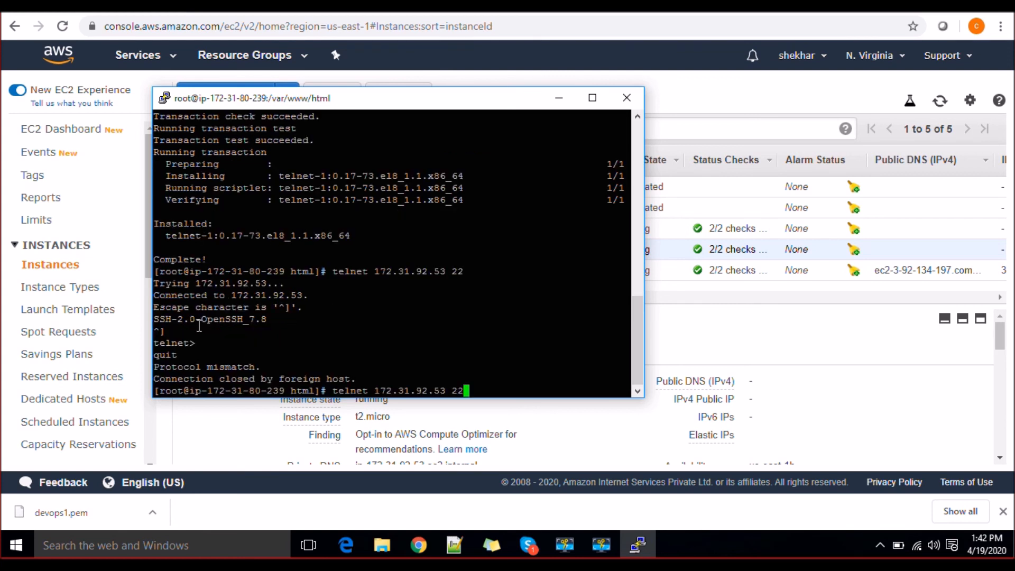
key("Return")
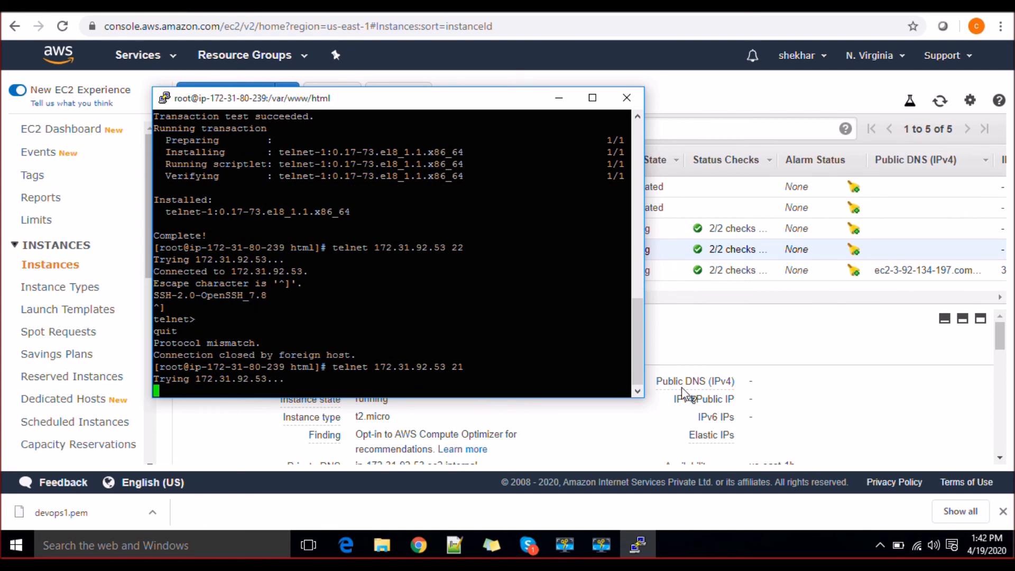
Step: In the browser, open the Database instance's security group, devops_database_sg, and check the ports of its inbound rules
left_click(713, 394)
left_click_drag(583, 300, 946, 294)
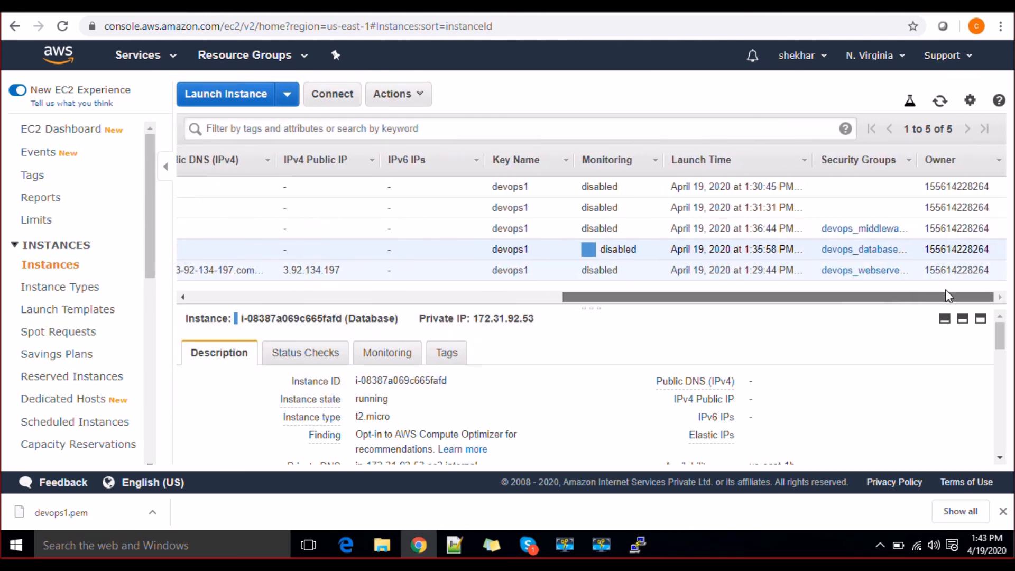
left_click(887, 253)
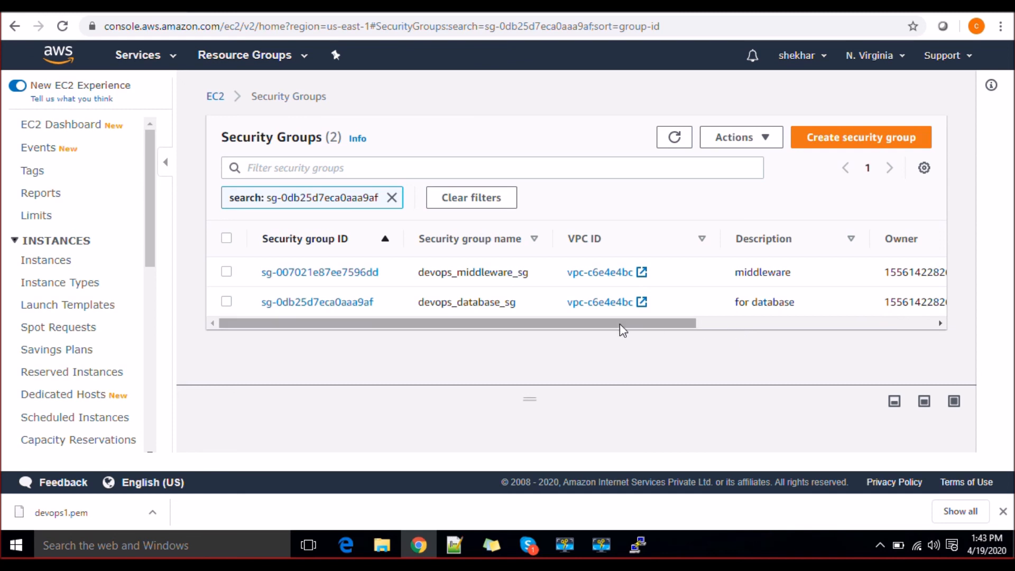
left_click(363, 303)
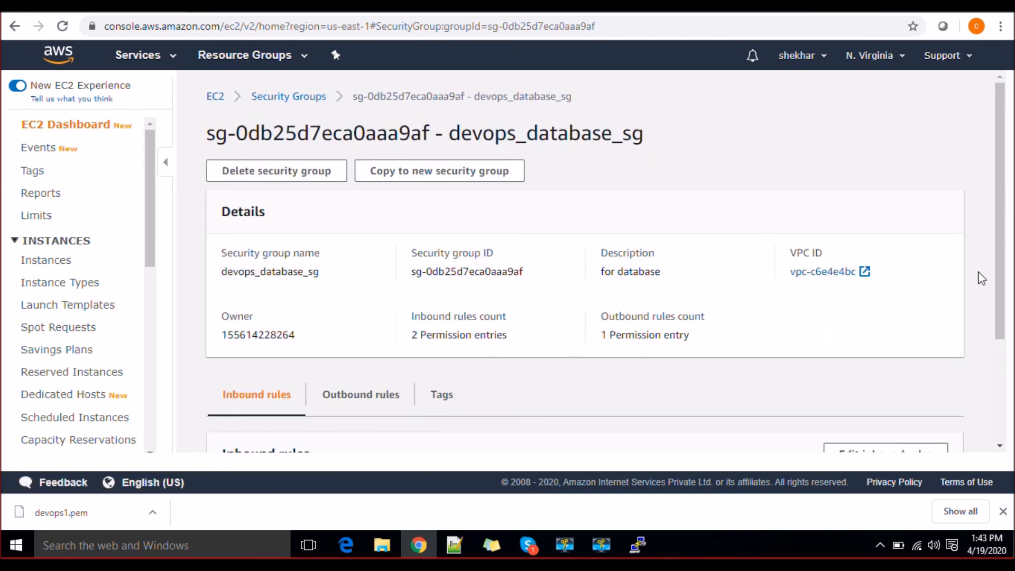
left_click_drag(1000, 270, 1000, 370)
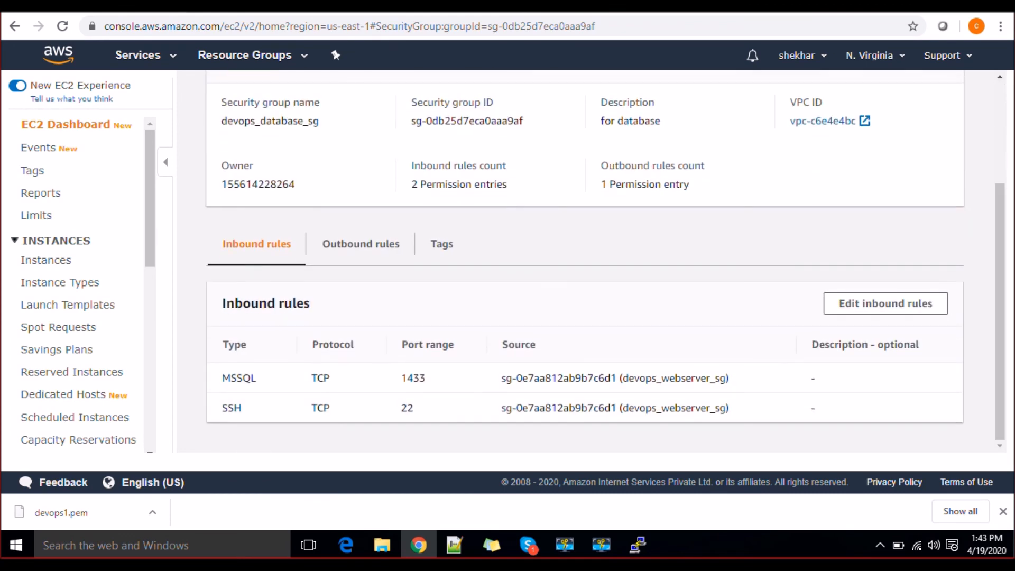
double_click(416, 377)
Step: Switch back to the PuTTY terminal and cancel the pending telnet connection to port 21
key("alt+Tab")
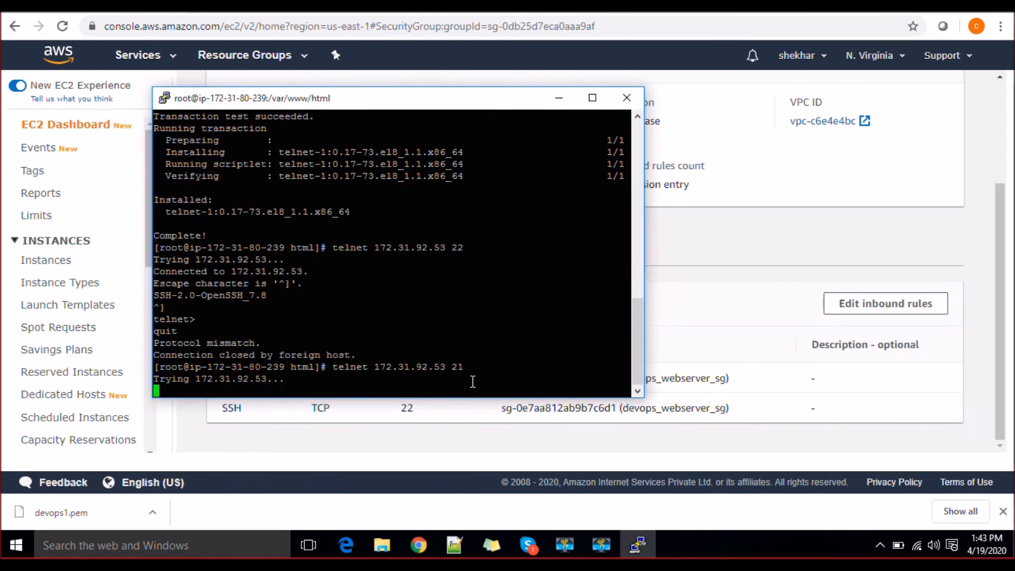
key("ctrl+c")
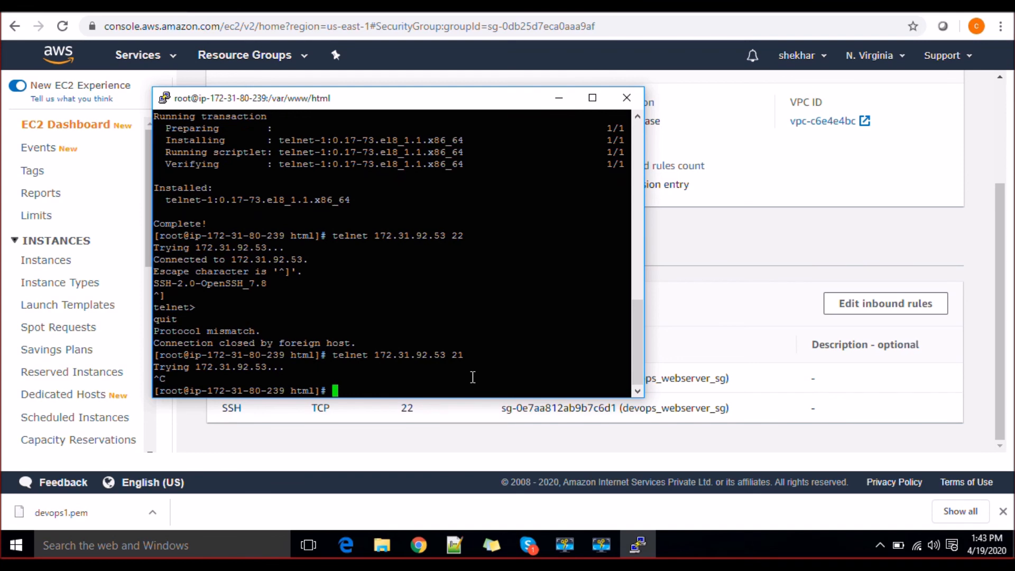
Step: Test the connection from the Webserver to 172.31.92.53 on port 1433 with telnet and review the response
key("Up")
key("BackSpace")
key("BackSpace")
key("alt+Tab")
key("alt+Tab")
type("1433")
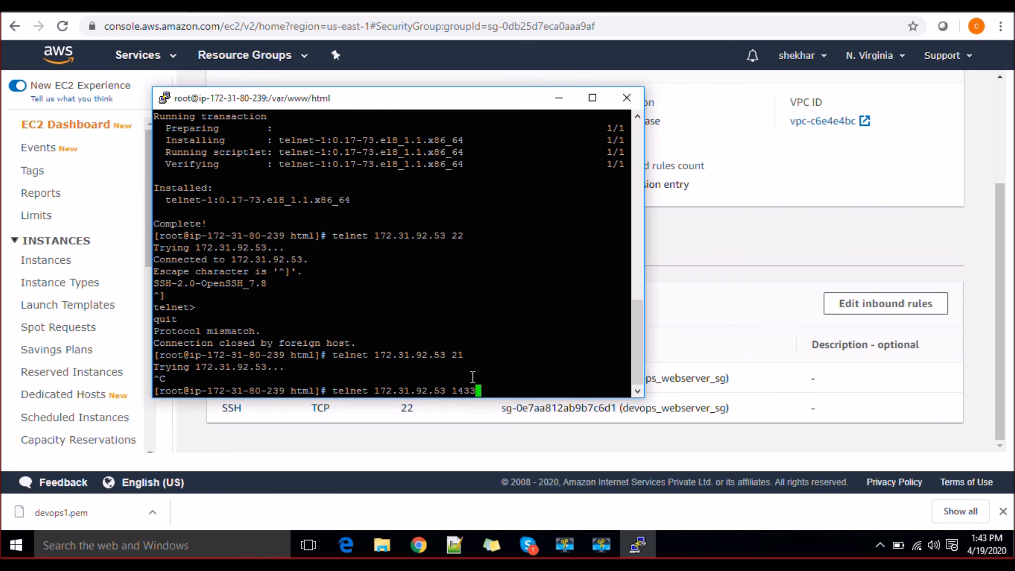
key("Return")
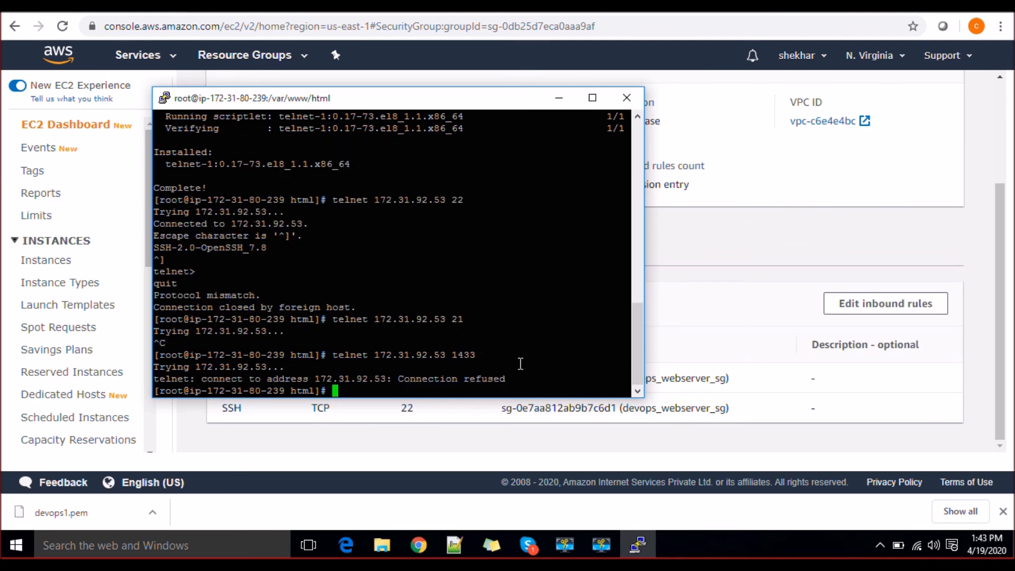
left_click_drag(506, 378, 136, 369)
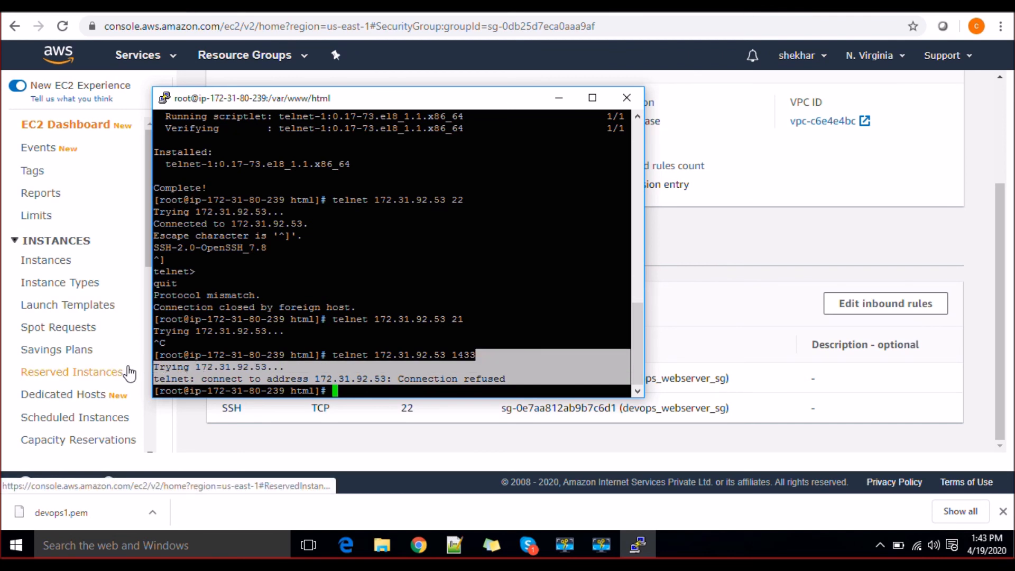
left_click(449, 388)
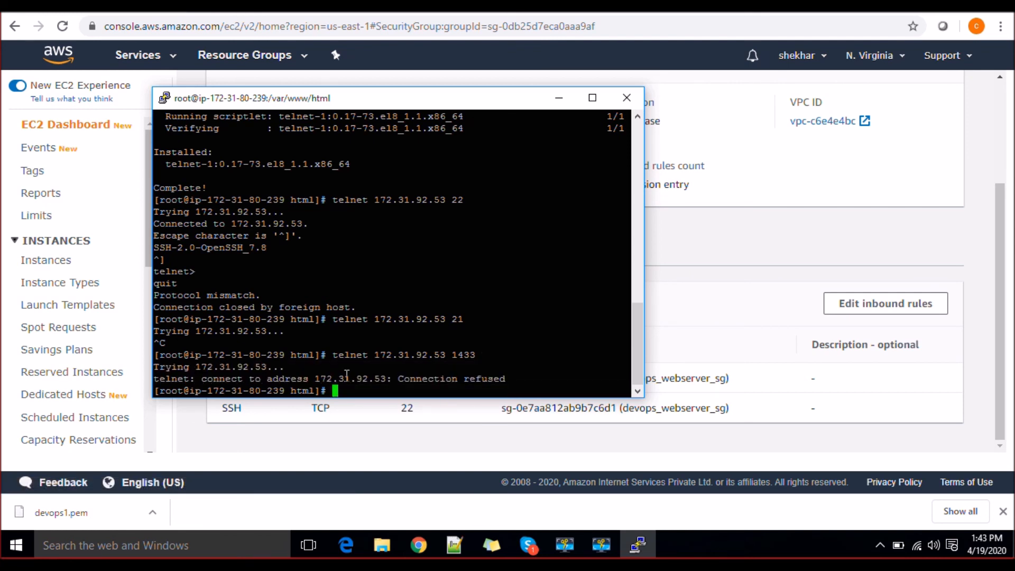
left_click_drag(231, 390, 283, 391)
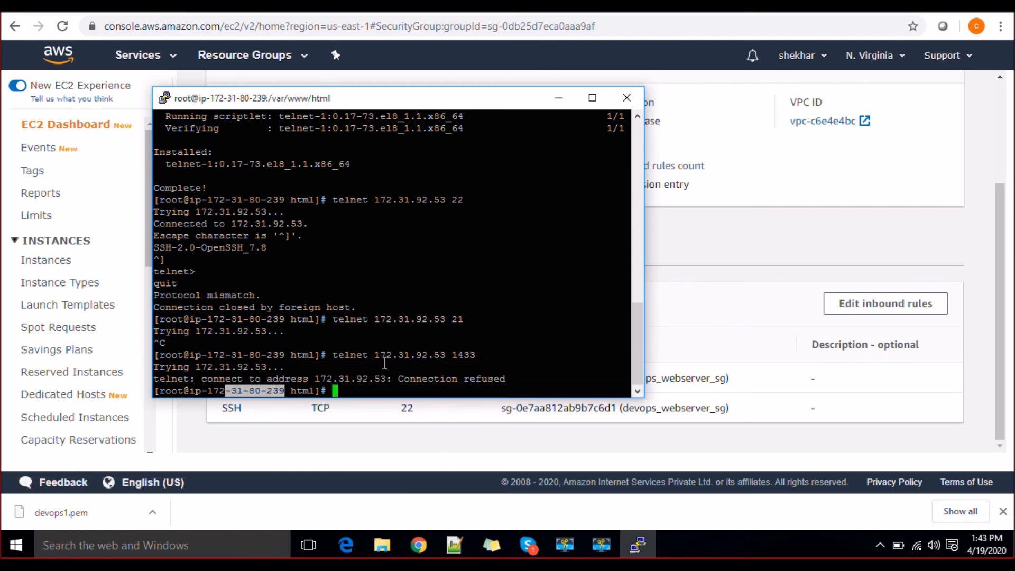
left_click_drag(363, 354, 474, 370)
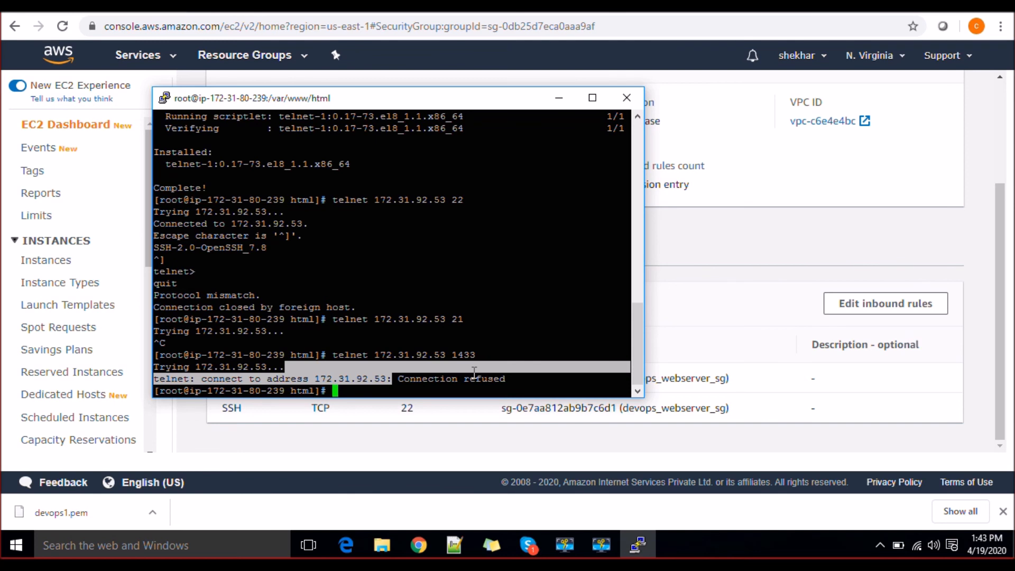
left_click_drag(474, 373, 474, 368)
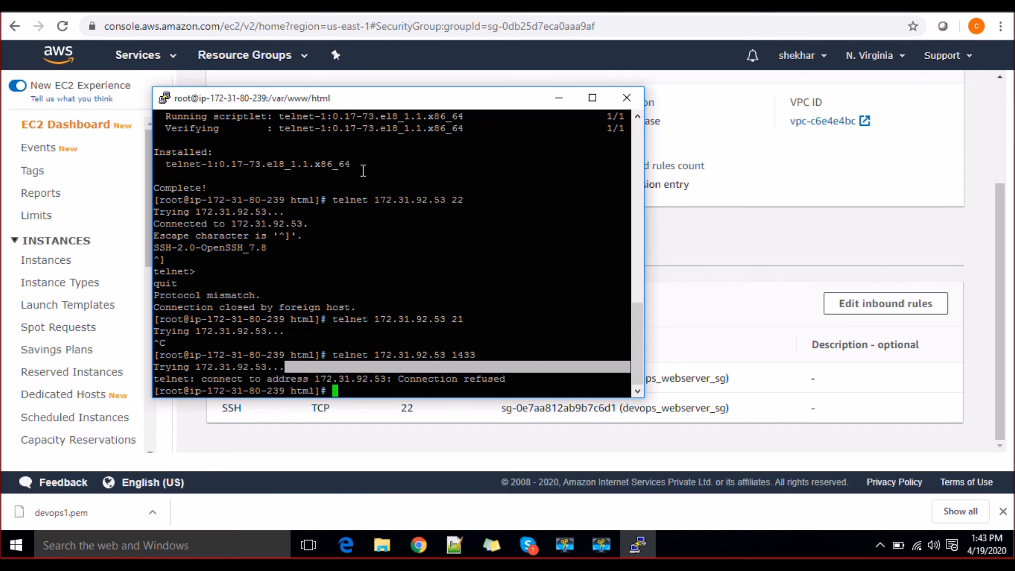
Step: Switch to the AWS console in the browser, open the EC2 instances list and copy the running Middle instance's private IP
left_click(54, 252)
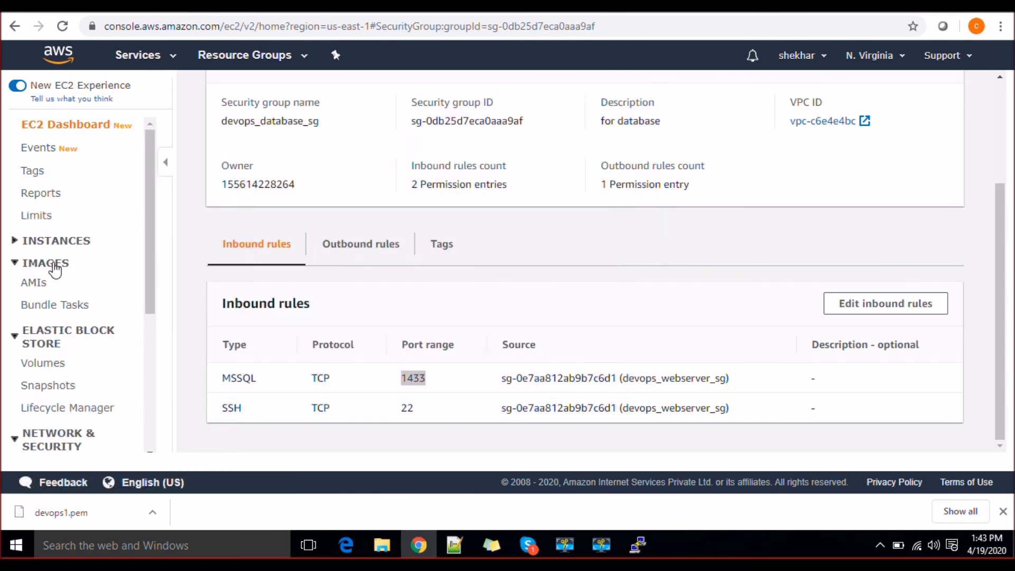
left_click(56, 242)
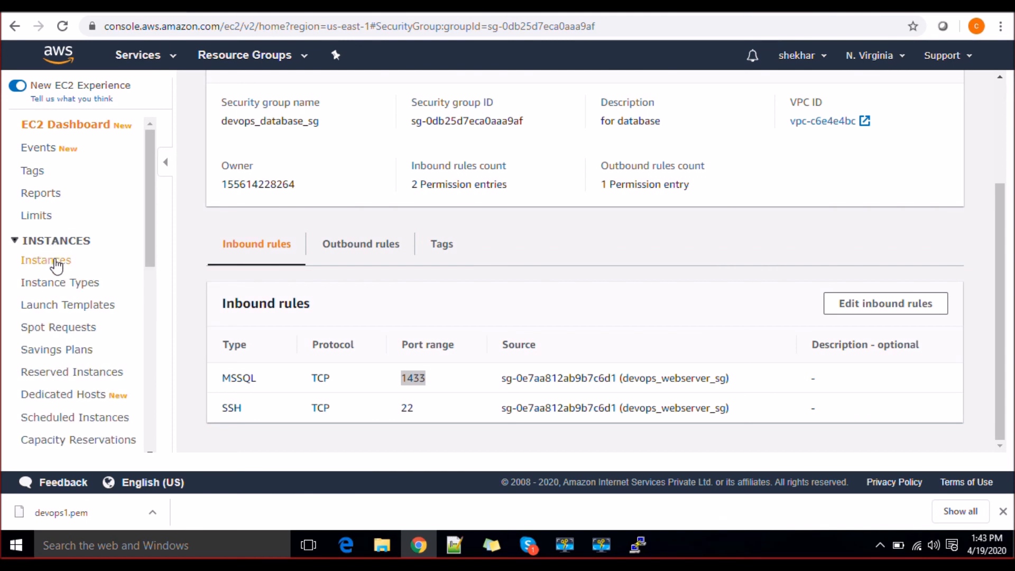
left_click(54, 264)
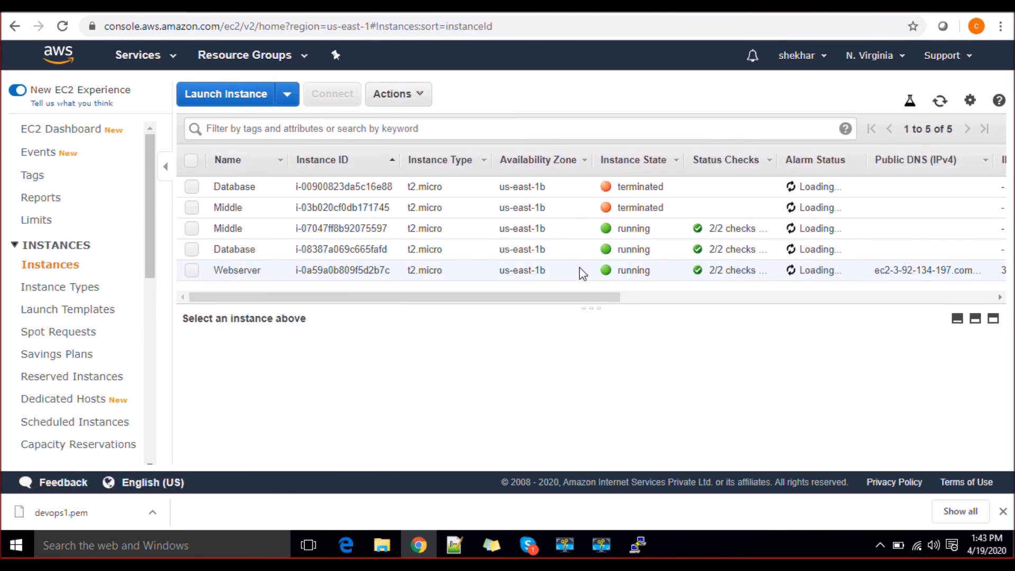
left_click(600, 231)
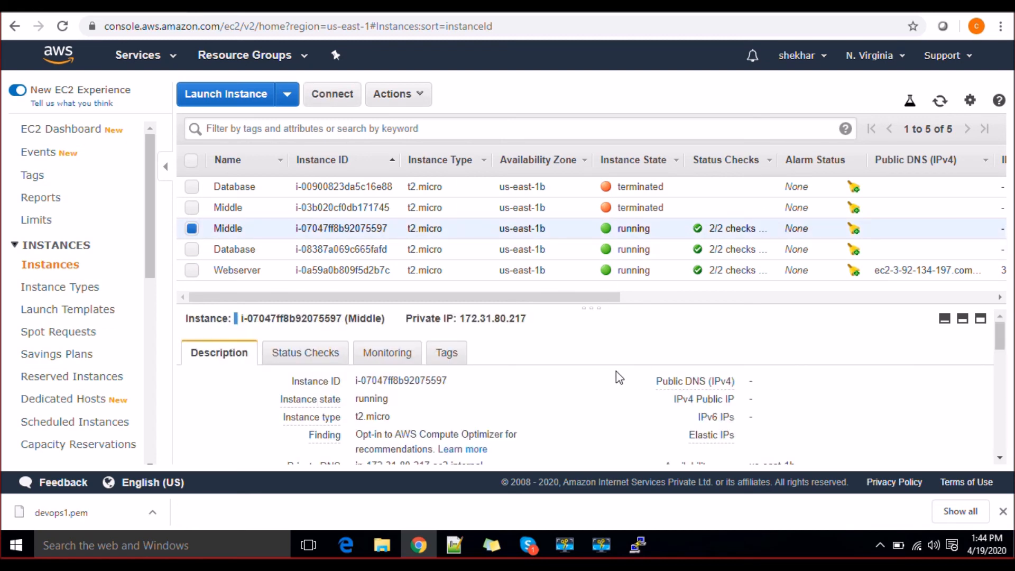
double_click(517, 318)
Step: Switch to the PuTTY terminal, test 172.31.80.217 on port 22 with telnet, and end the session
key("alt+Tab")
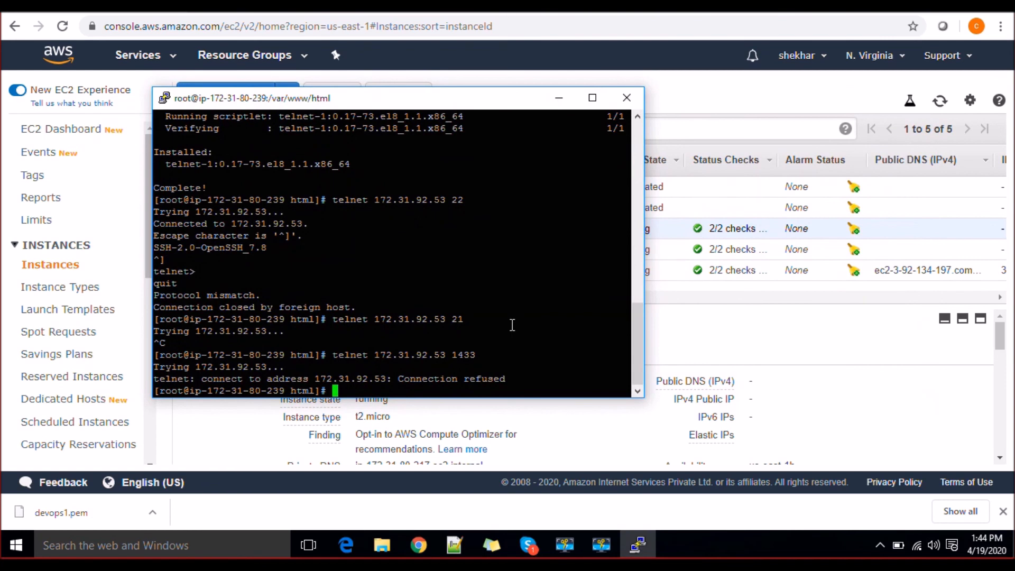
type("telnet")
right_click(512, 325)
type("22")
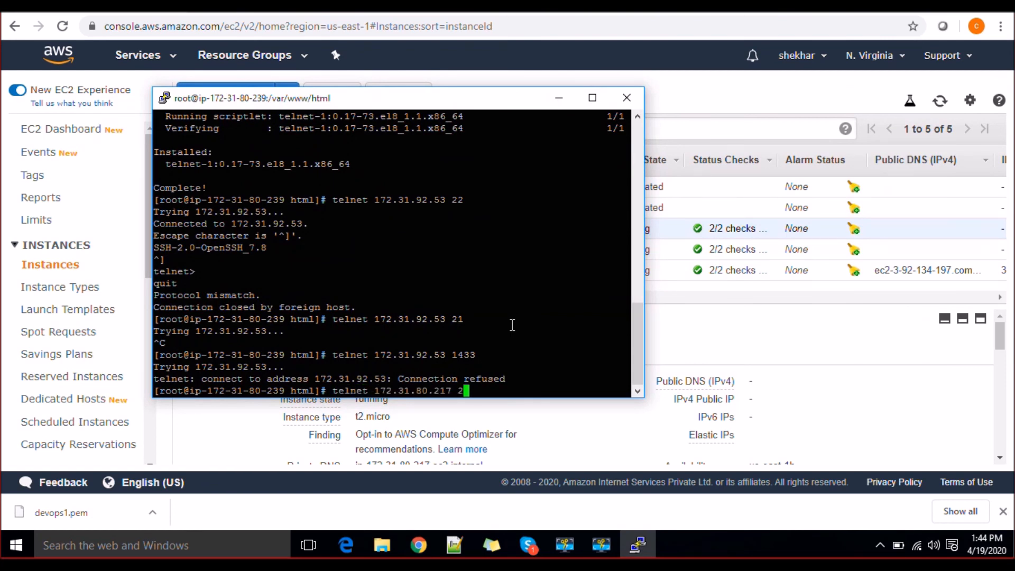
key("Return")
key("Escape")
key("BackSpace")
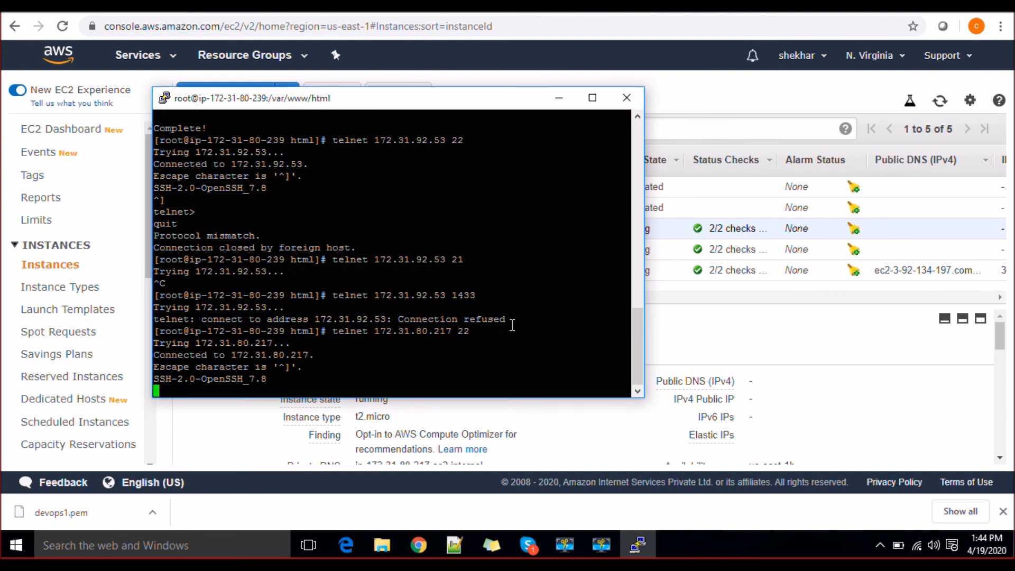
key("Return")
Step: Test the connection to 172.31.80.217 on port 8080 with telnet and review the response
key("Up")
key("BackSpace")
key("BackSpace")
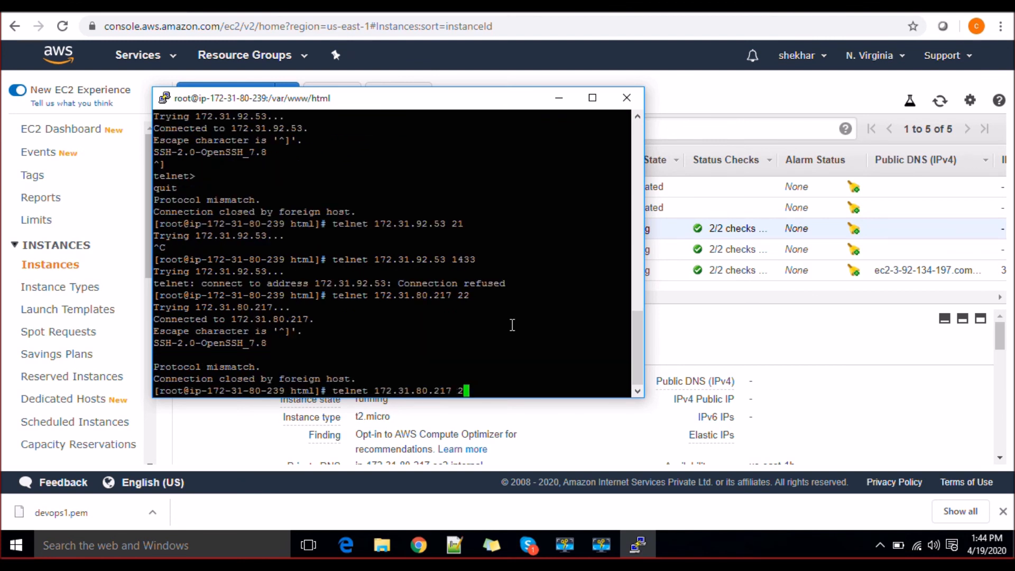
type("8080")
key("Return")
left_click_drag(384, 370, 454, 378)
left_click(455, 379)
double_click(454, 379)
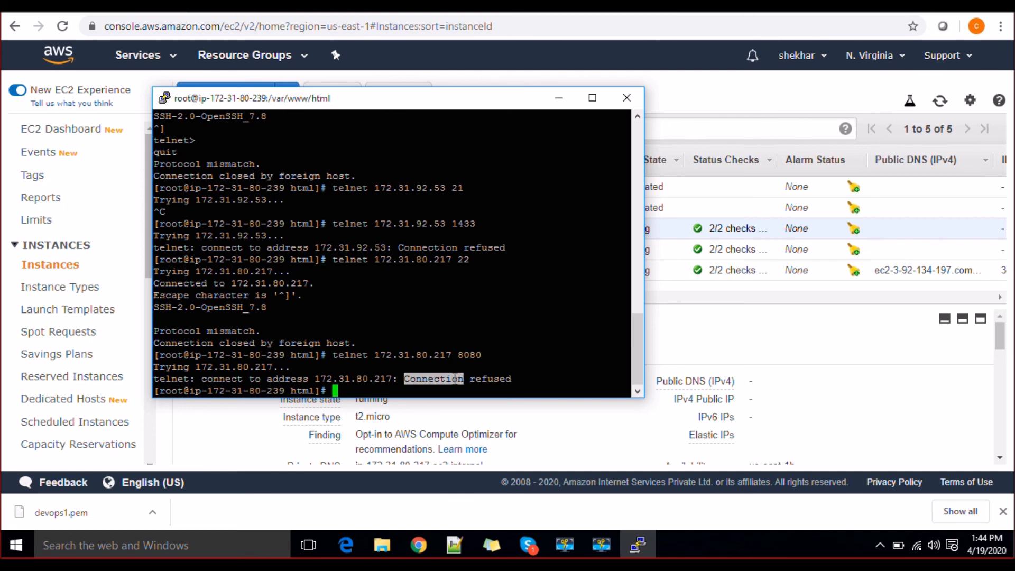
left_click_drag(458, 355, 484, 356)
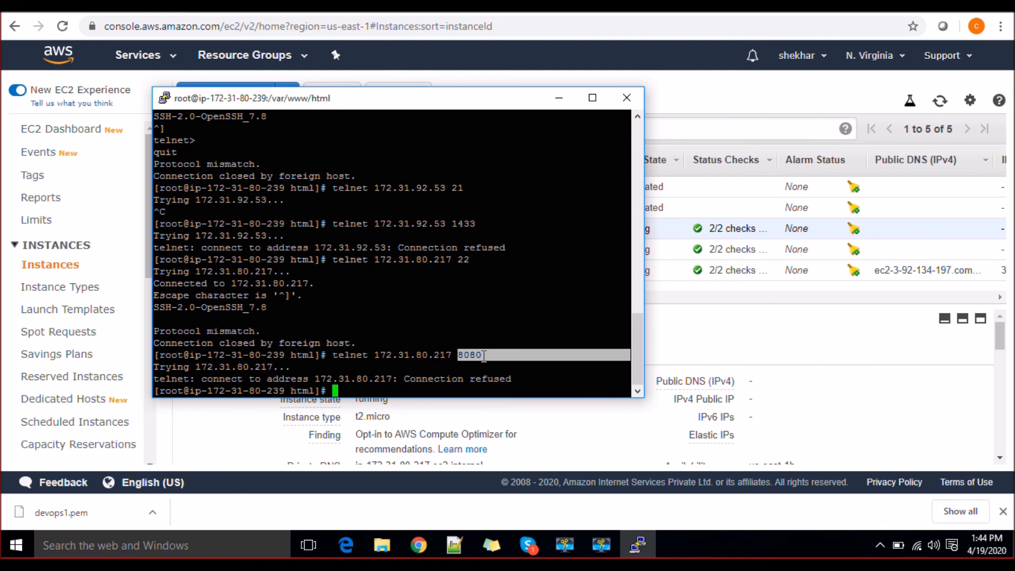
left_click(408, 365)
Step: Test 172.31.80.217 on port 1433 with telnet and return to the AWS console in the browser
key("Up")
key("BackSpace")
key("BackSpace")
key("BackSpace")
key("BackSpace")
type("1433")
key("Return")
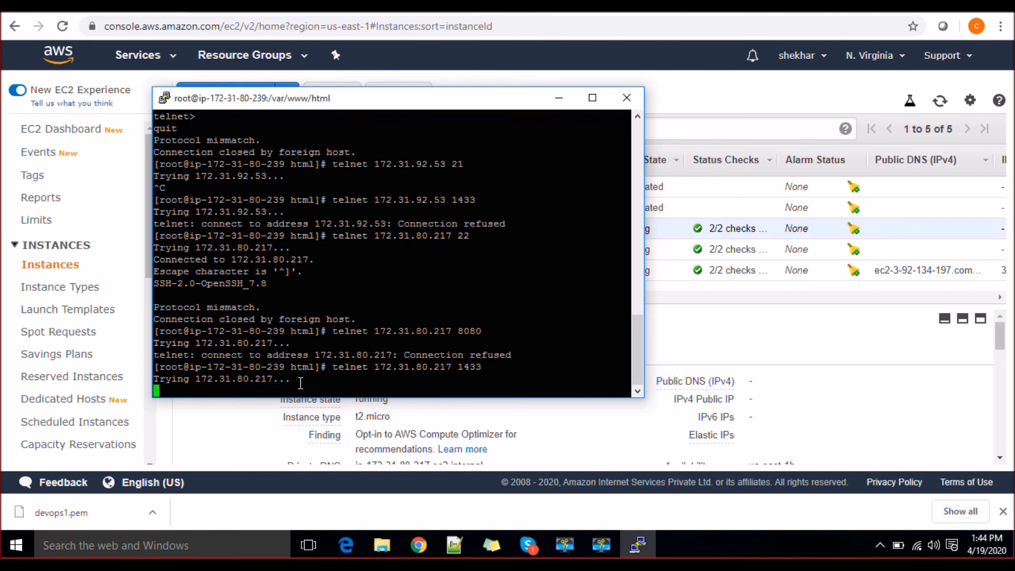
left_click_drag(309, 382, 219, 367)
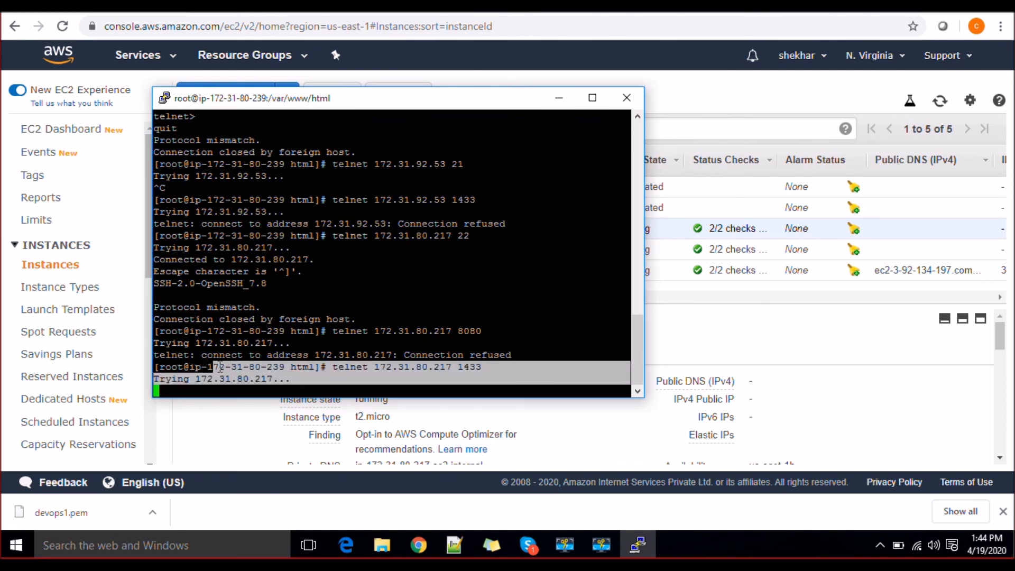
key("ctrl+l")
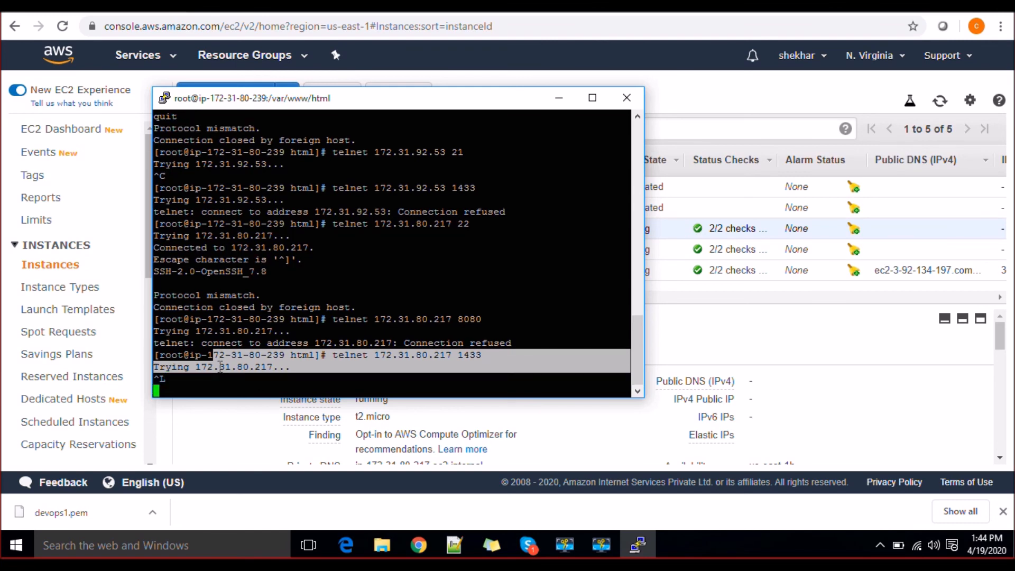
left_click(766, 345)
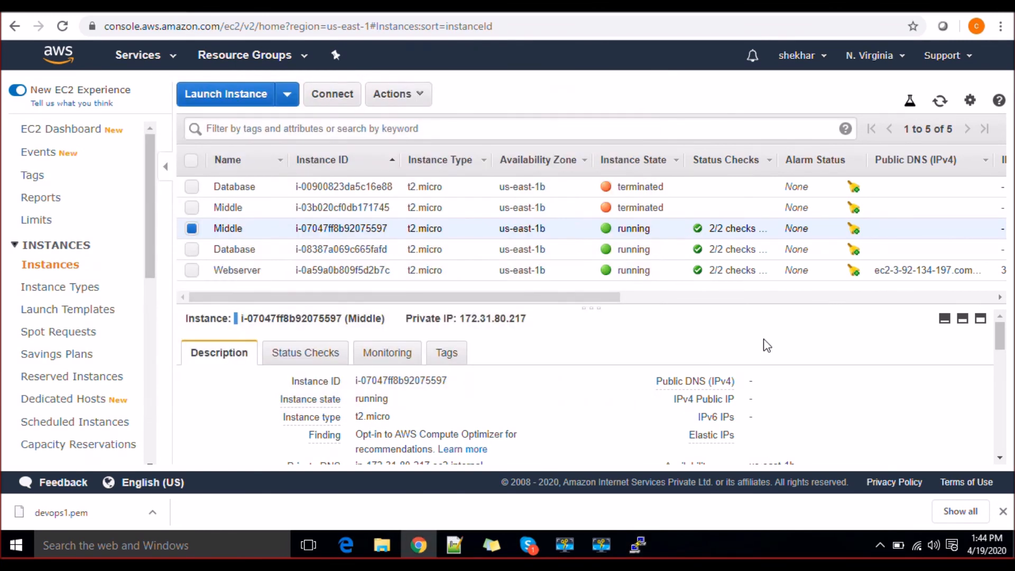